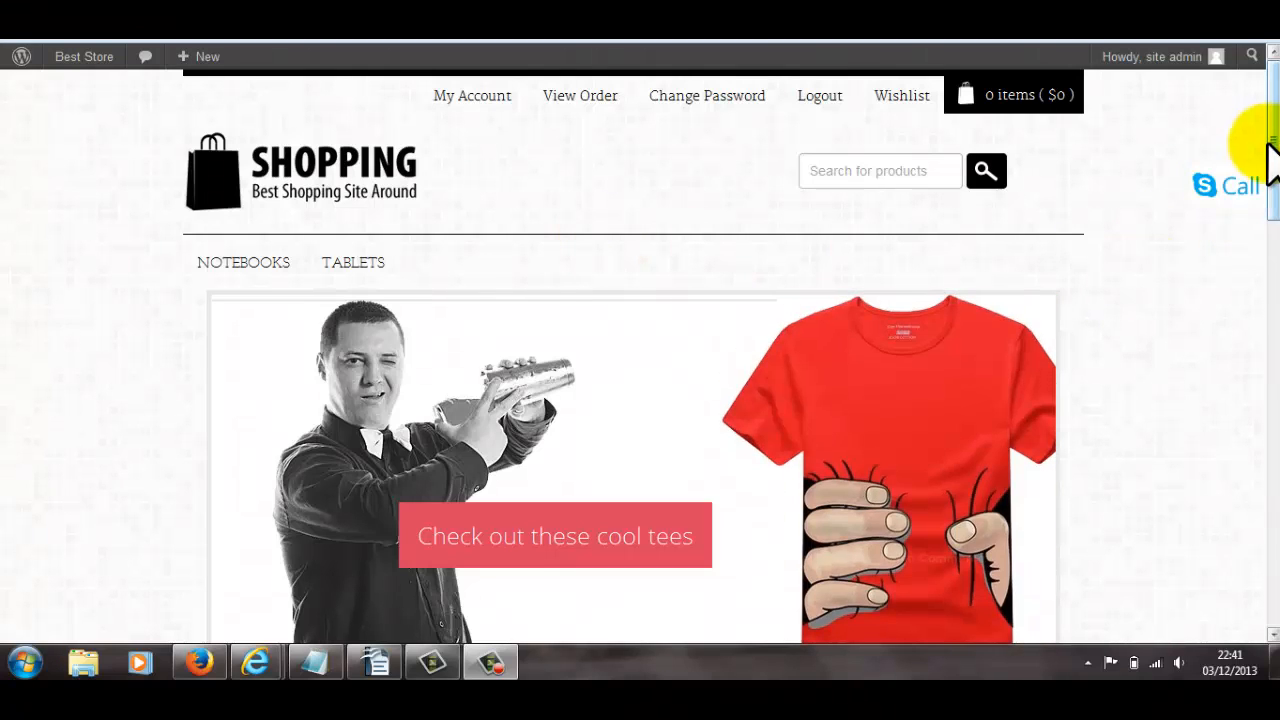
Step: Browse the promotional slides in the storefront homepage's banner slider
left_click_drag(1272, 138, 1262, 100)
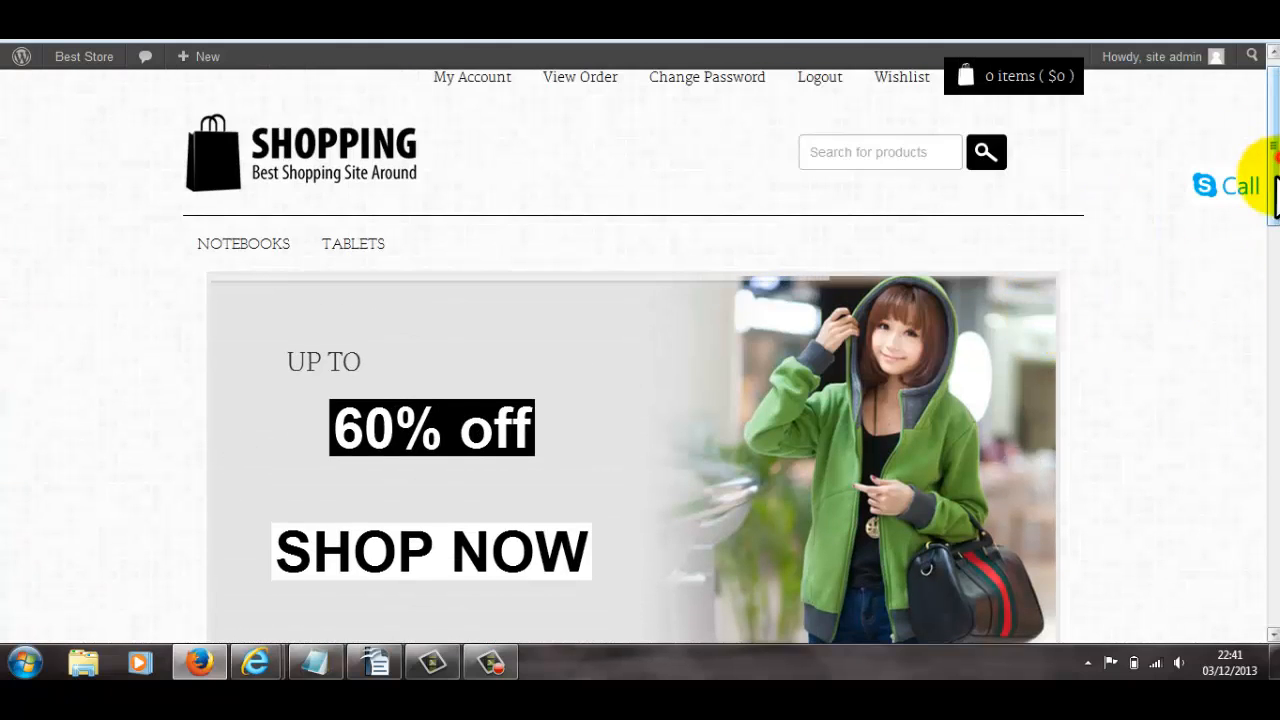
left_click_drag(1276, 190, 1268, 223)
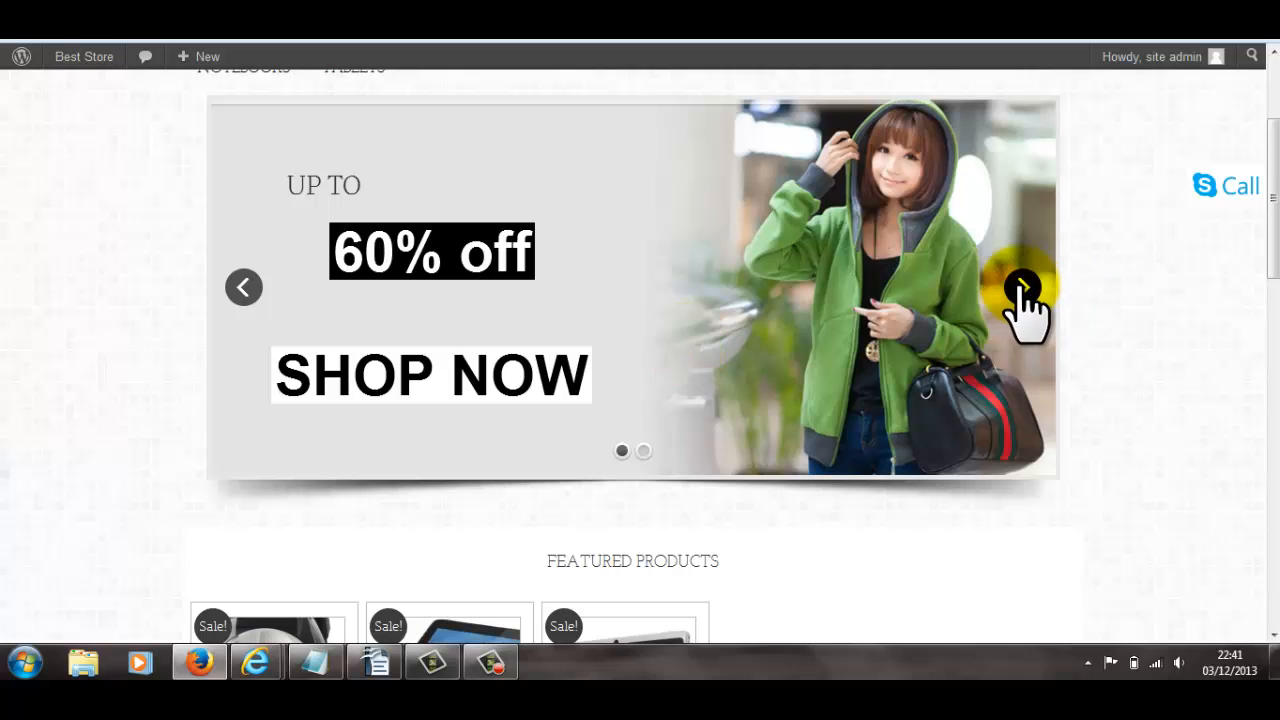
left_click(1022, 288)
left_click(243, 288)
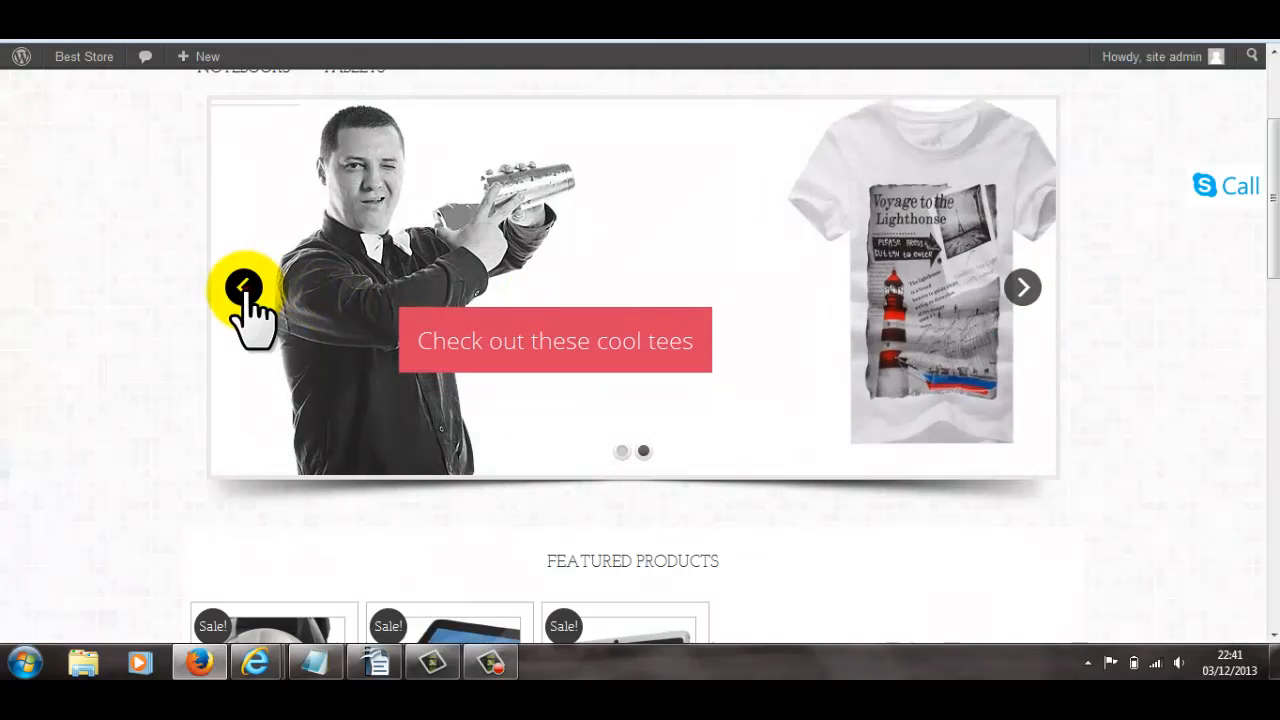
scroll(1130, 328, "up", 1)
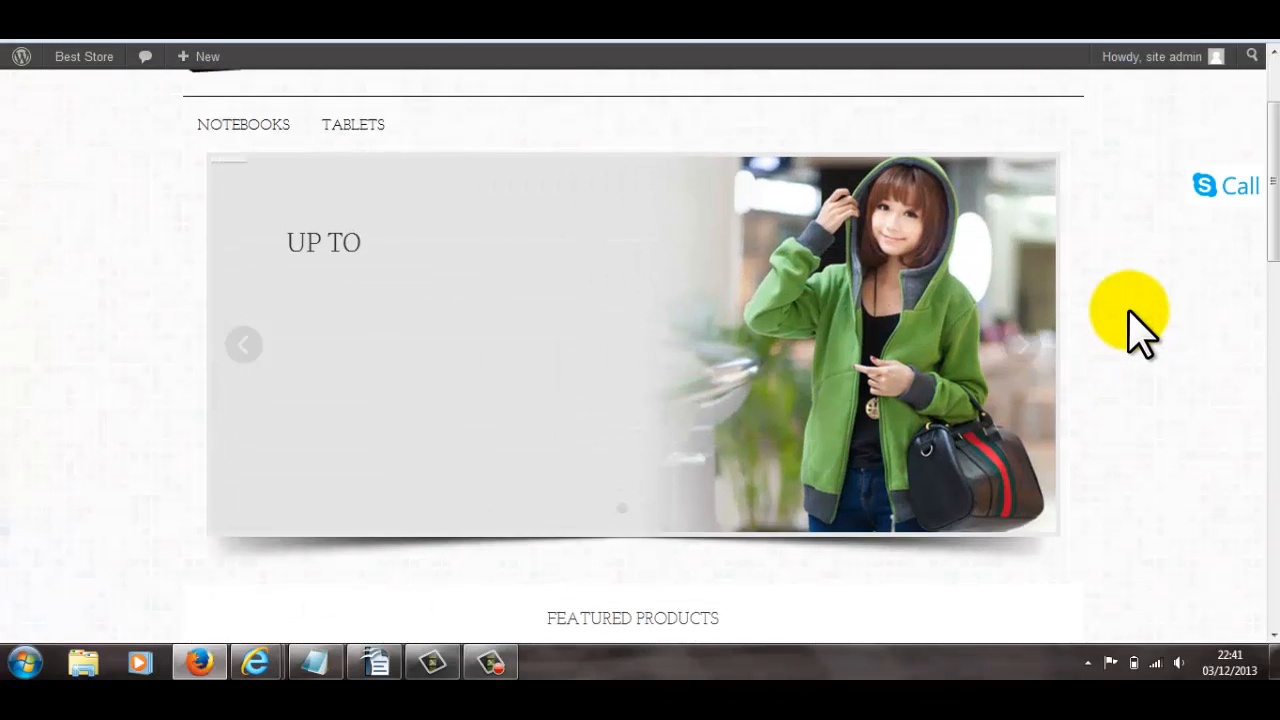
scroll(1128, 329, "up", 2)
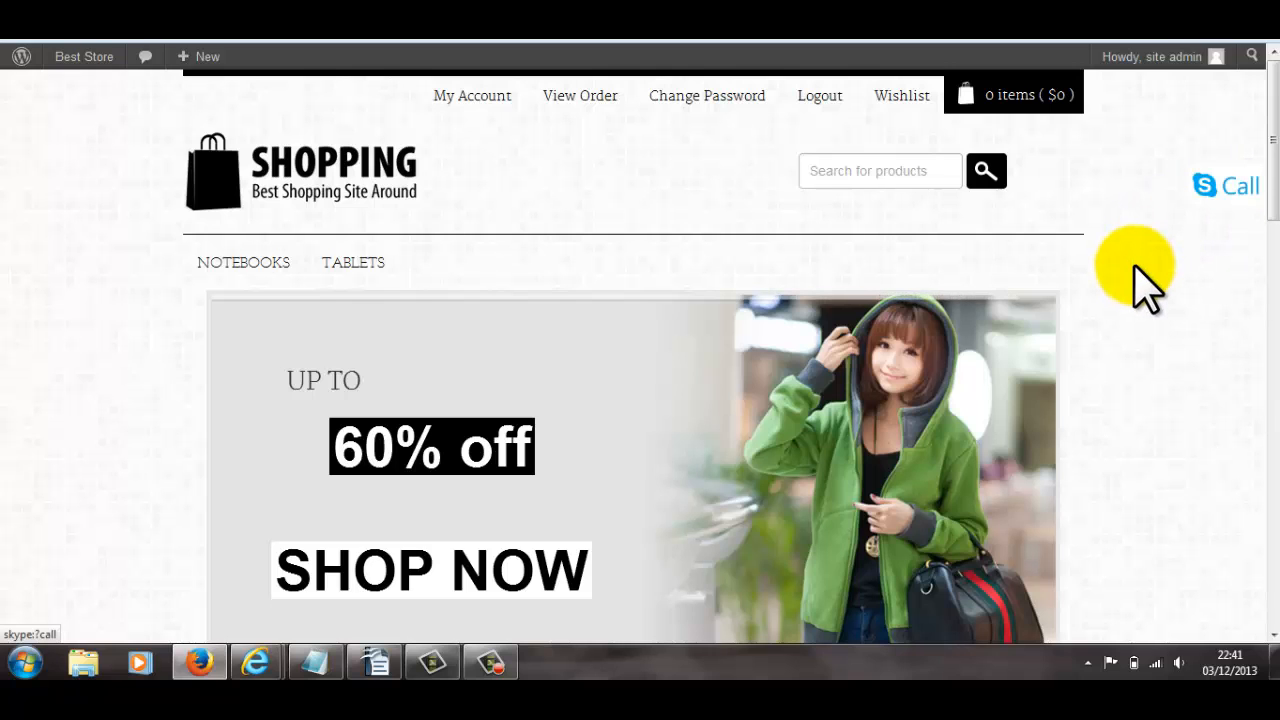
Step: Examine the homepage's featured products, recent products and footer sections
scroll(1175, 305, "down", 2)
scroll(1185, 300, "down", 5)
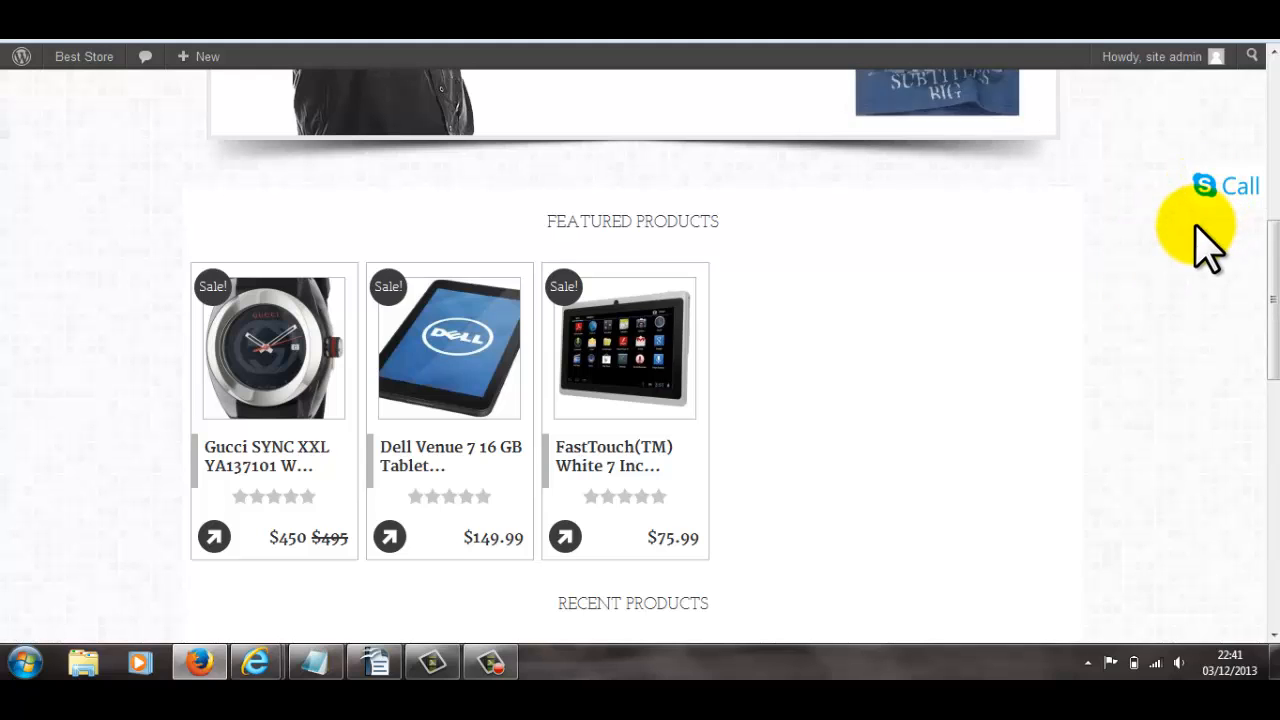
scroll(1197, 238, "down", 4)
scroll(1195, 230, "up", 5)
scroll(1200, 243, "up", 2)
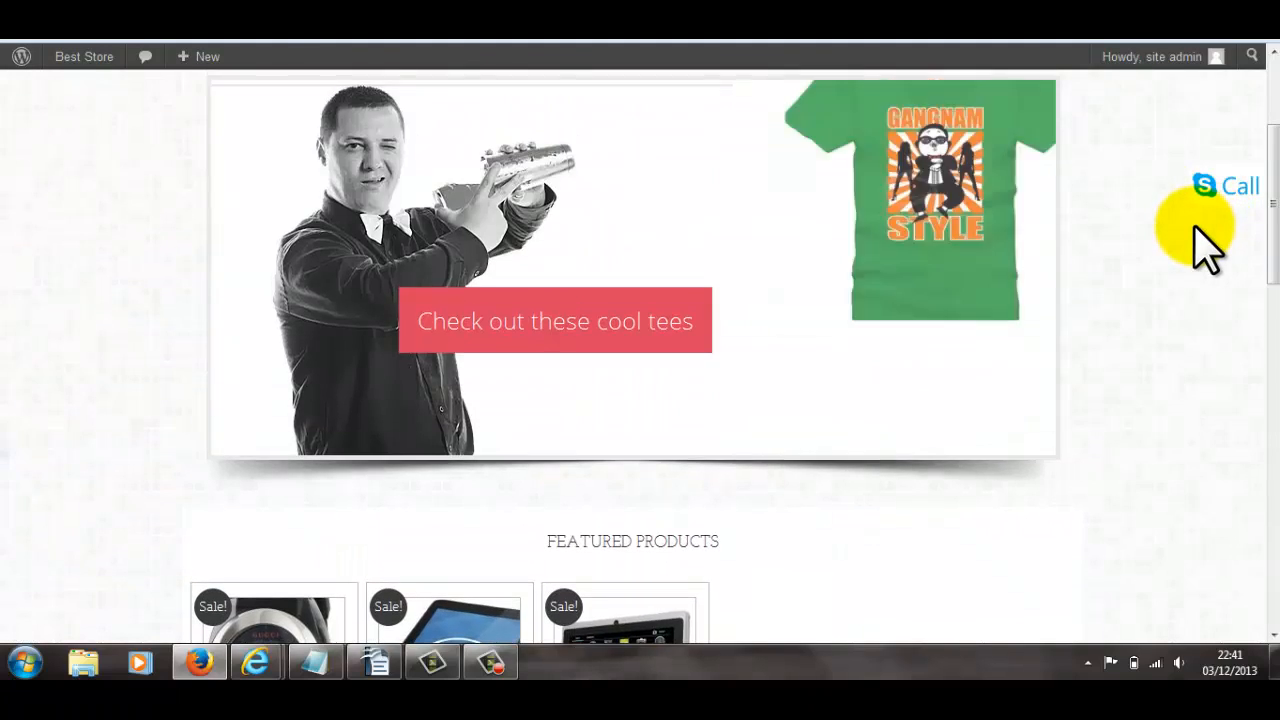
scroll(657, 329, "down", 4)
scroll(505, 315, "down", 1)
scroll(505, 315, "down", 1)
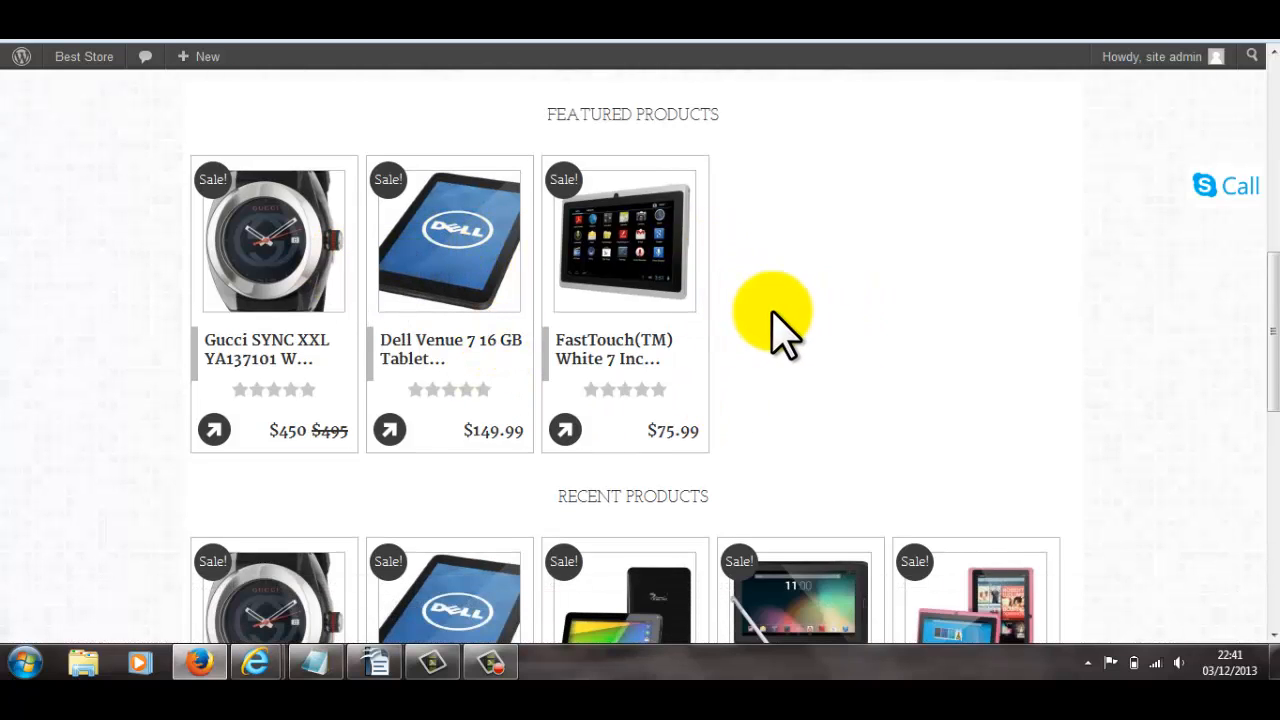
scroll(955, 335, "down", 2)
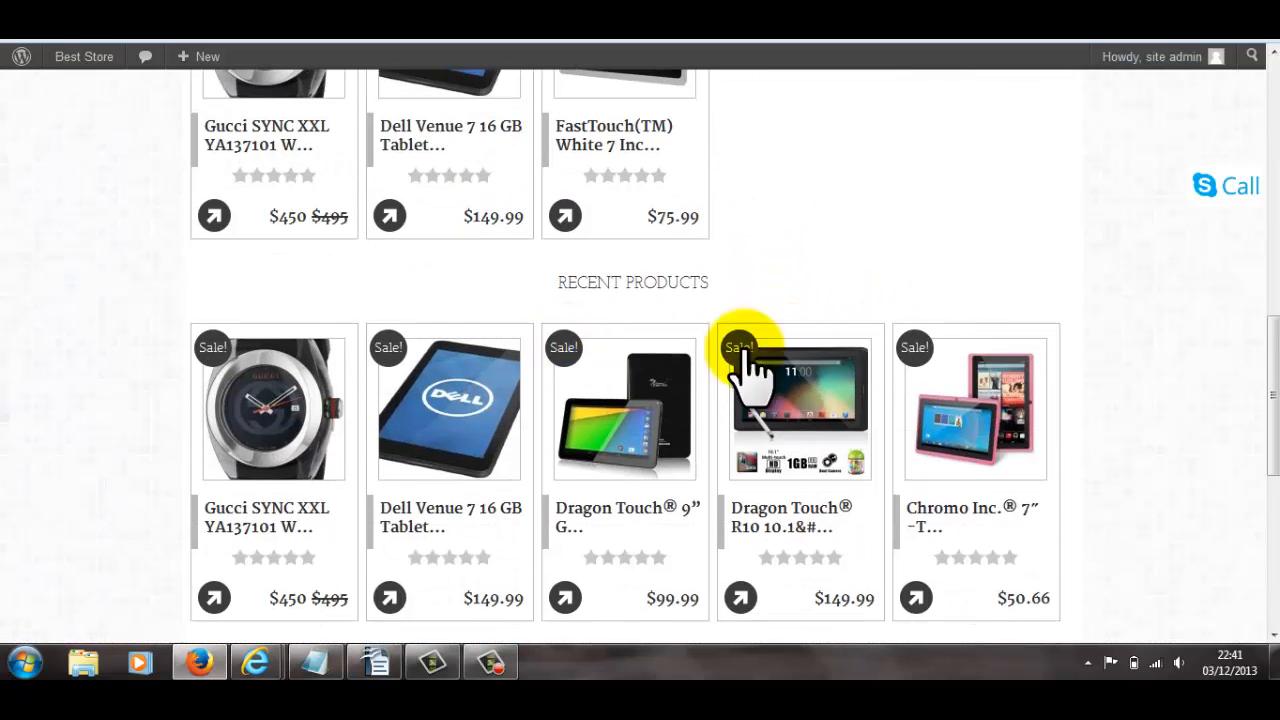
scroll(1143, 425, "down", 3)
scroll(1153, 375, "down", 2)
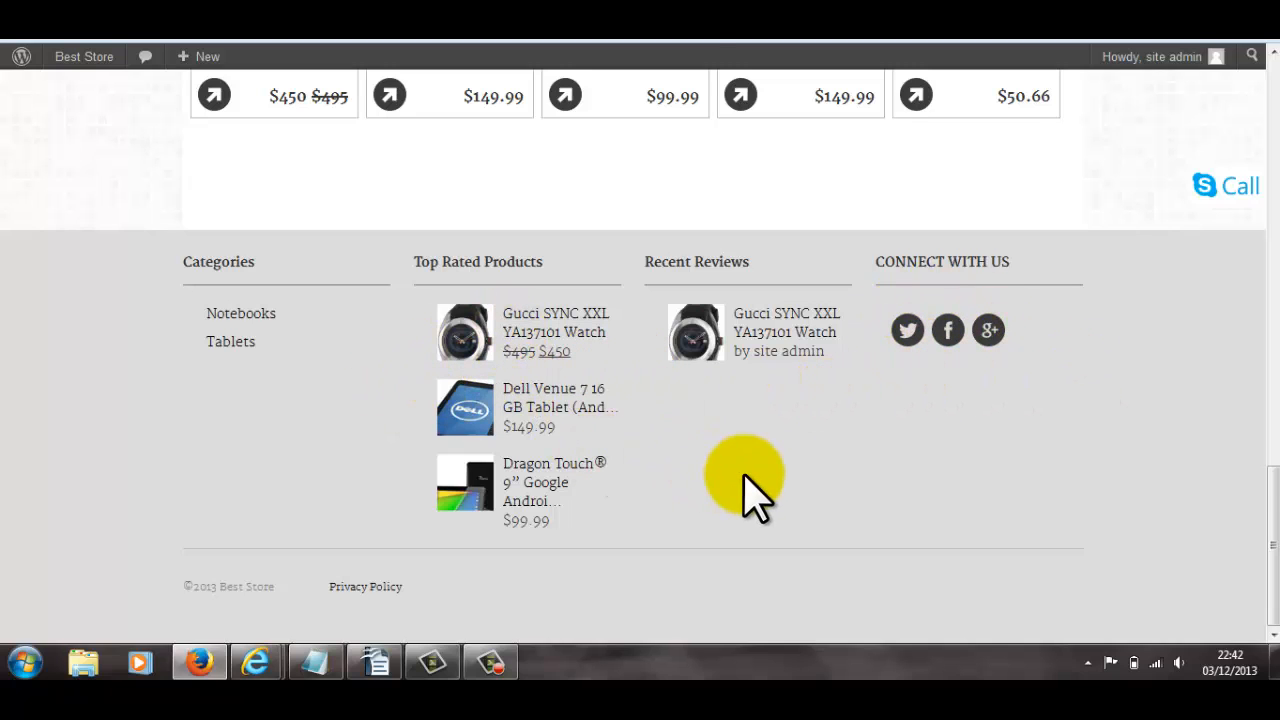
scroll(745, 492, "up", 5)
scroll(929, 486, "up", 10)
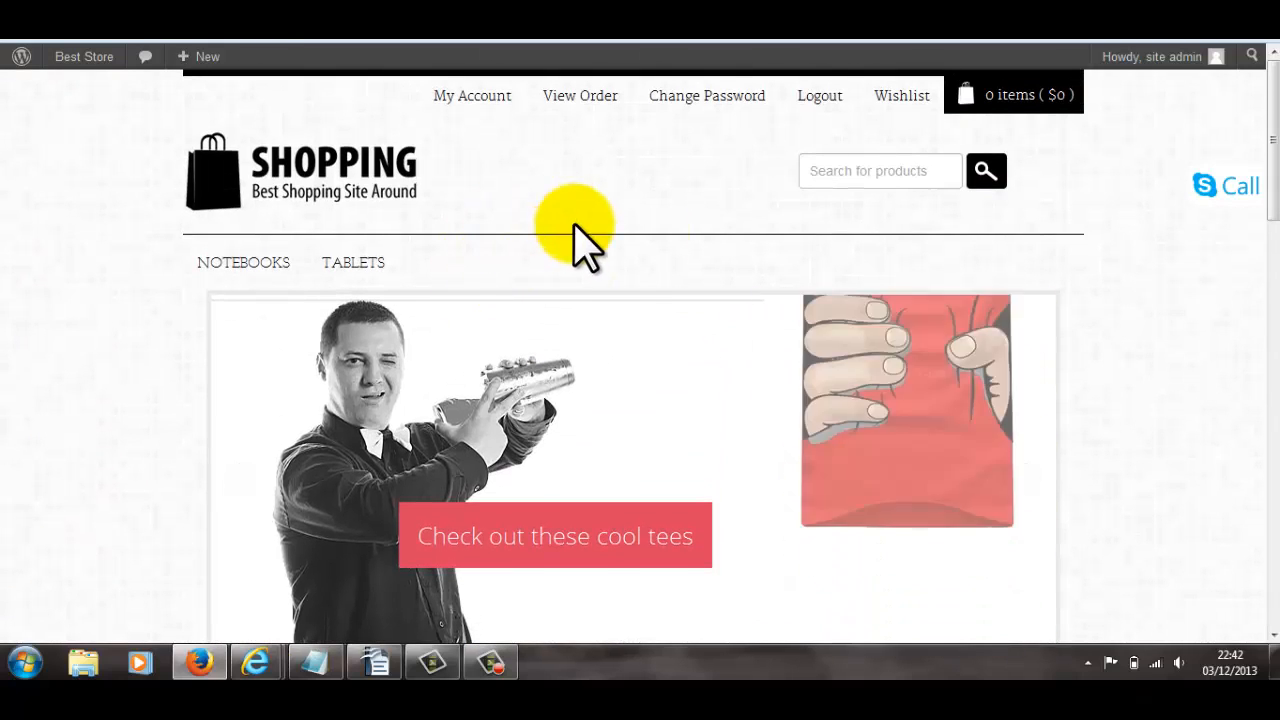
scroll(475, 208, "down", 3)
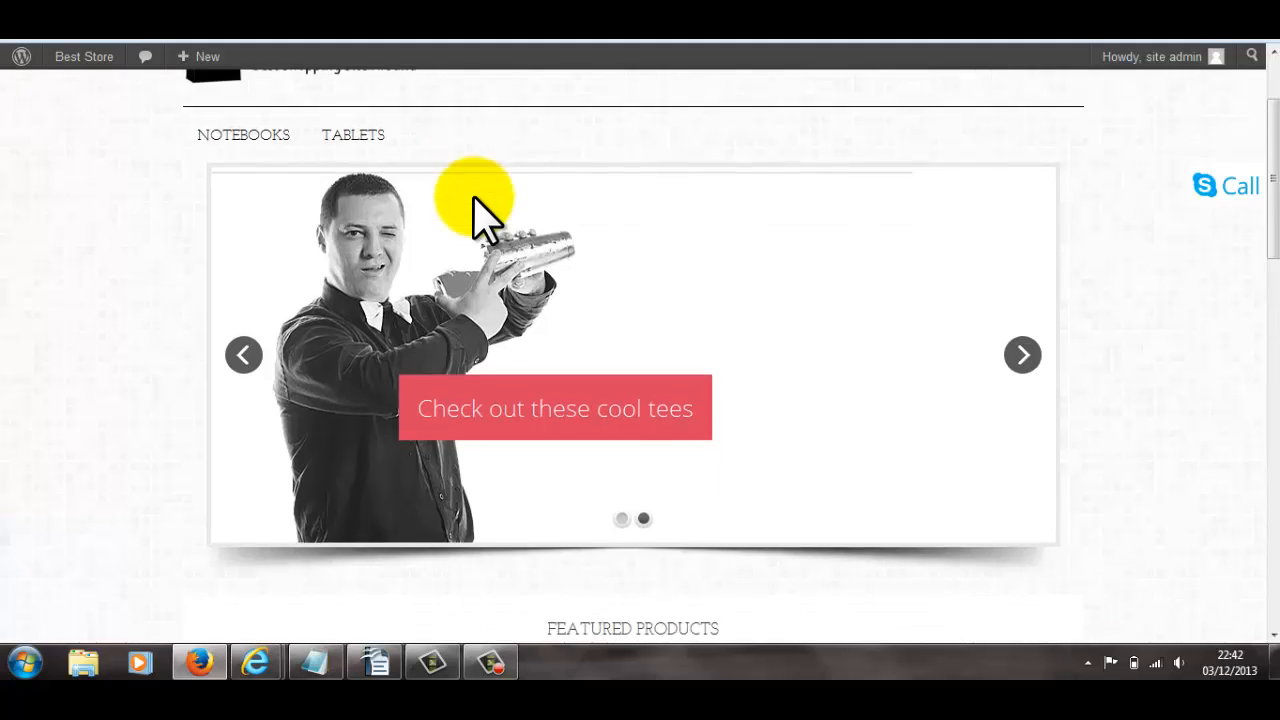
scroll(480, 212, "down", 6)
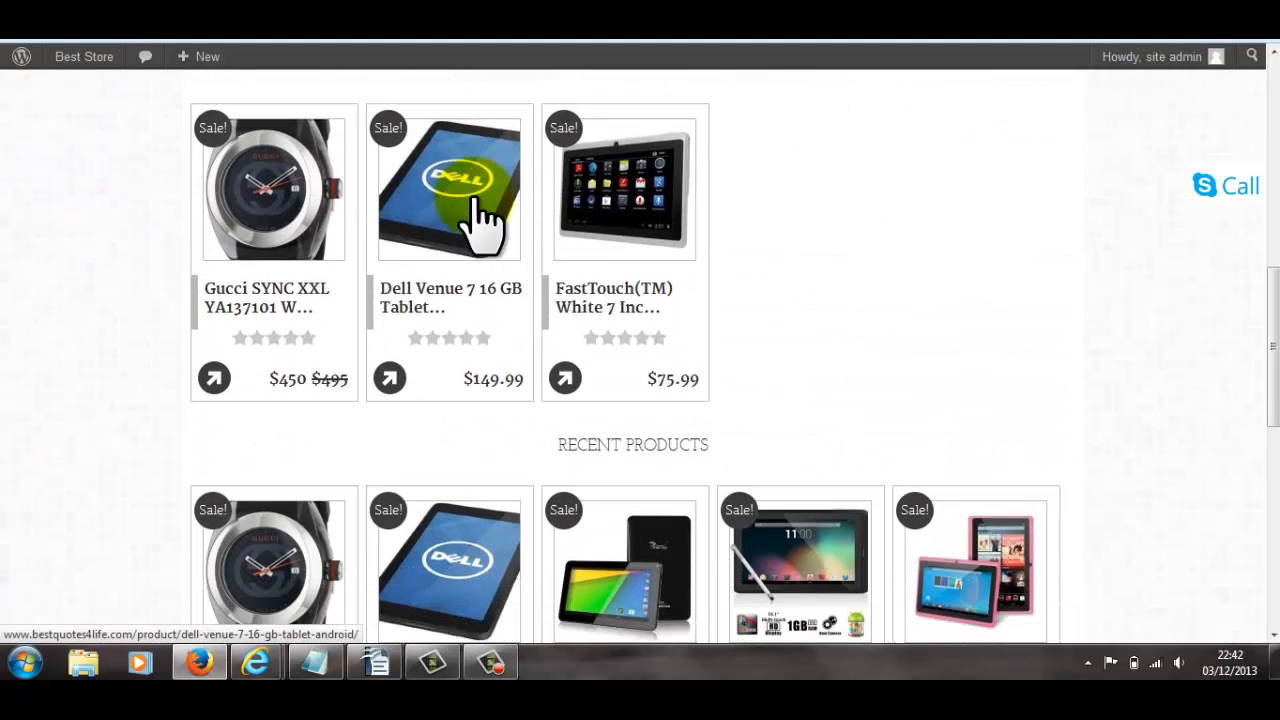
scroll(660, 285, "up", 6)
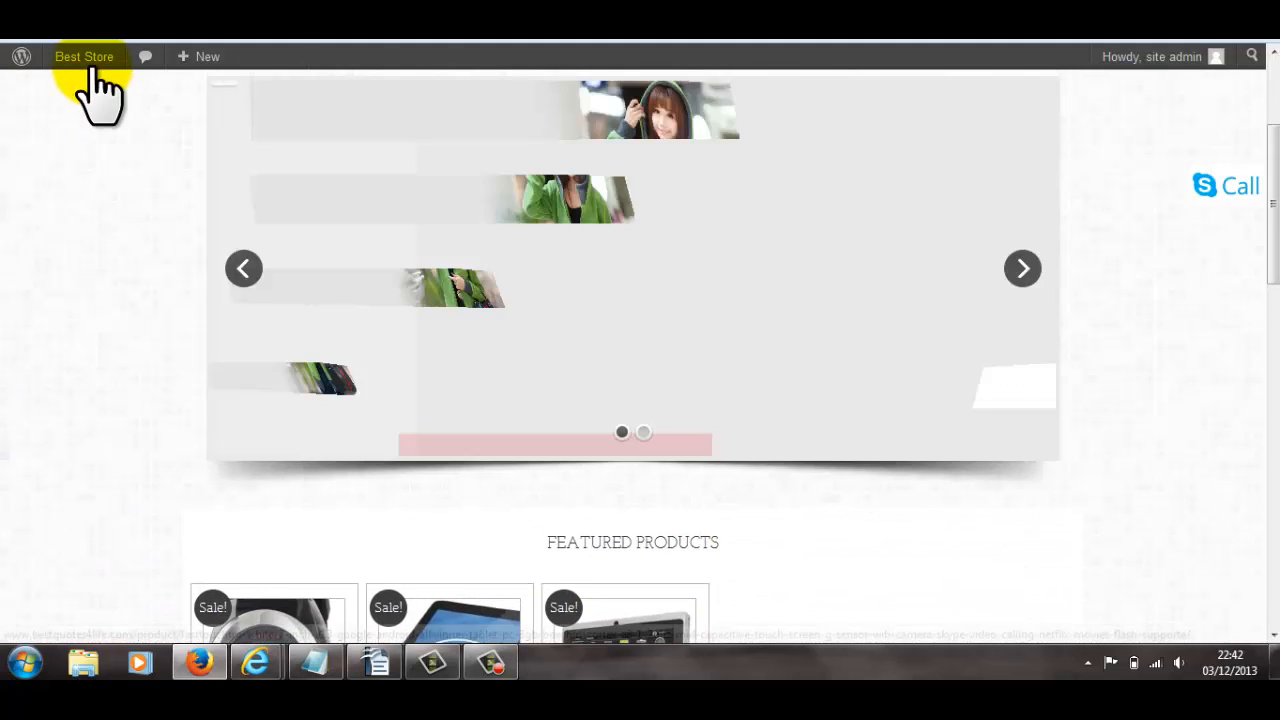
Step: Go to the store's admin dashboard and open the list of installed plugins
mouse_move(95, 62)
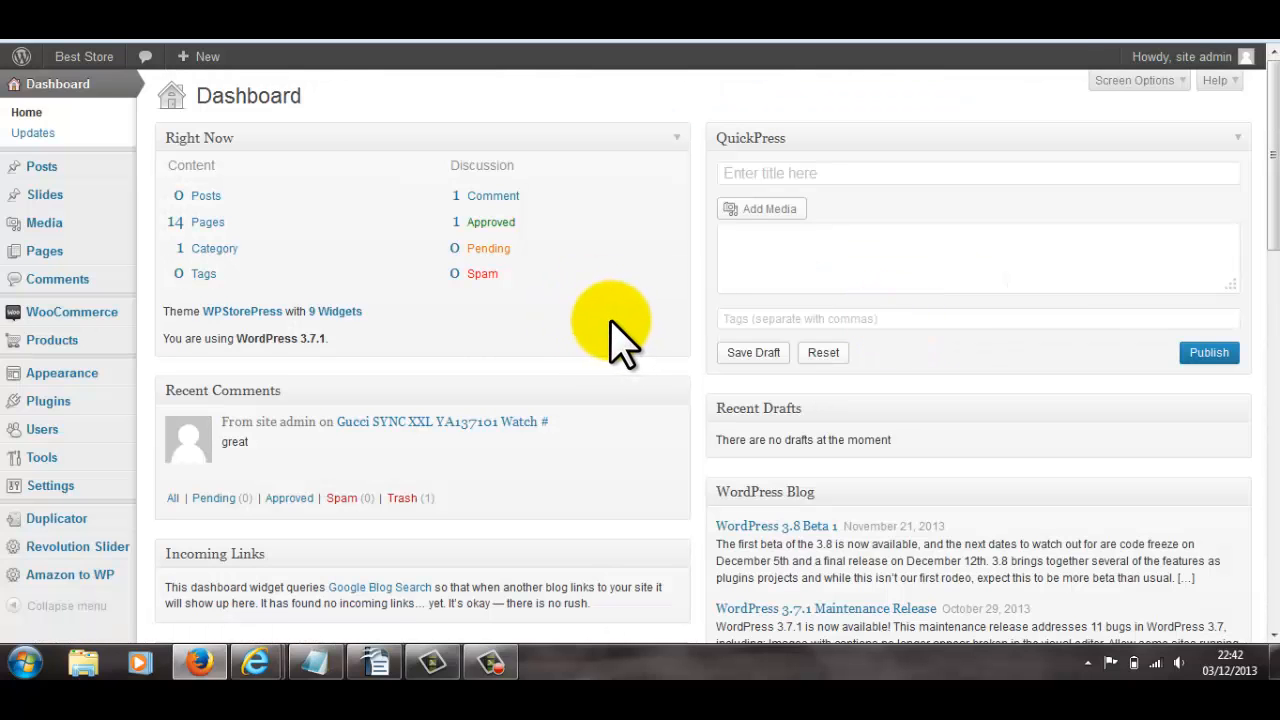
scroll(615, 335, "down", 3)
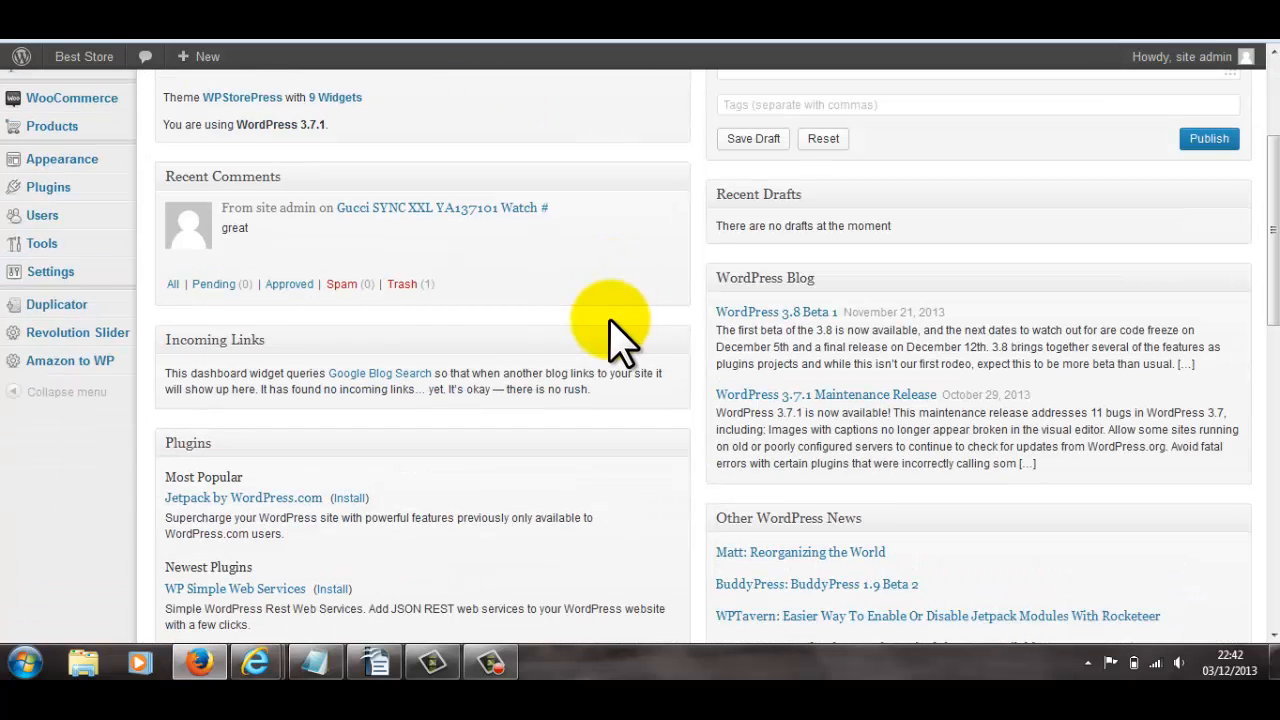
scroll(405, 355, "up", 3)
mouse_move(60, 405)
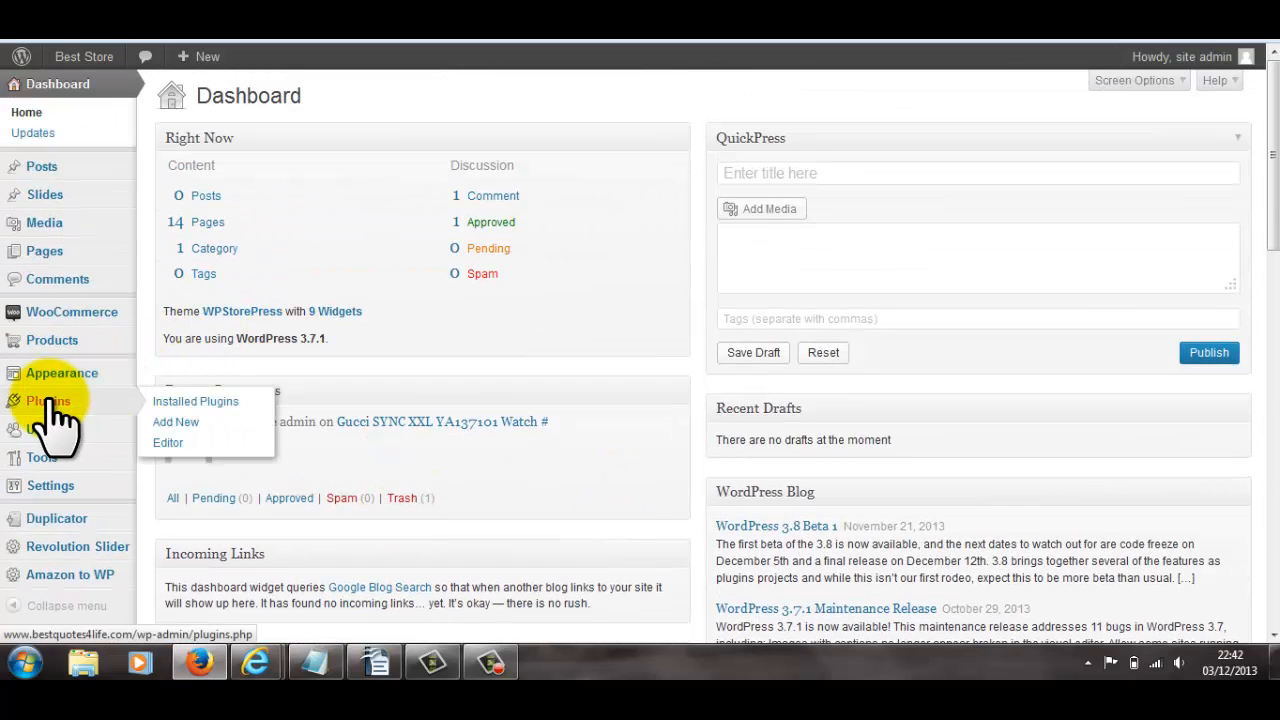
left_click(167, 401)
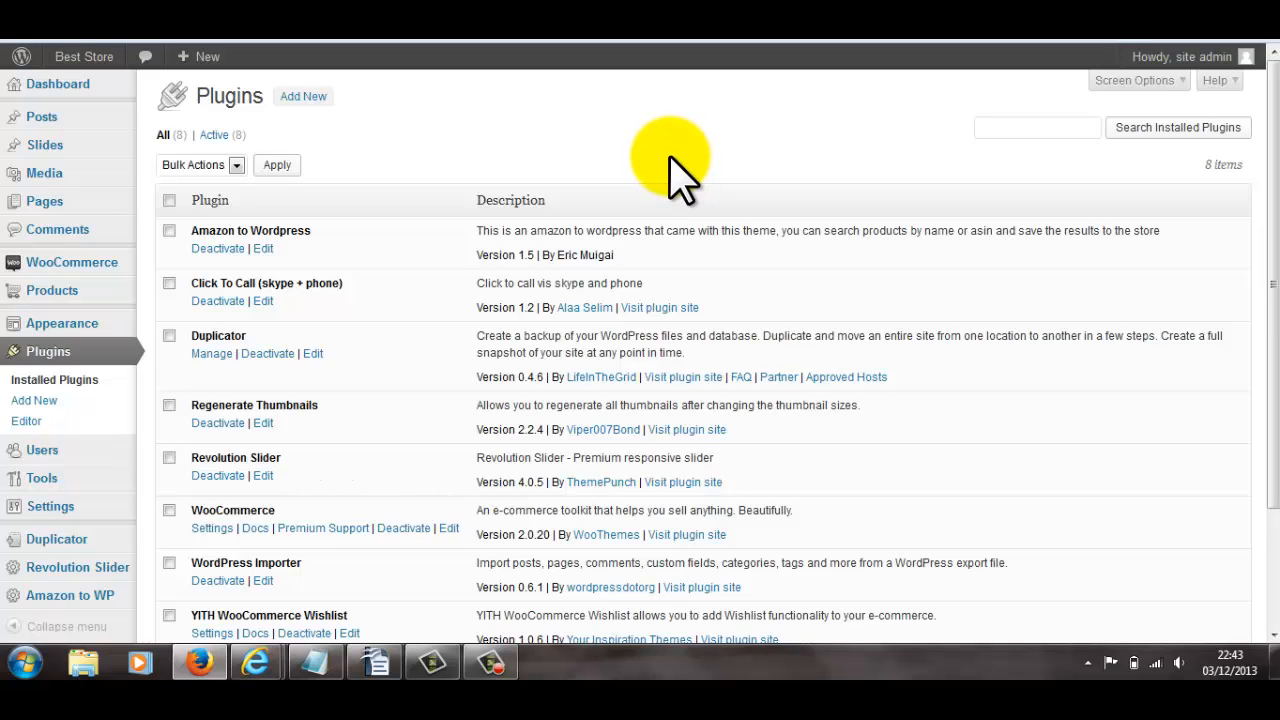
Step: Review the installed plugins and their descriptions
scroll(677, 171, "down", 2)
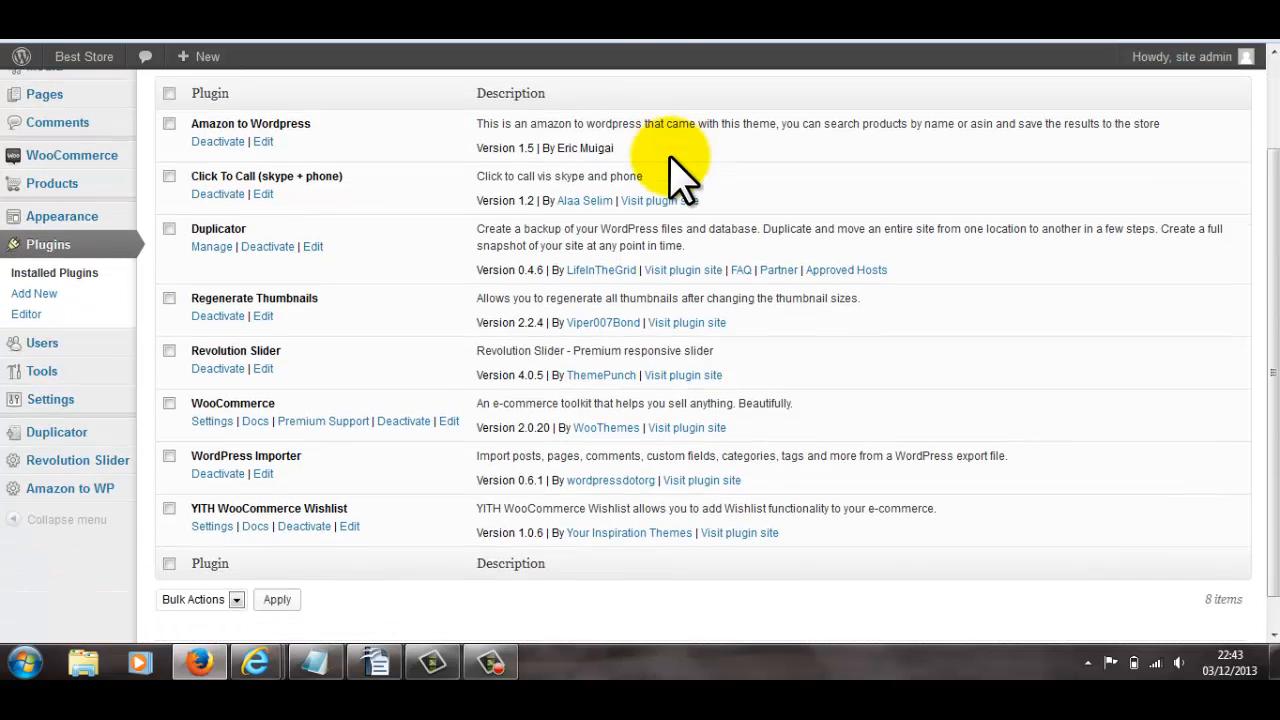
scroll(677, 171, "up", 2)
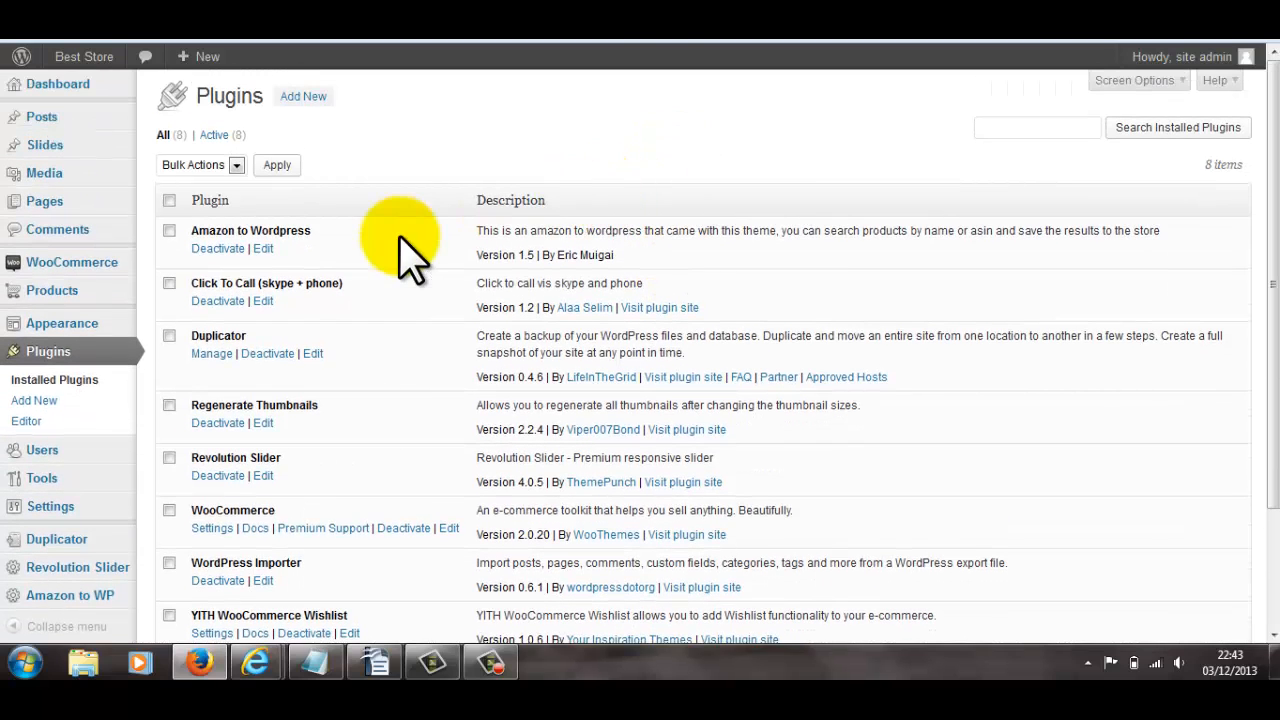
scroll(765, 270, "down", 3)
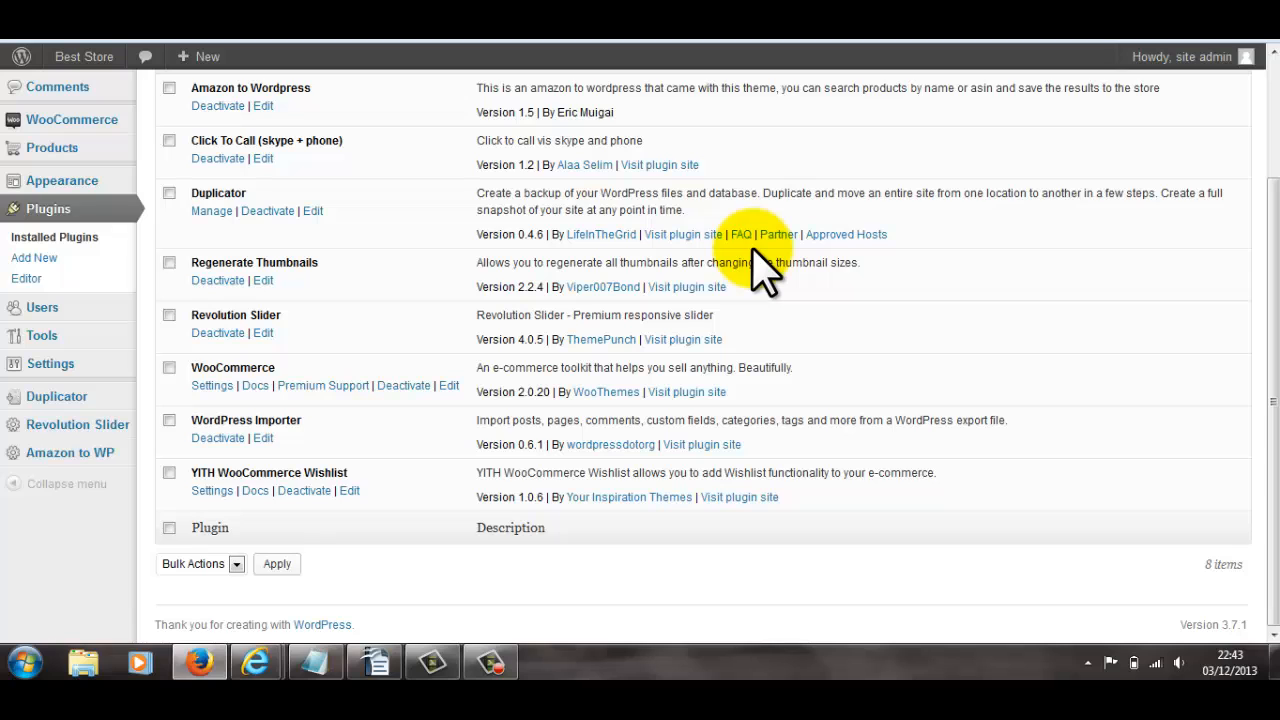
scroll(766, 266, "up", 3)
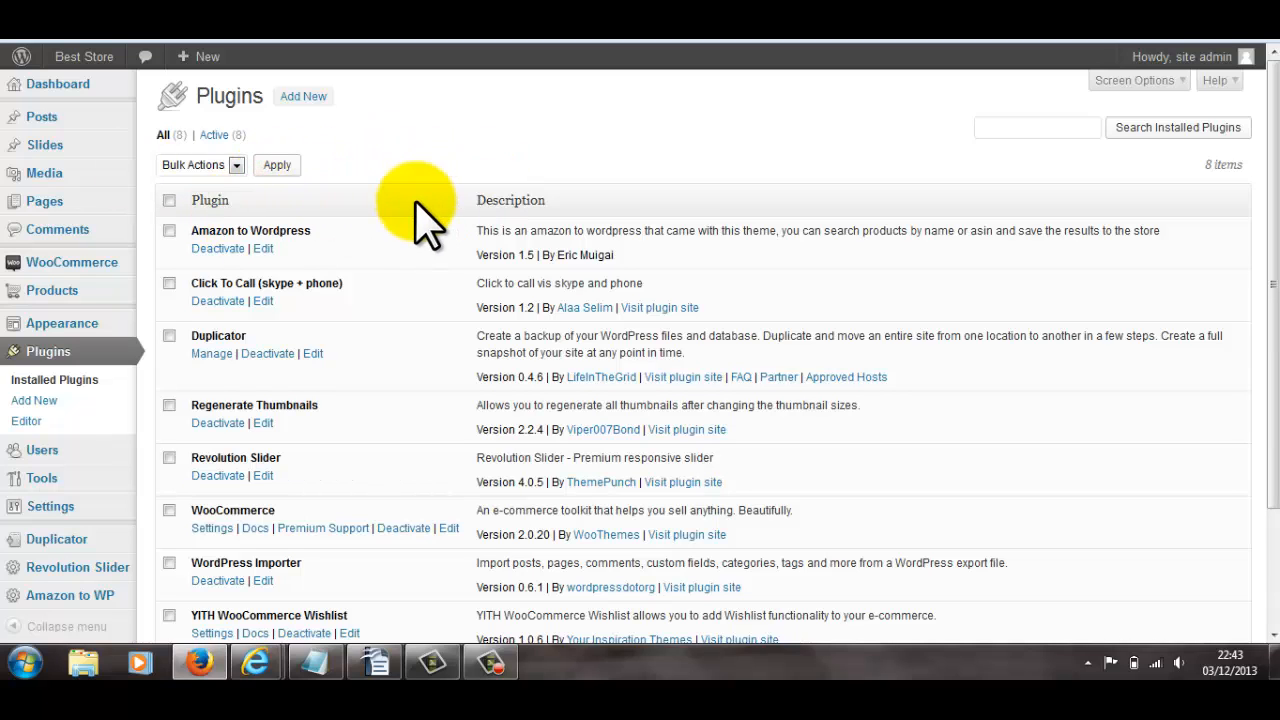
scroll(400, 223, "down", 2)
scroll(400, 243, "up", 2)
scroll(400, 235, "up", 1)
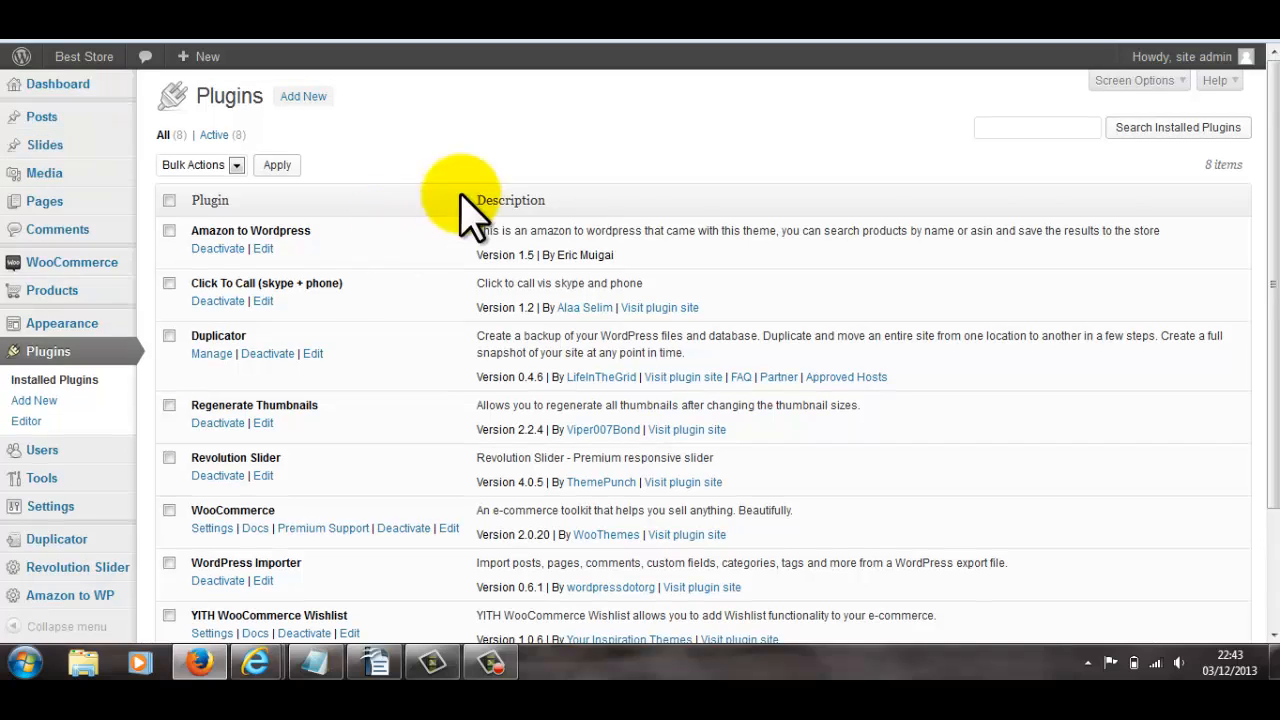
Step: Dismiss the Windows color scheme prompt without choosing an option and look over the plugin list from Click To Call to WooCommerce
mouse_move(100, 268)
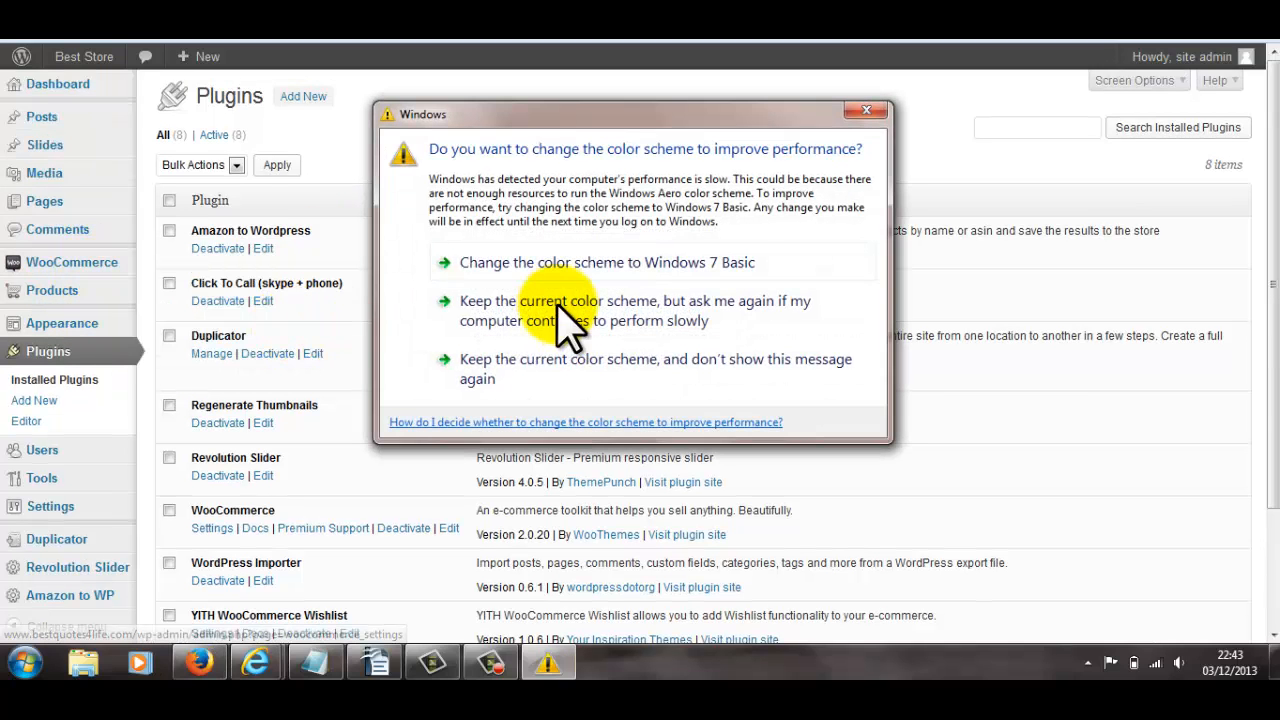
left_click(860, 113)
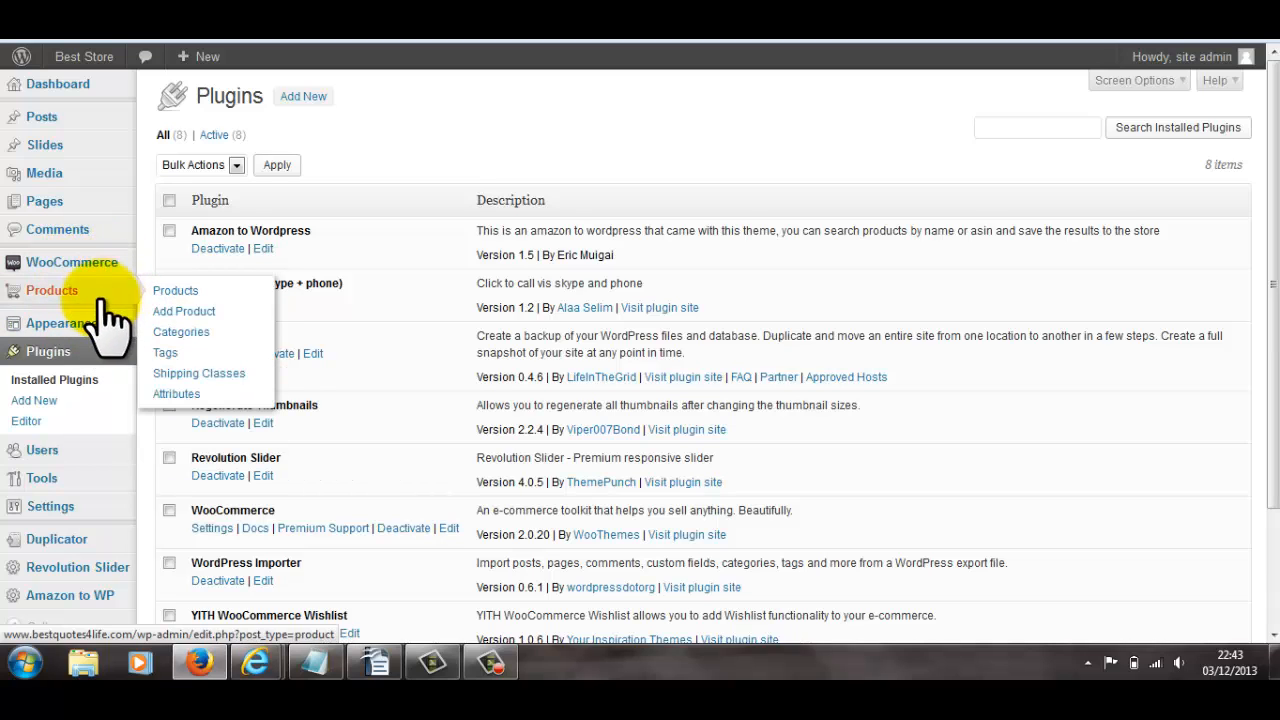
scroll(370, 310, "down", 3)
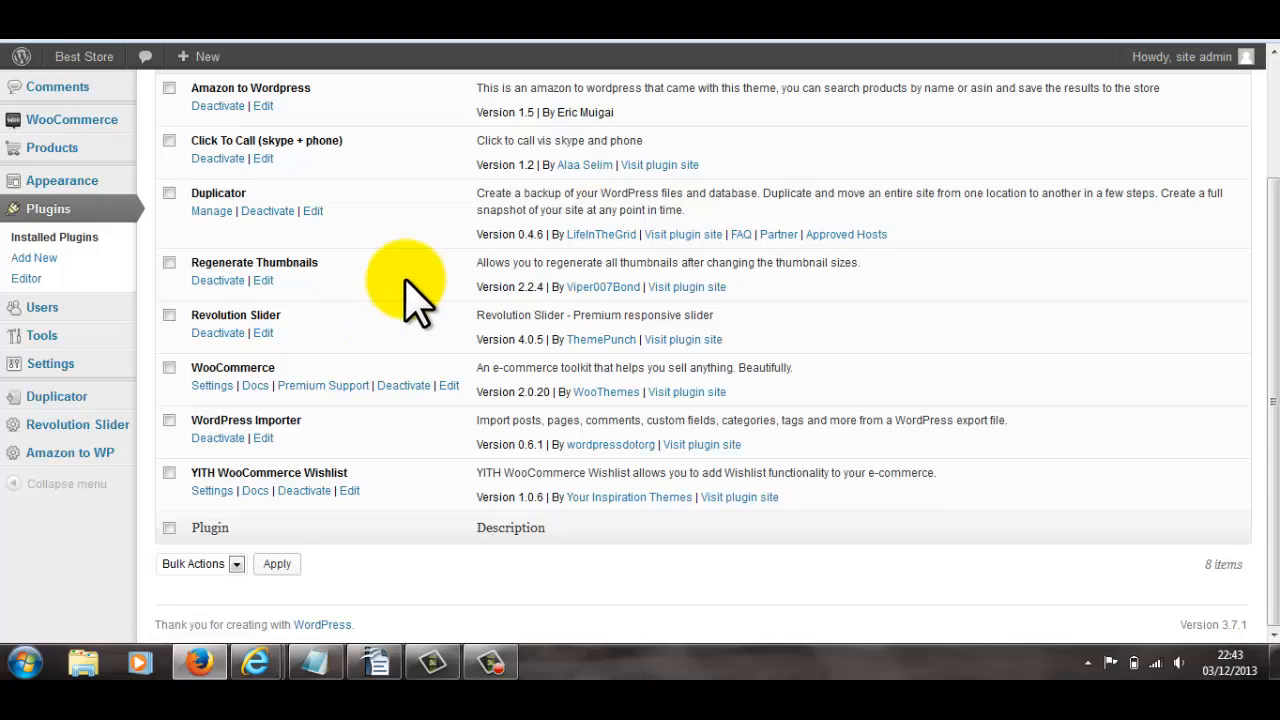
scroll(414, 291, "up", 2)
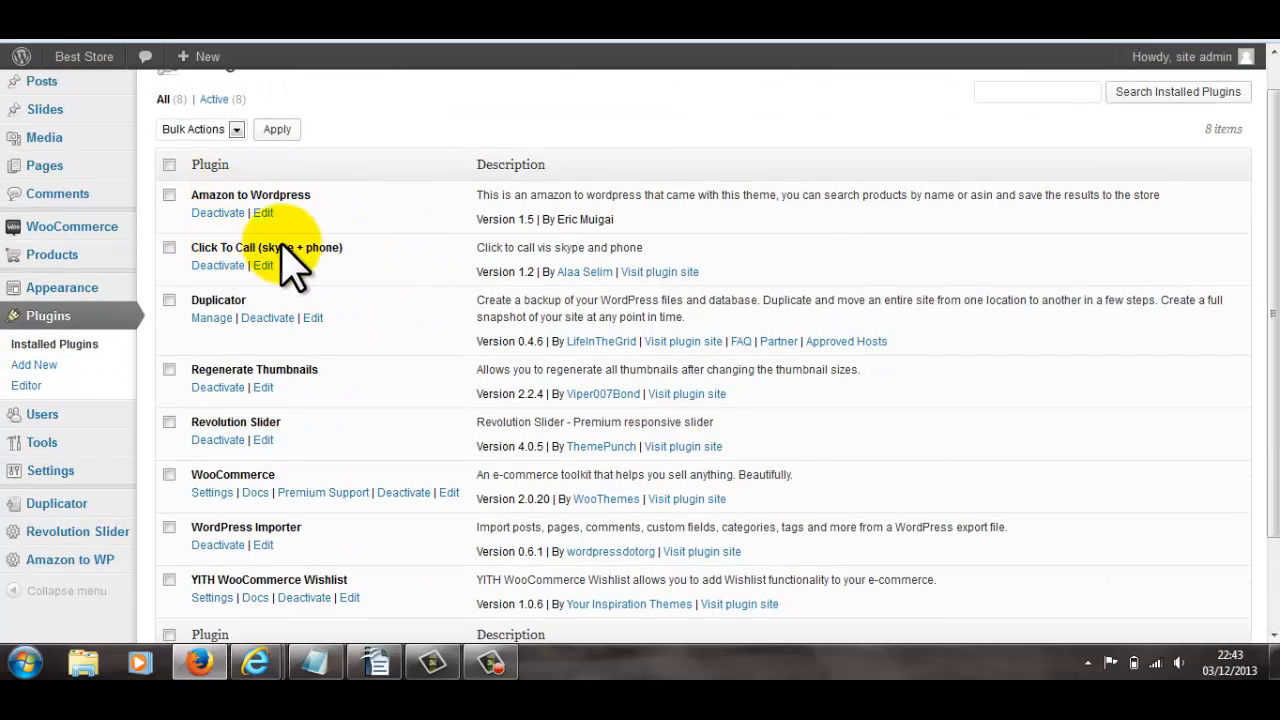
scroll(330, 336, "down", 2)
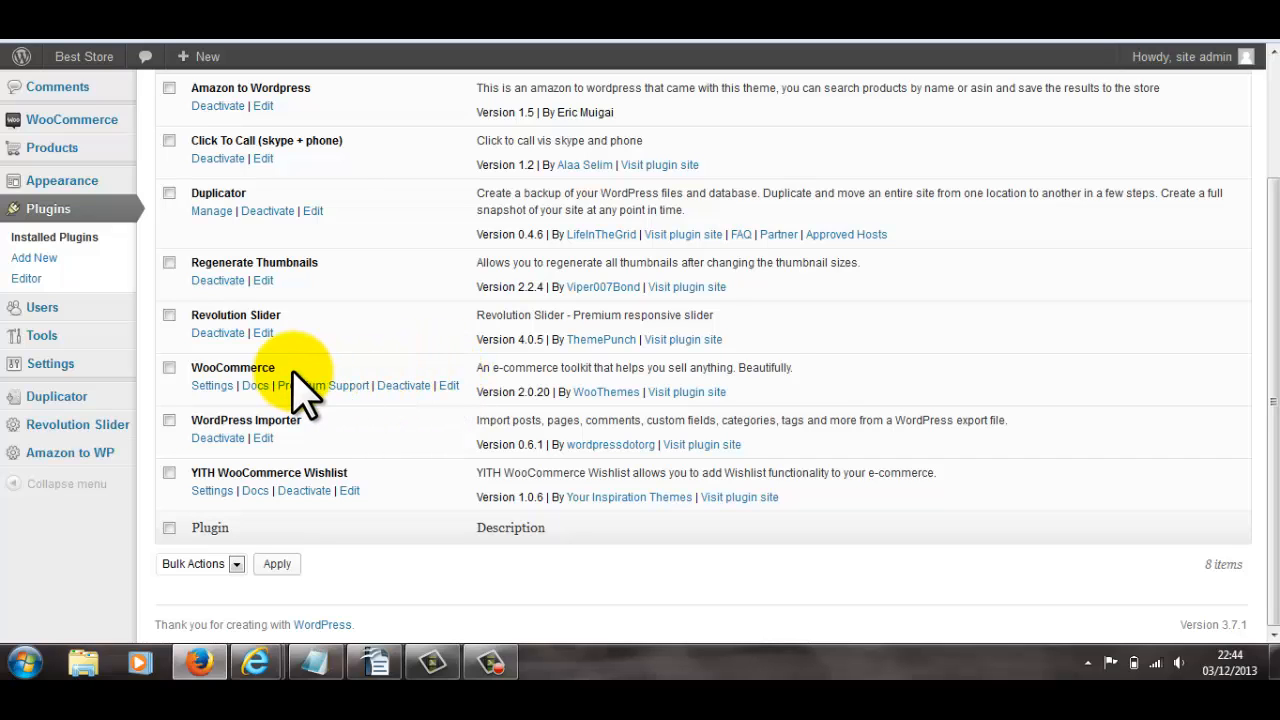
scroll(380, 390, "up", 3)
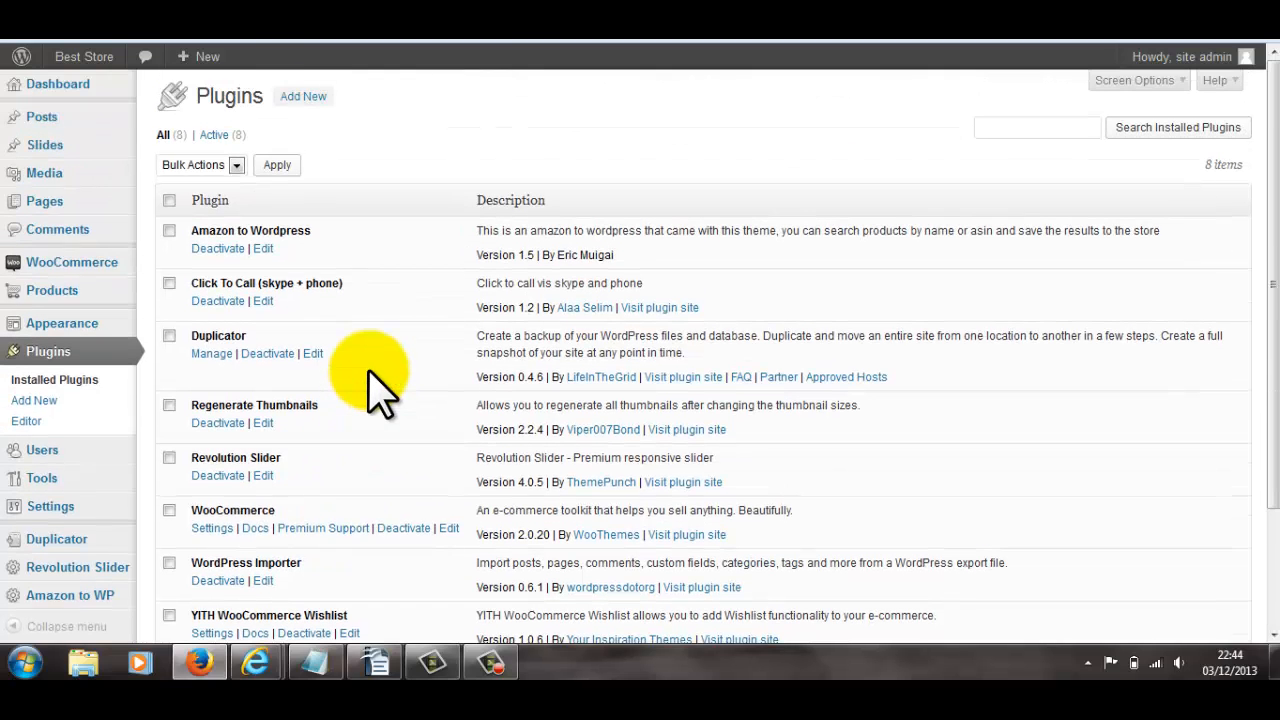
Step: Open the WooCommerce settings and review the General options for location, currency, checkout and registration
mouse_move(90, 266)
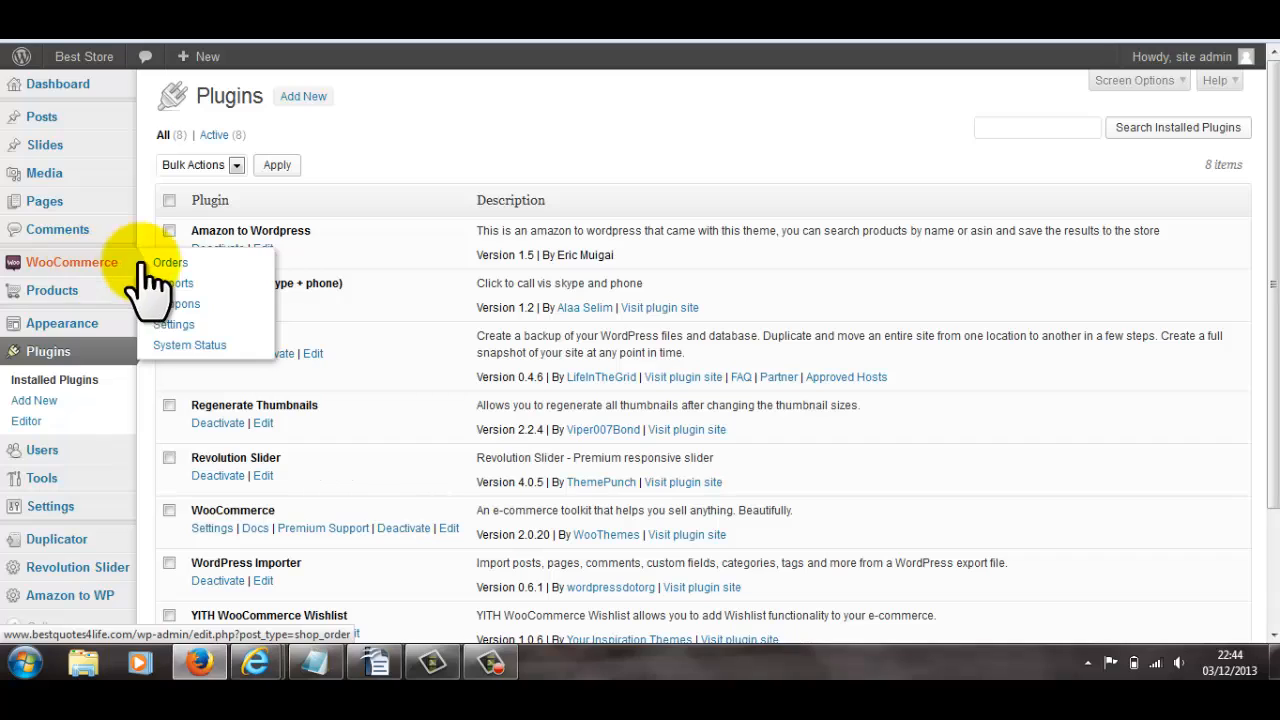
left_click(170, 324)
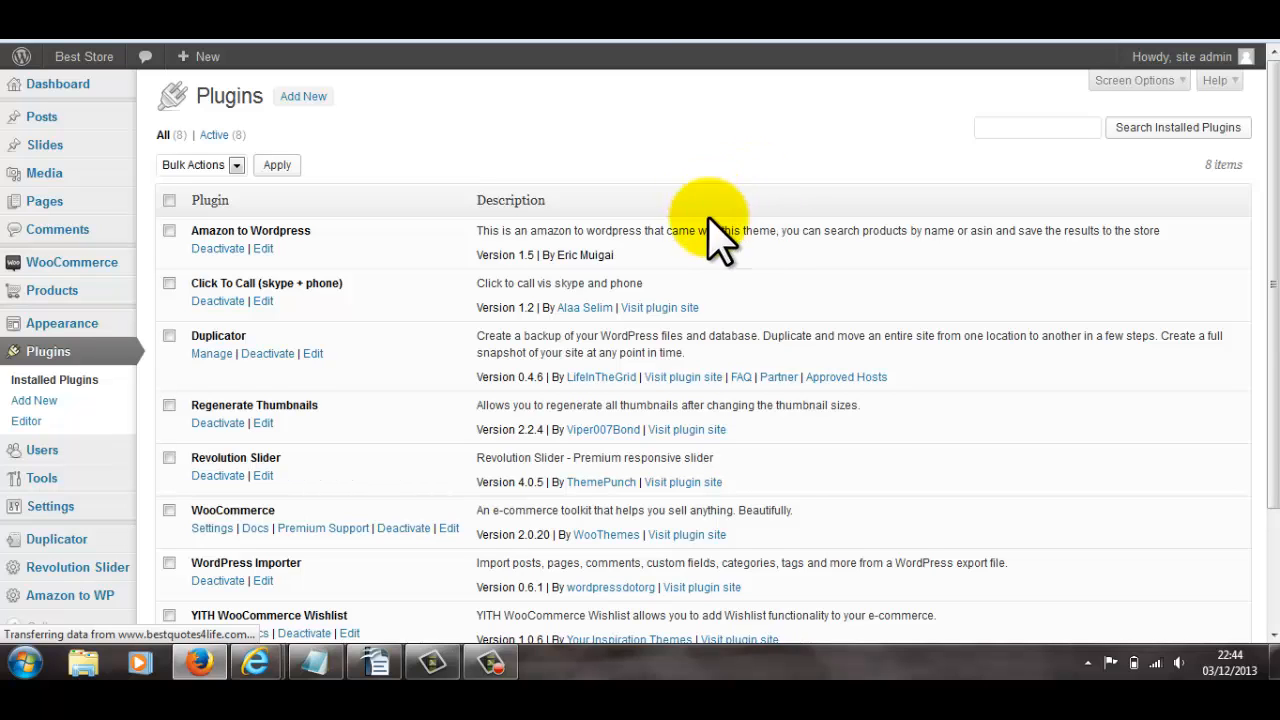
scroll(428, 377, "down", 3)
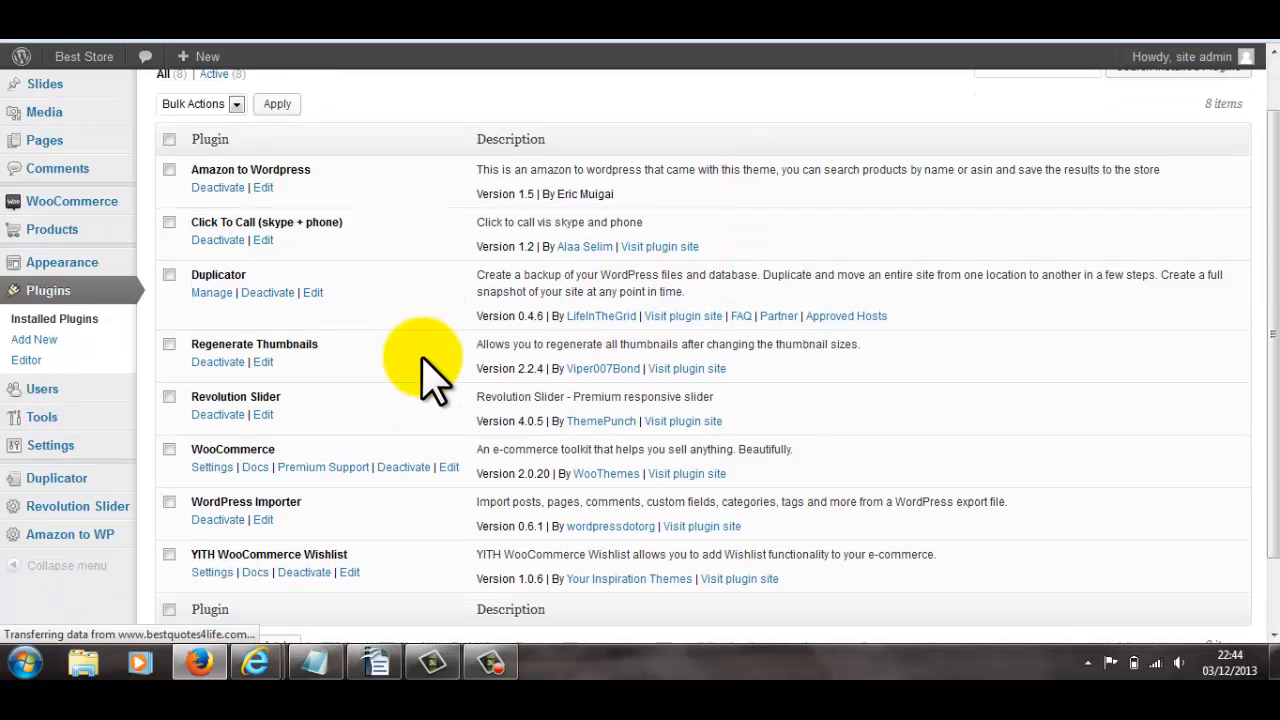
scroll(514, 434, "up", 3)
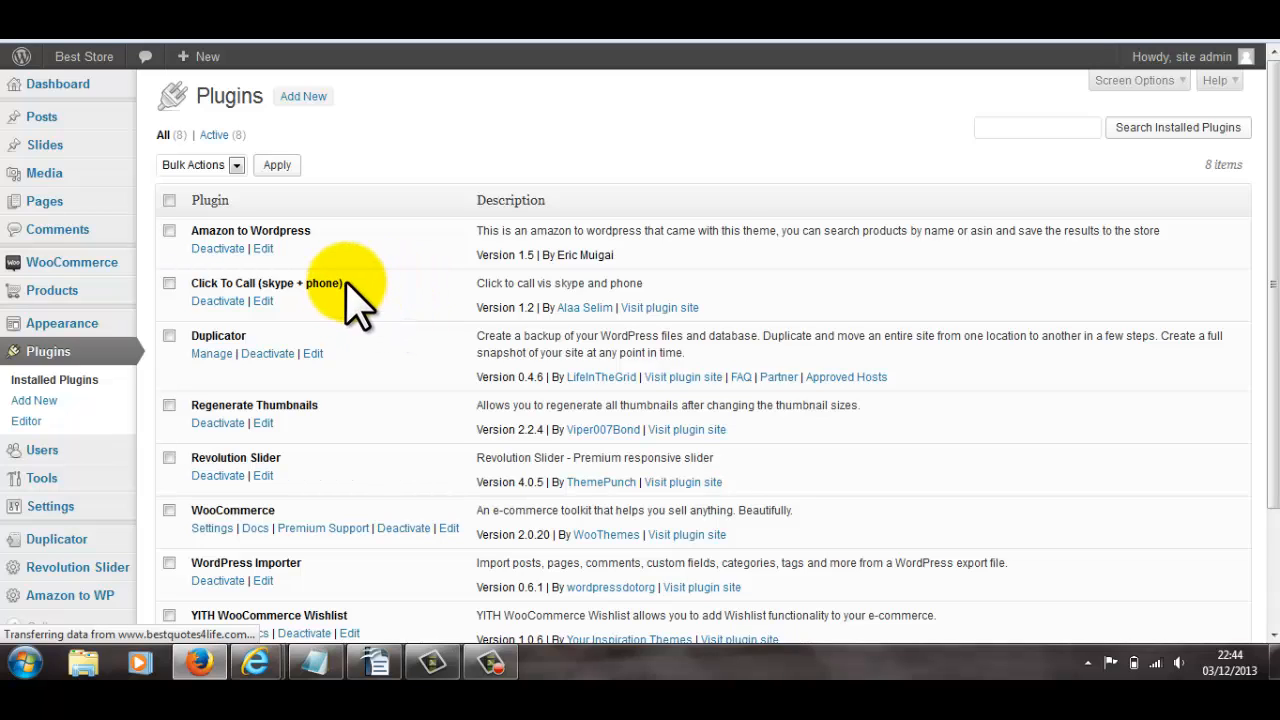
left_click(57, 293)
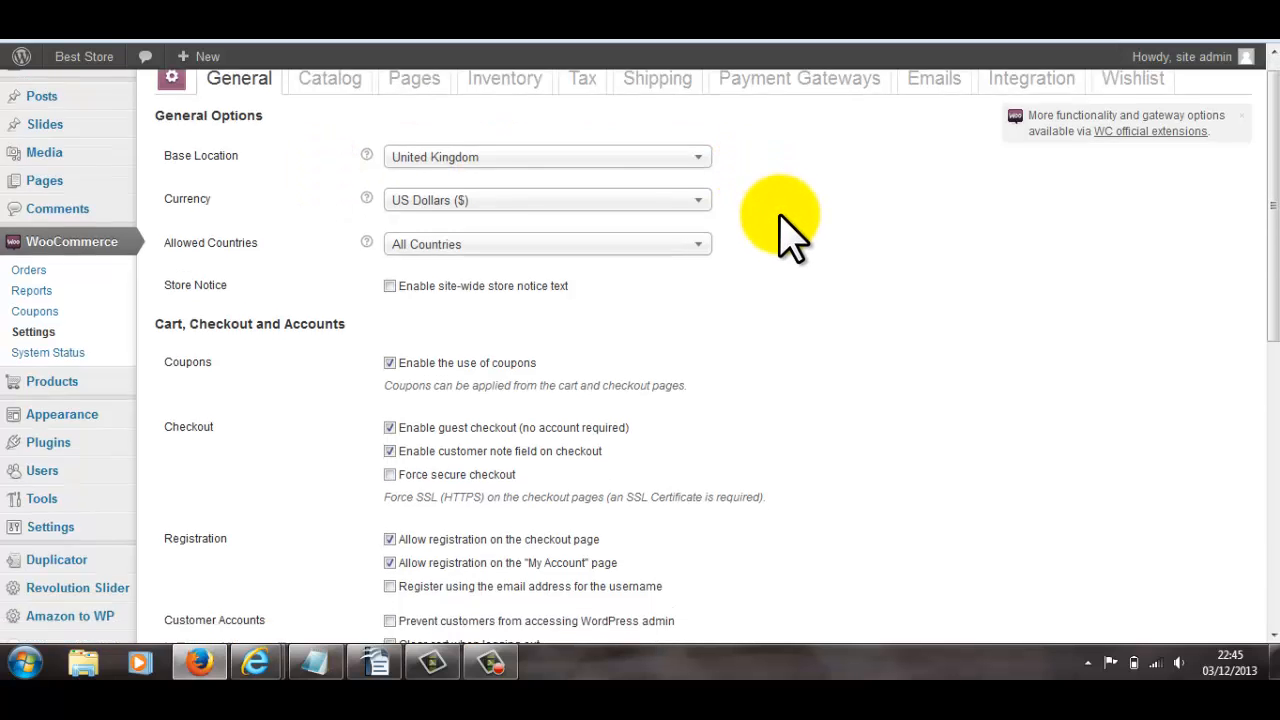
scroll(776, 225, "down", 5)
scroll(785, 232, "up", 5)
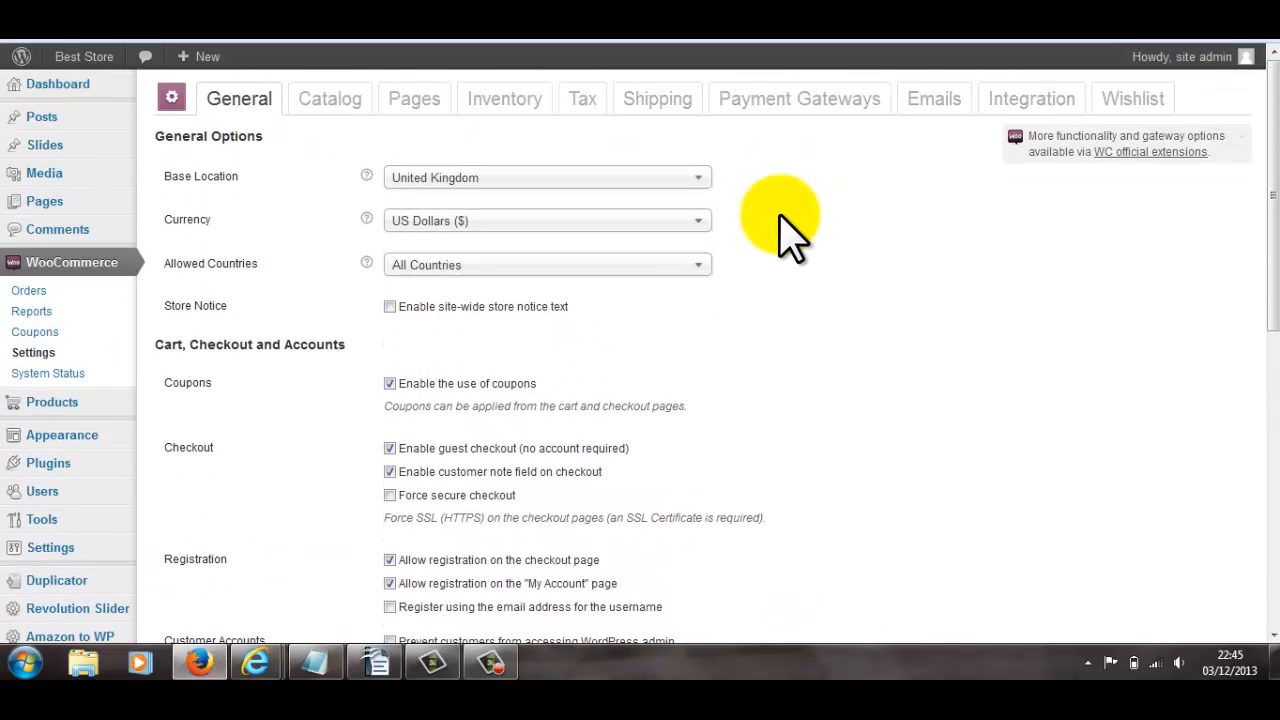
Step: Look over the Base Location country list and the rest of the General settings without changing anything
left_click(700, 178)
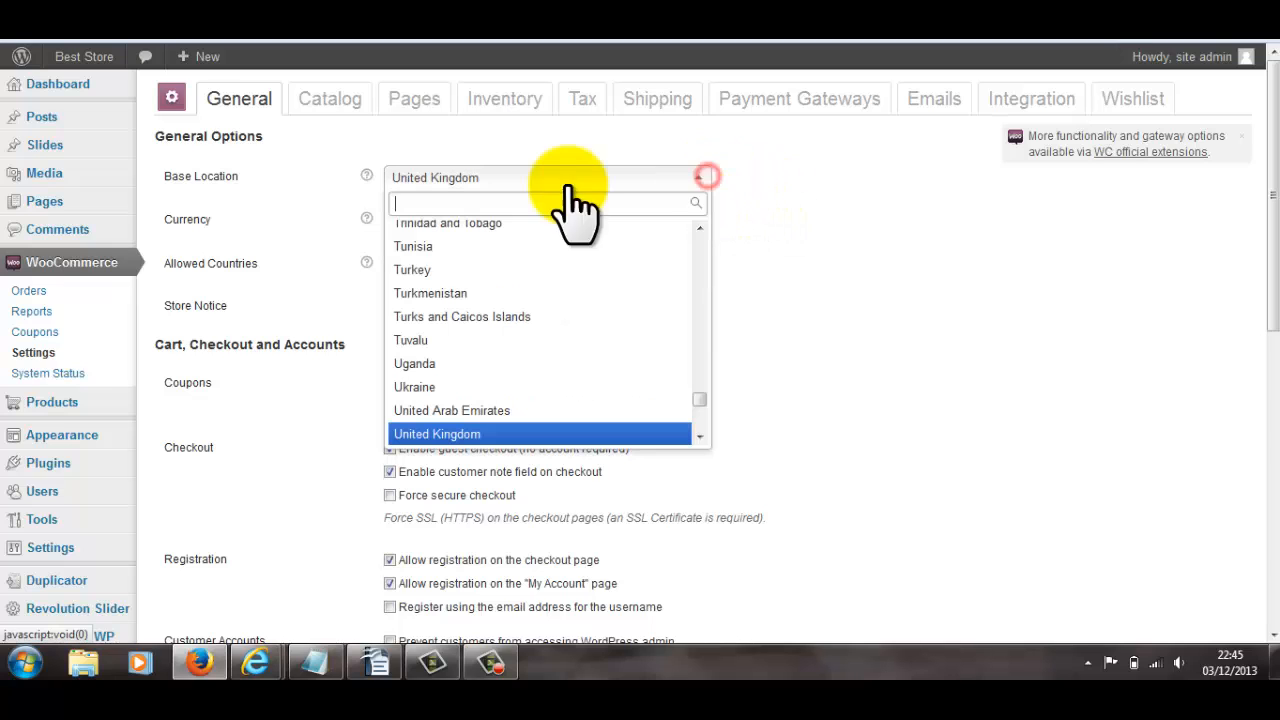
left_click(806, 194)
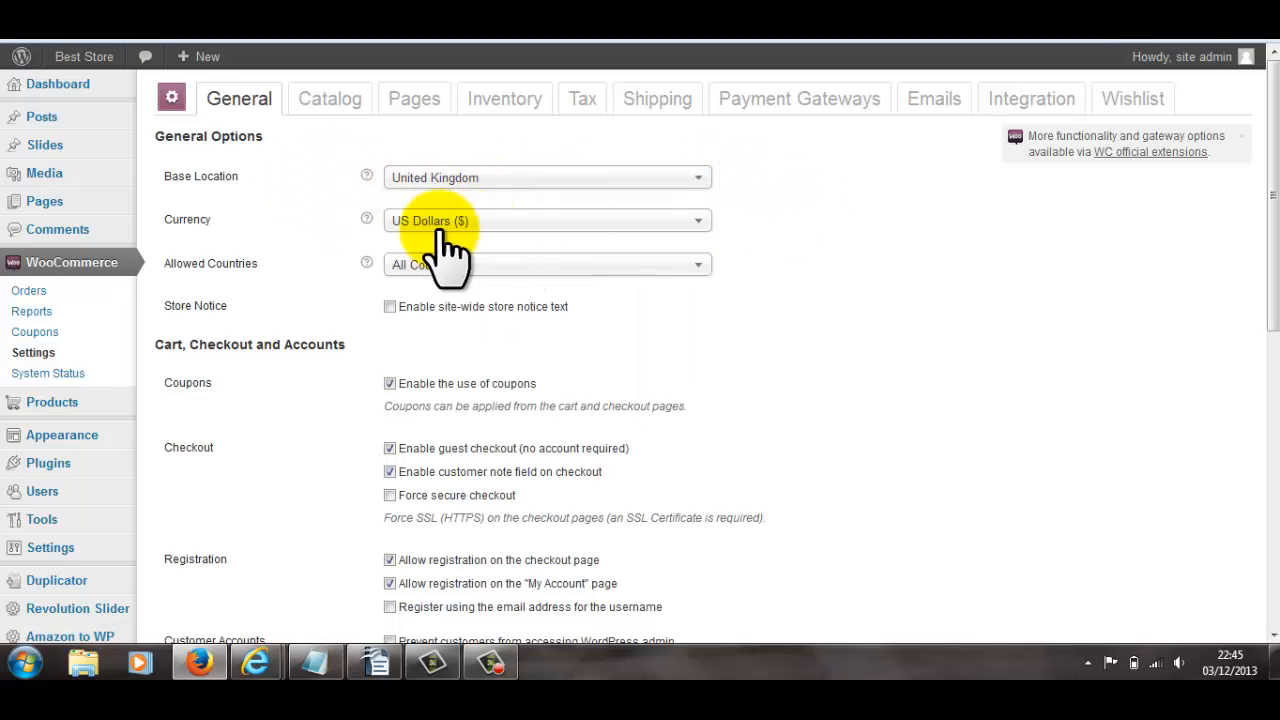
scroll(650, 295, "down", 4)
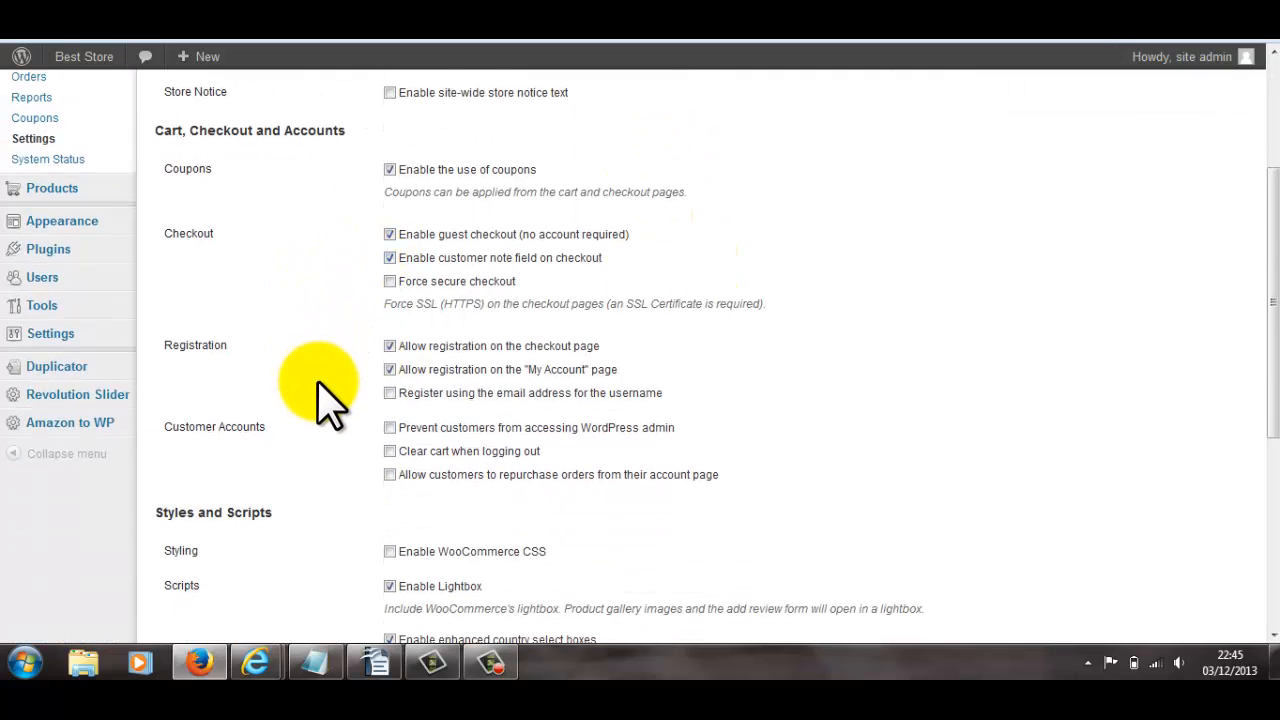
scroll(340, 440, "down", 2)
scroll(343, 455, "up", 6)
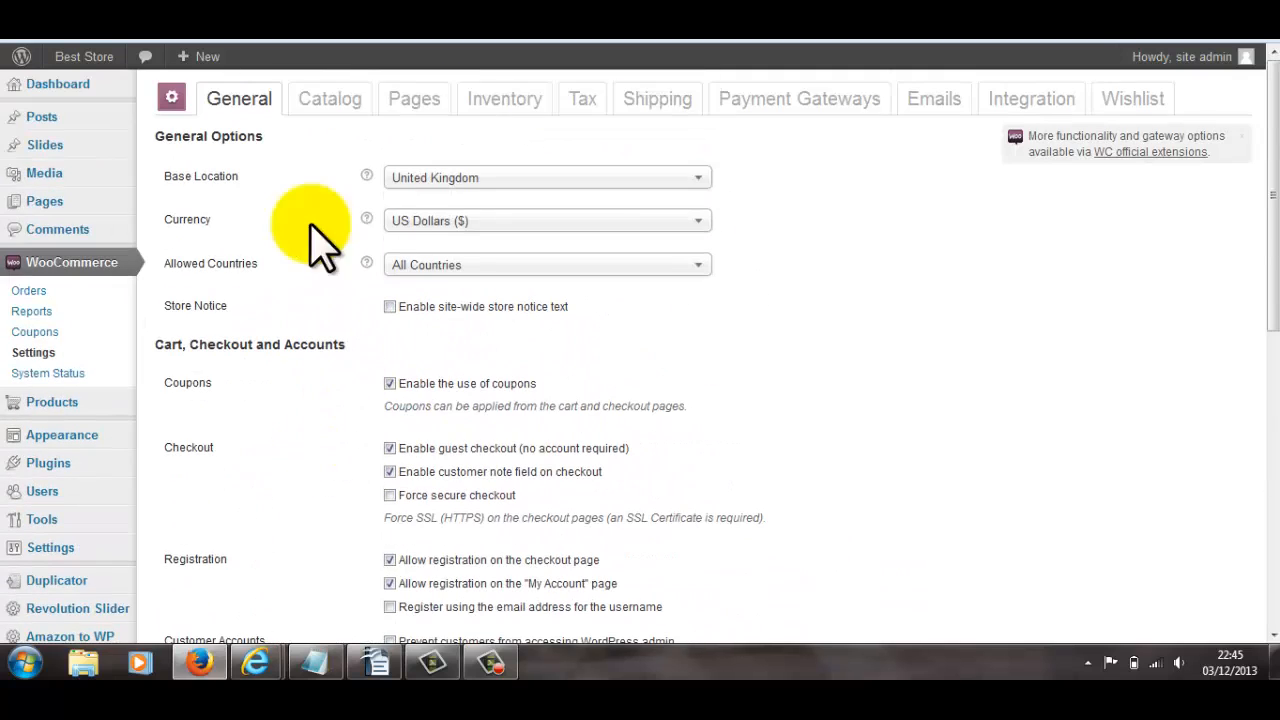
Step: Open the Catalog settings and review the product data and pricing options
left_click(332, 100)
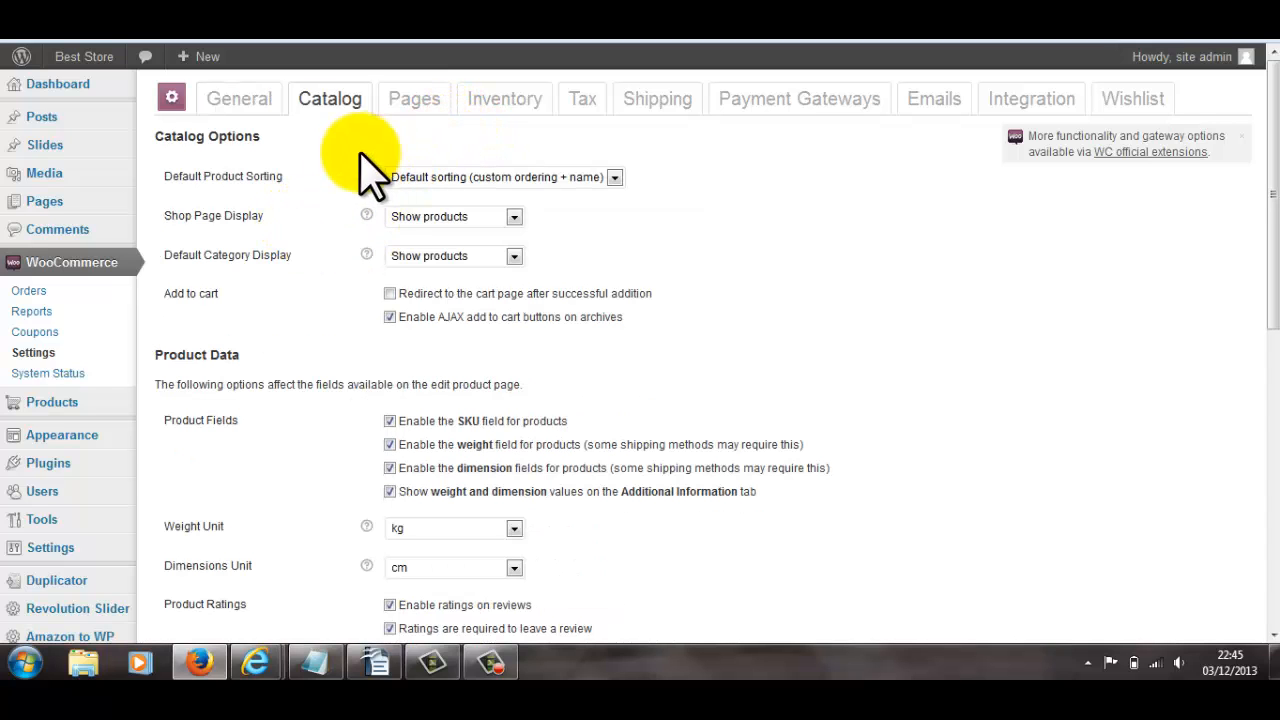
scroll(320, 286, "down", 5)
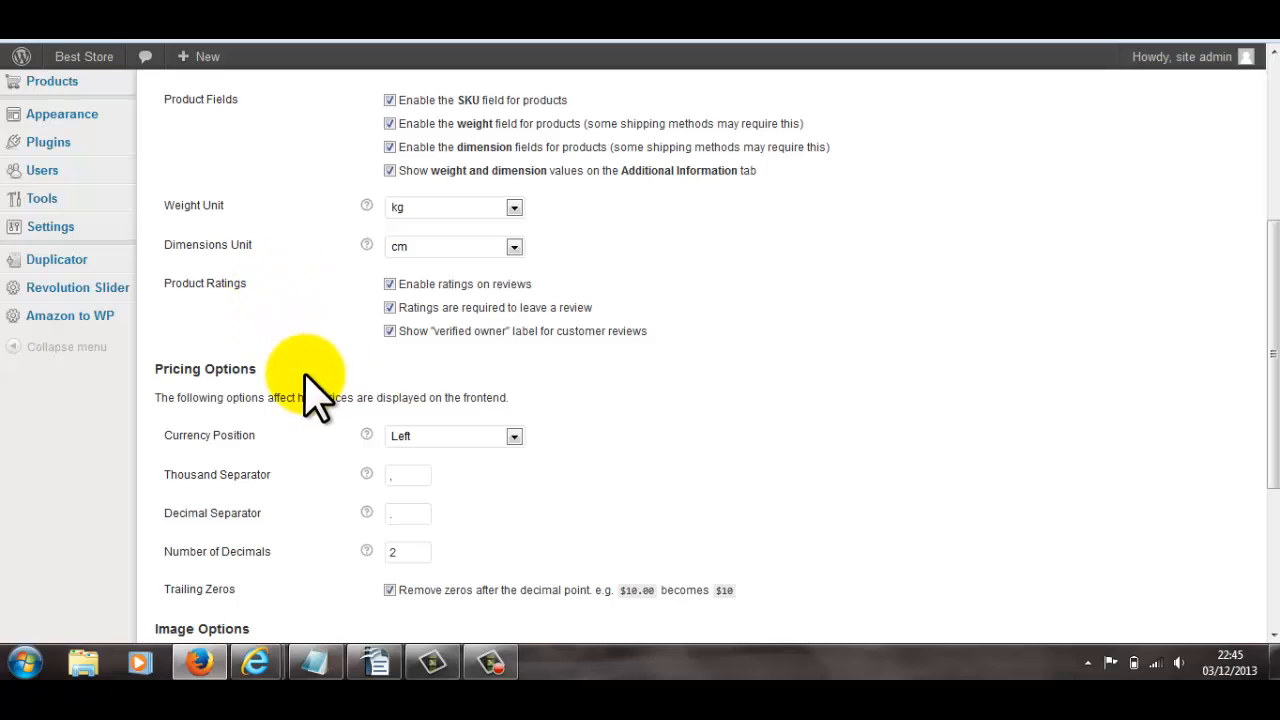
scroll(309, 400, "up", 5)
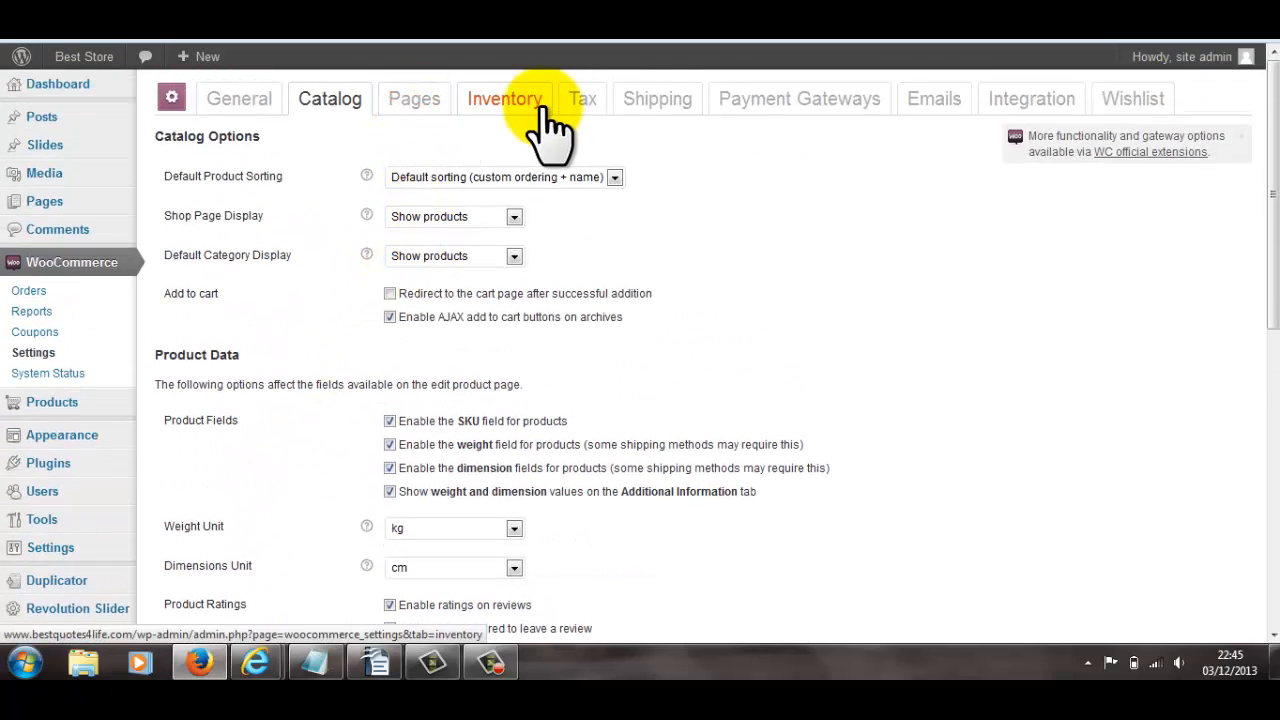
Step: Review the Shipping options with their shipping methods, and the list of installed Payment Gateways
left_click(581, 101)
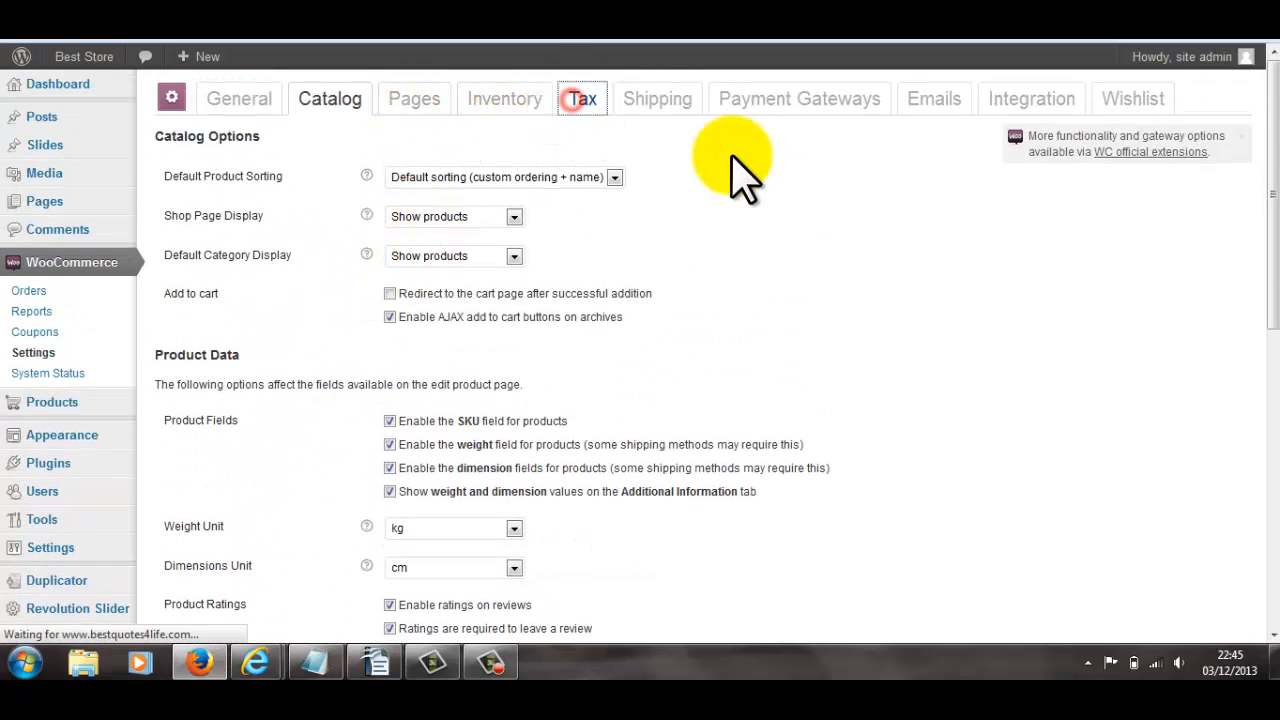
left_click(671, 106)
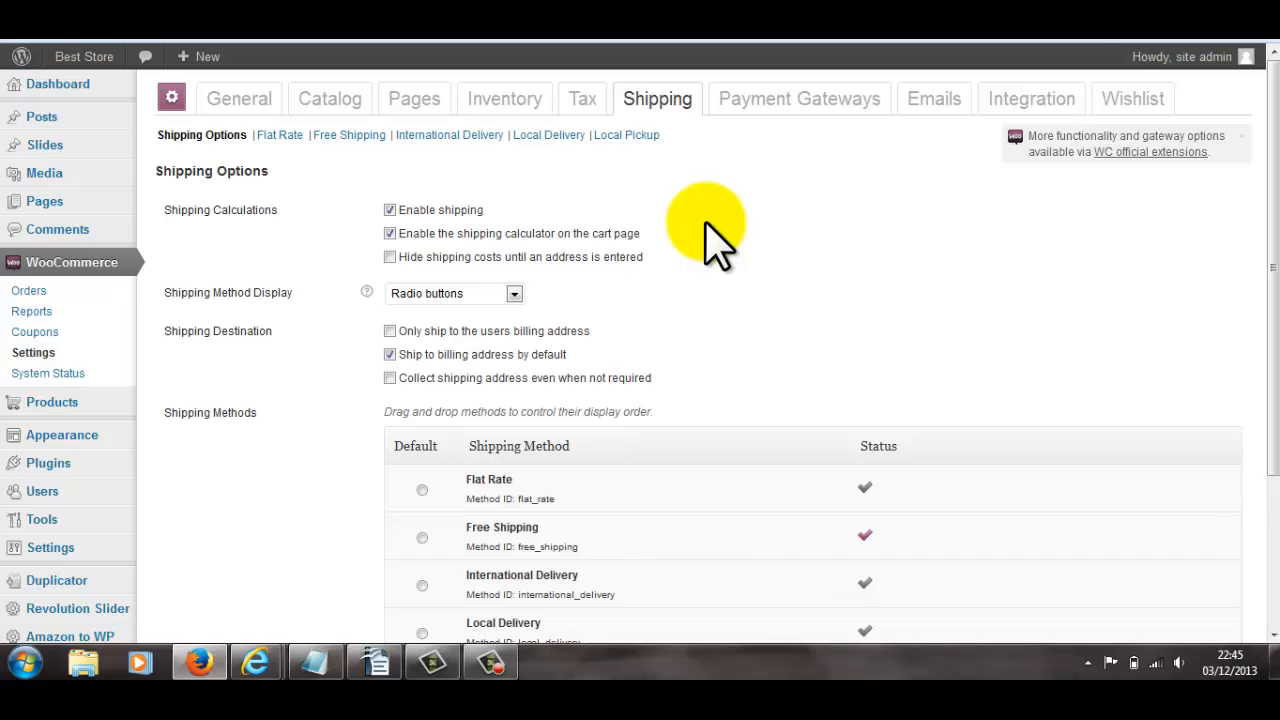
scroll(708, 240, "down", 2)
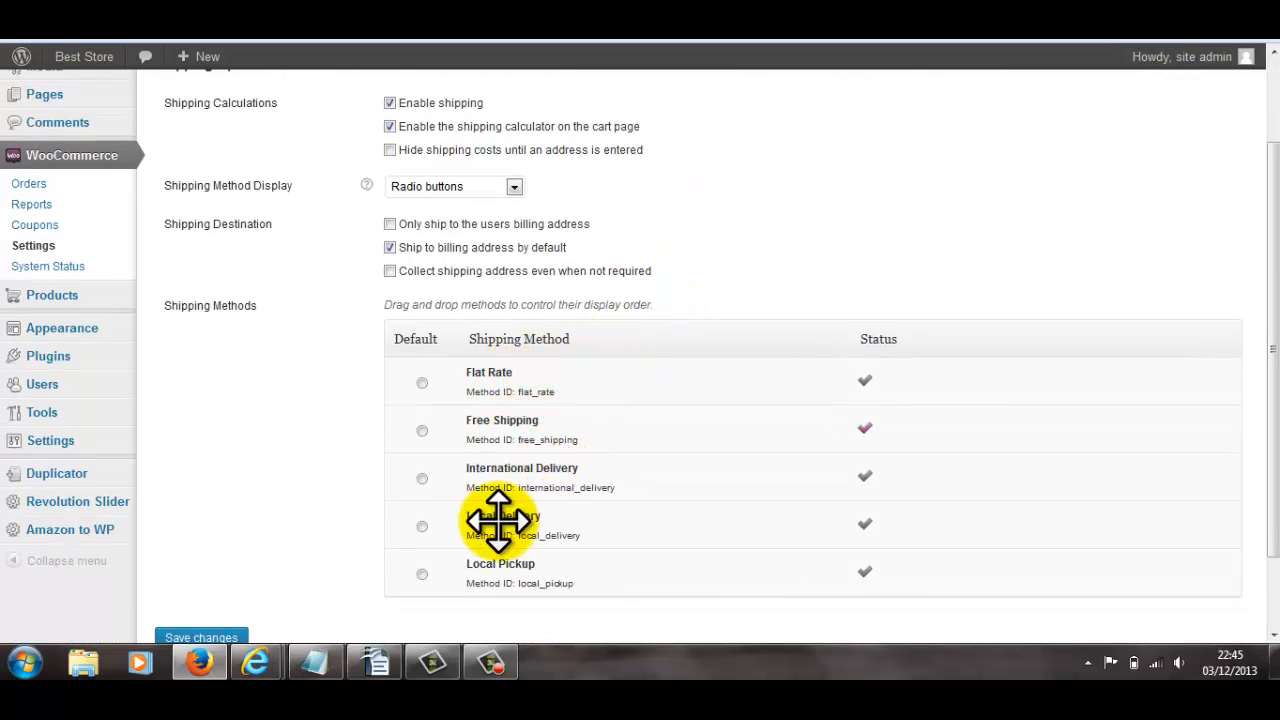
scroll(523, 517, "up", 2)
left_click(768, 100)
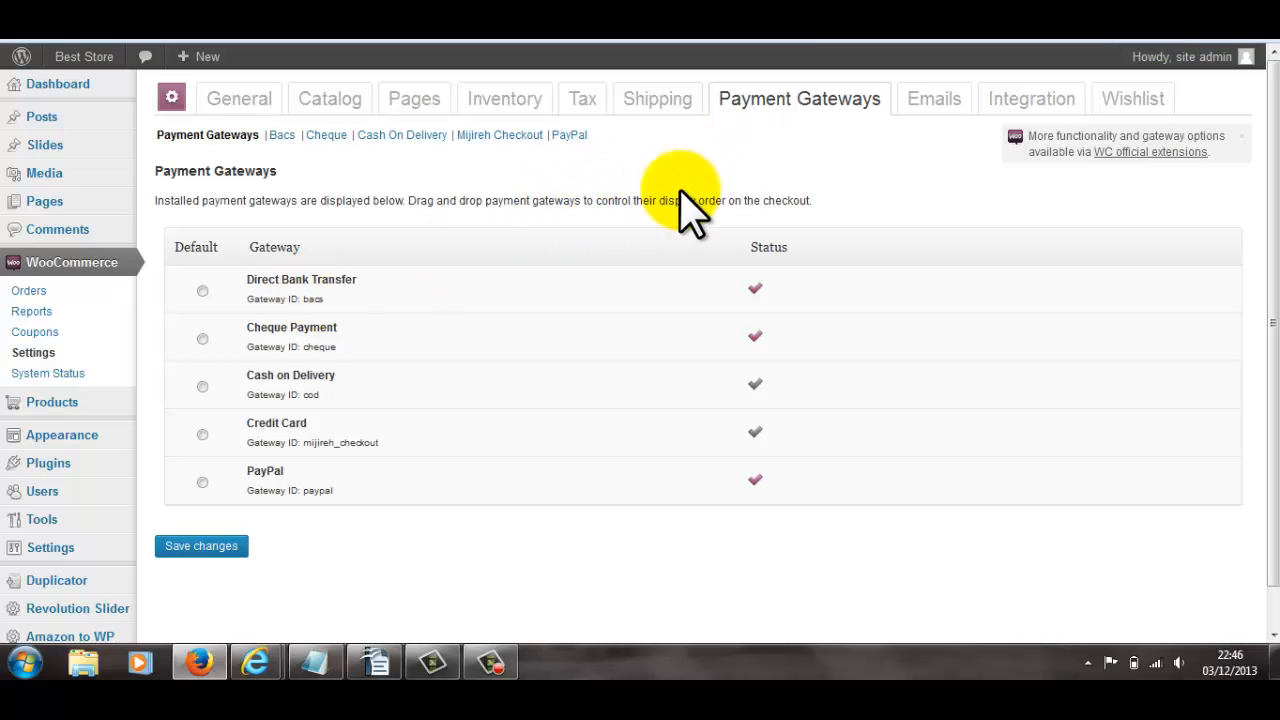
Step: Open the Emails settings and review the sender options and email template fields
left_click(940, 104)
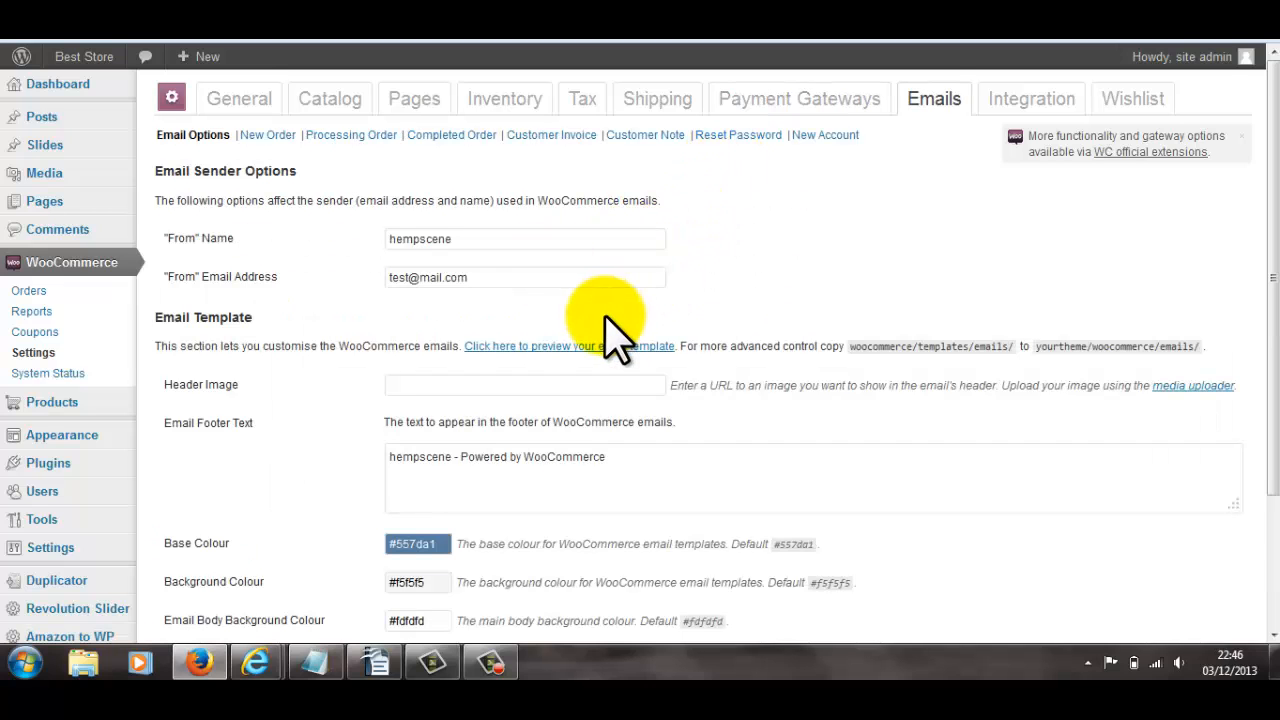
scroll(700, 360, "down", 3)
scroll(780, 380, "up", 3)
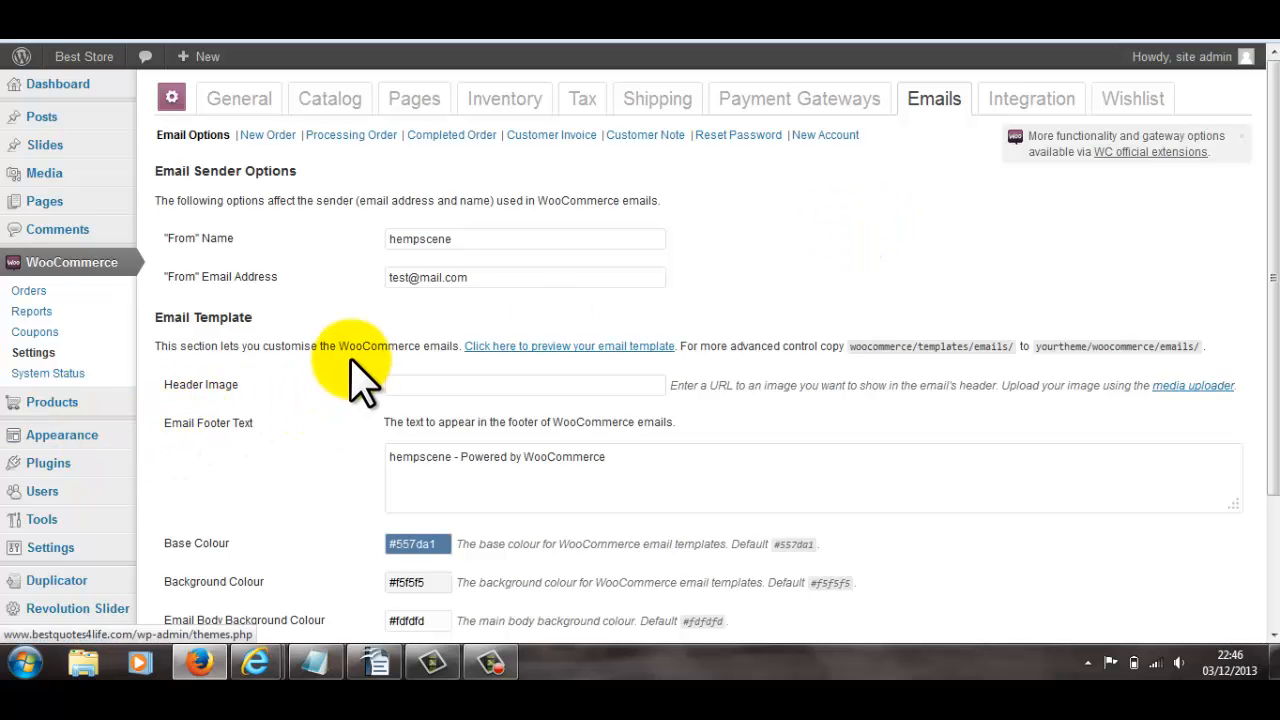
scroll(345, 350, "down", 1)
scroll(360, 378, "up", 1)
Step: Open the store's product list and look over the products with their stock, prices and categories
mouse_move(82, 425)
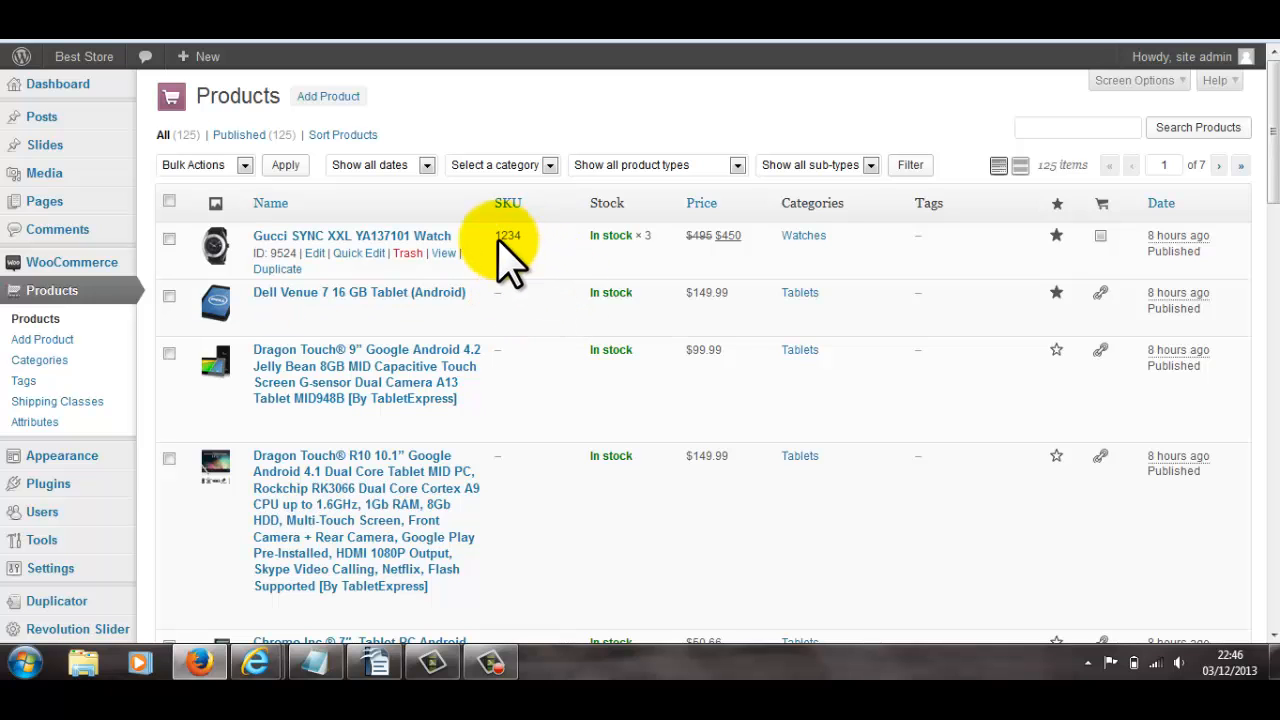
scroll(528, 260, "down", 2)
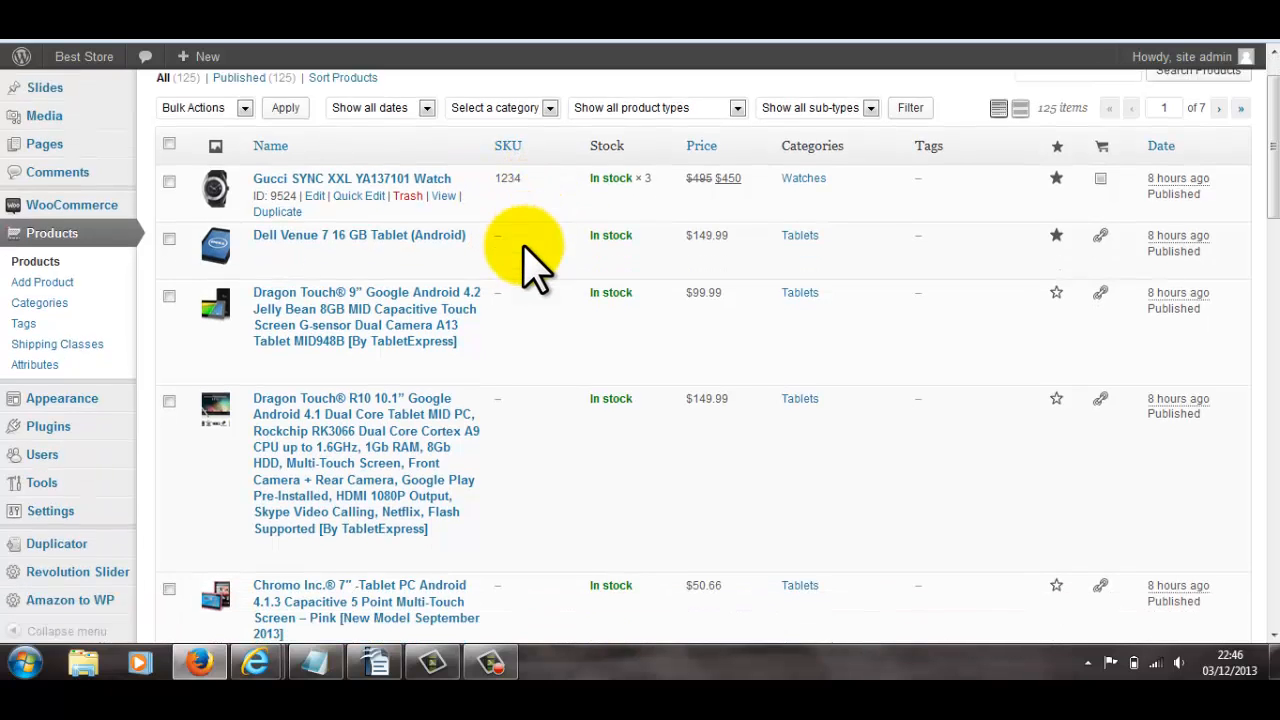
scroll(560, 260, "up", 2)
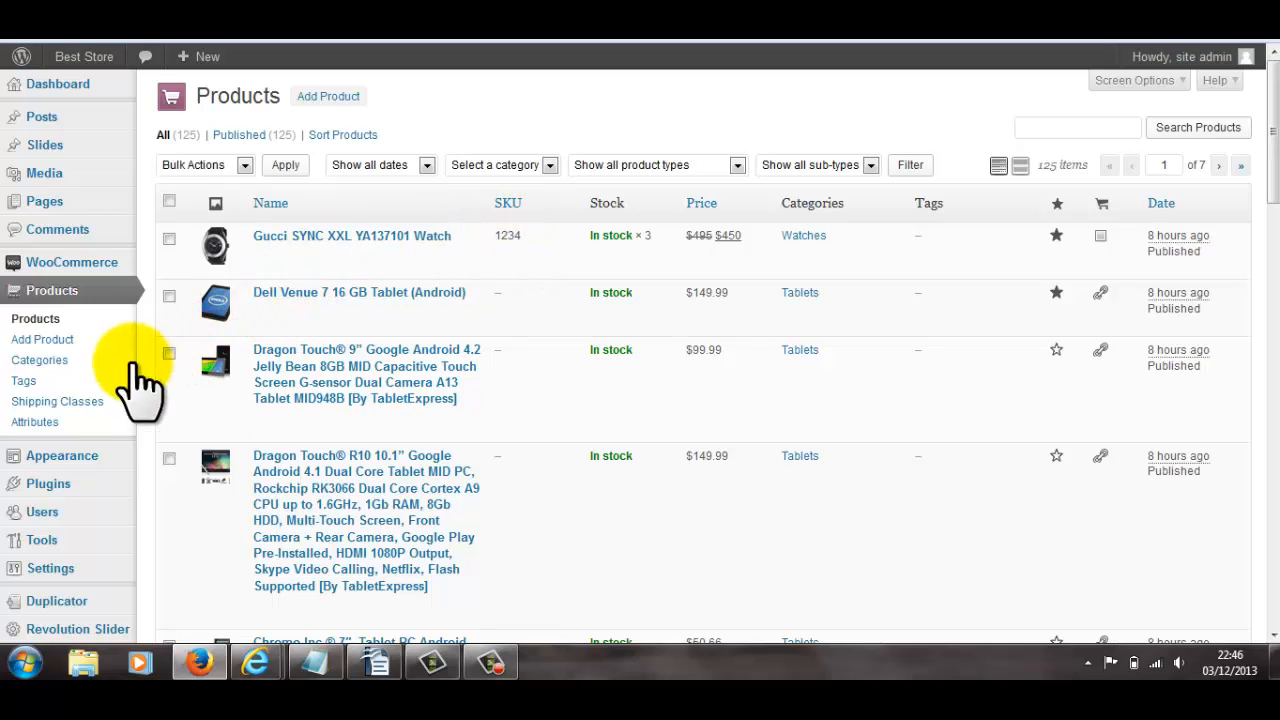
Step: Open the product categories and look over the Notebooks, Tablets and Watches entries
left_click(62, 362)
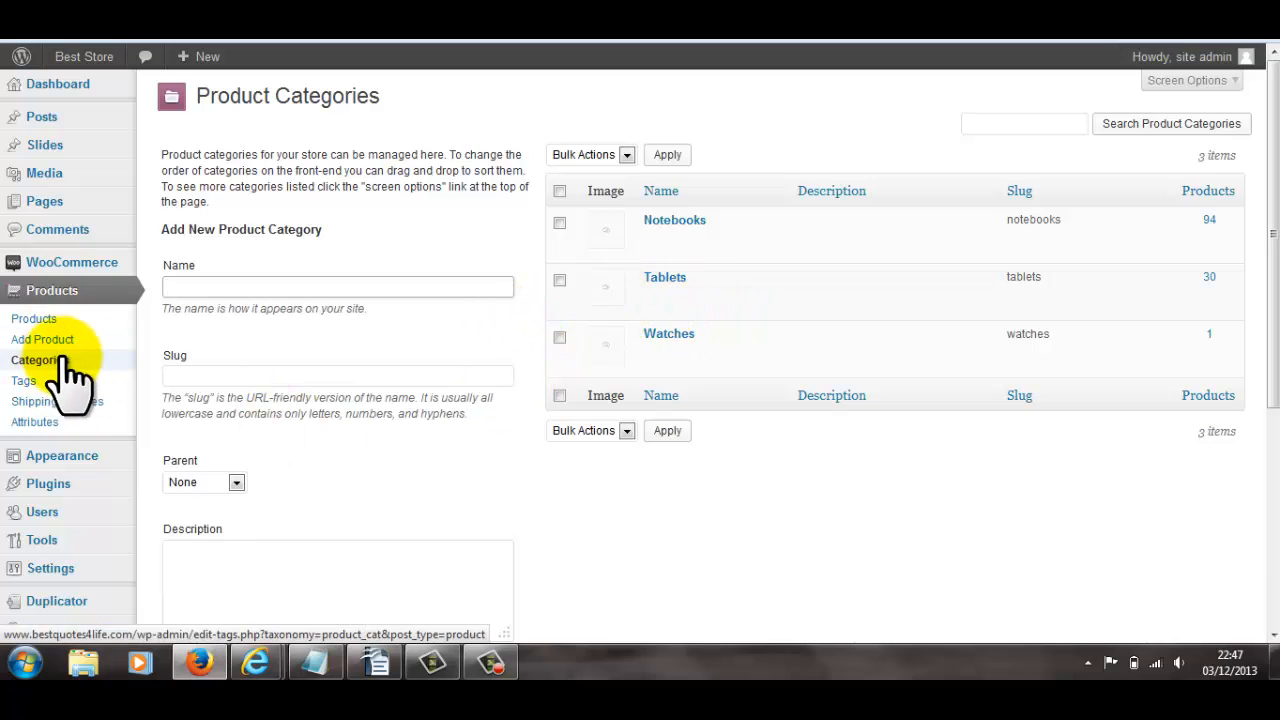
mouse_move(746, 316)
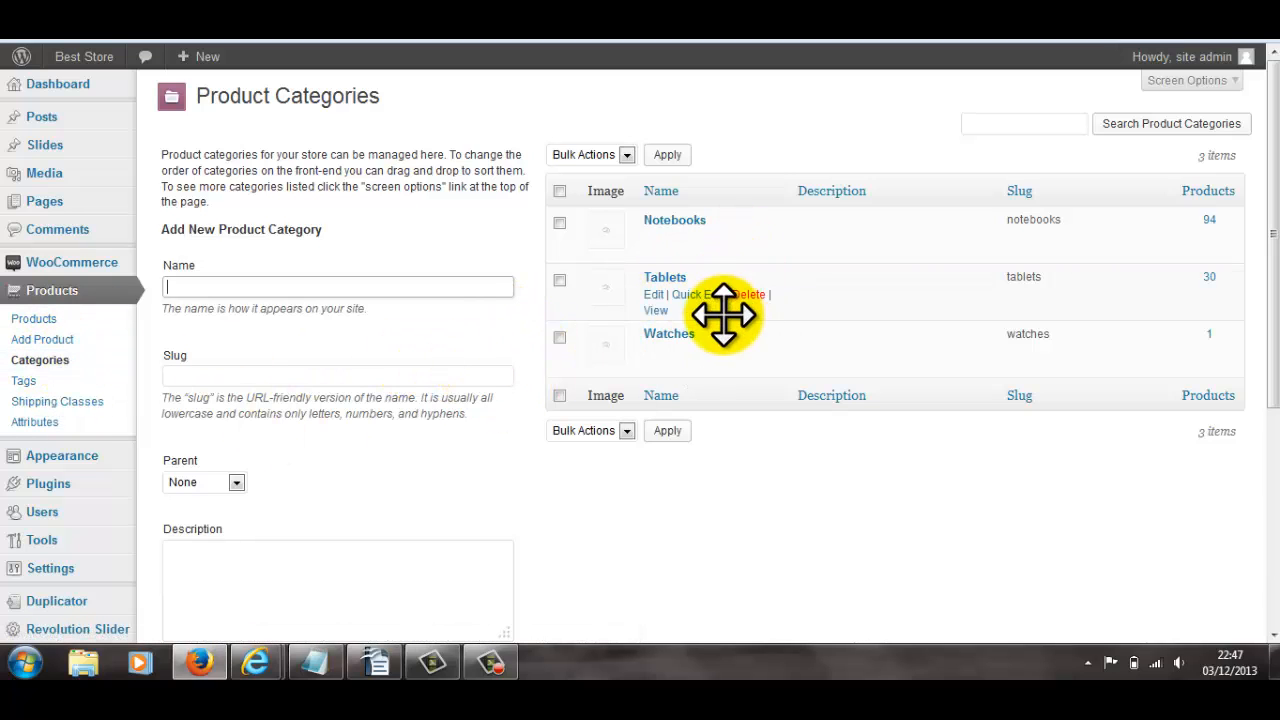
mouse_move(688, 248)
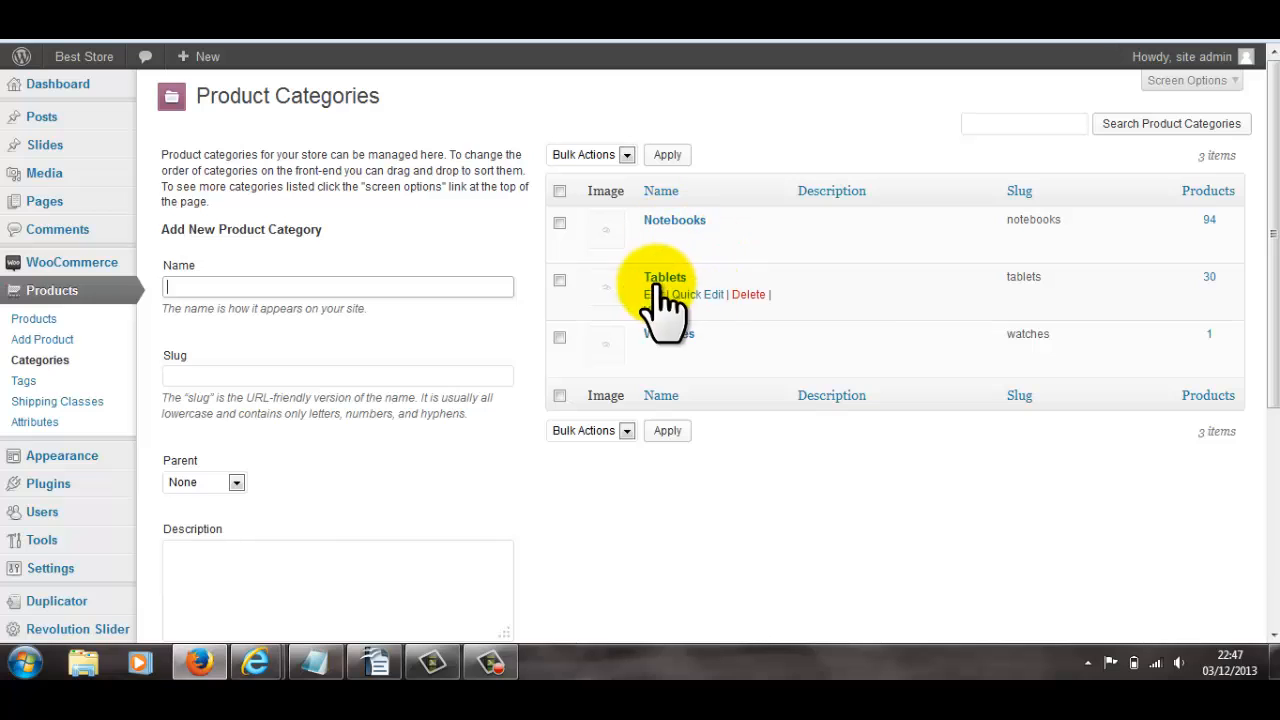
mouse_move(680, 360)
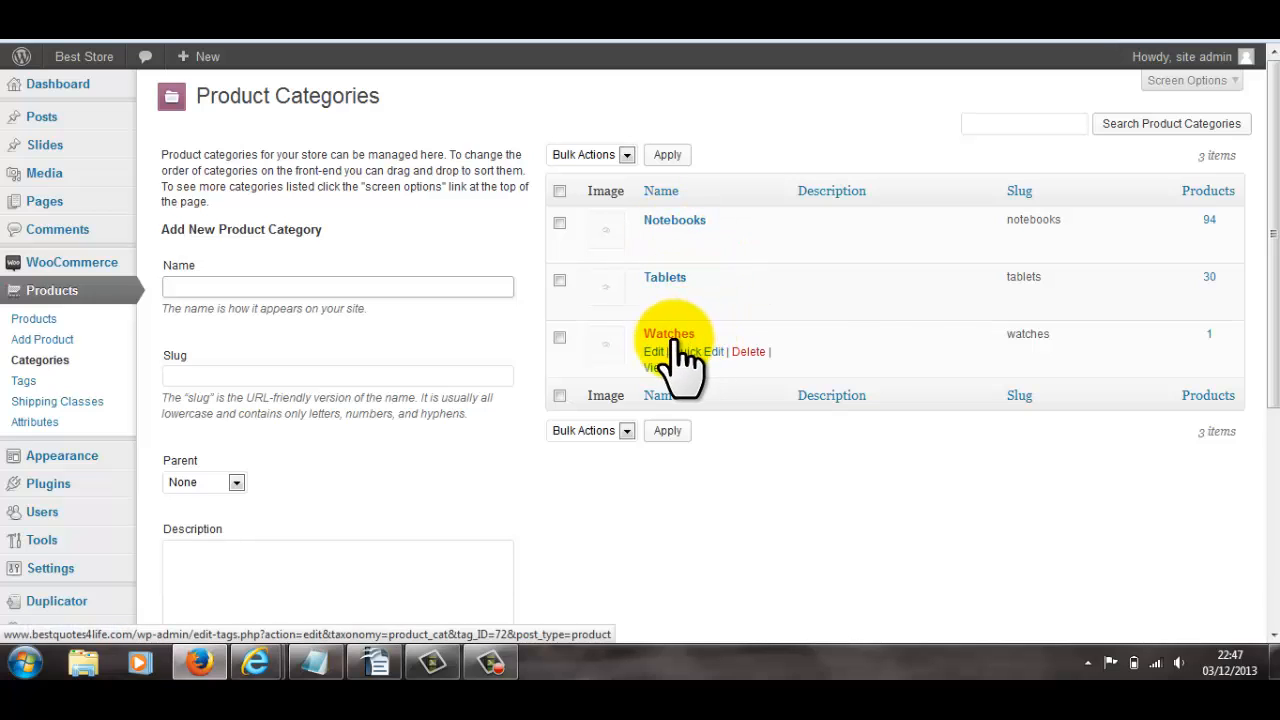
Step: Start a new product from the product list and open the "gucci watch" text file in the Pictures library
left_click(35, 318)
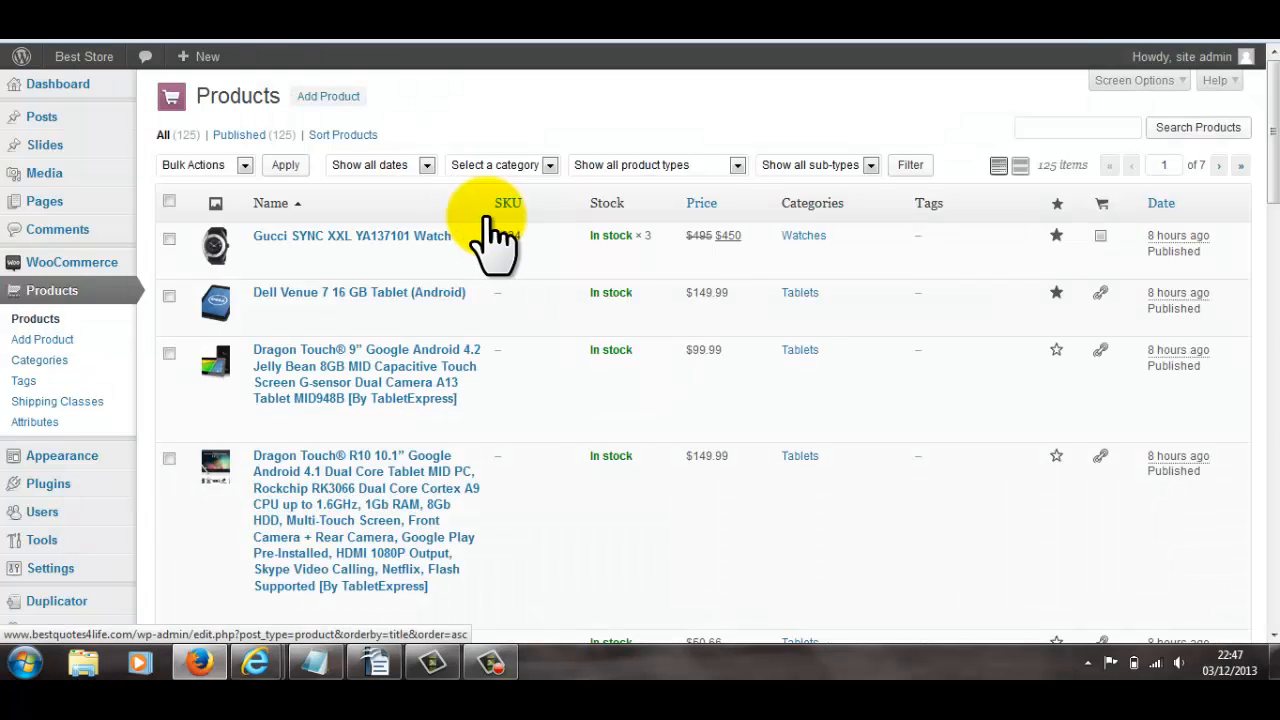
left_click(336, 96)
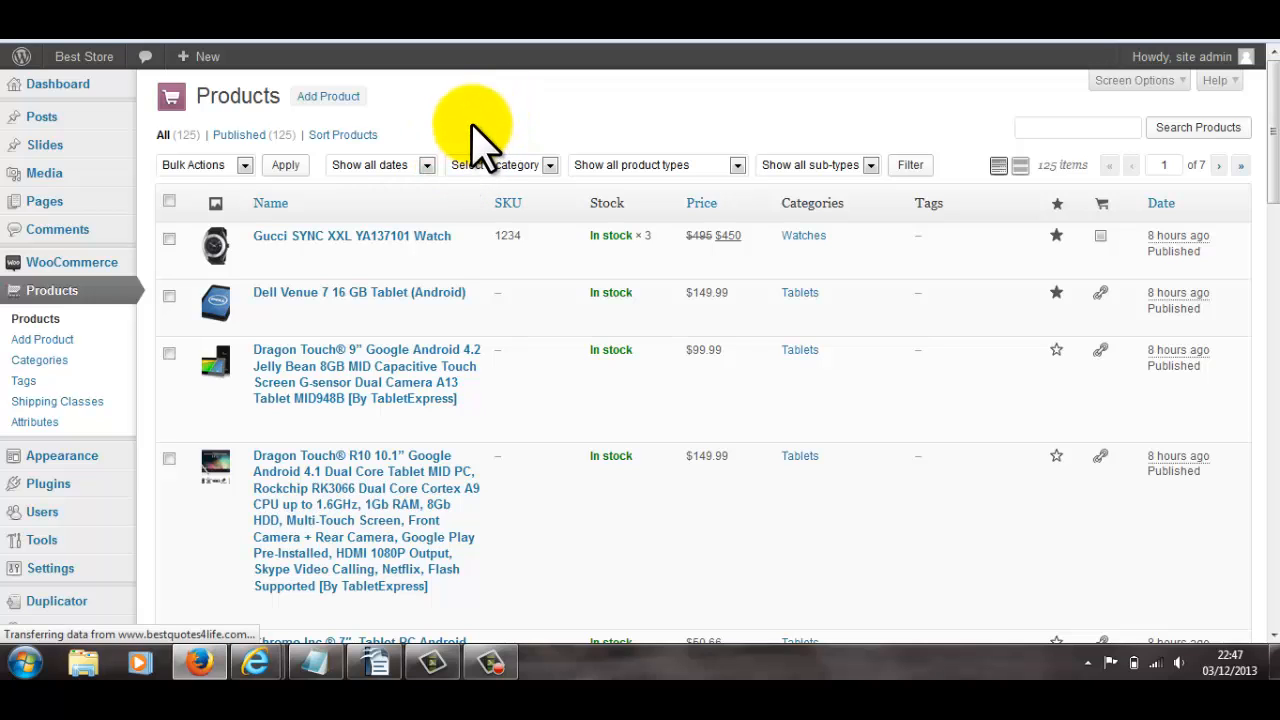
left_click(86, 665)
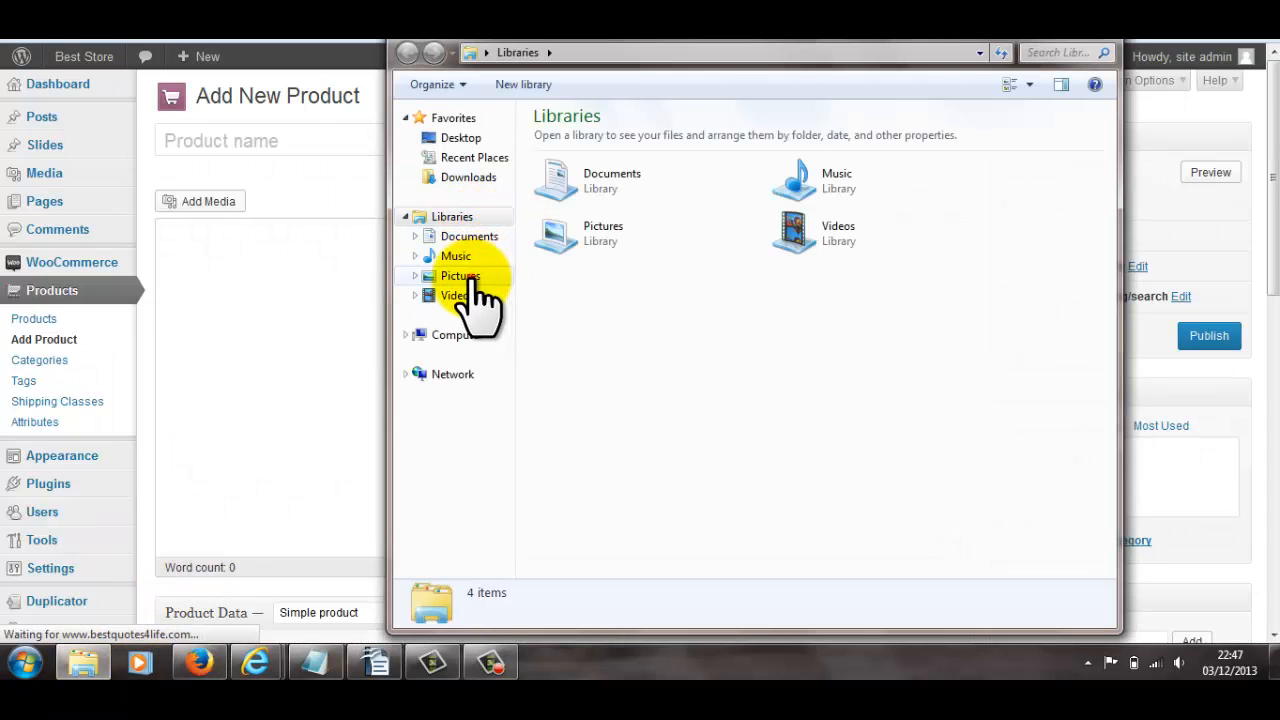
left_click(468, 276)
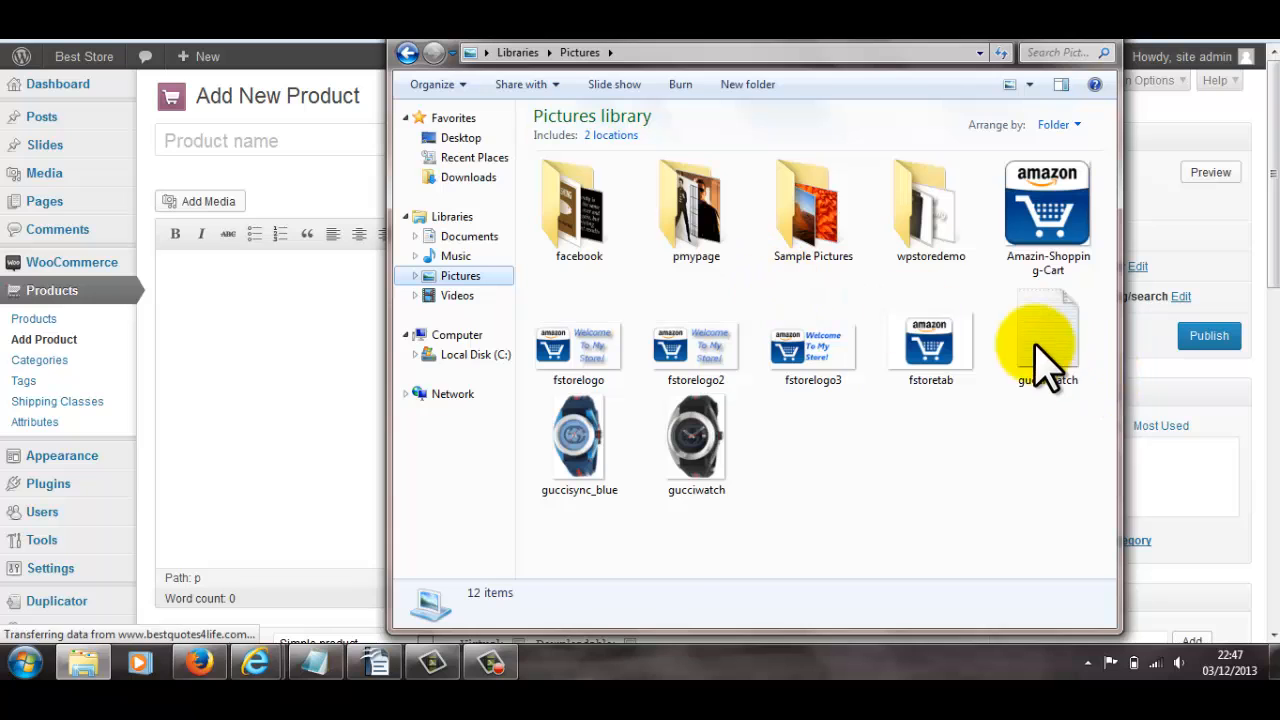
double_click(1040, 350)
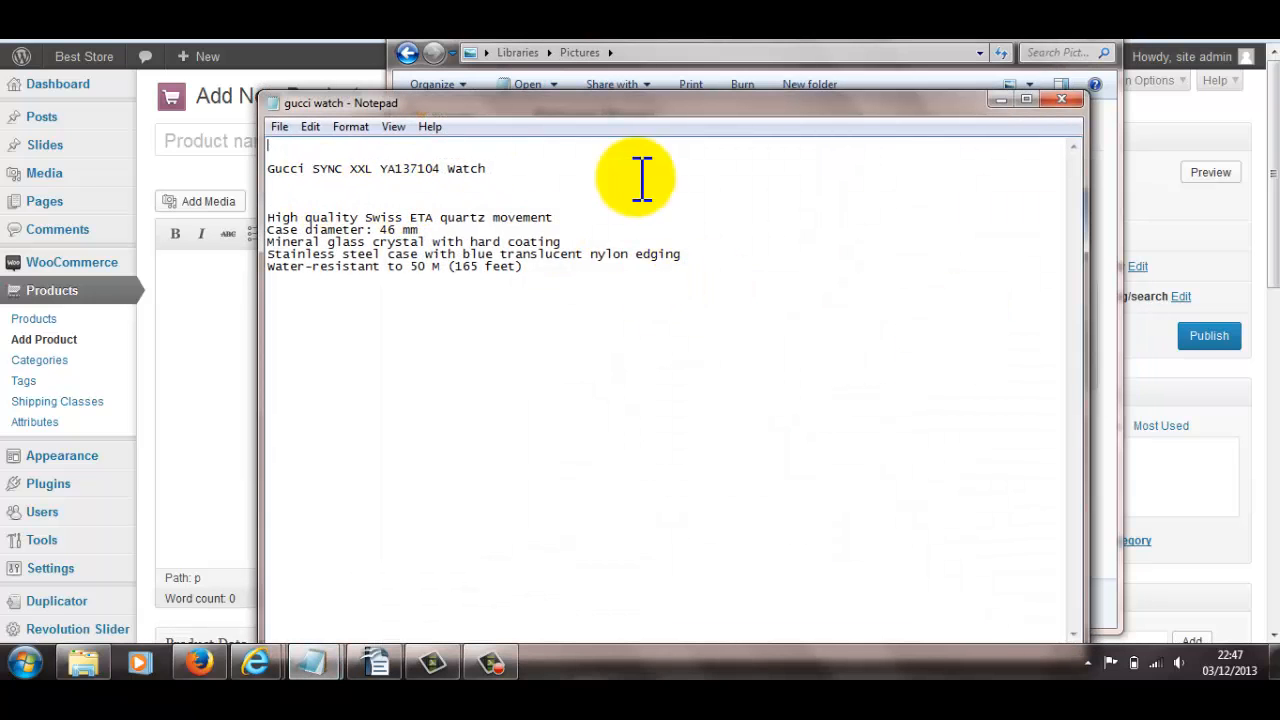
Step: Copy the title "Gucci SYNC XXL YA137104 Watch" from the text file into the new product's name
left_click_drag(271, 168, 502, 180)
key("ctrl+c")
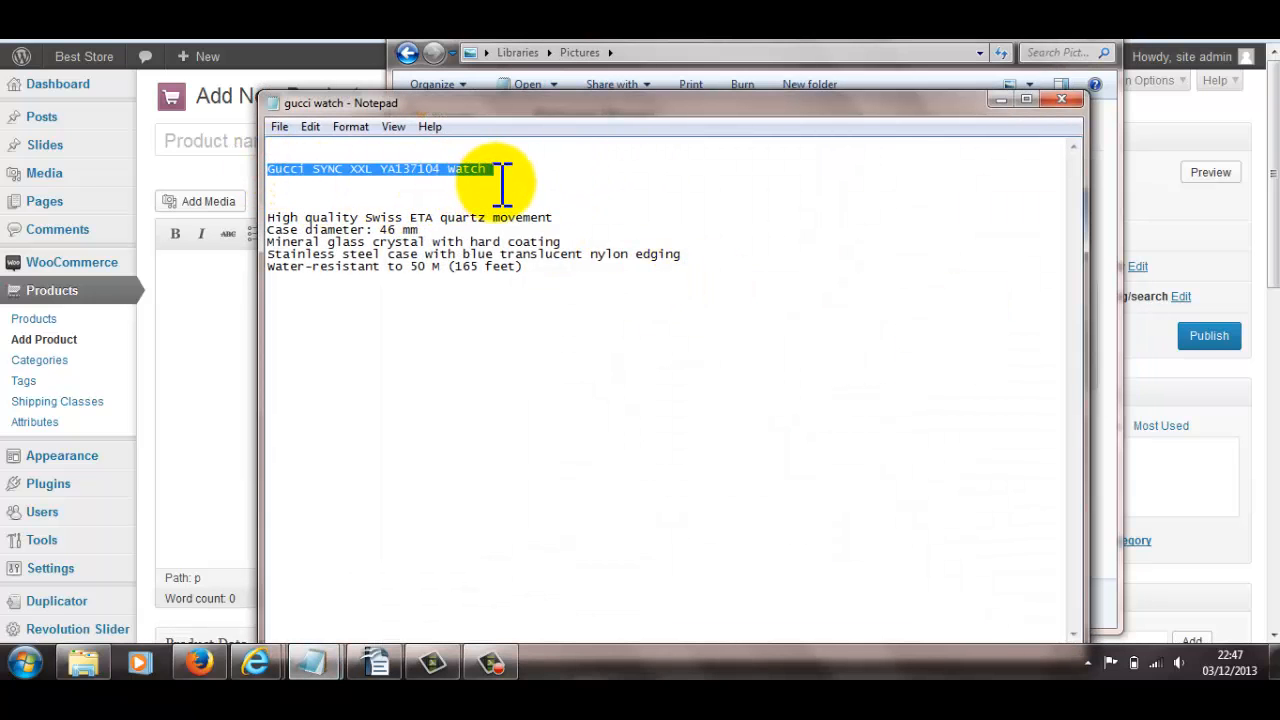
left_click(1000, 99)
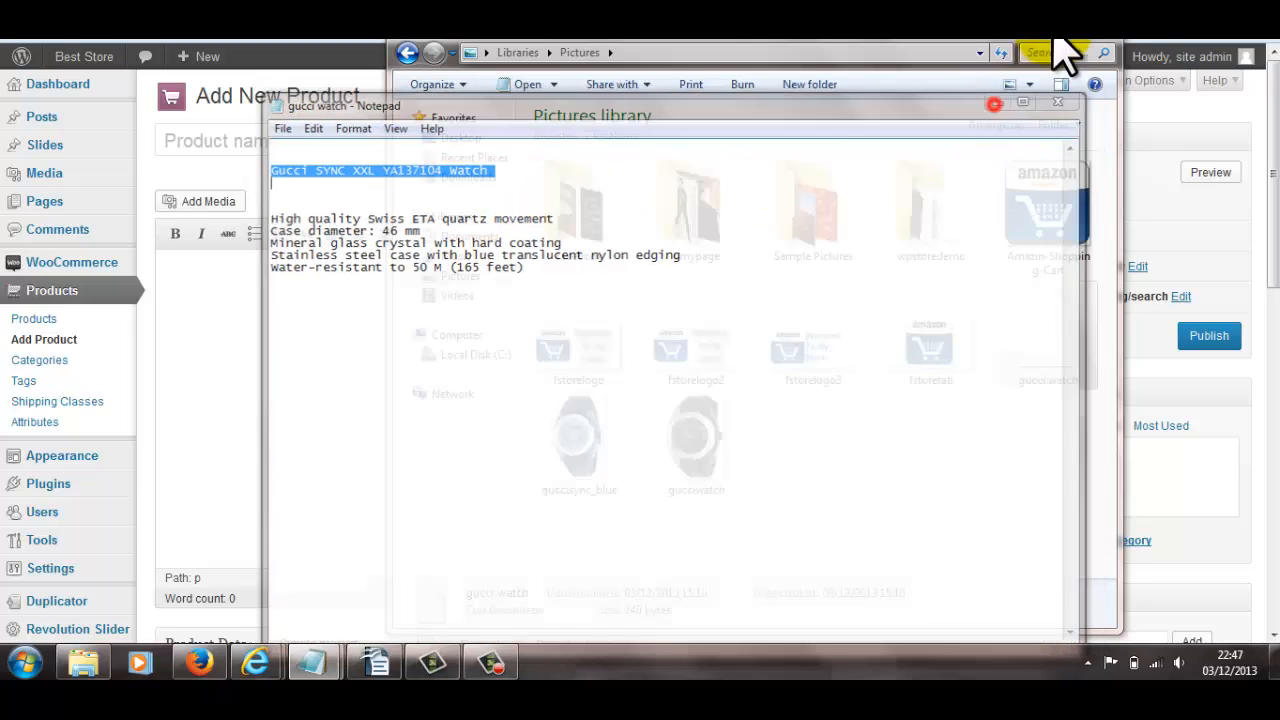
left_click(1034, 36)
left_click(335, 140)
key("ctrl+v")
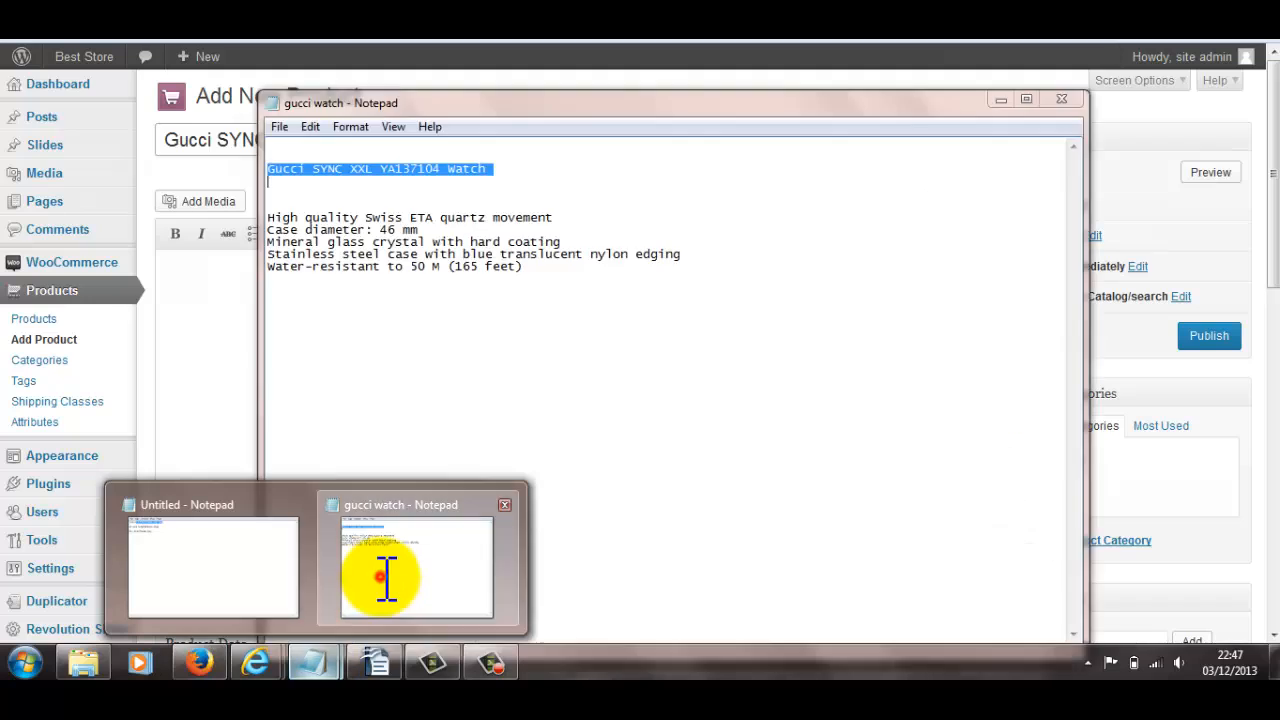
Step: Select the watch's specification lines in the gucci watch text file and return to the new product's description box
left_click(380, 577)
left_click_drag(268, 217, 580, 295)
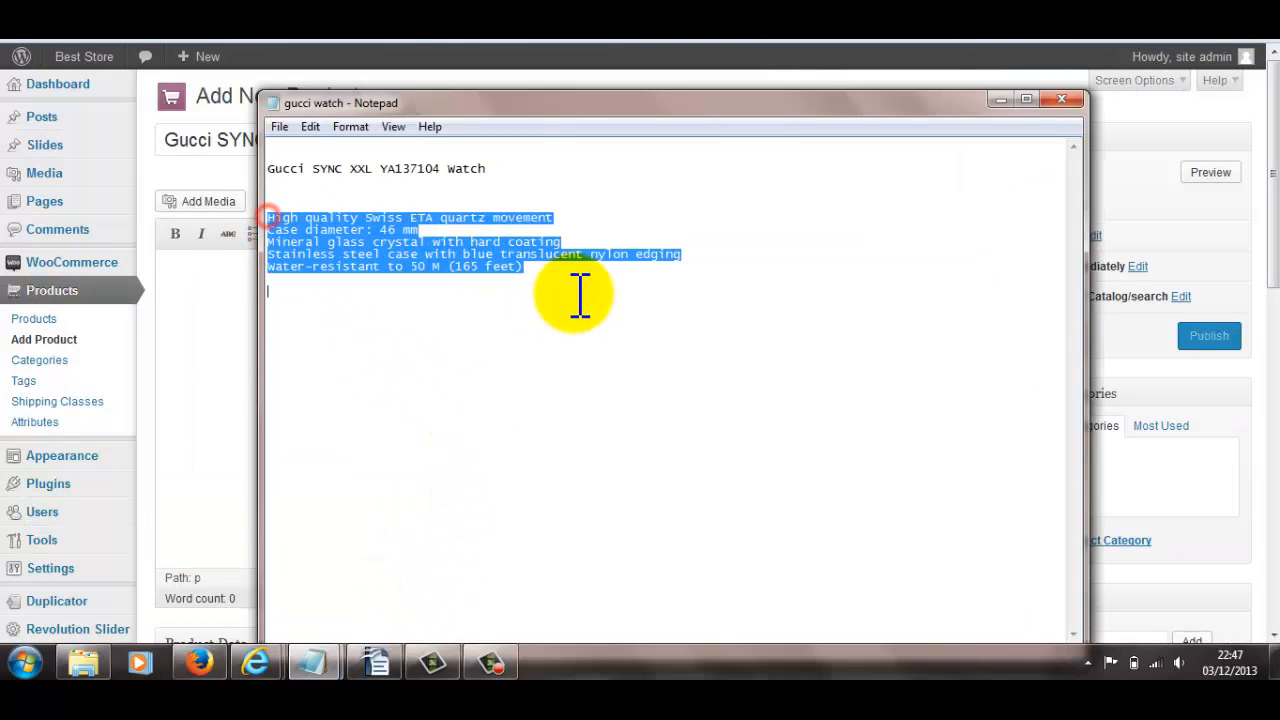
left_click(1001, 99)
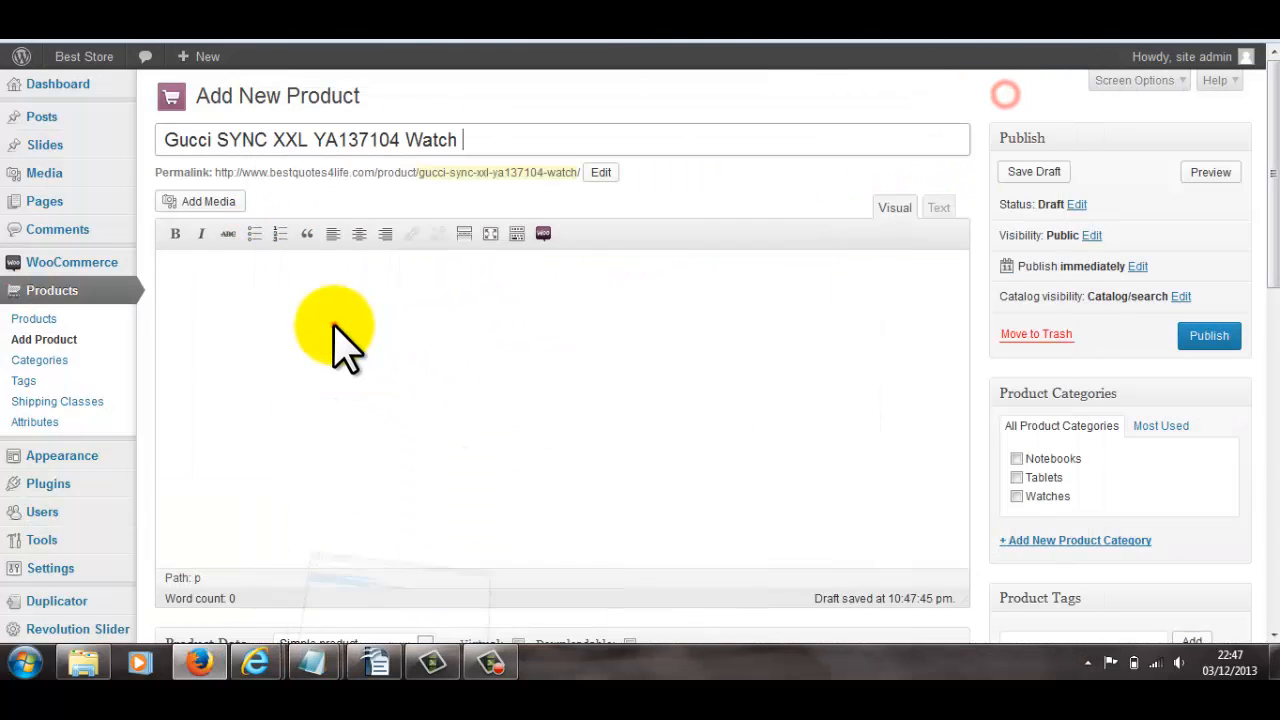
left_click(297, 274)
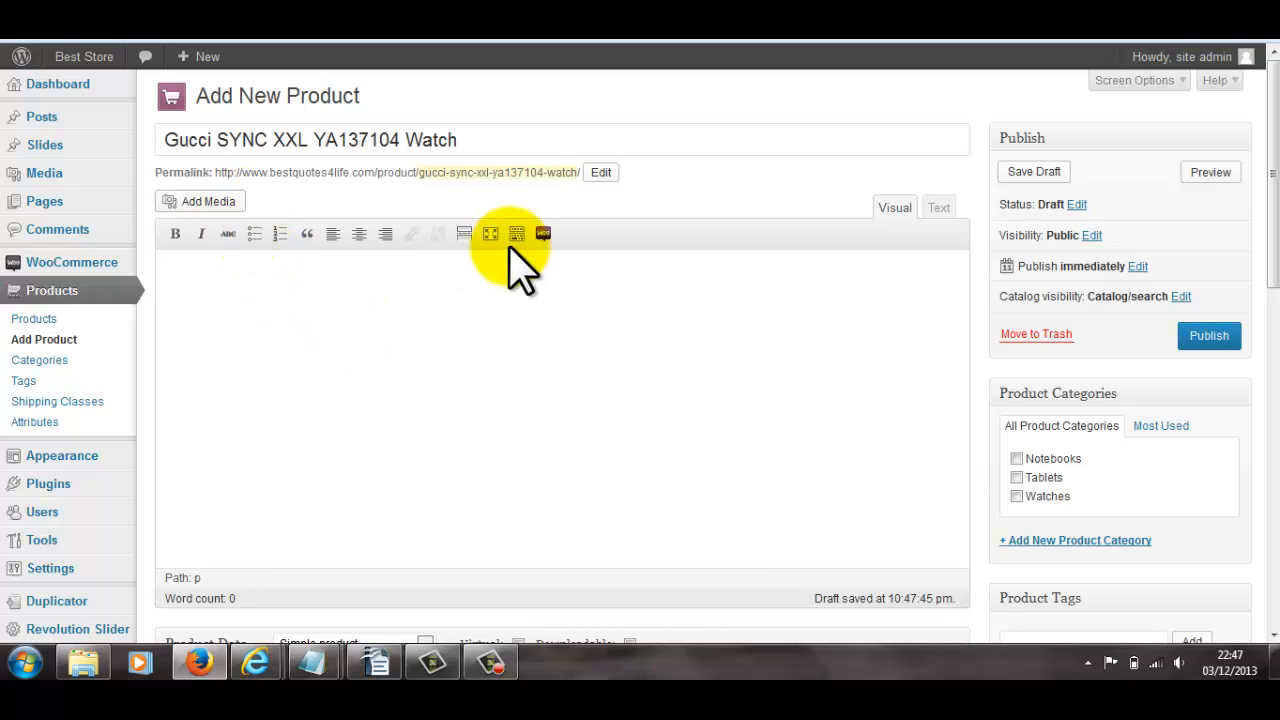
Step: Upload the guccisync_blue image from the Pictures library to the store's media library for the product description
left_click(228, 203)
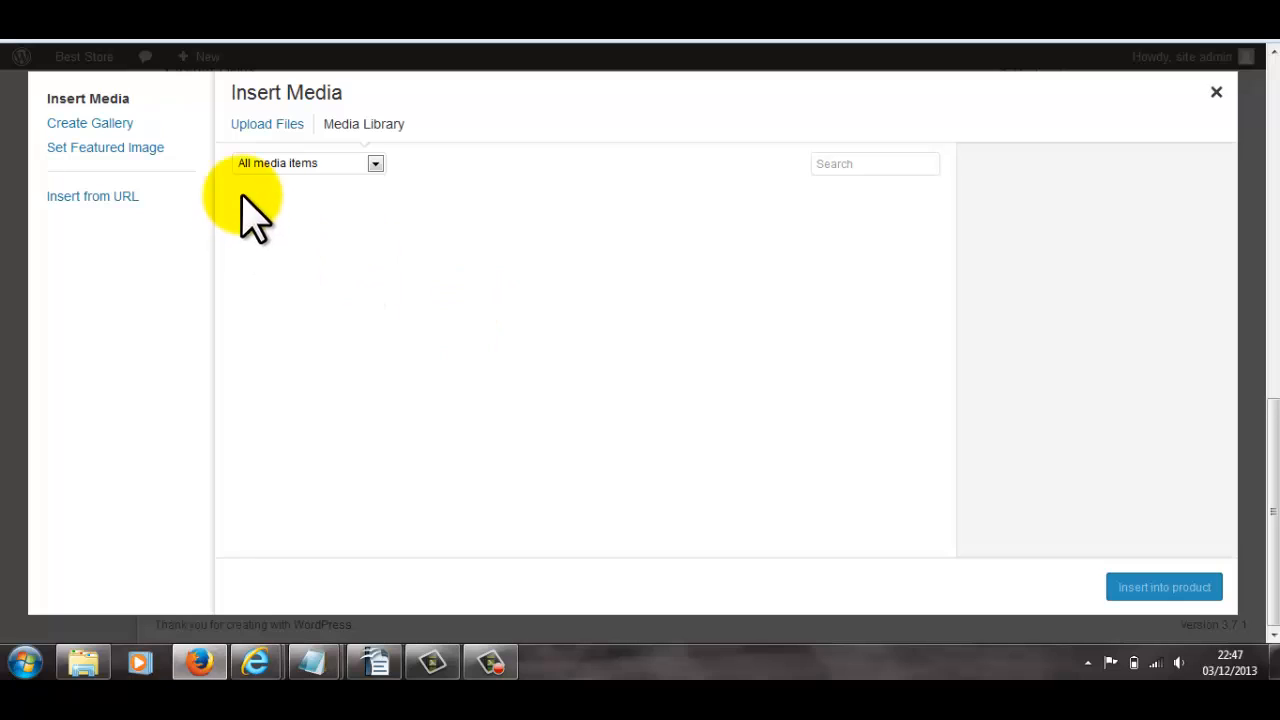
left_click(249, 124)
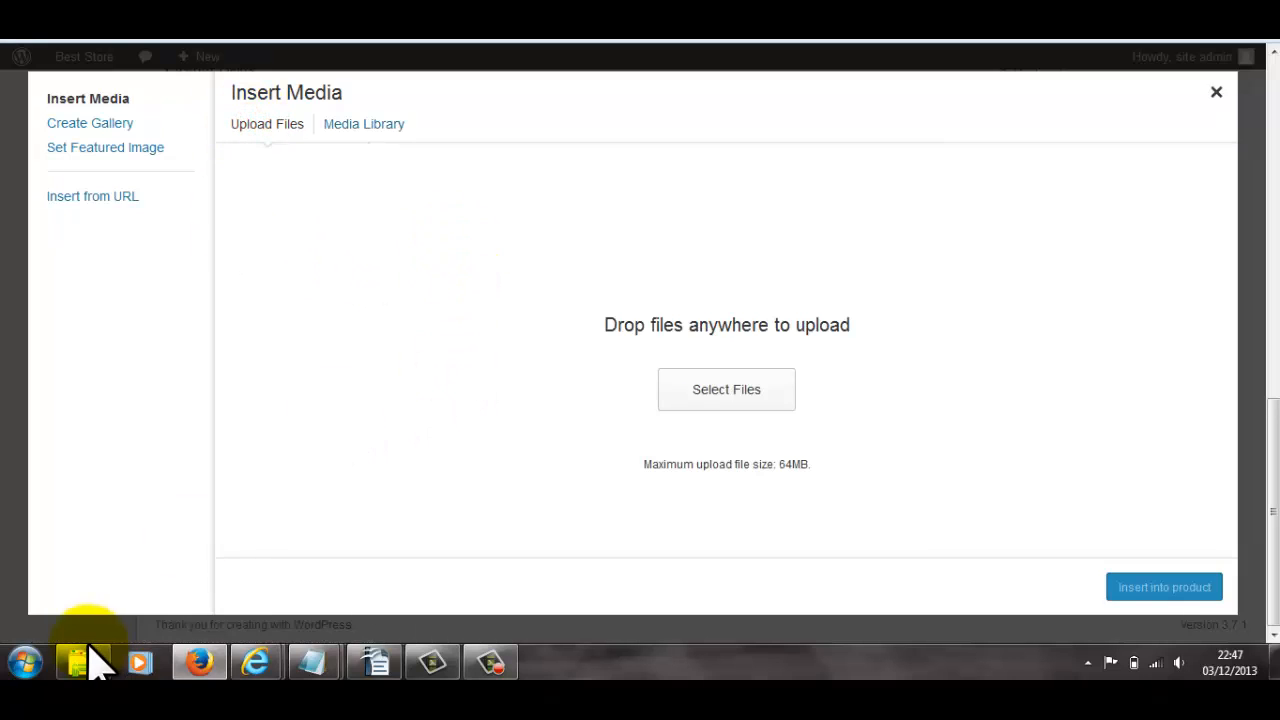
left_click(85, 662)
left_click(575, 445)
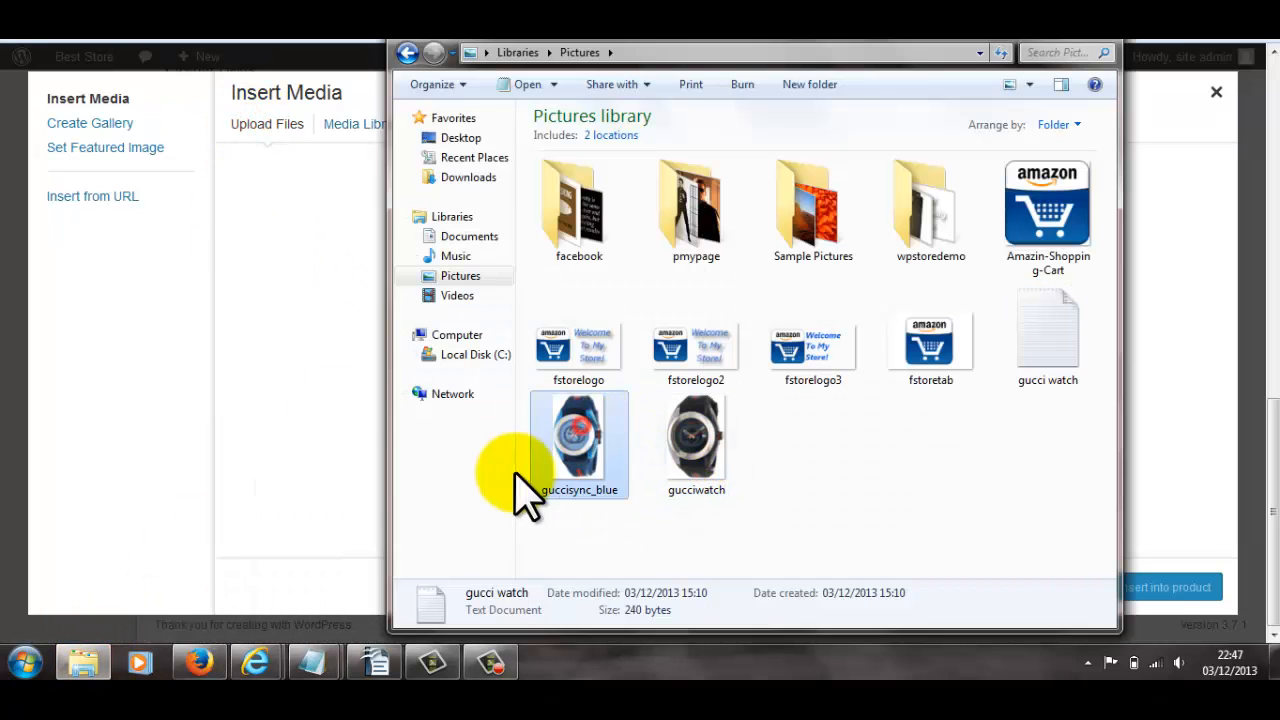
left_click(1032, 44)
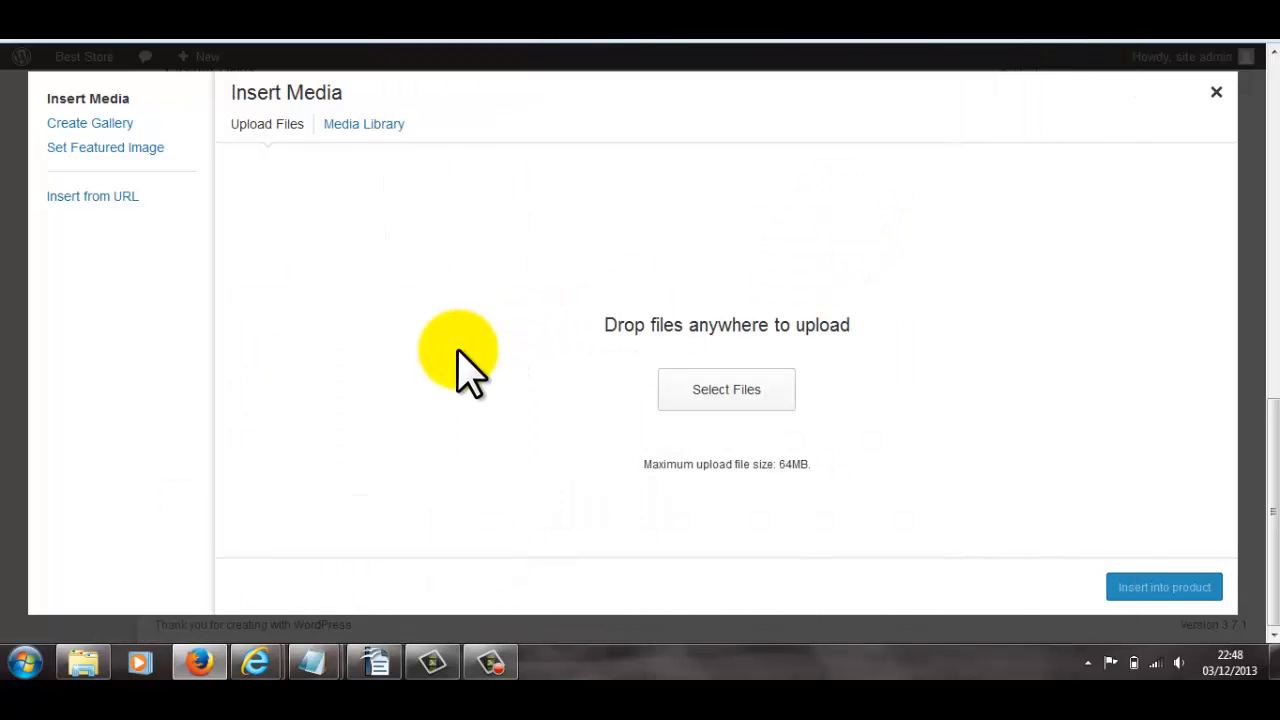
left_click(85, 662)
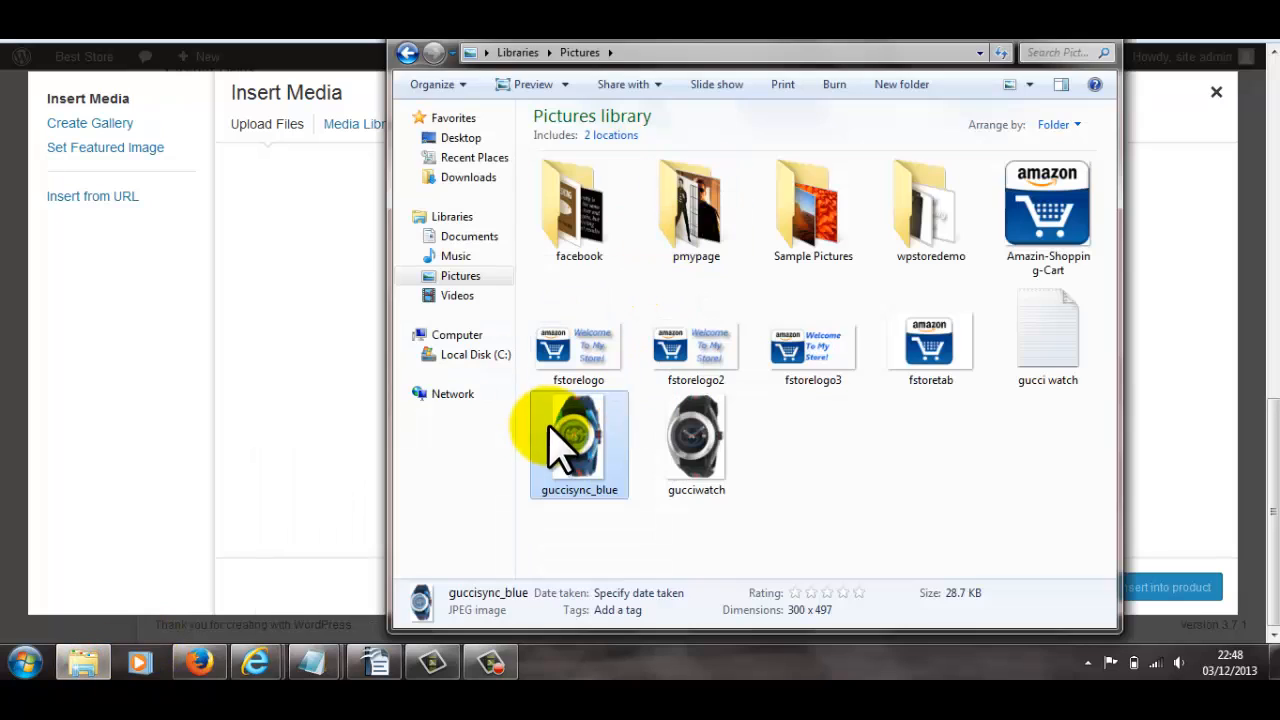
left_click_drag(567, 450, 286, 423)
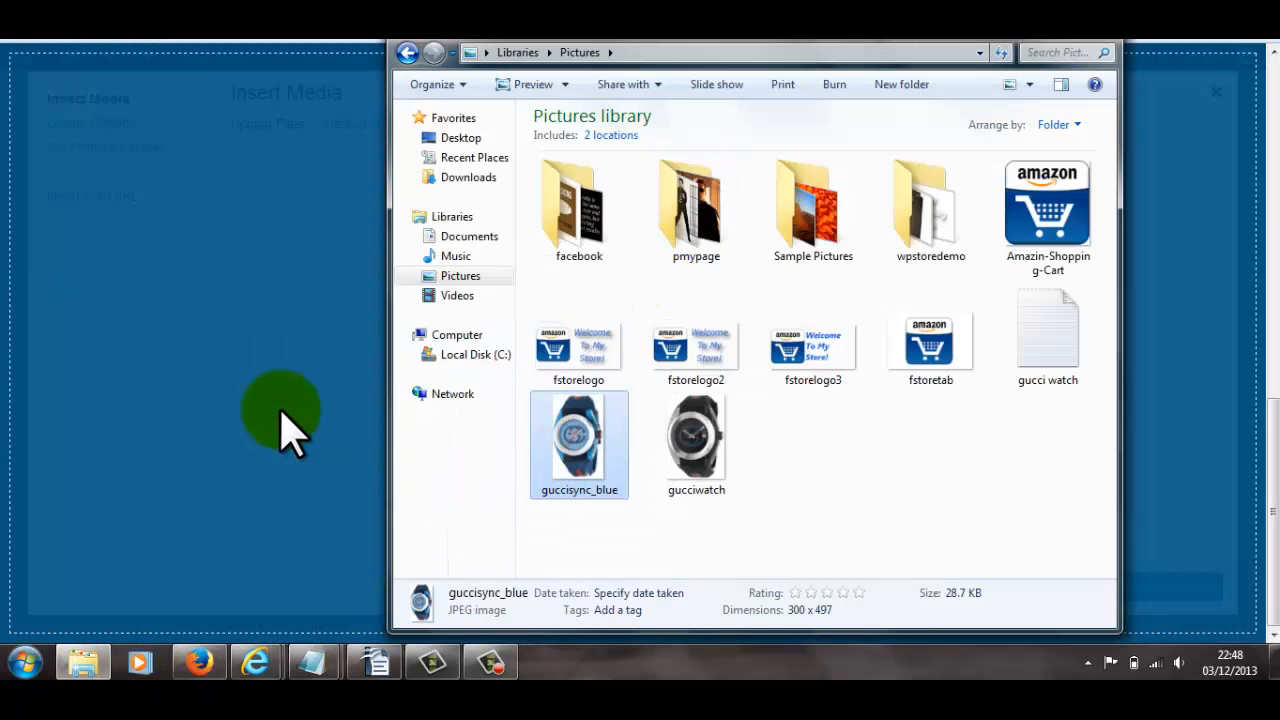
left_click(1040, 44)
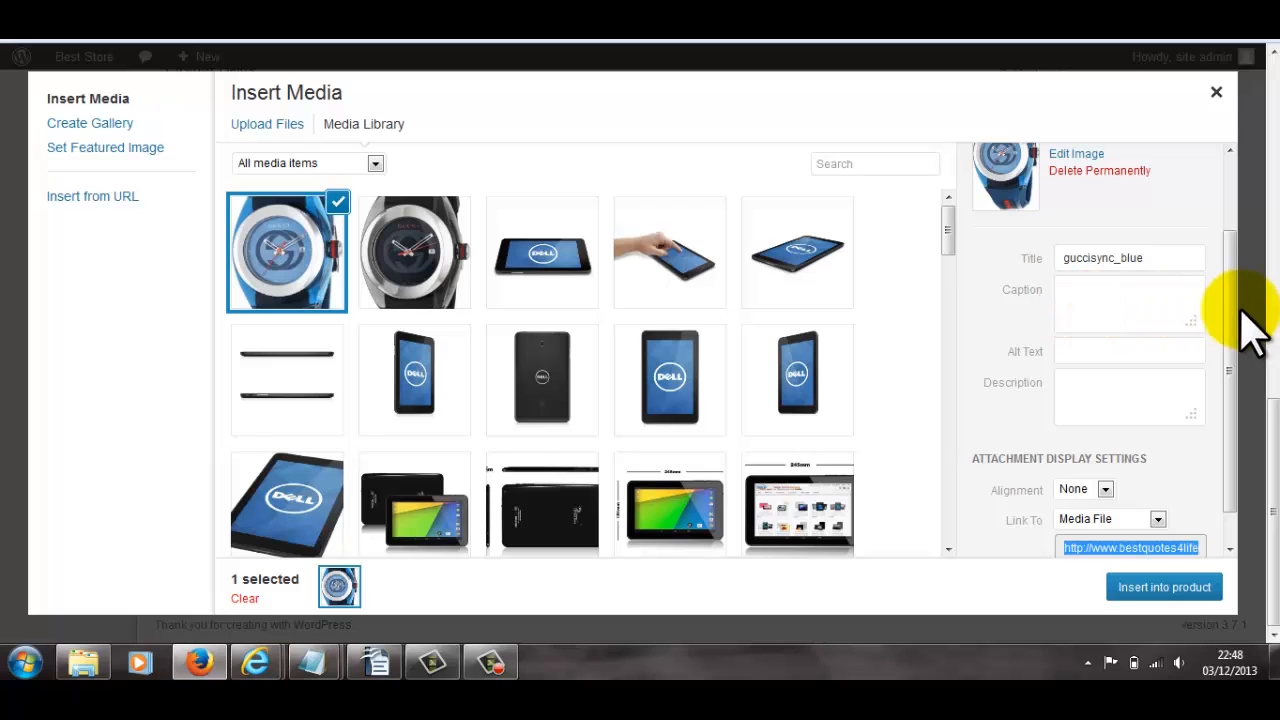
Step: Insert the guccisync_blue image into the product description with no link and at Full Size – 300 × 497
left_click_drag(1232, 308, 1243, 400)
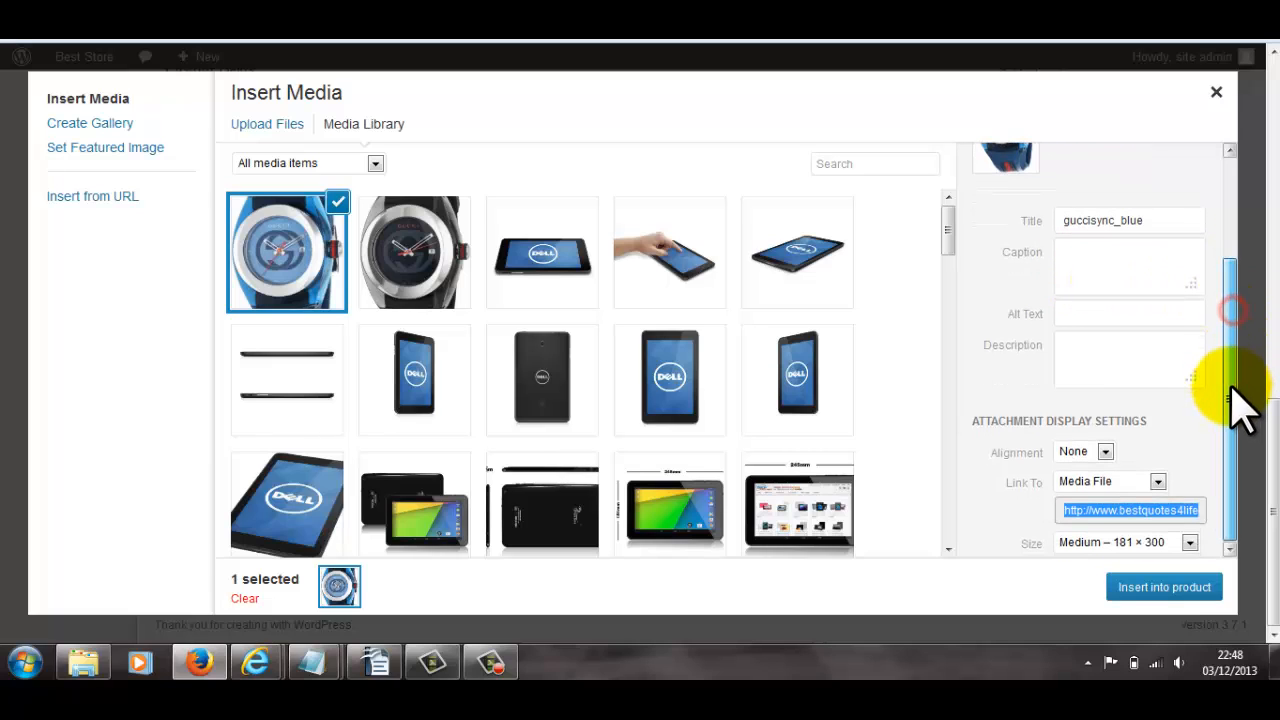
left_click(1156, 483)
left_click(1092, 541)
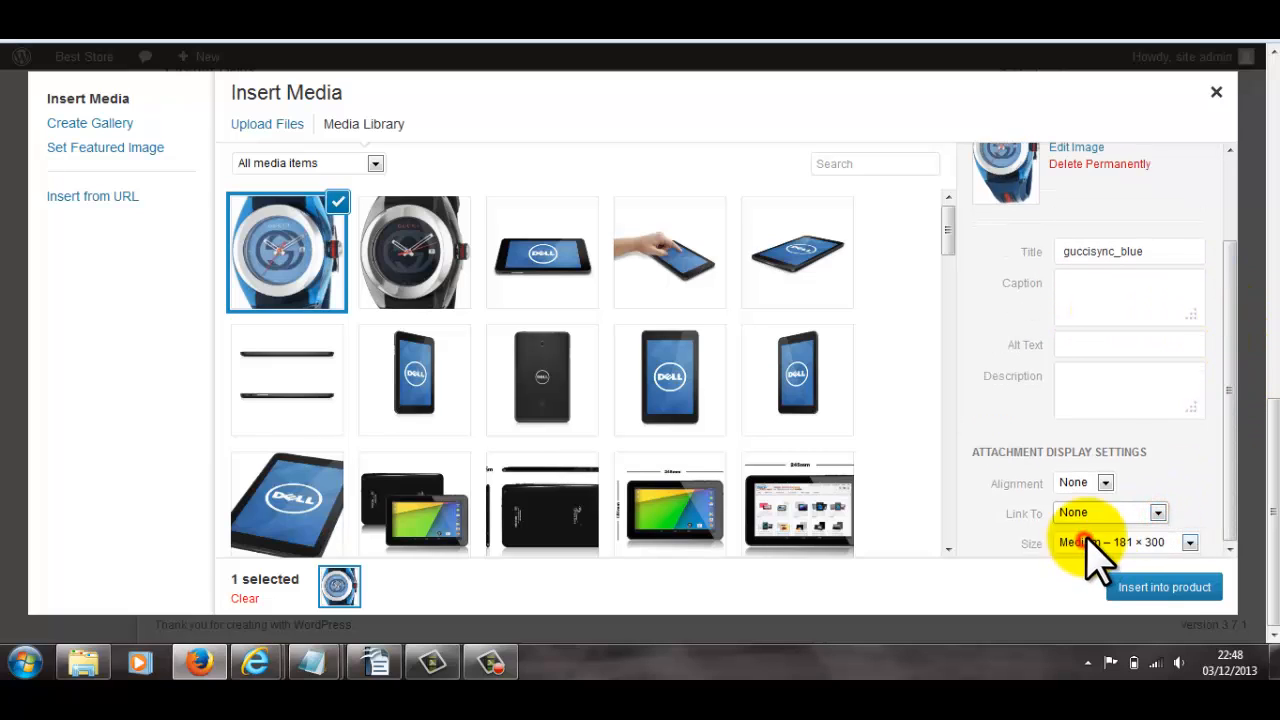
left_click(1190, 542)
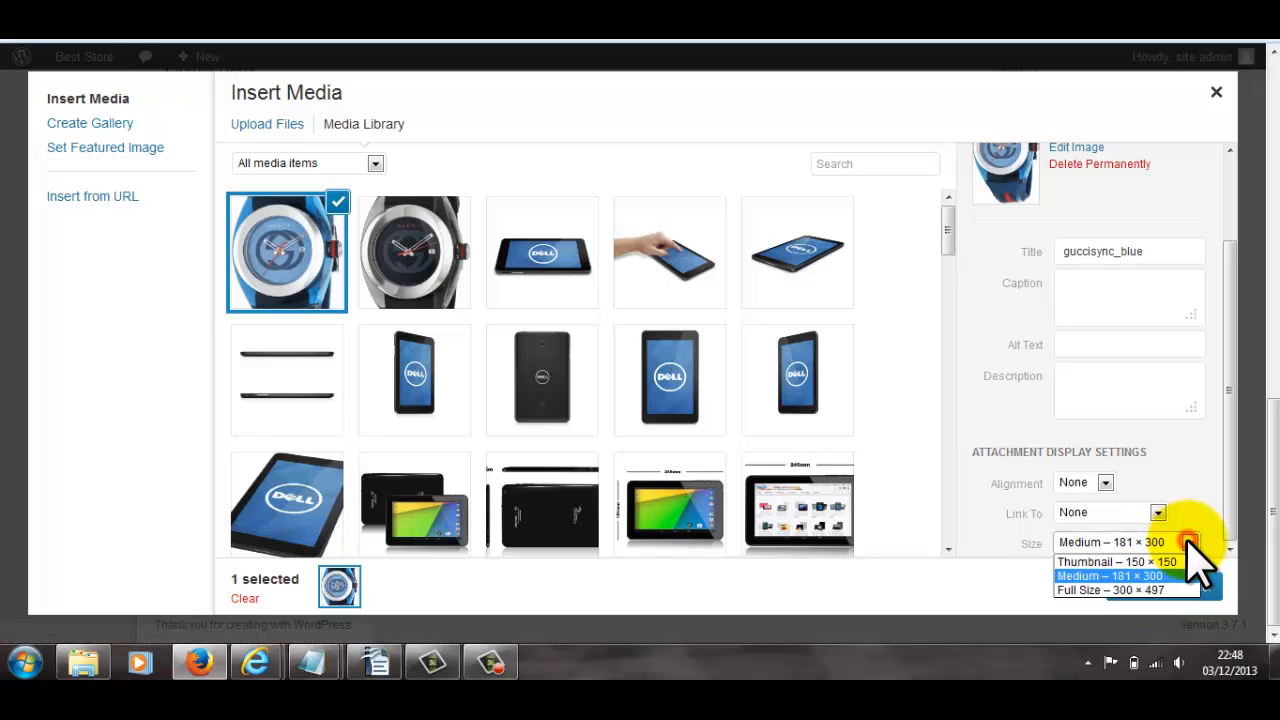
left_click(1157, 590)
left_click(1143, 595)
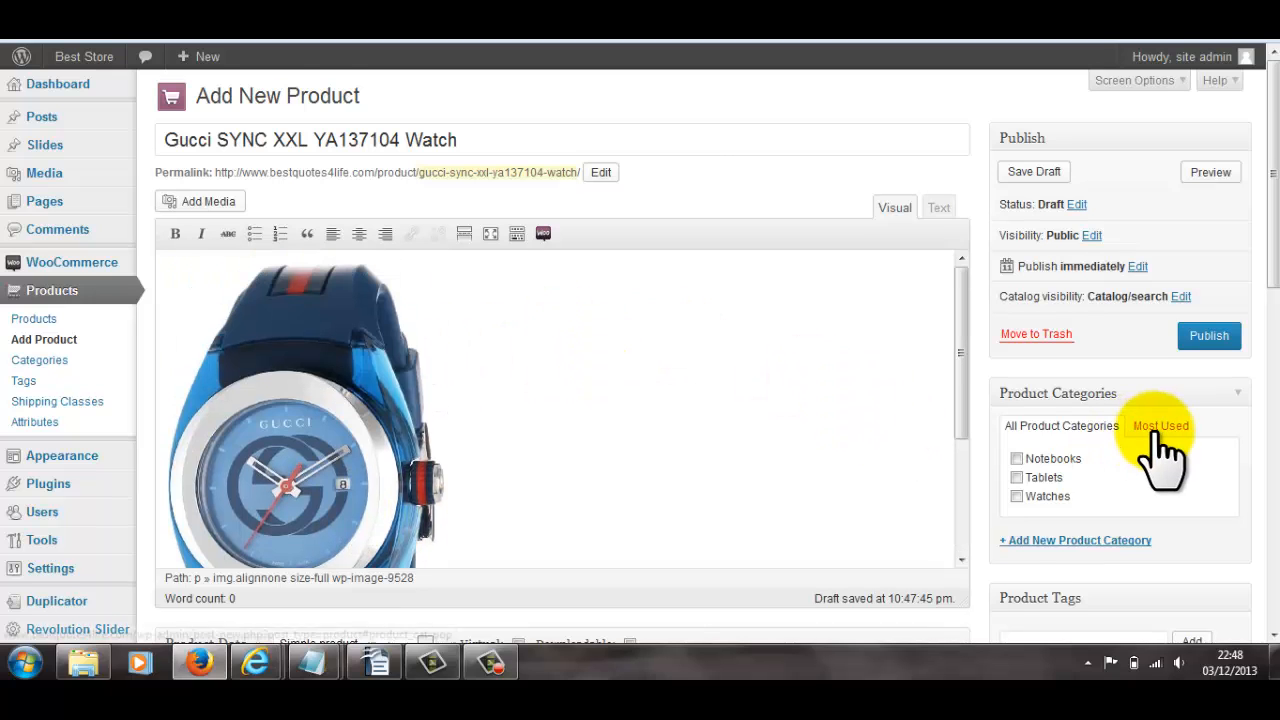
Step: Assign the product to the Watches category
scroll(1150, 450, "down", 2)
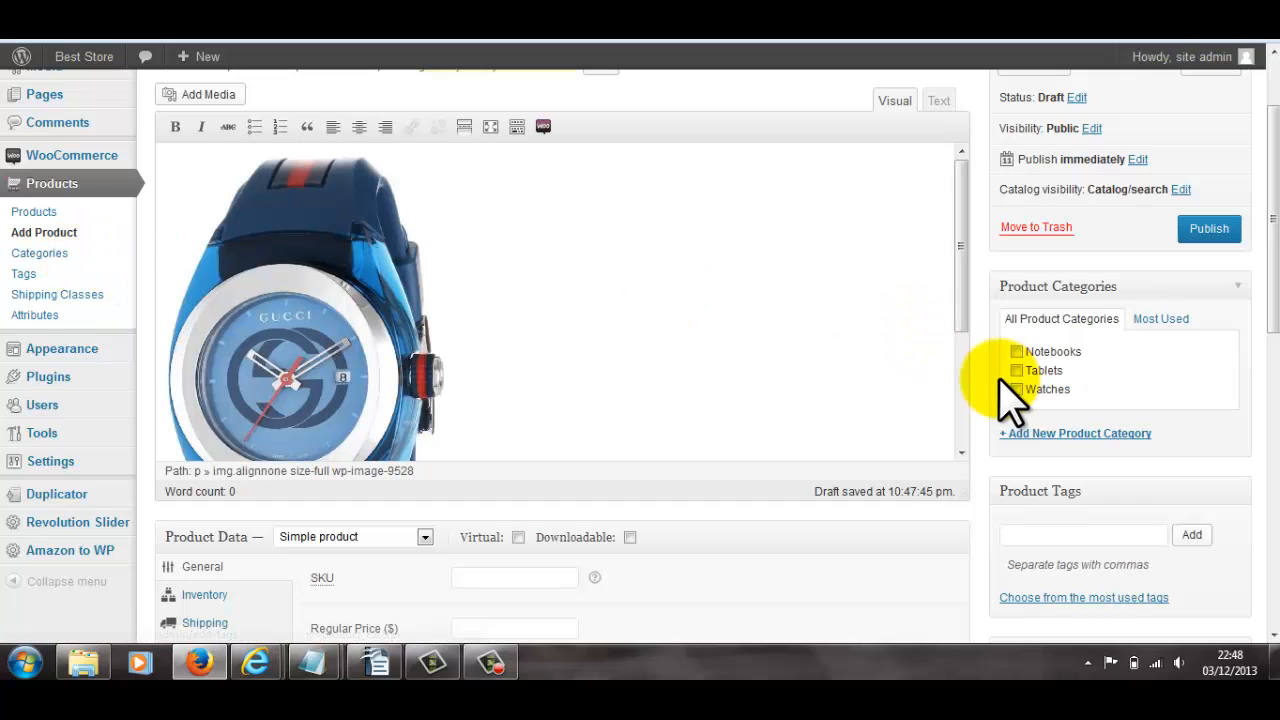
scroll(742, 300, "up", 2)
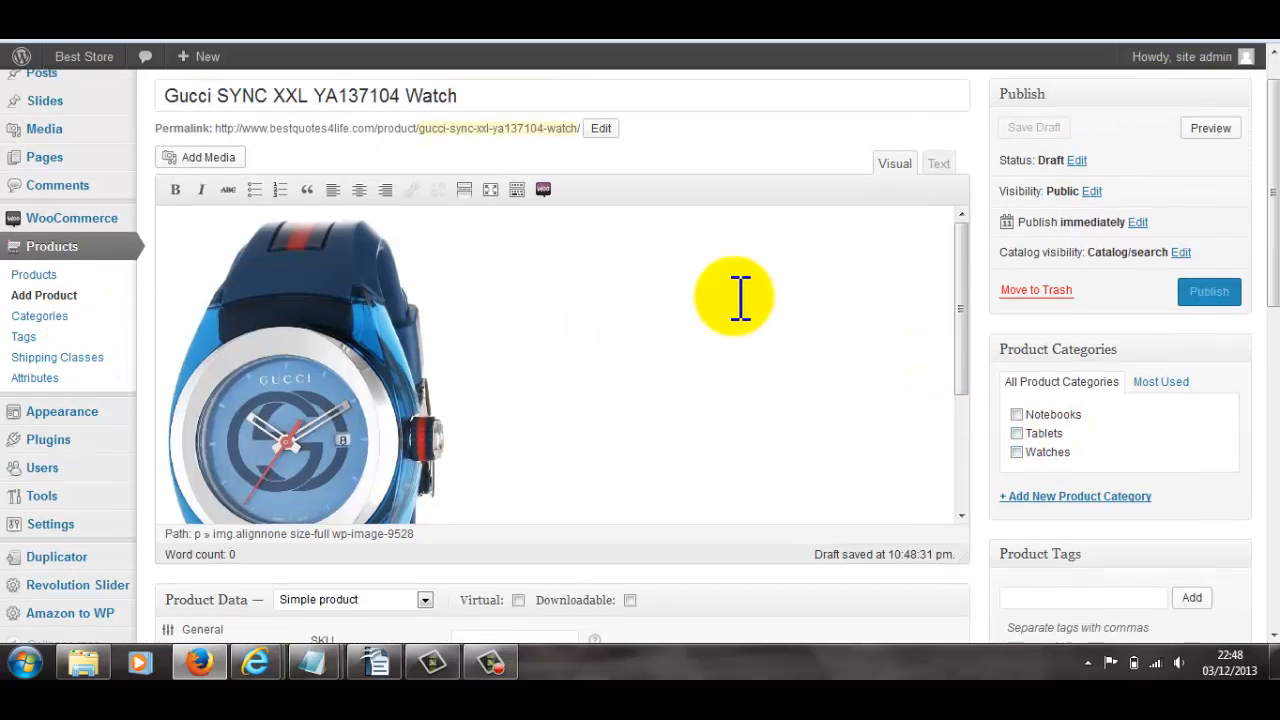
left_click(1017, 497)
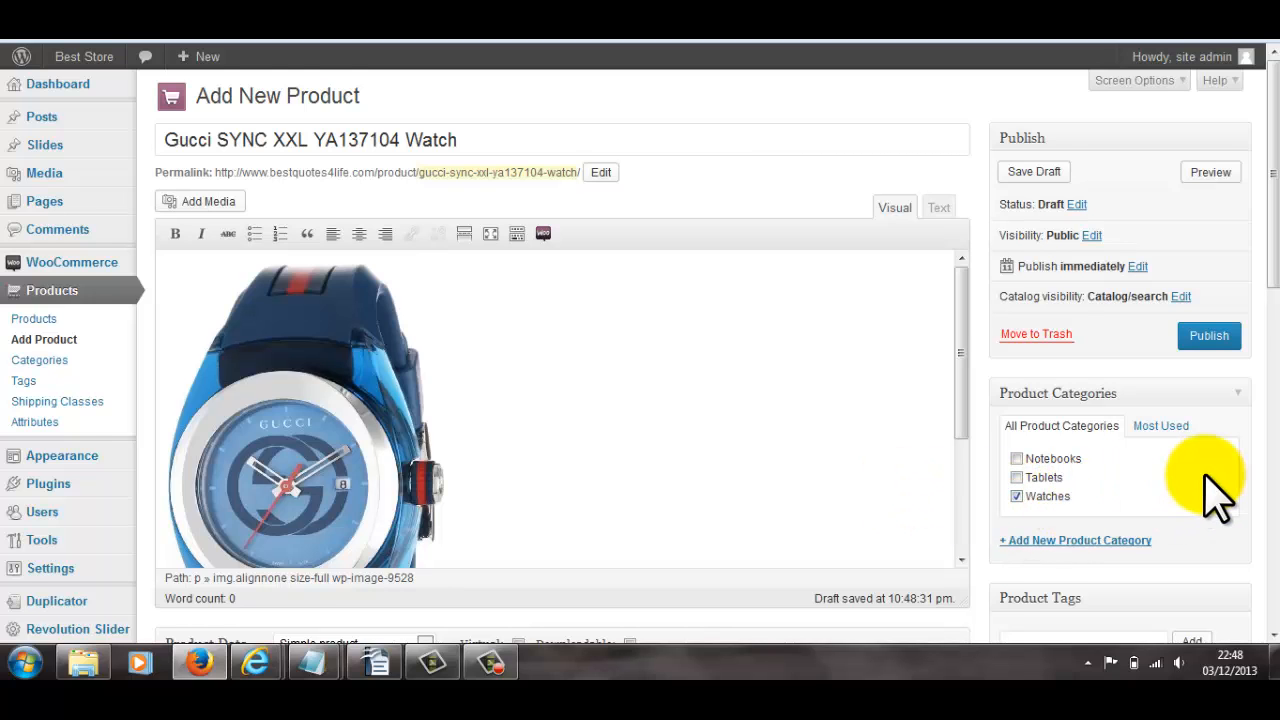
Step: Set the product's SKU to 123456, its regular price to 90.00 and its sale price to 80.00
scroll(1214, 494, "down", 4)
scroll(820, 255, "down", 2)
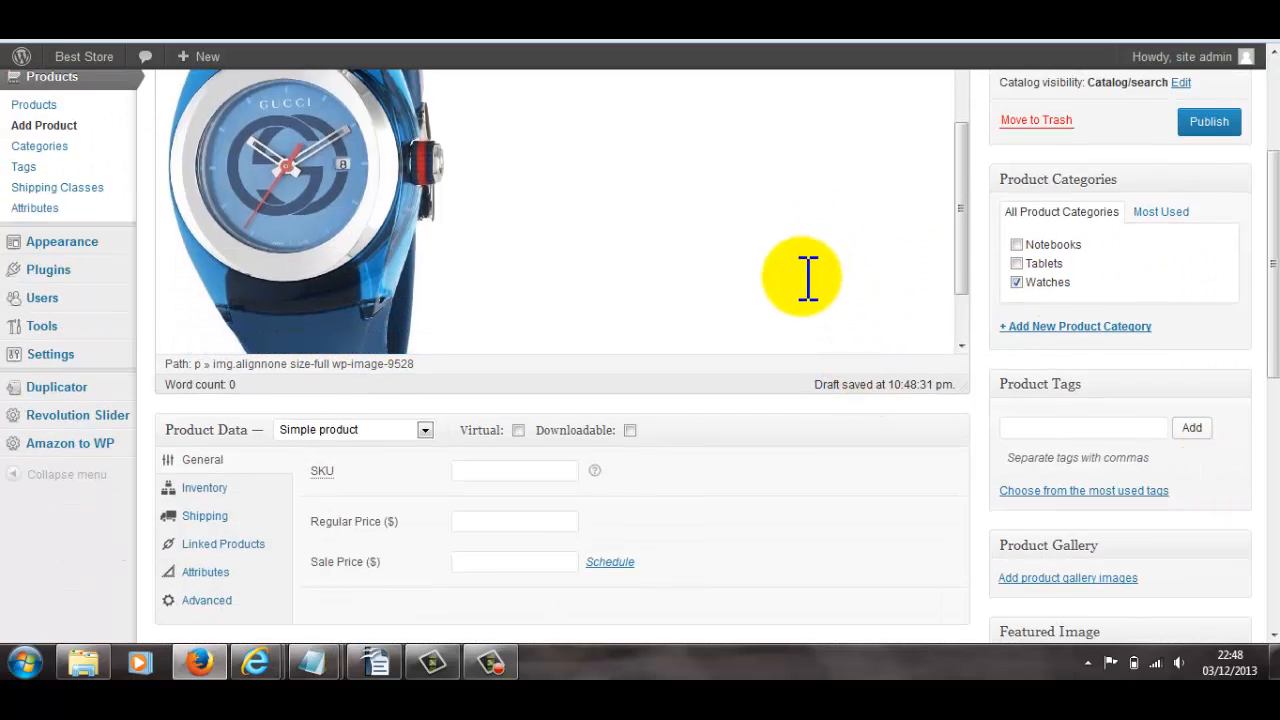
scroll(1200, 349, "down", 2)
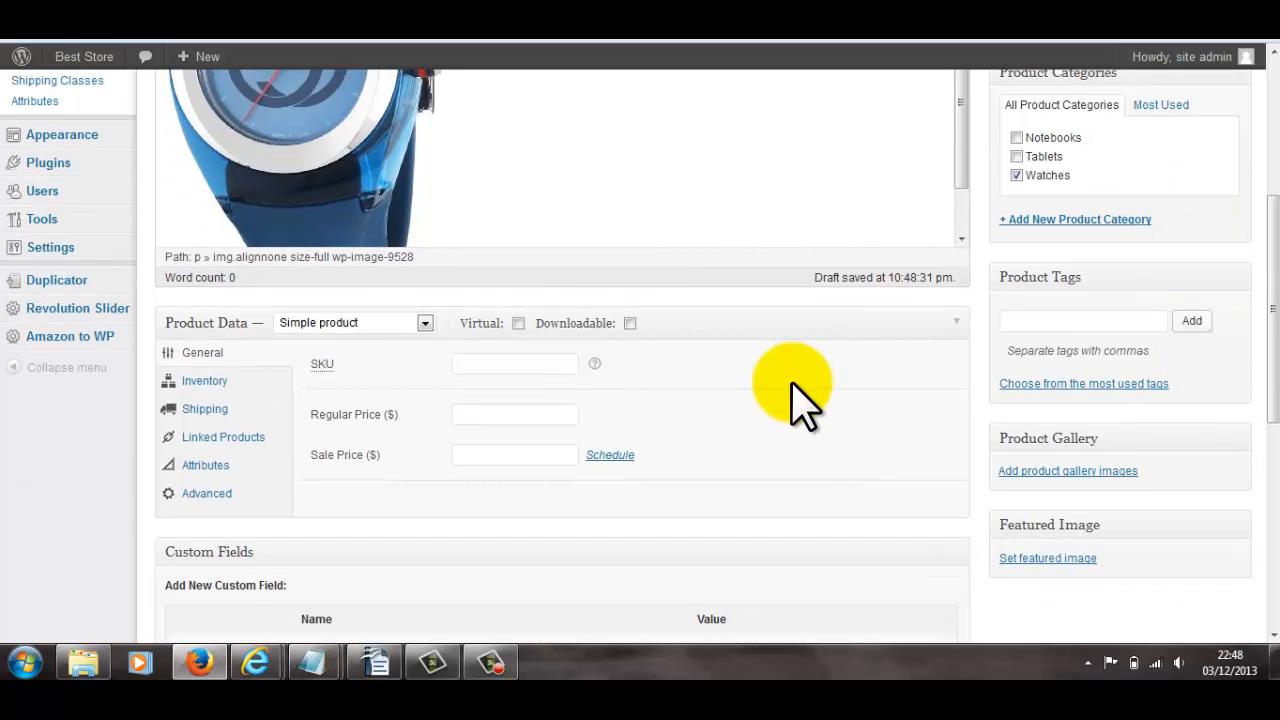
scroll(794, 400, "up", 2)
scroll(794, 400, "down", 4)
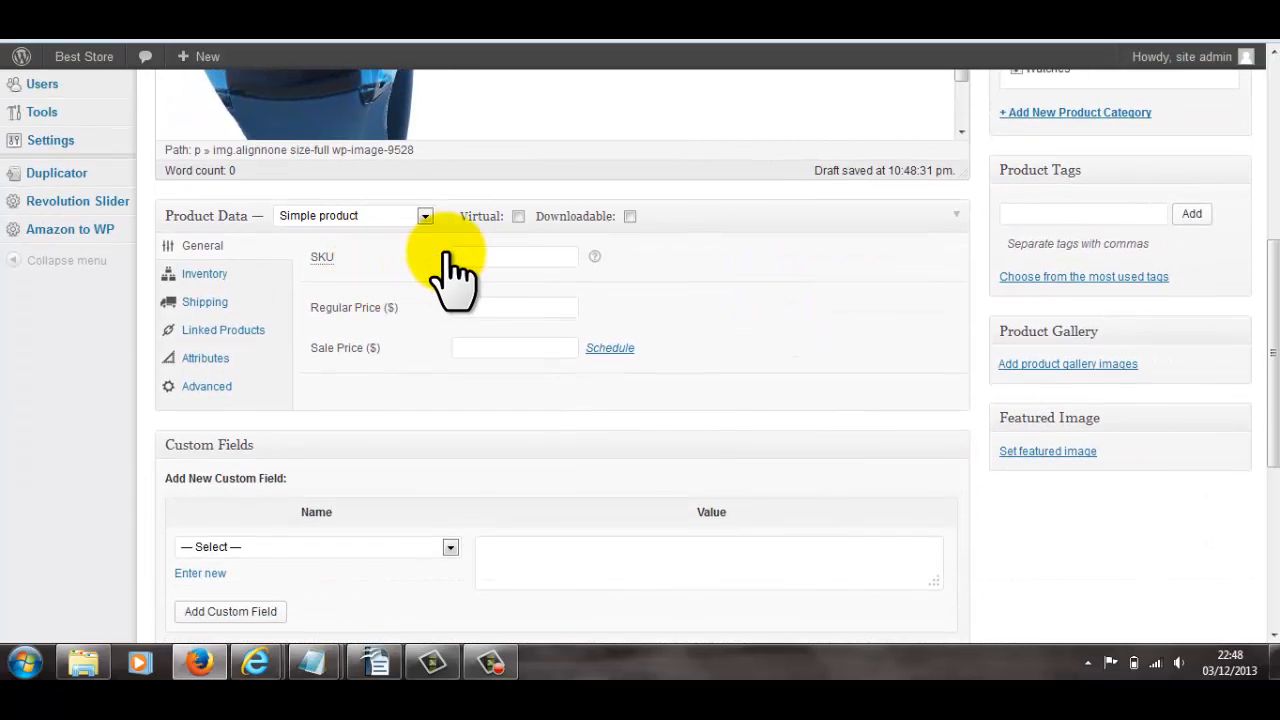
left_click(476, 257)
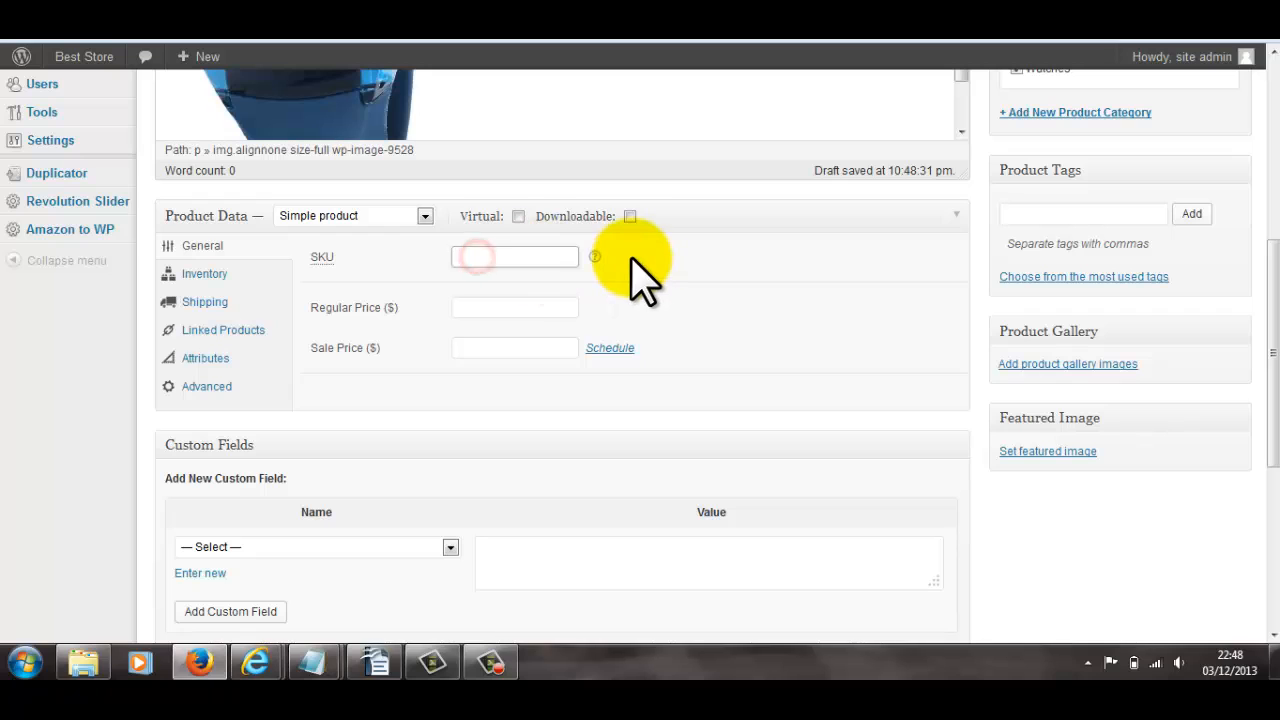
type("123456")
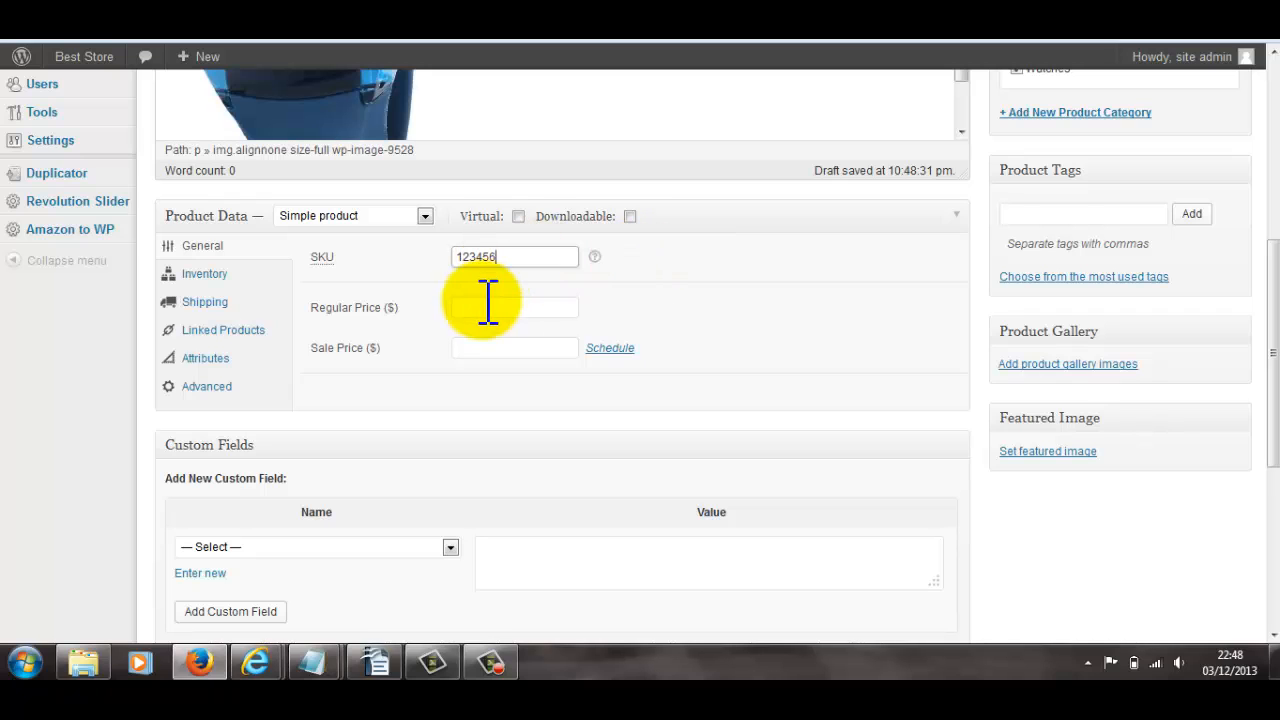
left_click(494, 308)
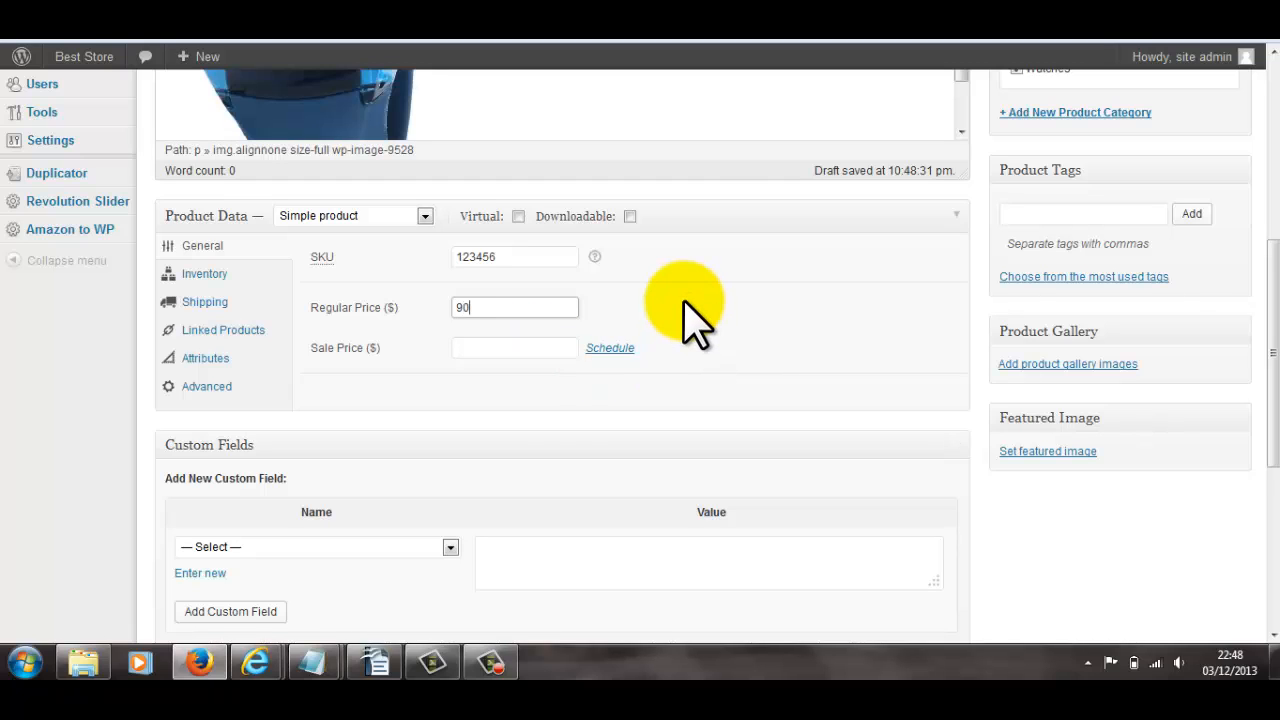
type("90.00")
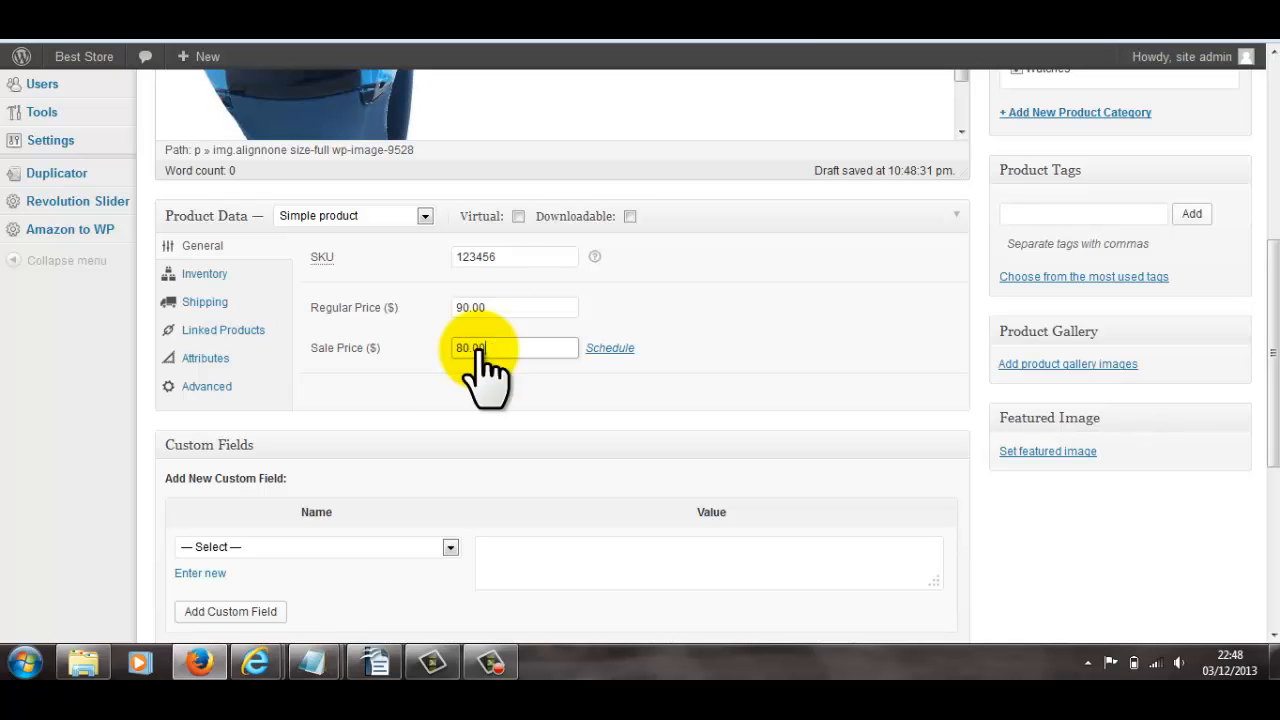
Step: Enable stock management at product level with a stock quantity of 4, and open the product's shipping options
left_click(212, 275)
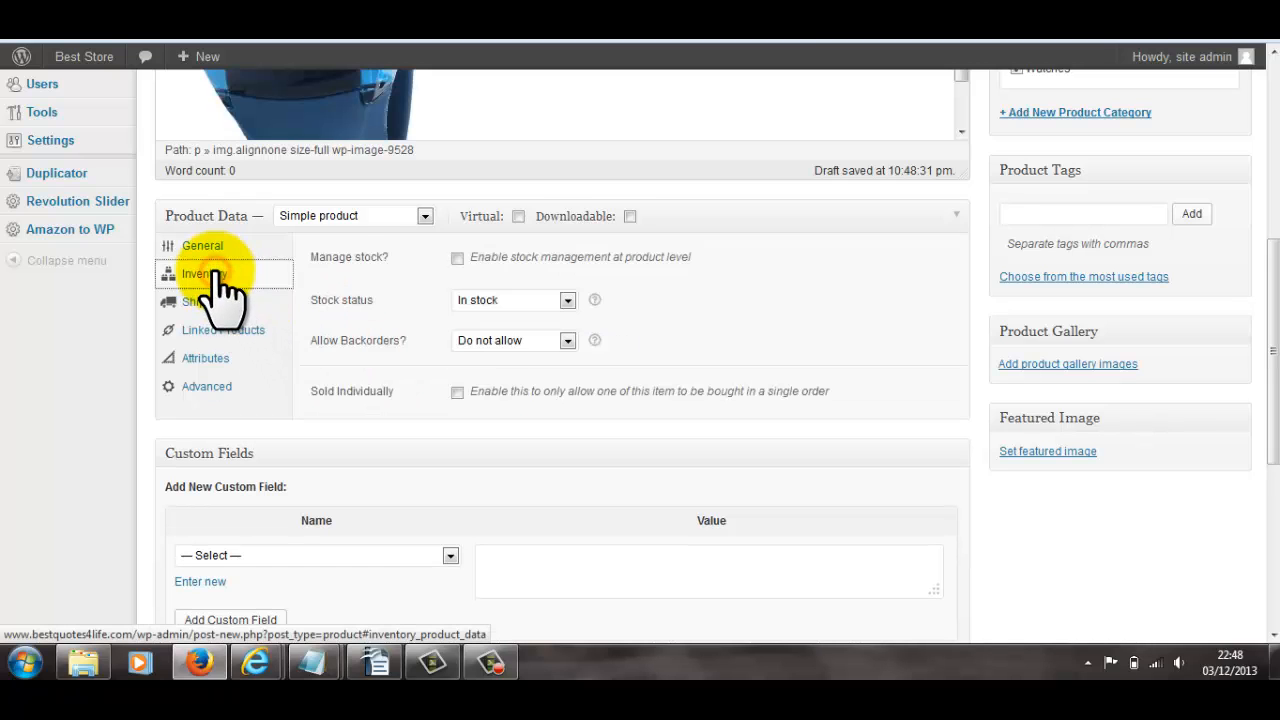
left_click(457, 258)
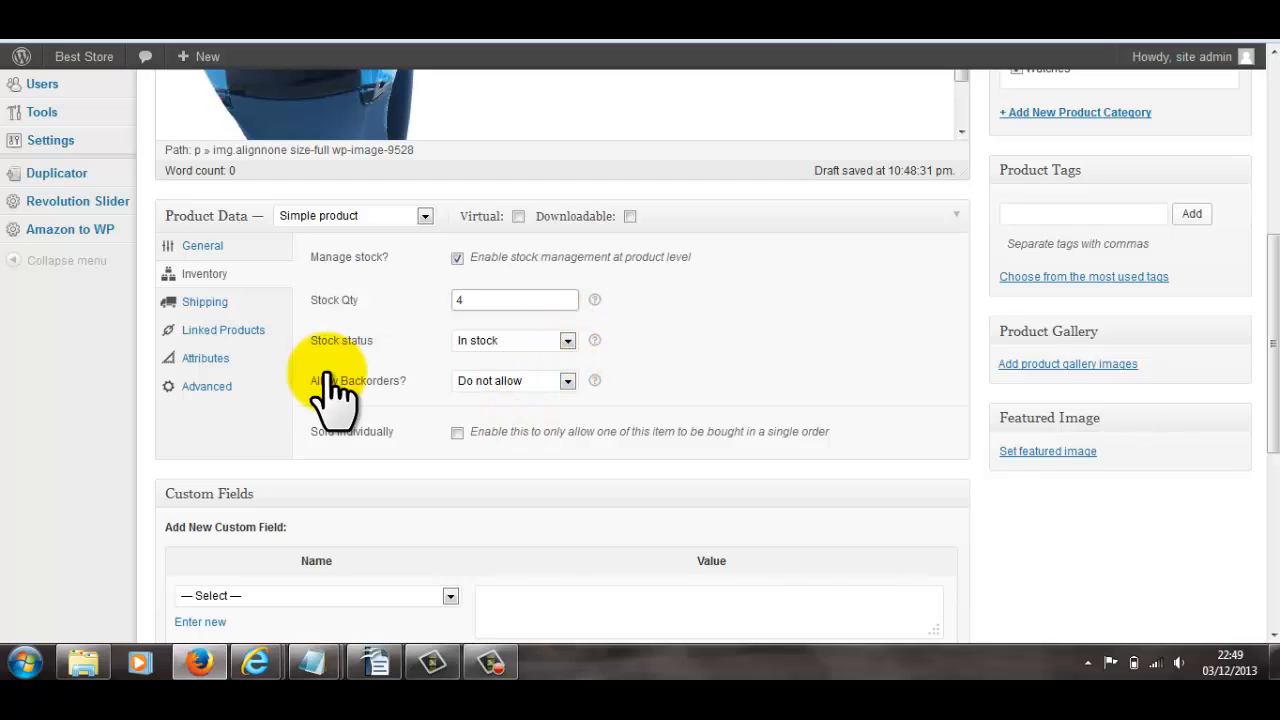
left_click(216, 246)
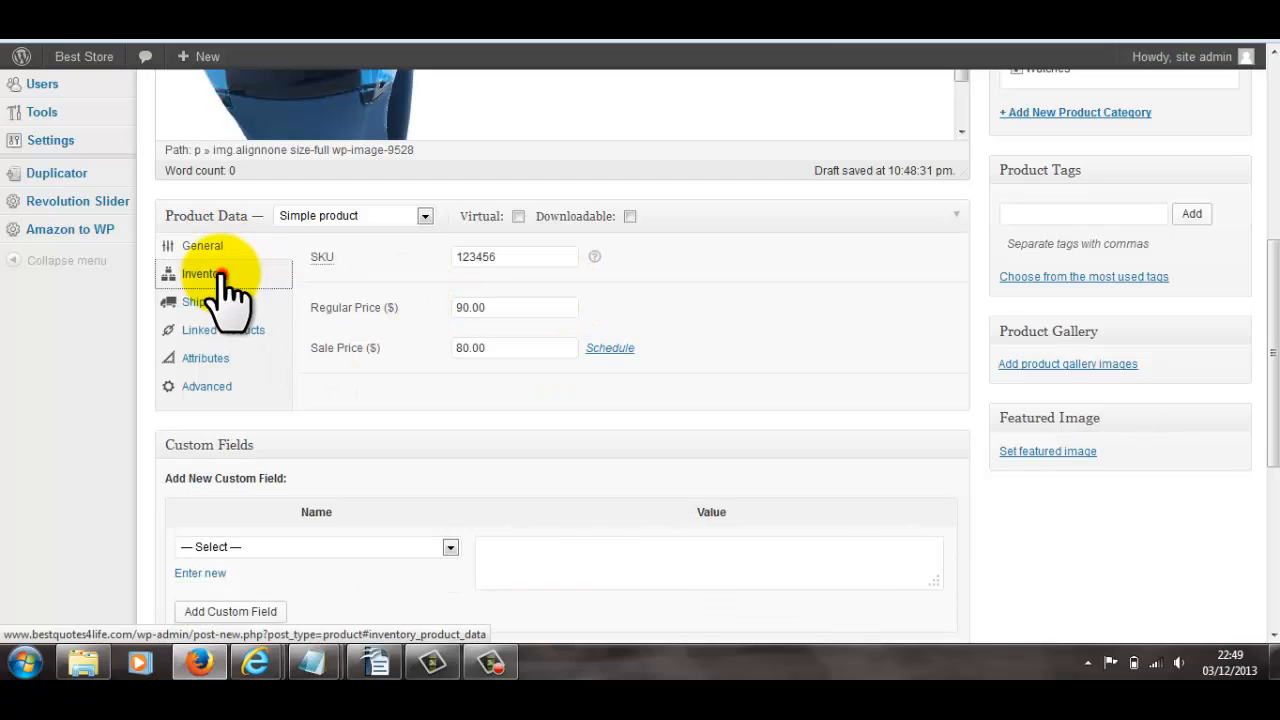
left_click(212, 274)
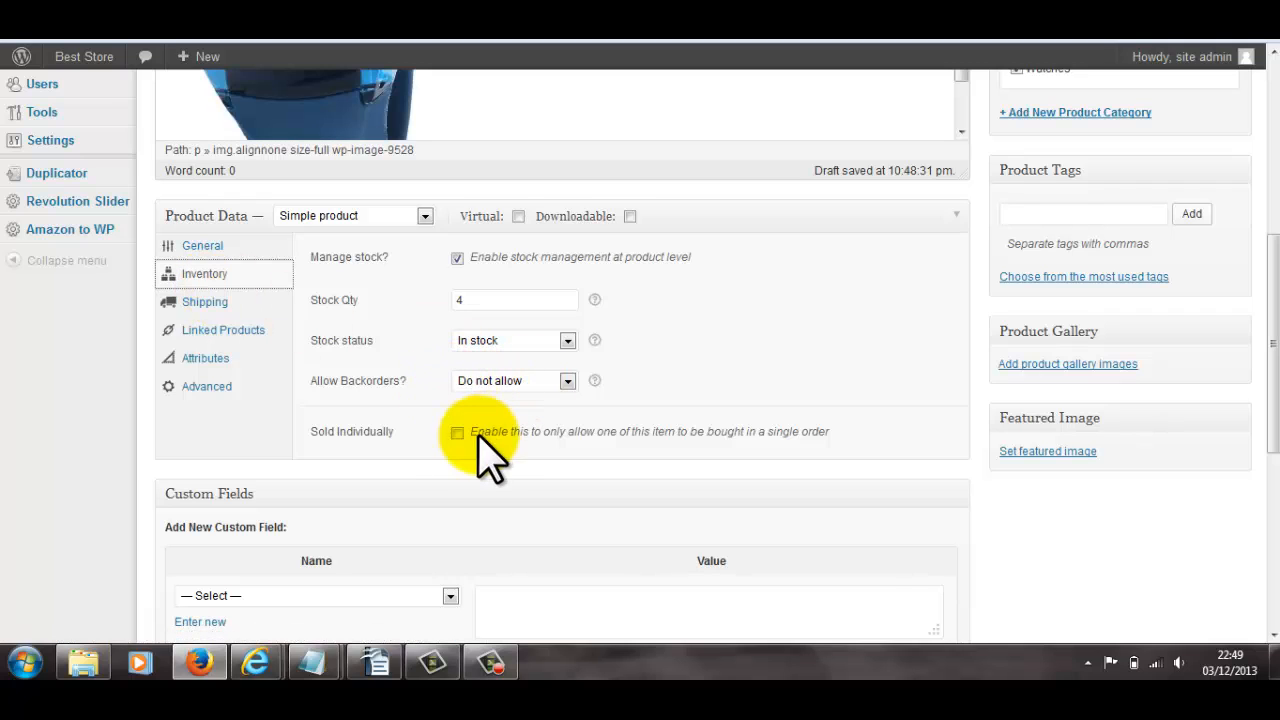
left_click(208, 302)
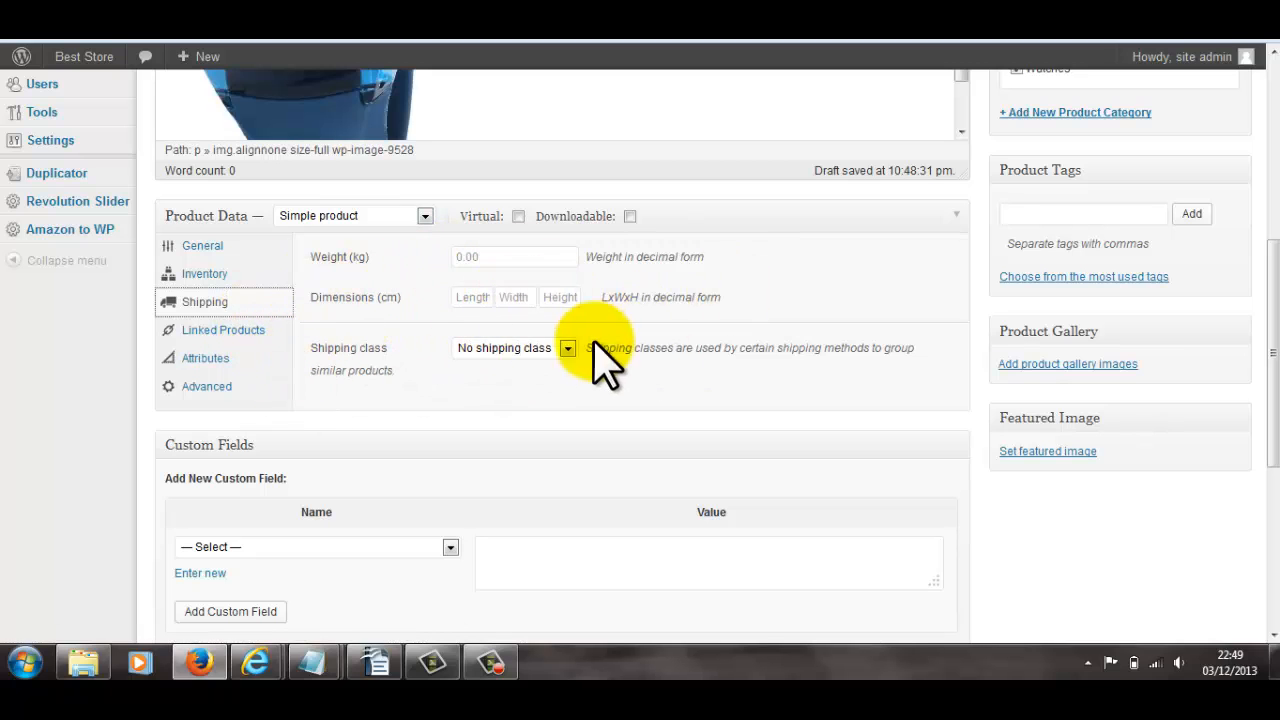
Step: Add the guccisync_blue image from the media library to the product gallery
scroll(534, 297, "up", 2)
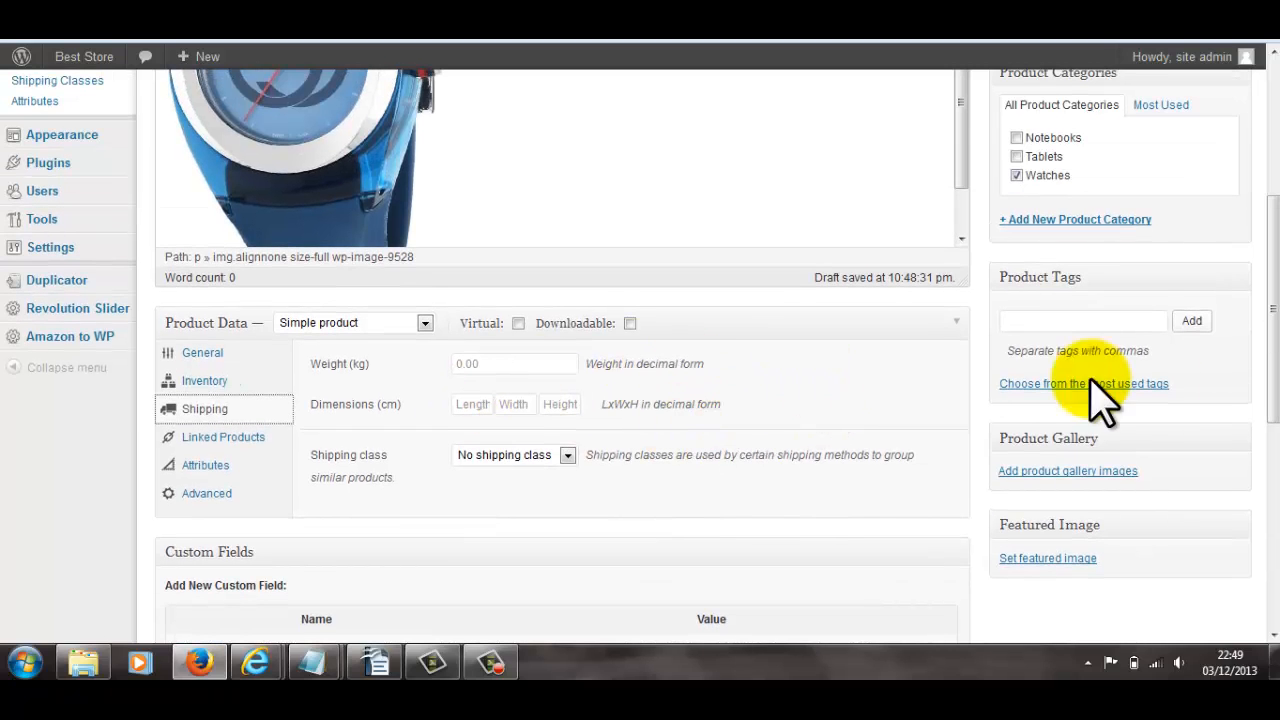
scroll(1240, 380, "down", 2)
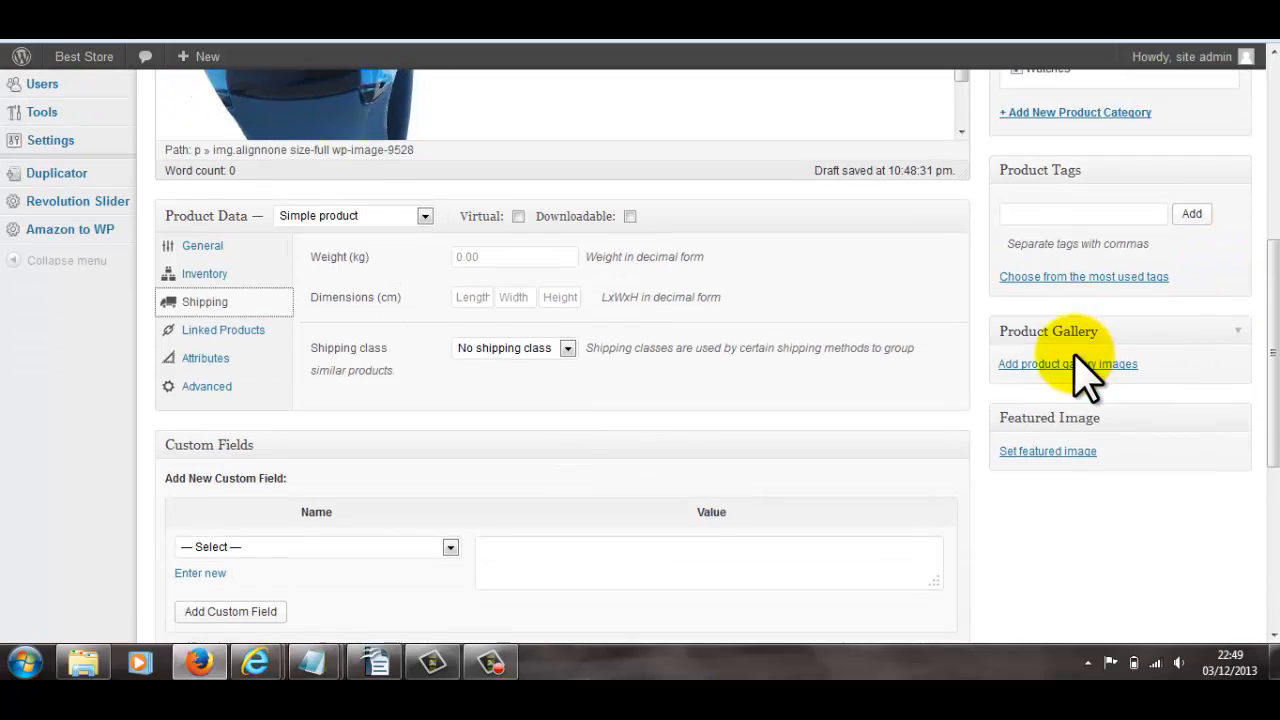
left_click(1055, 366)
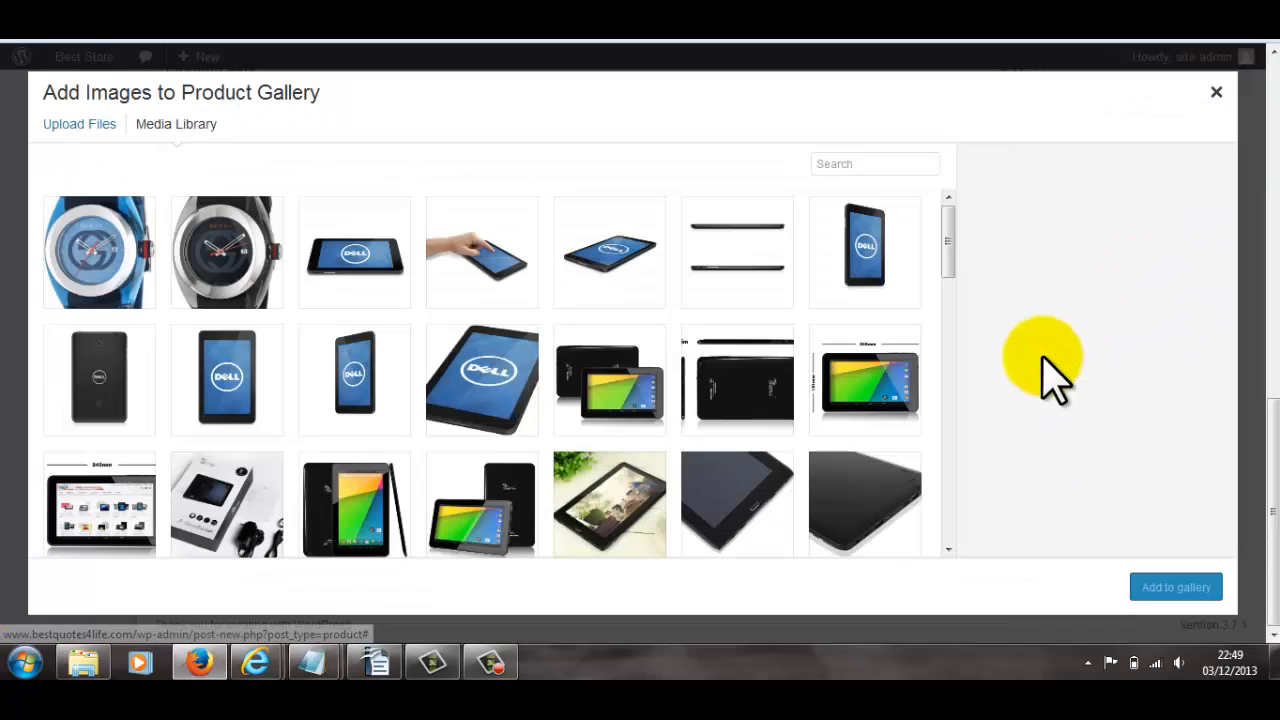
left_click(69, 257)
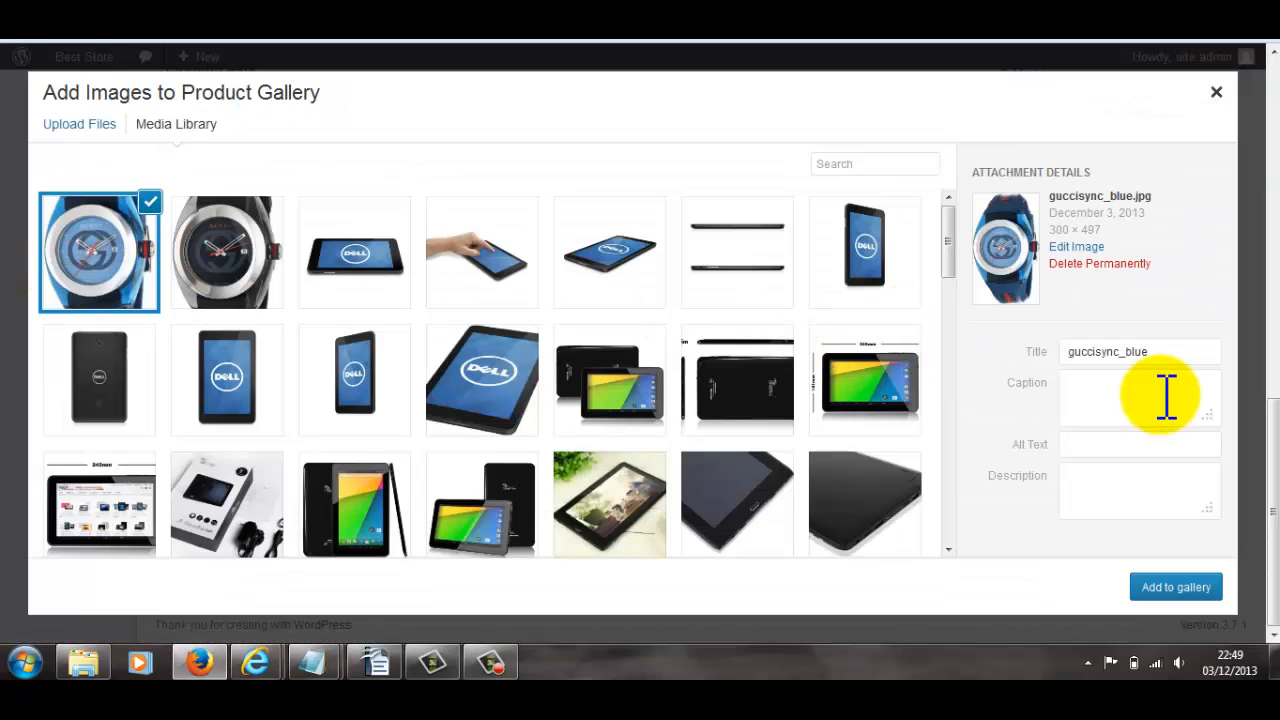
left_click(1175, 587)
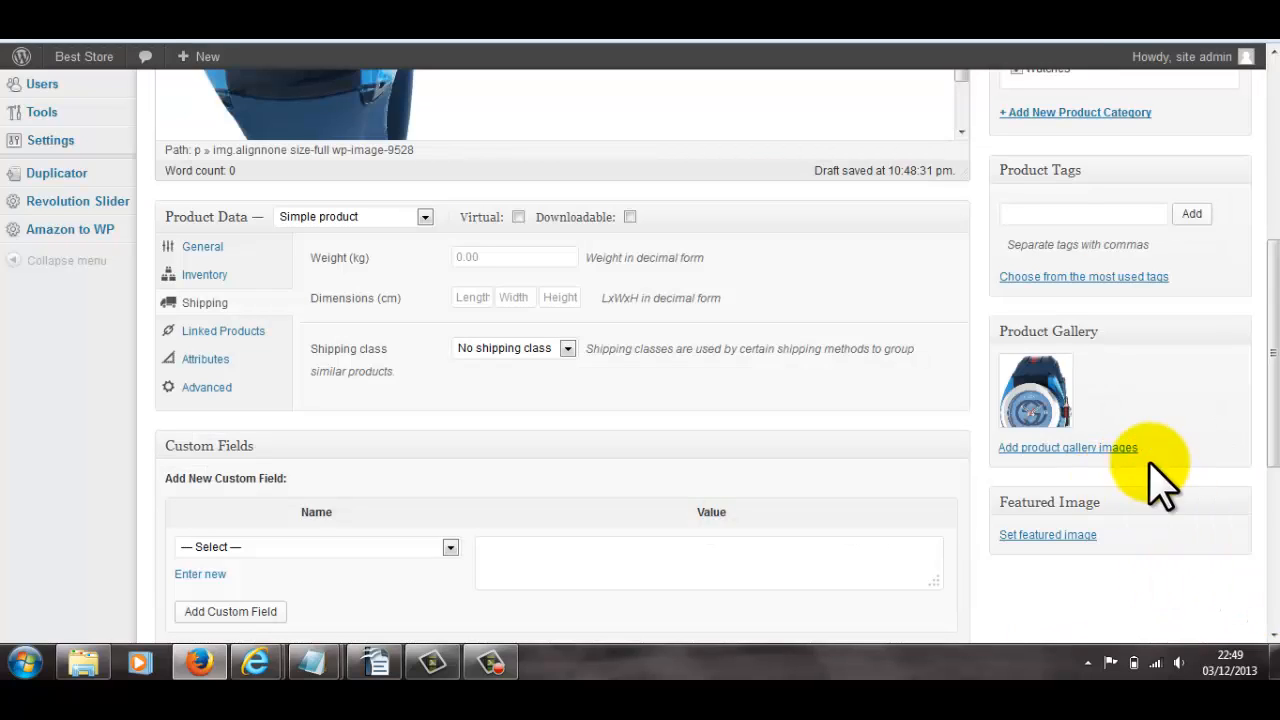
Step: Set the blue Gucci watch picture as the product's featured image and go to the product short description
left_click(1062, 535)
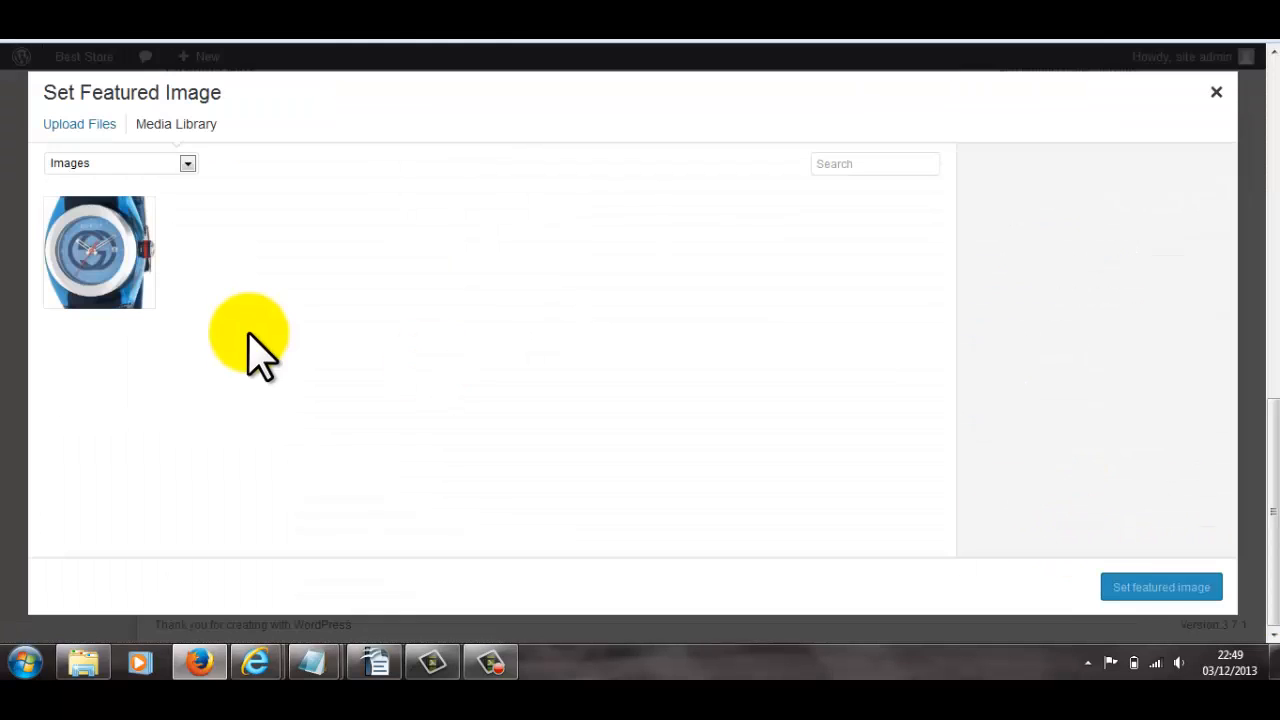
left_click(137, 251)
left_click(1118, 590)
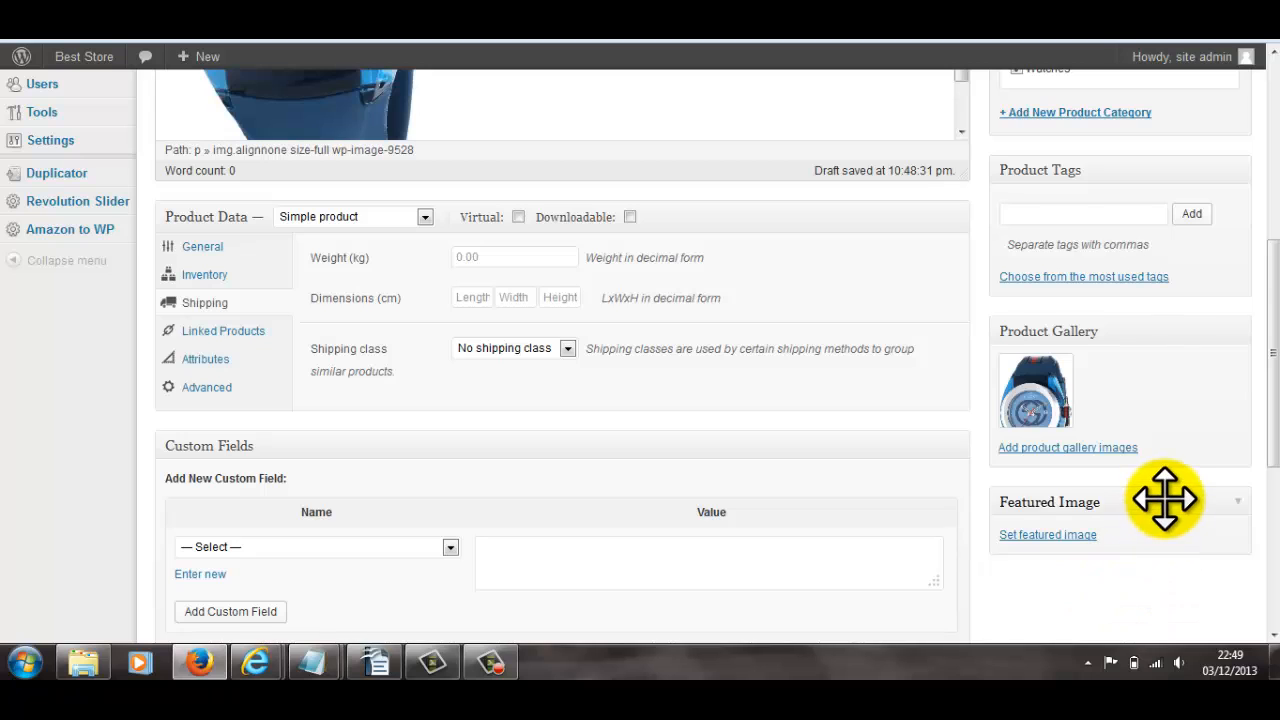
scroll(1157, 500, "down", 5)
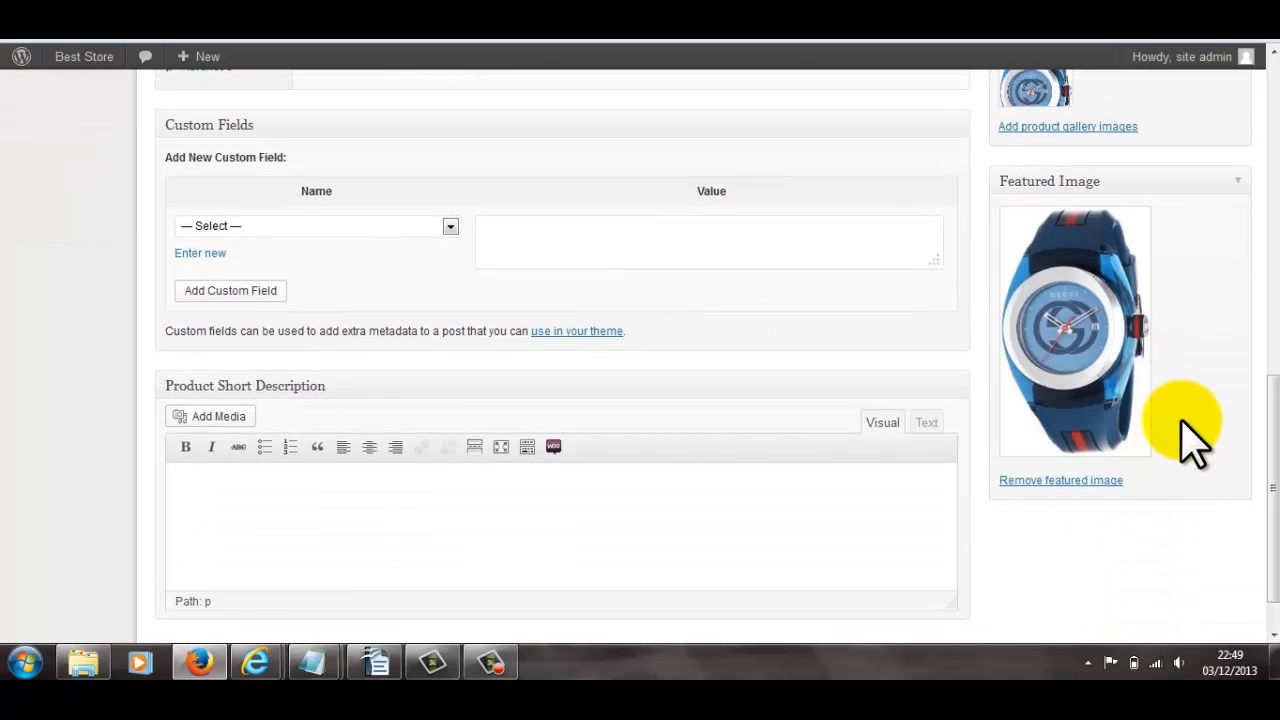
scroll(1180, 438, "down", 1)
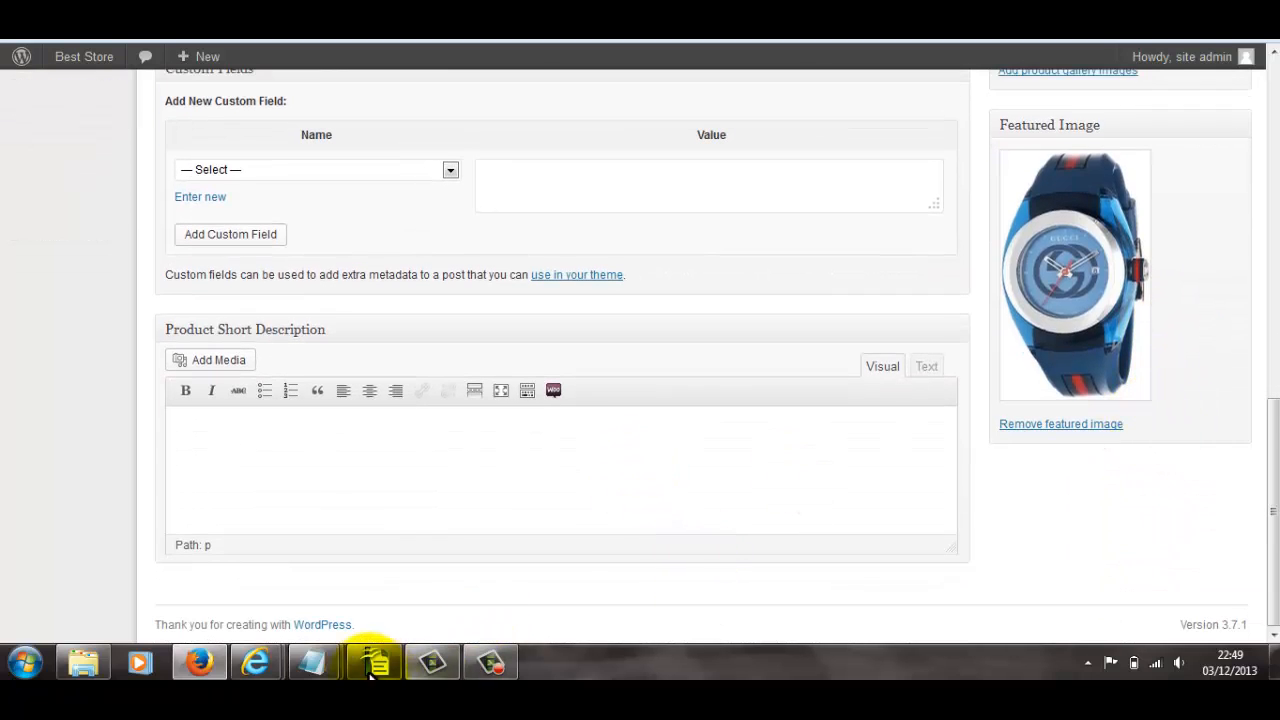
Step: Copy the five watch specification lines from the gucci watch Notepad file into the product short description
mouse_move(313, 673)
left_click(374, 612)
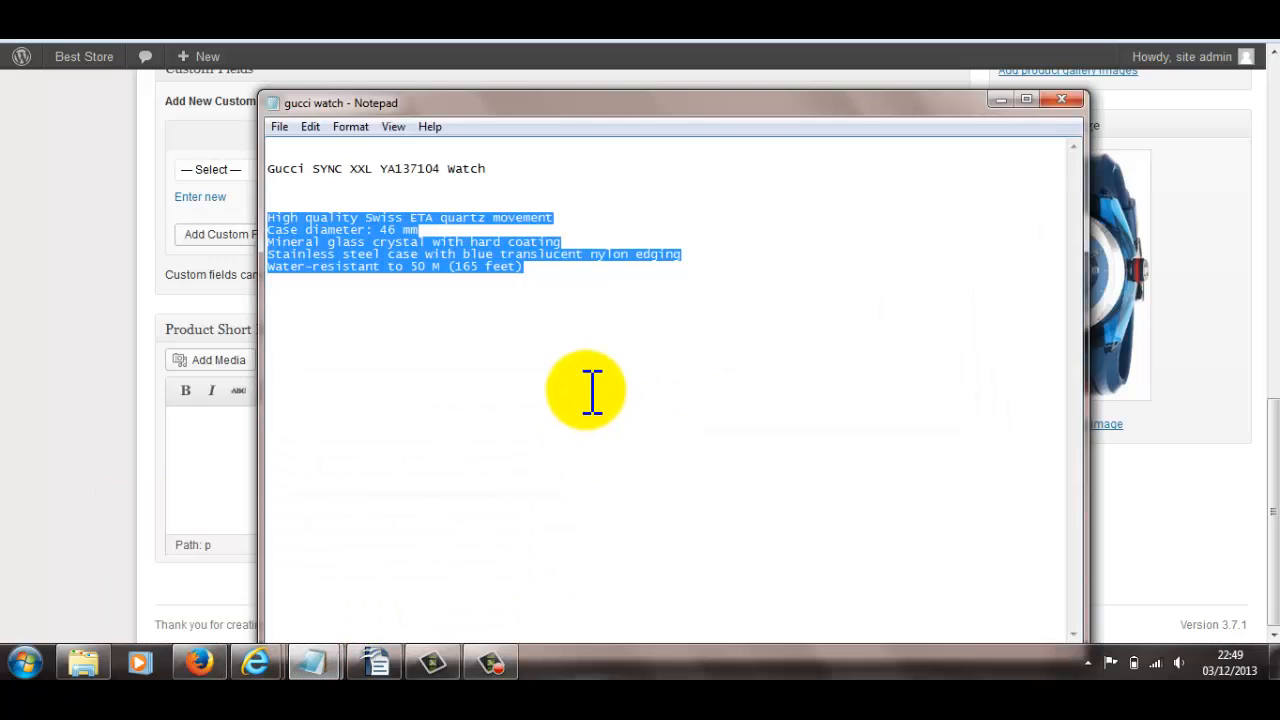
left_click(586, 390)
left_click_drag(269, 216, 641, 285)
key("ctrl+c")
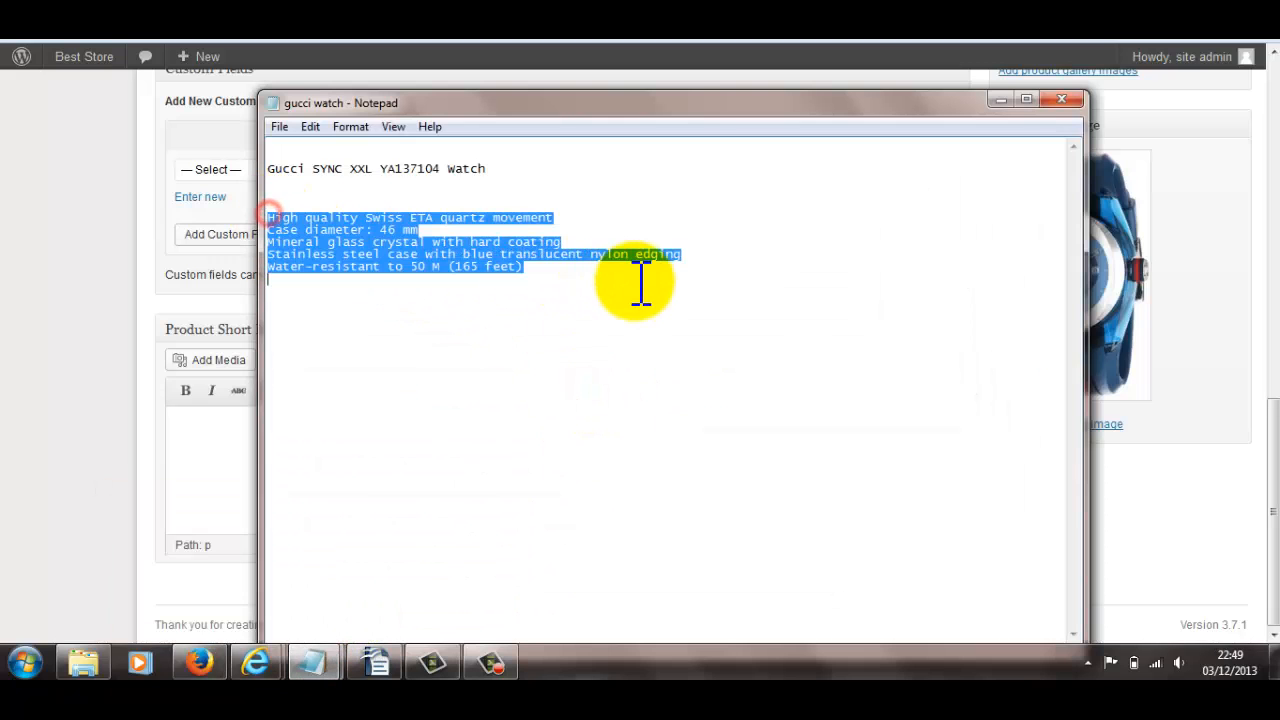
left_click(1000, 100)
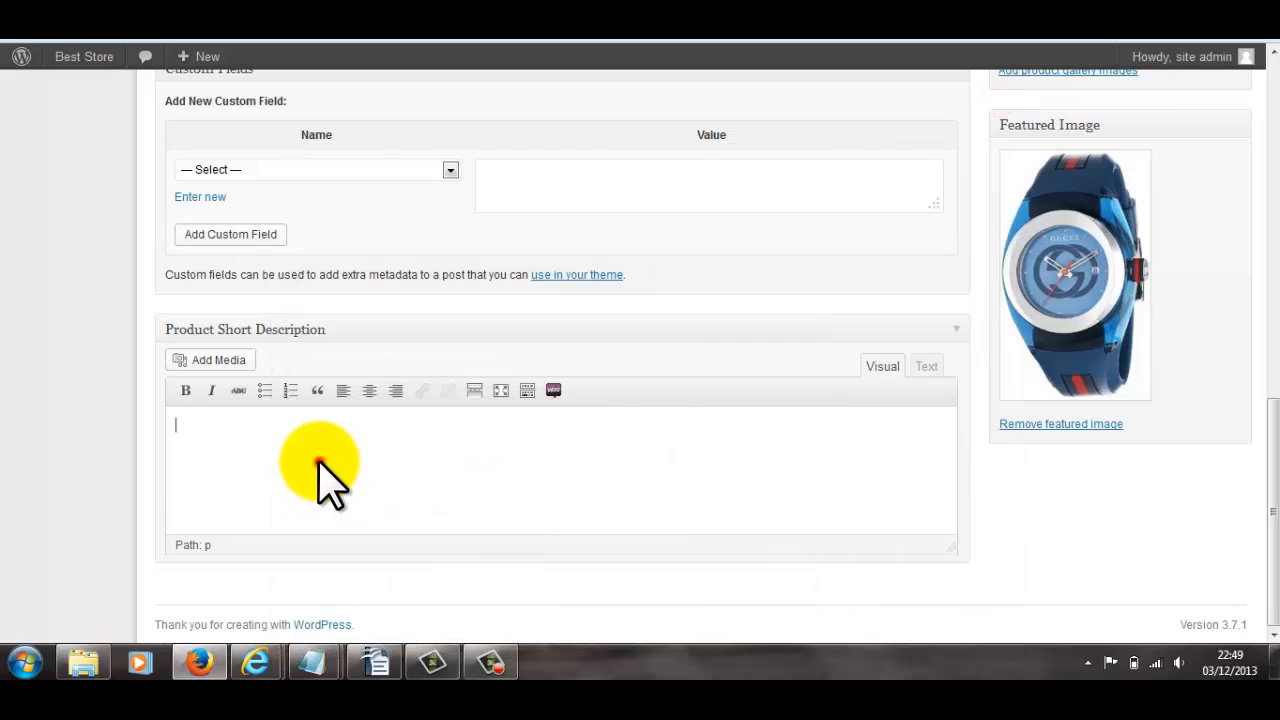
key("ctrl+v")
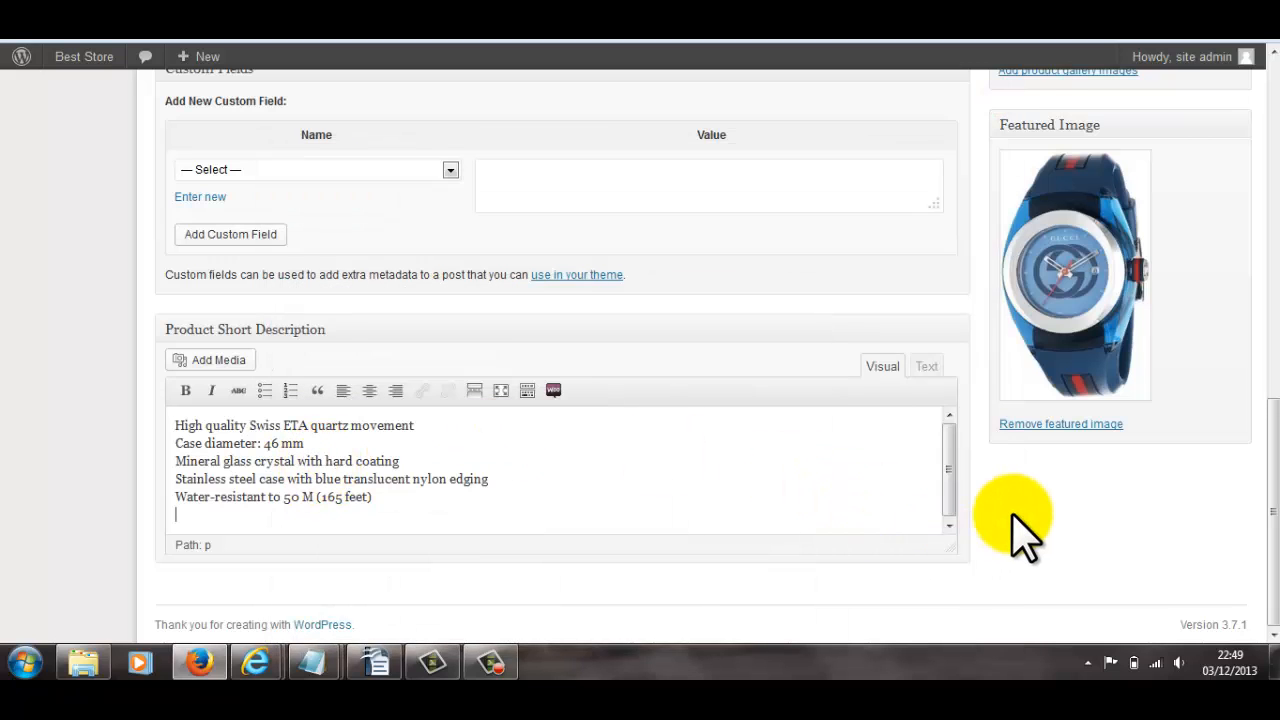
Step: Check over the new product's settings and publish the Gucci SYNC XXL YA137104 Watch
scroll(1015, 520, "up", 6)
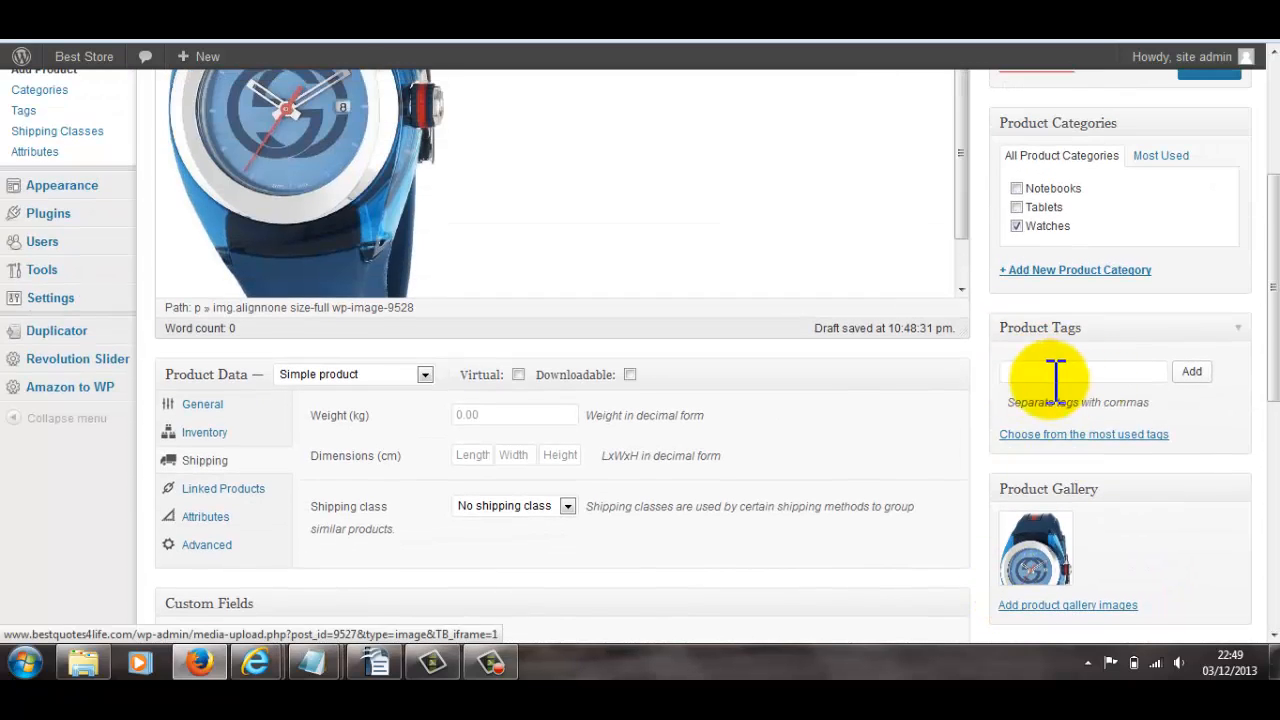
scroll(1255, 437, "up", 3)
scroll(1258, 445, "down", 3)
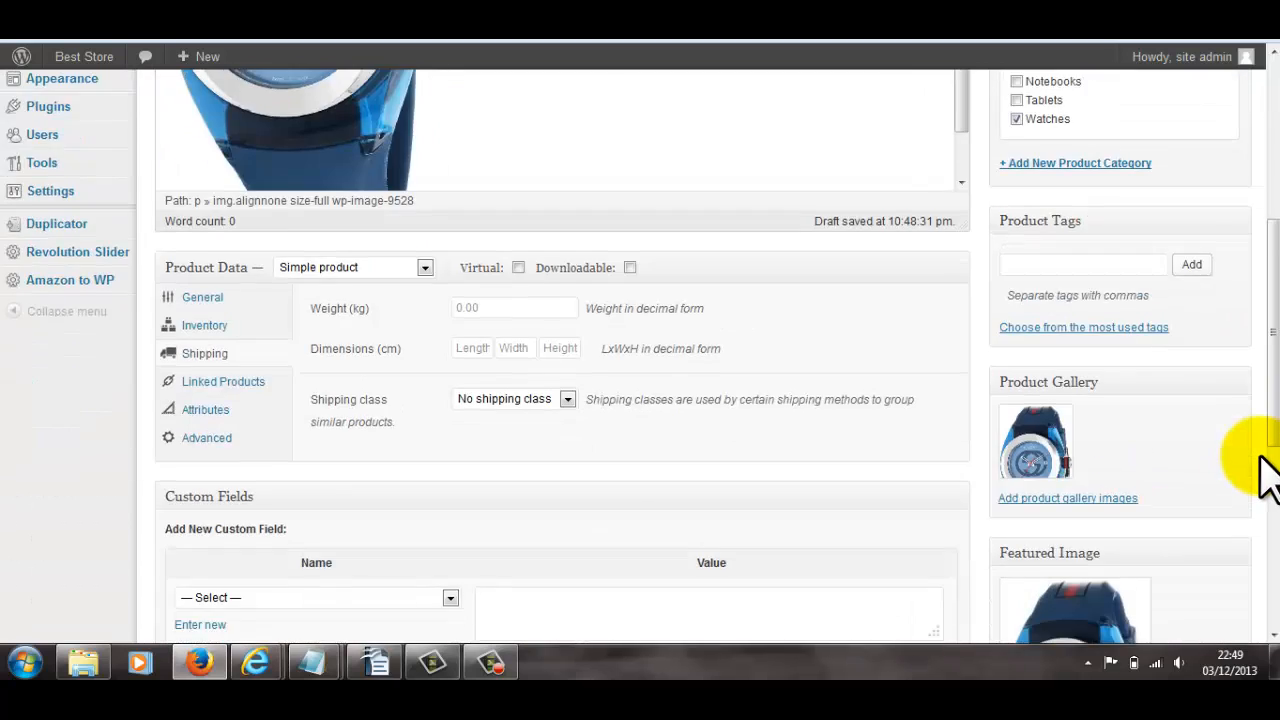
scroll(1262, 455, "up", 4)
left_click(1193, 334)
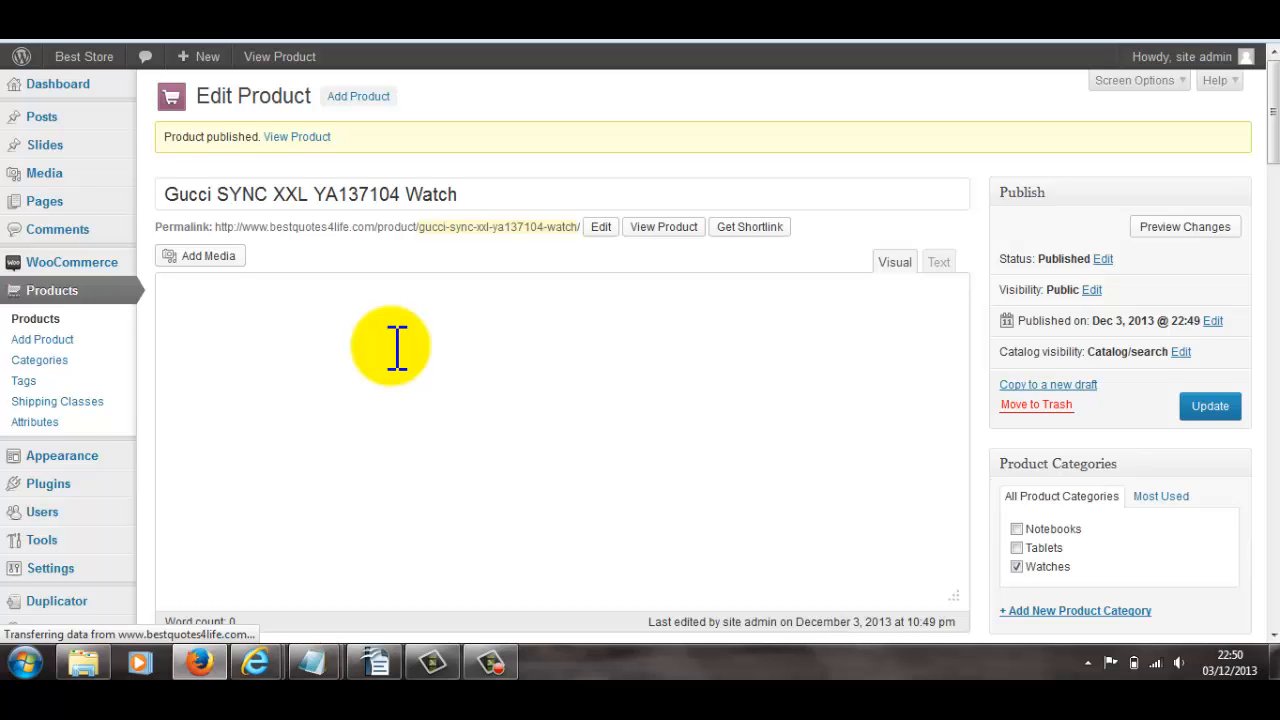
Step: Go to the list of all products and mark the Gucci SYNC XXL YA137104 Watch as featured
scroll(397, 347, "down", 7)
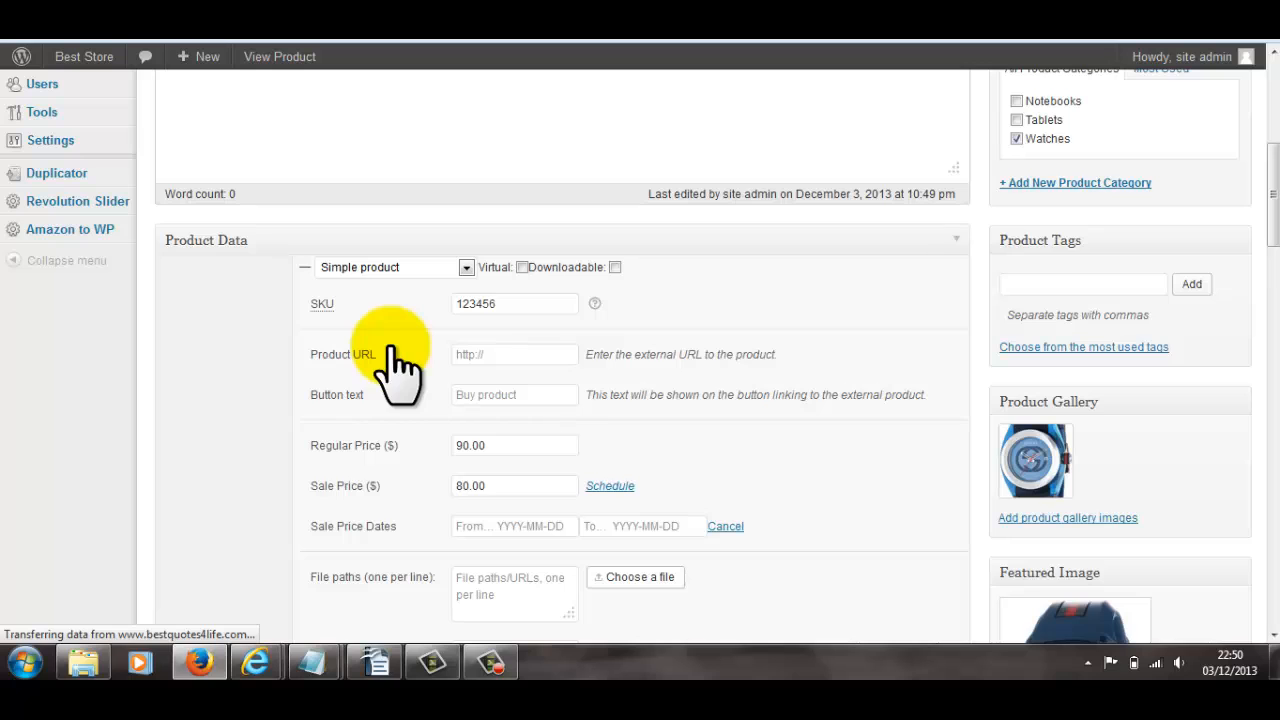
scroll(391, 347, "up", 8)
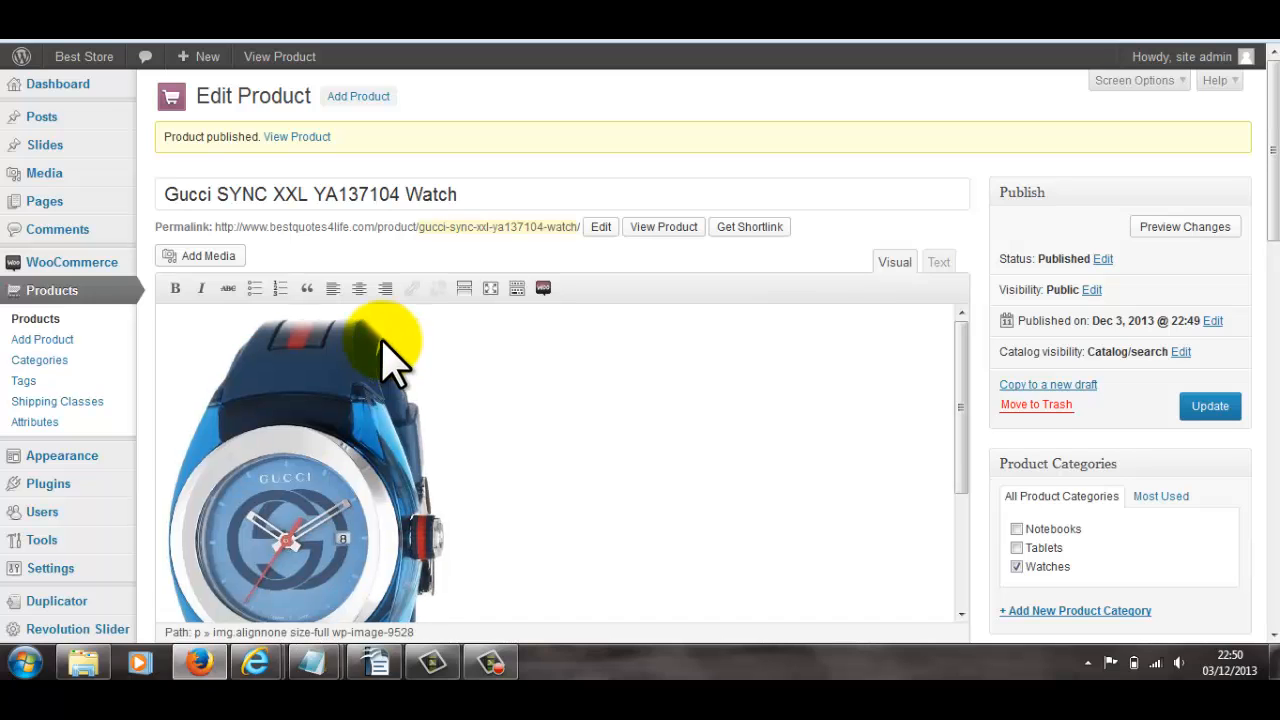
left_click(35, 318)
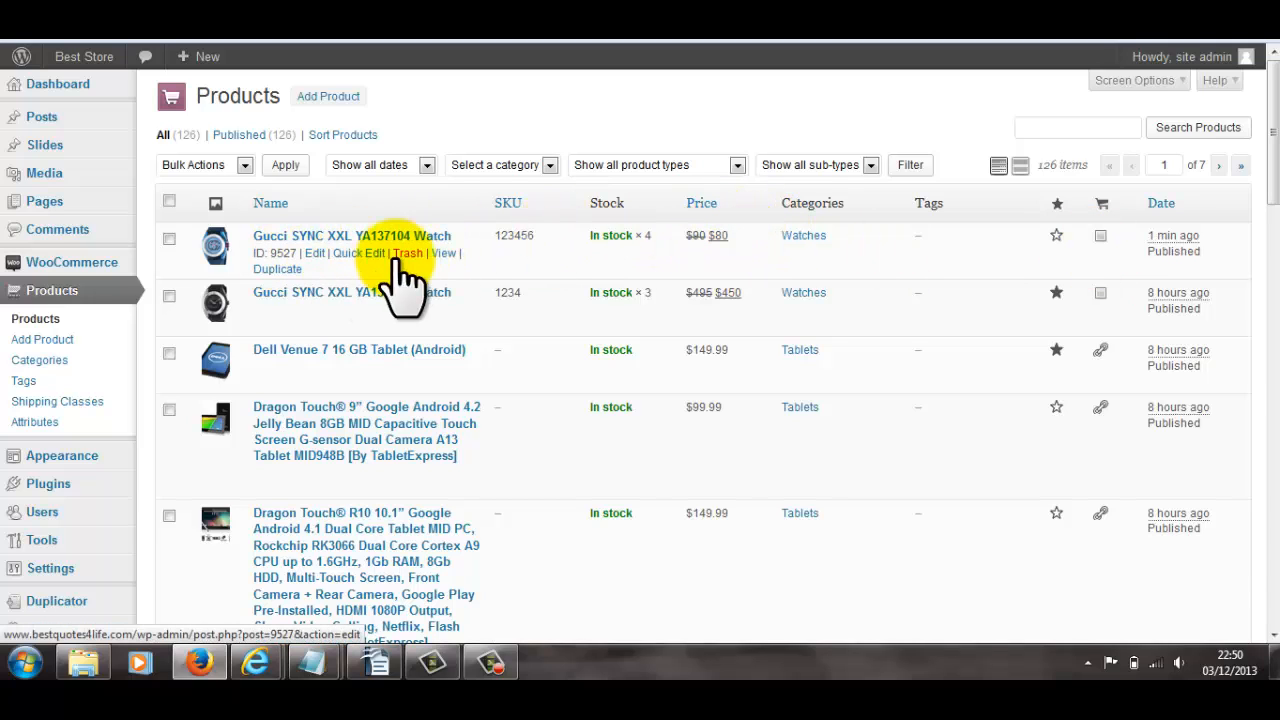
left_click(1056, 235)
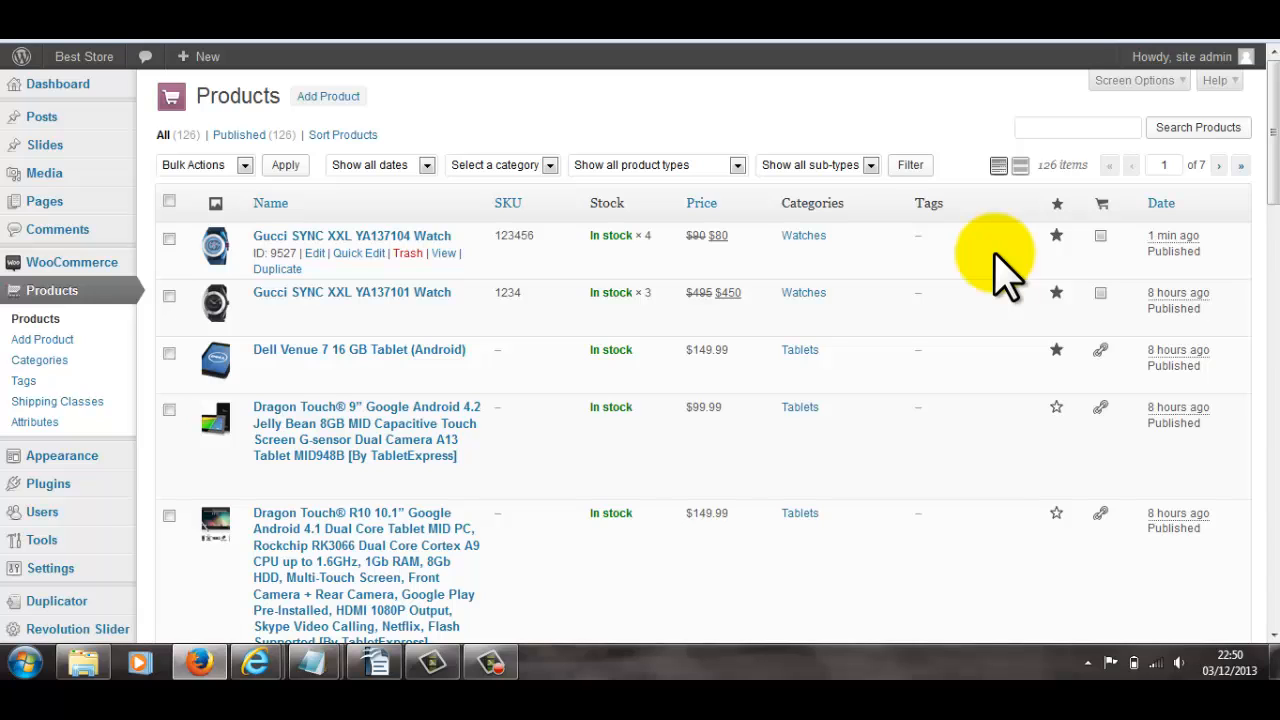
Step: Open the storefront in a new browser tab and view the Gucci SYNC XXL YA137104 Watch from the featured products
mouse_move(86, 60)
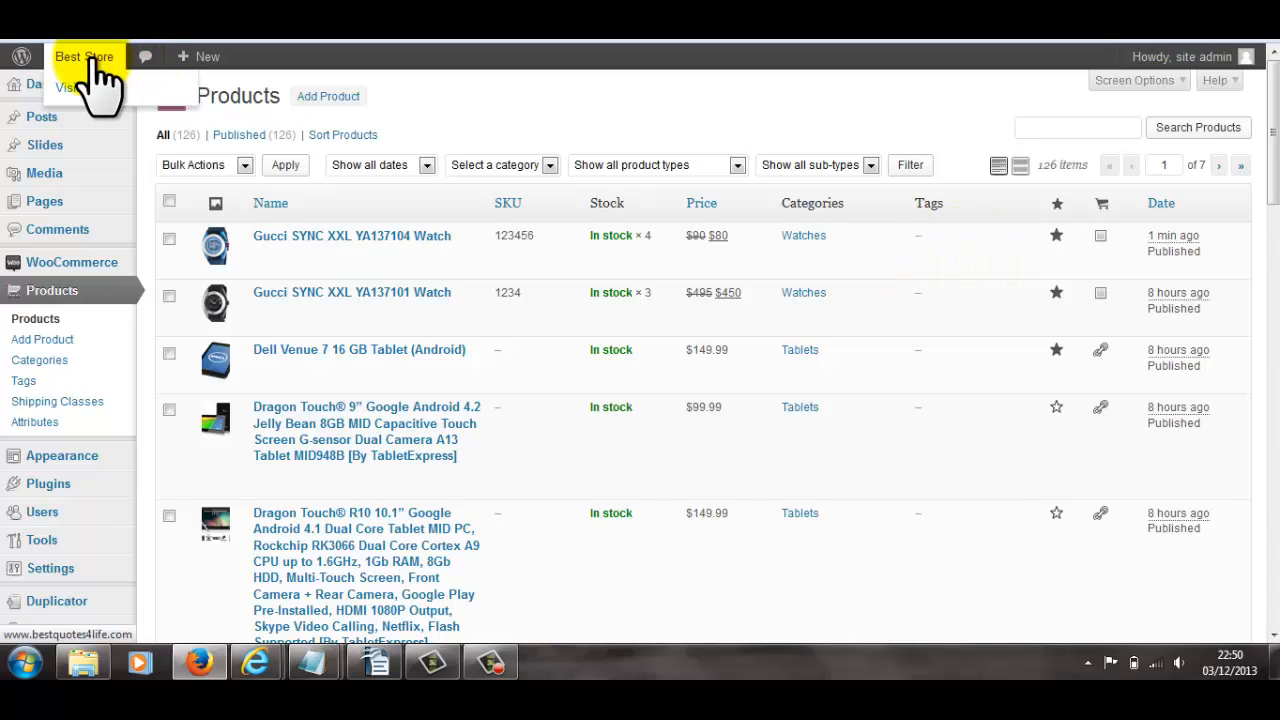
right_click(100, 92)
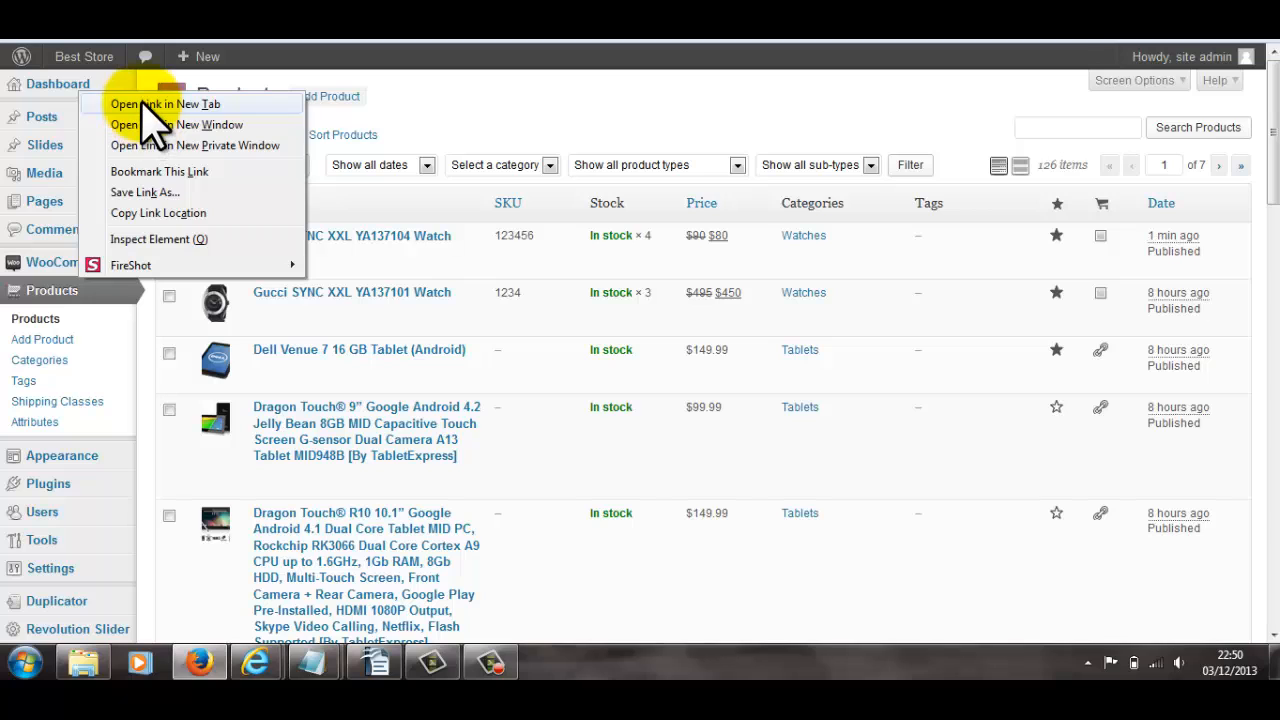
left_click(150, 104)
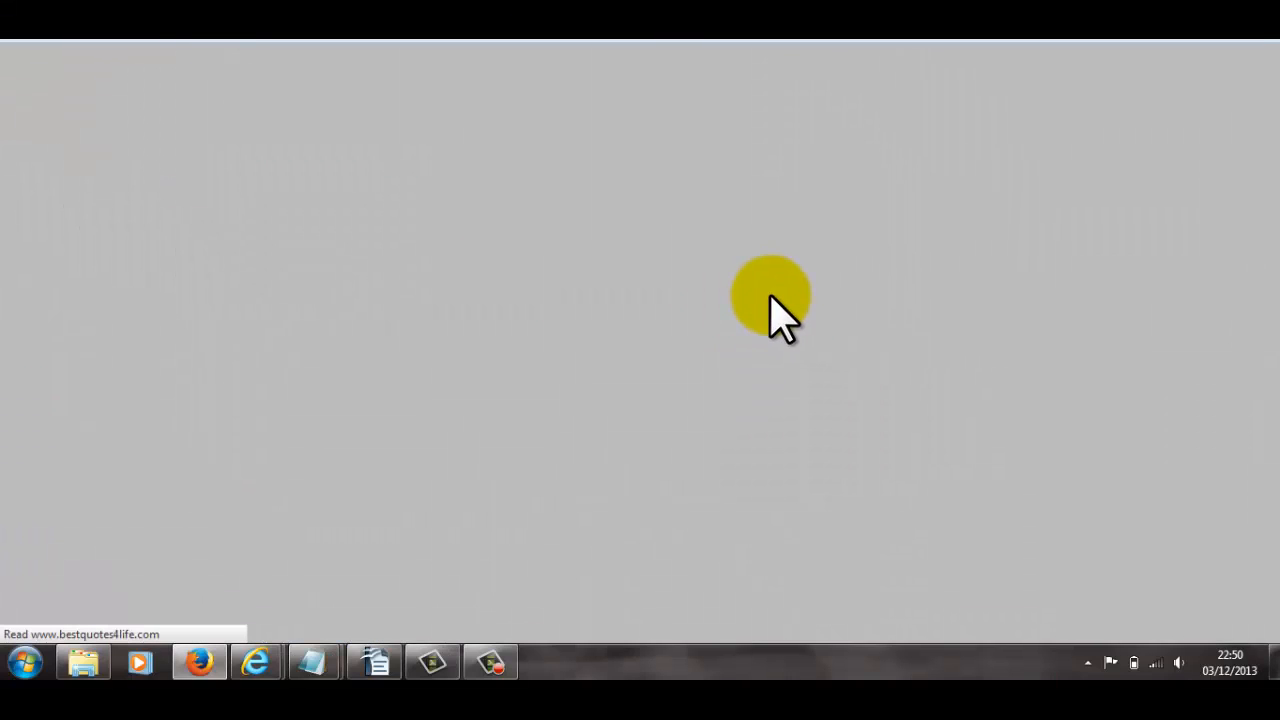
scroll(778, 318, "down", 3)
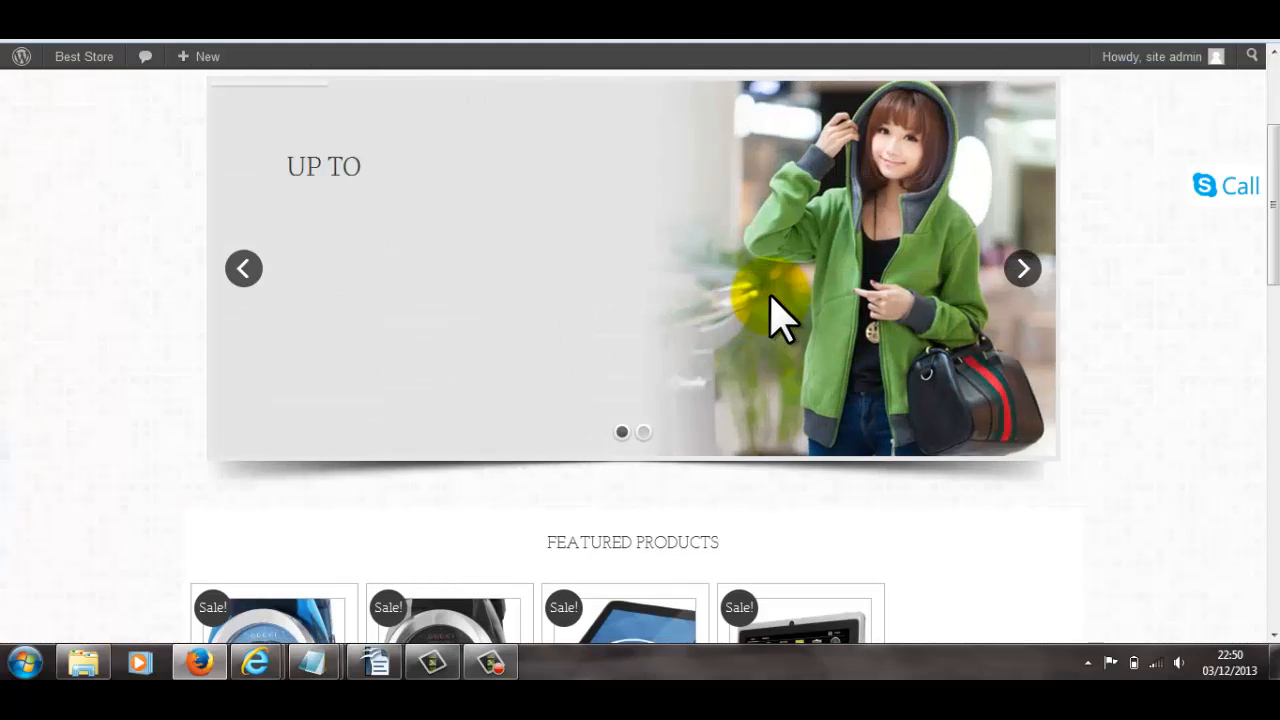
scroll(778, 318, "down", 5)
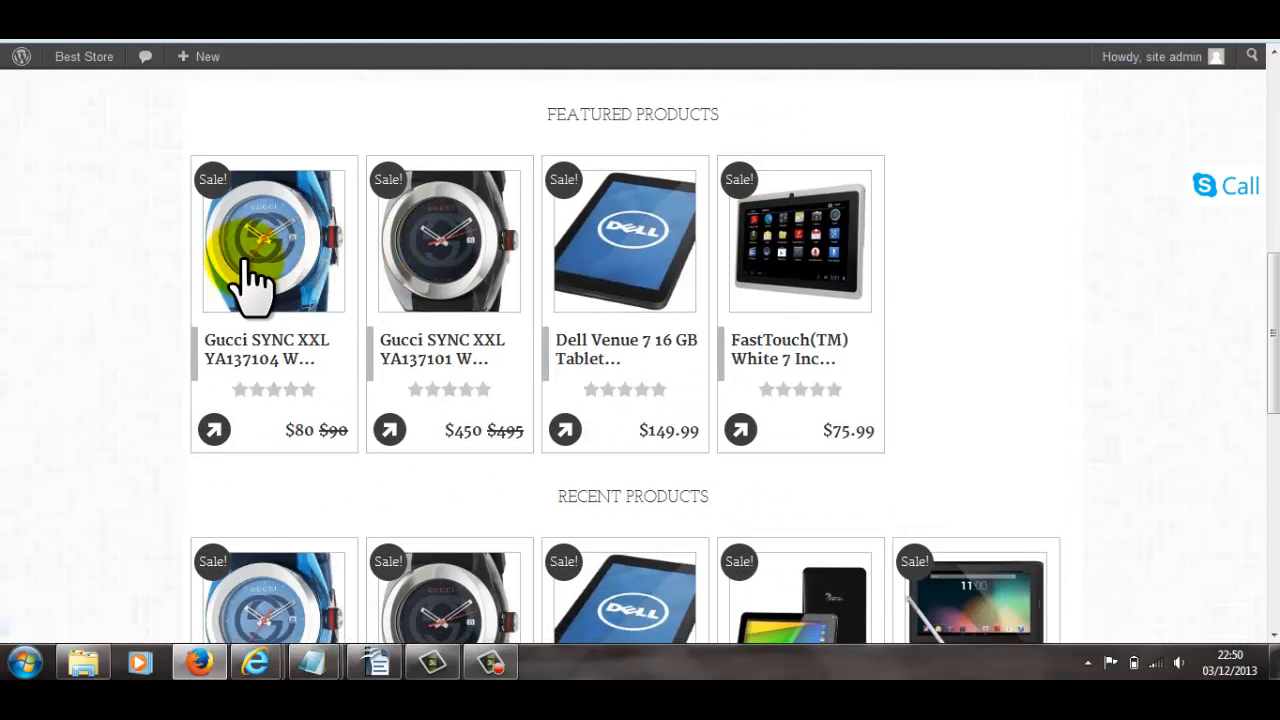
left_click(283, 236)
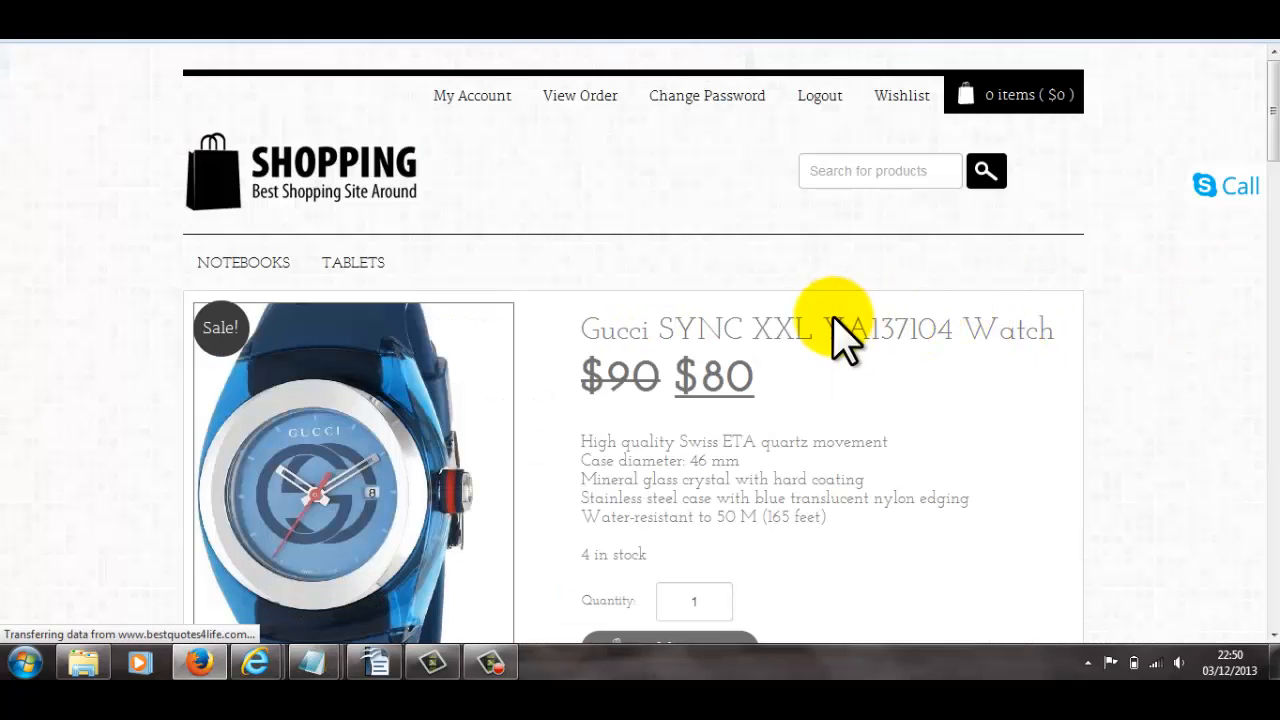
Step: Review the watch's product page and add the watch to the wishlist
scroll(843, 337, "down", 3)
scroll(833, 320, "up", 3)
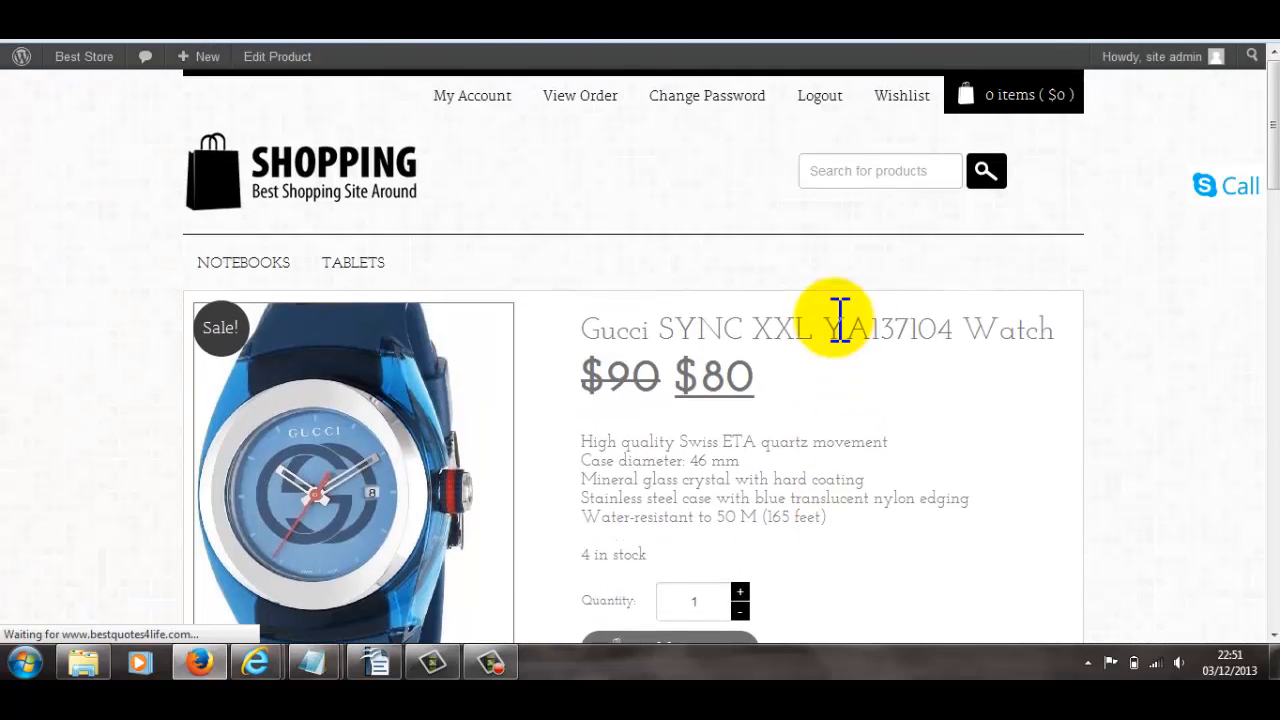
scroll(838, 320, "down", 2)
scroll(818, 420, "down", 2)
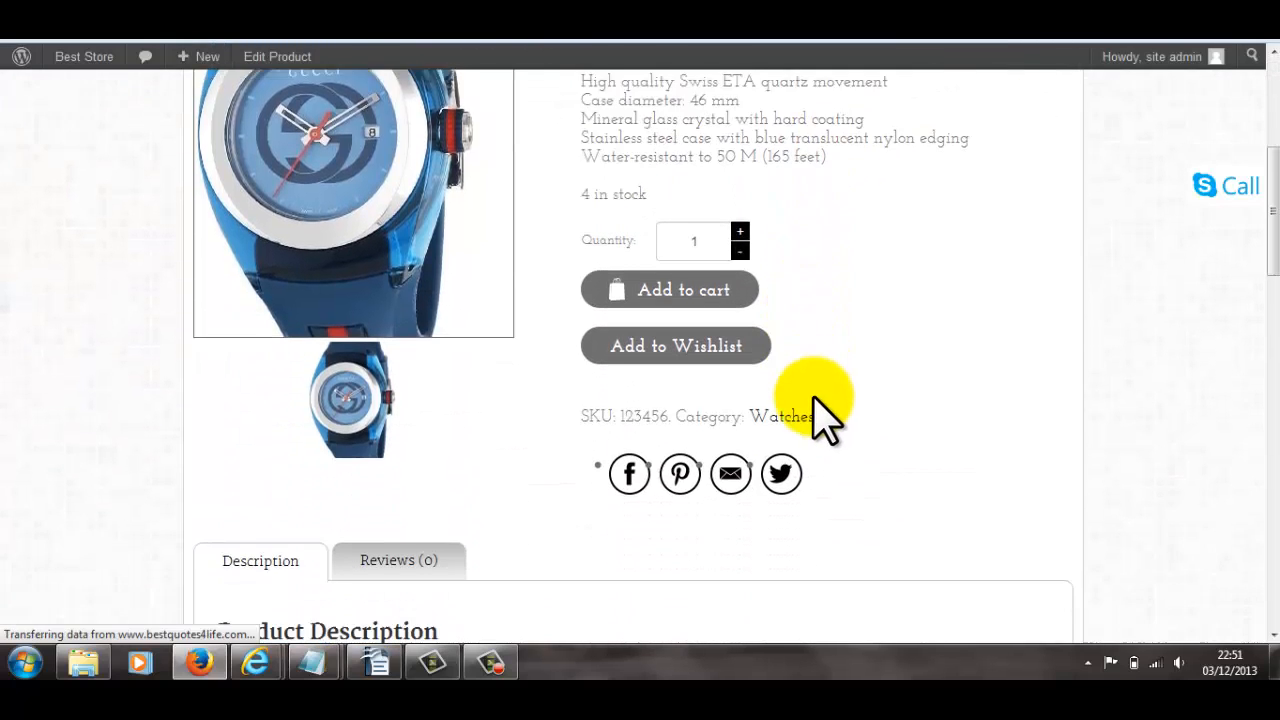
scroll(905, 345, "up", 1)
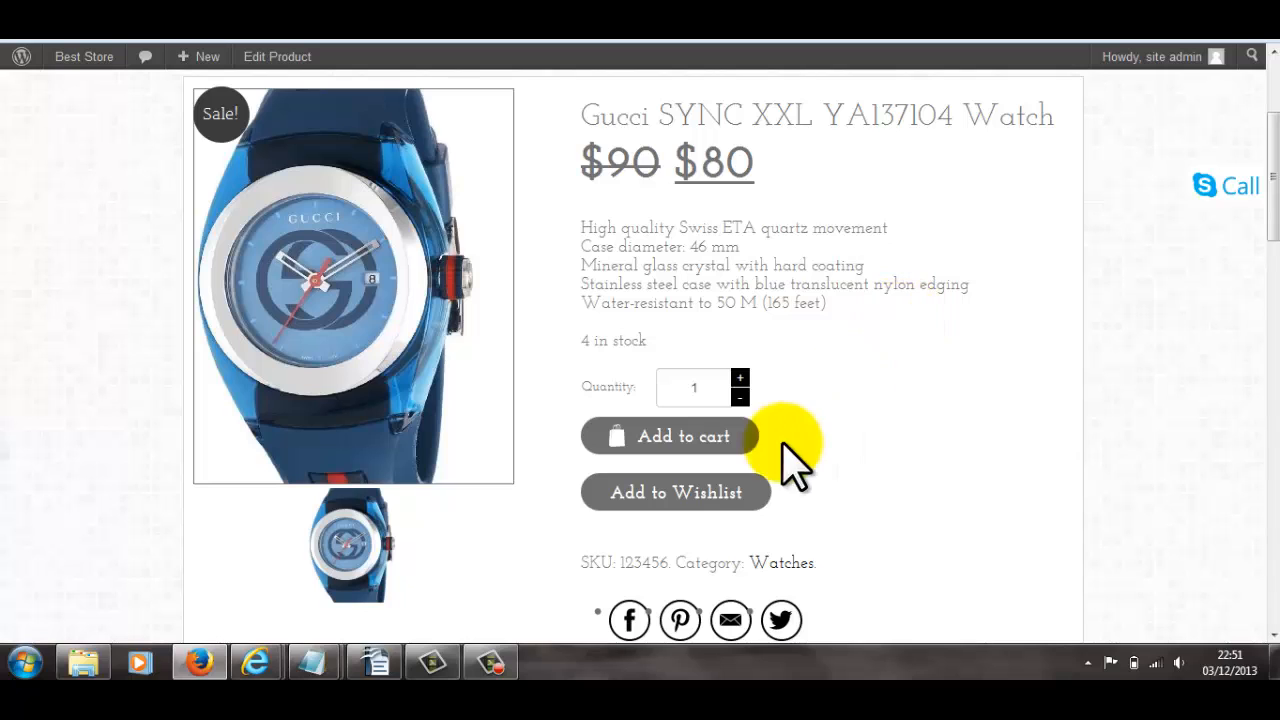
left_click(704, 492)
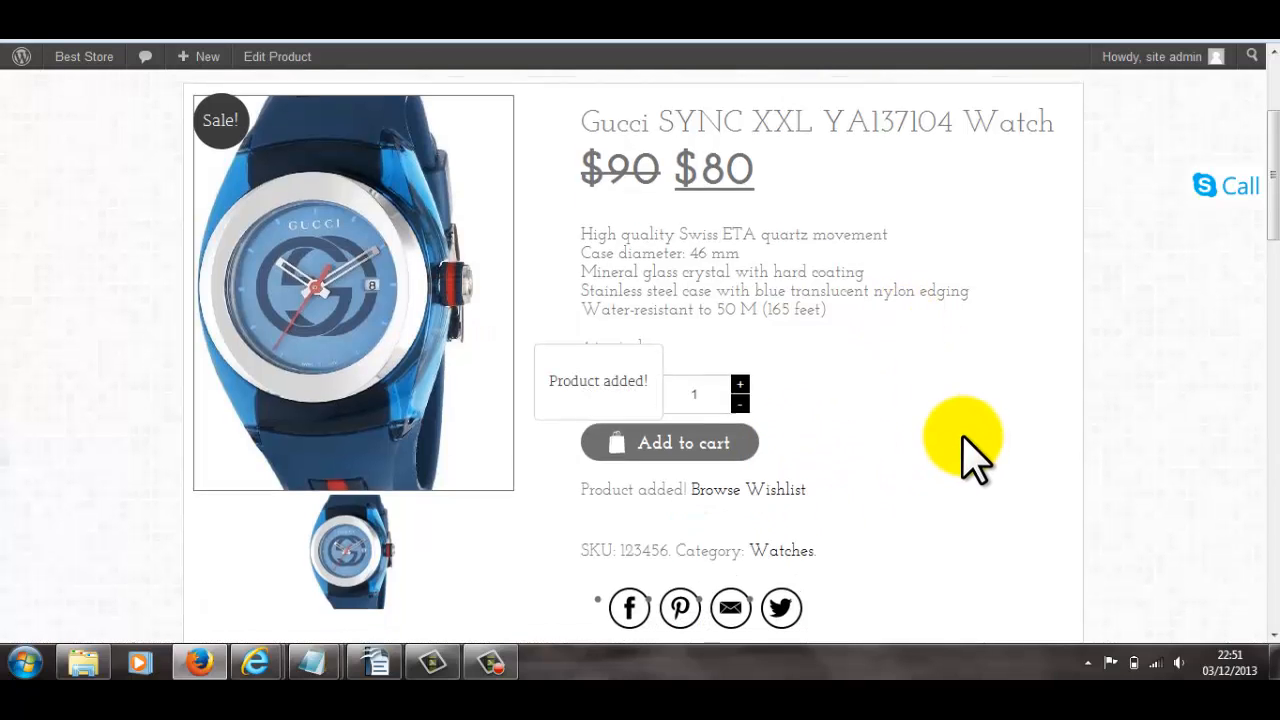
Step: Open the store's wishlist and look through the products saved in it
scroll(962, 447, "up", 3)
left_click(900, 97)
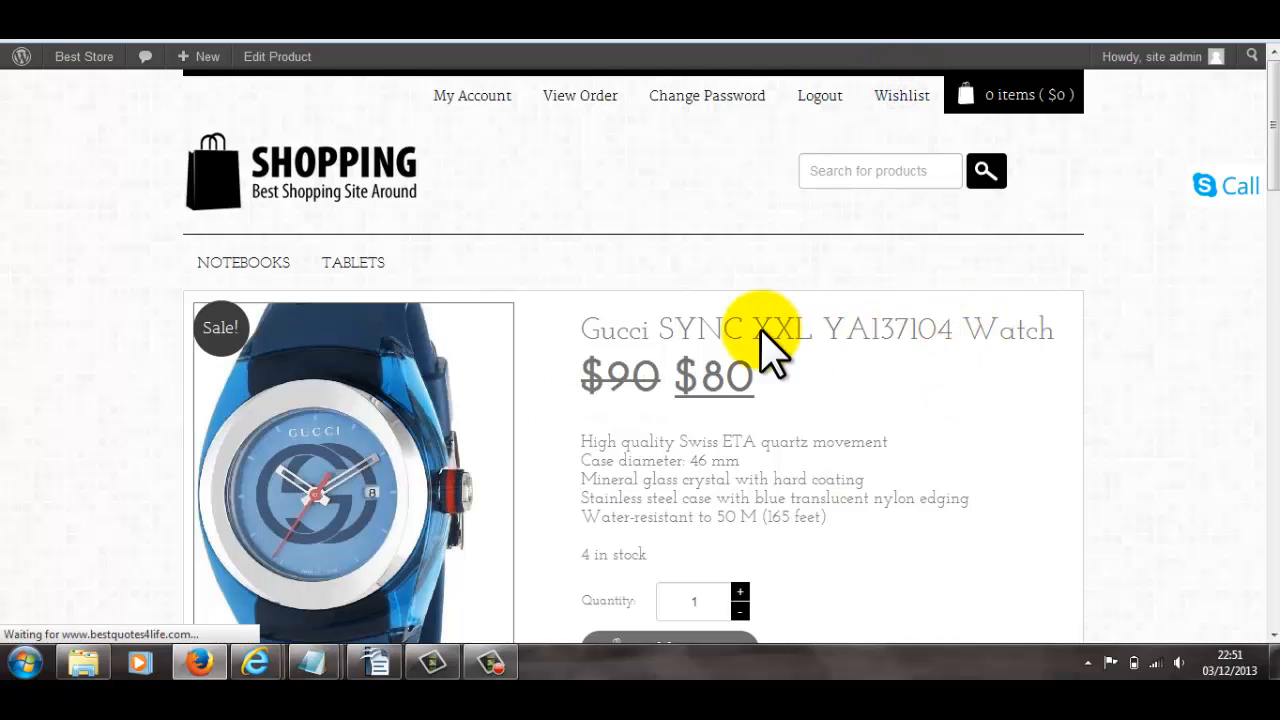
scroll(723, 343, "down", 3)
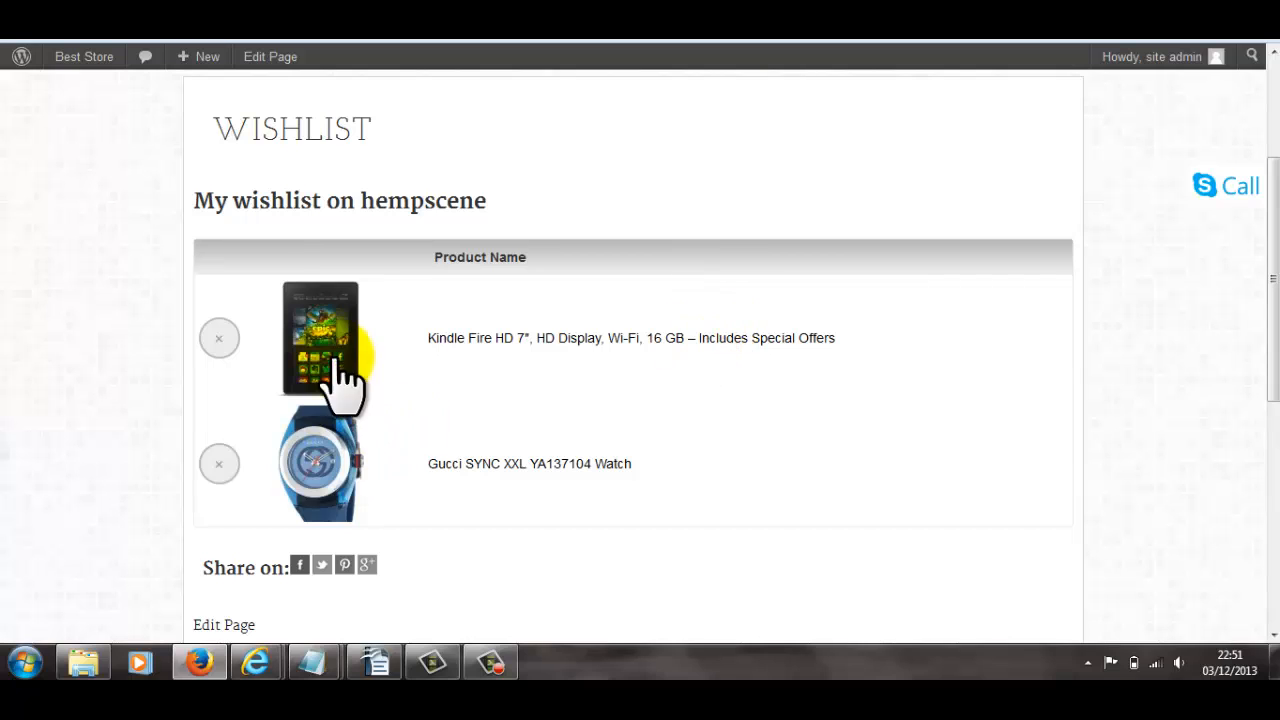
scroll(800, 480, "down", 2)
scroll(800, 480, "up", 5)
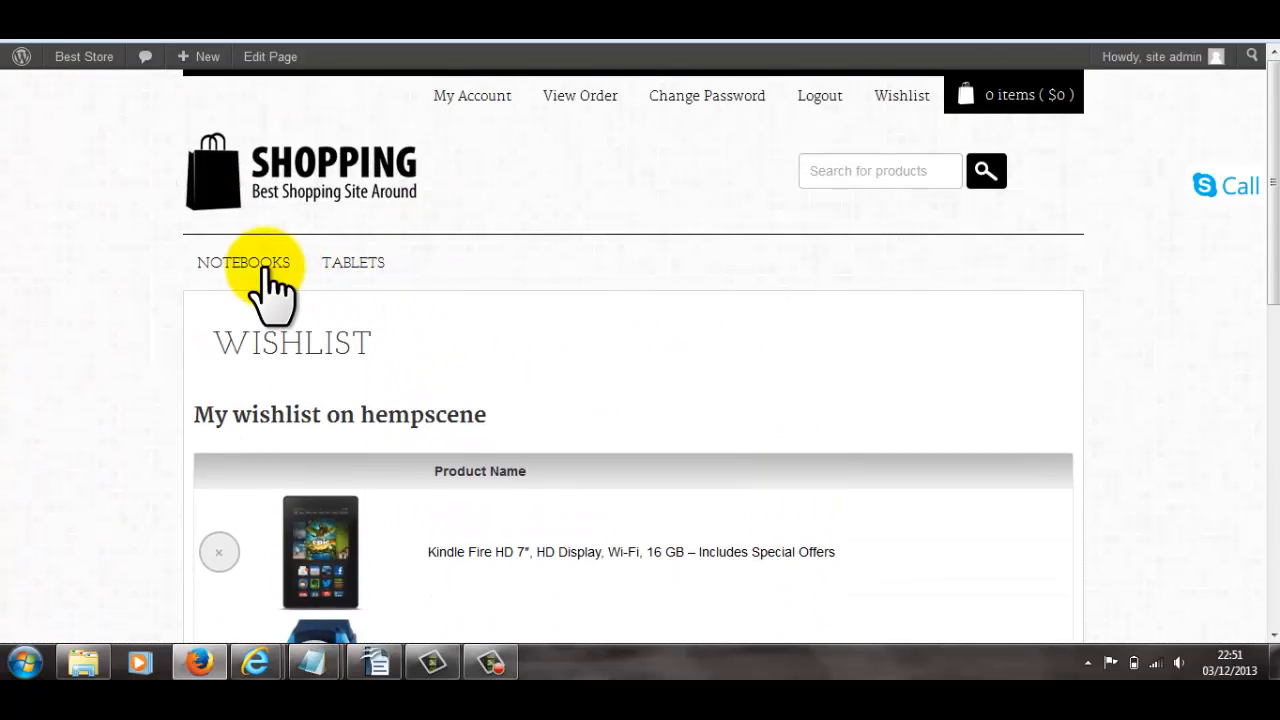
Step: Return to the store's home page and reopen the Gucci SYNC XXL YA137104 Watch from the featured products
left_click(268, 188)
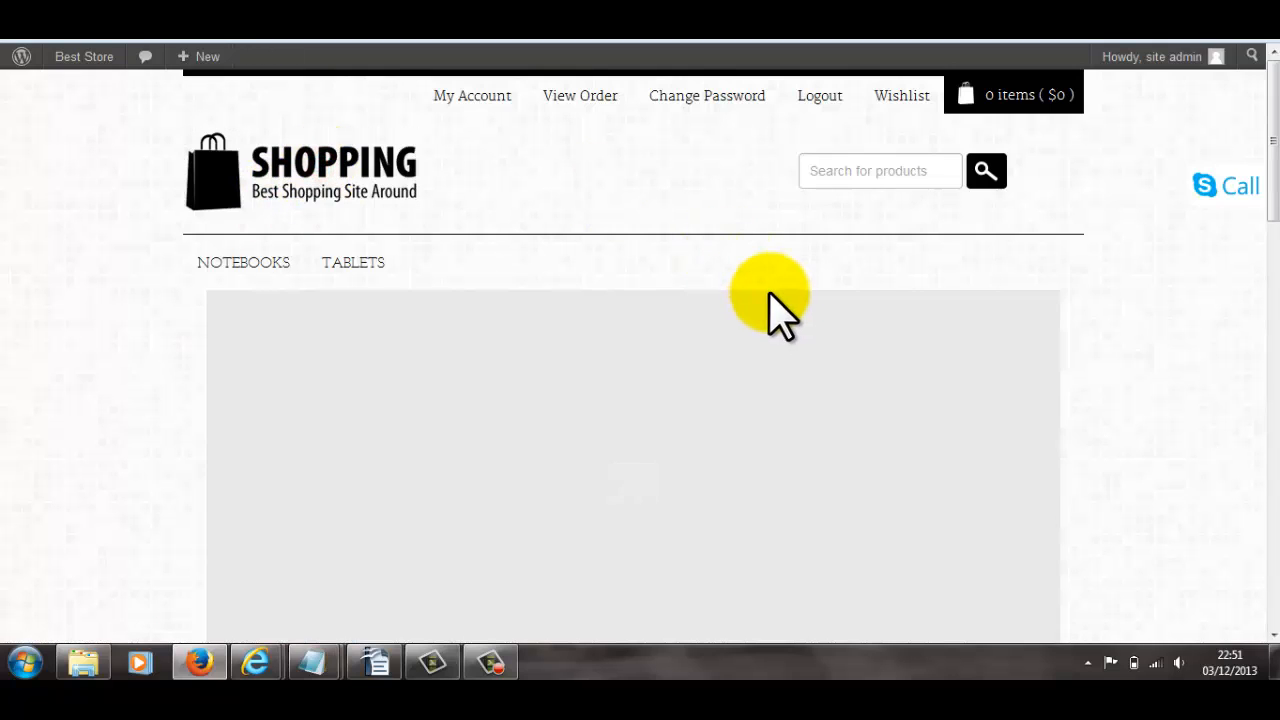
scroll(789, 346, "down", 5)
scroll(795, 345, "down", 3)
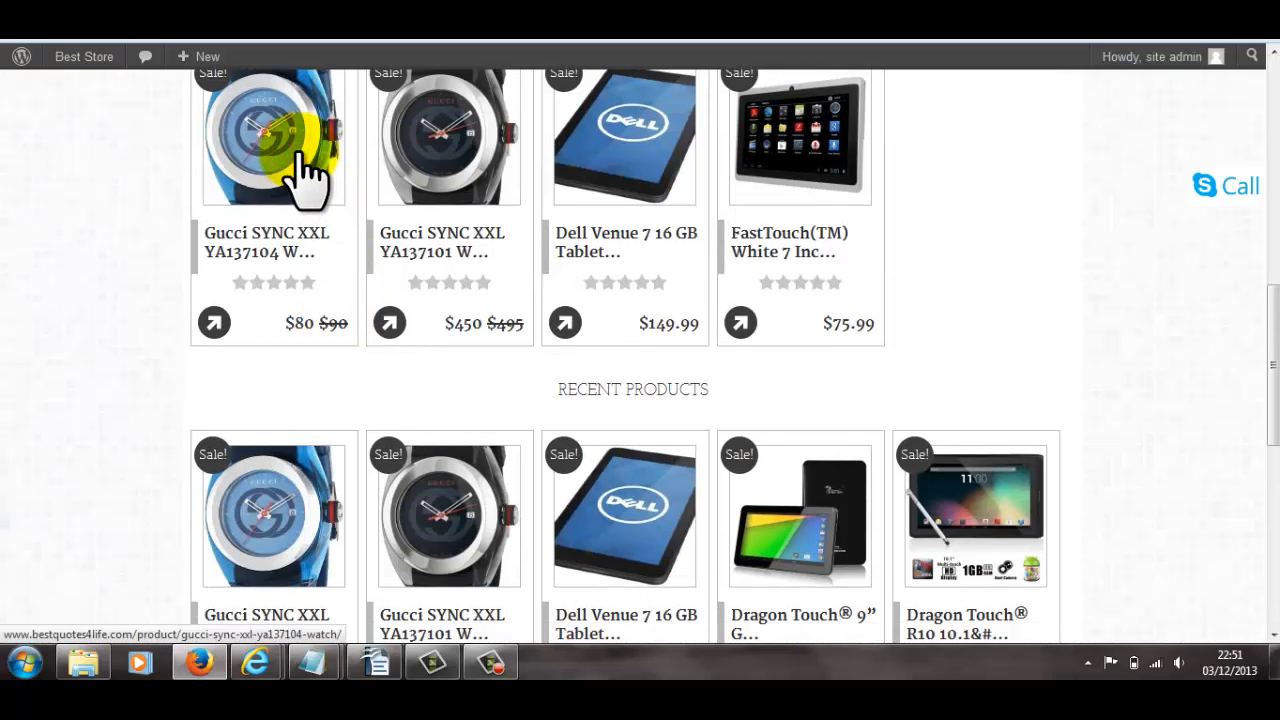
left_click(888, 266)
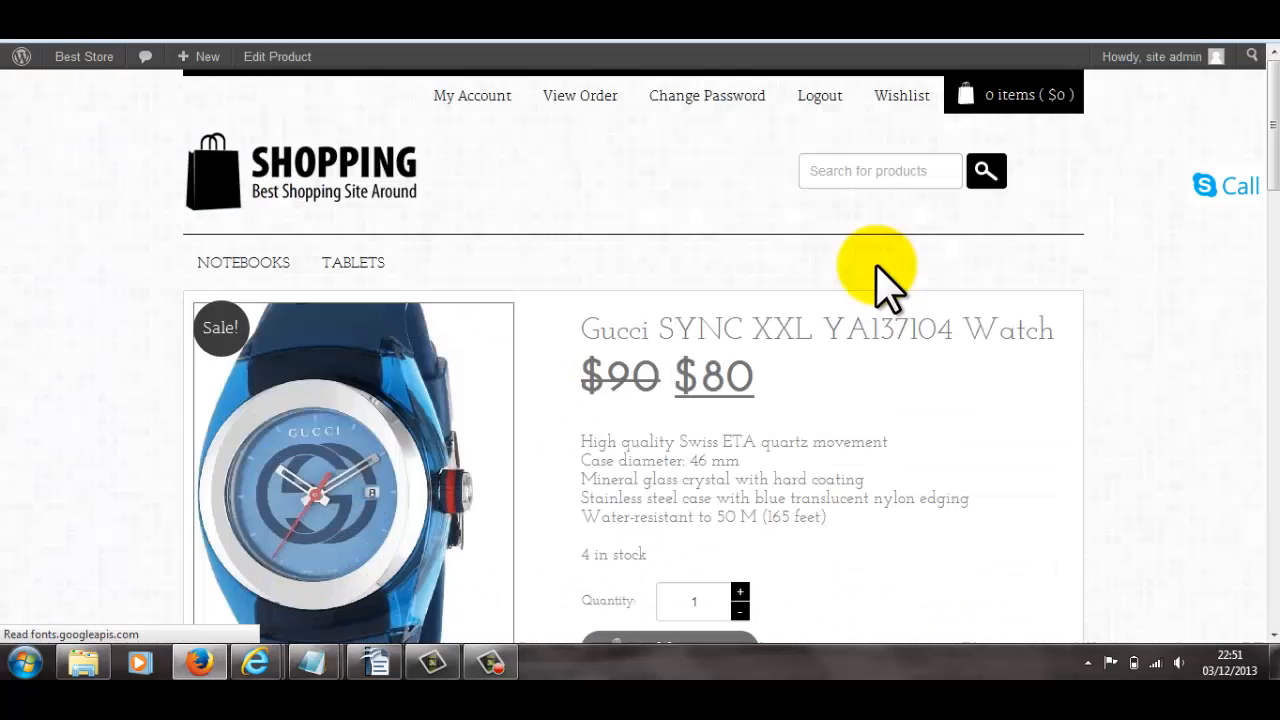
Step: Set the watch's quantity to 2, add it to the cart and view the cart
scroll(849, 349, "down", 4)
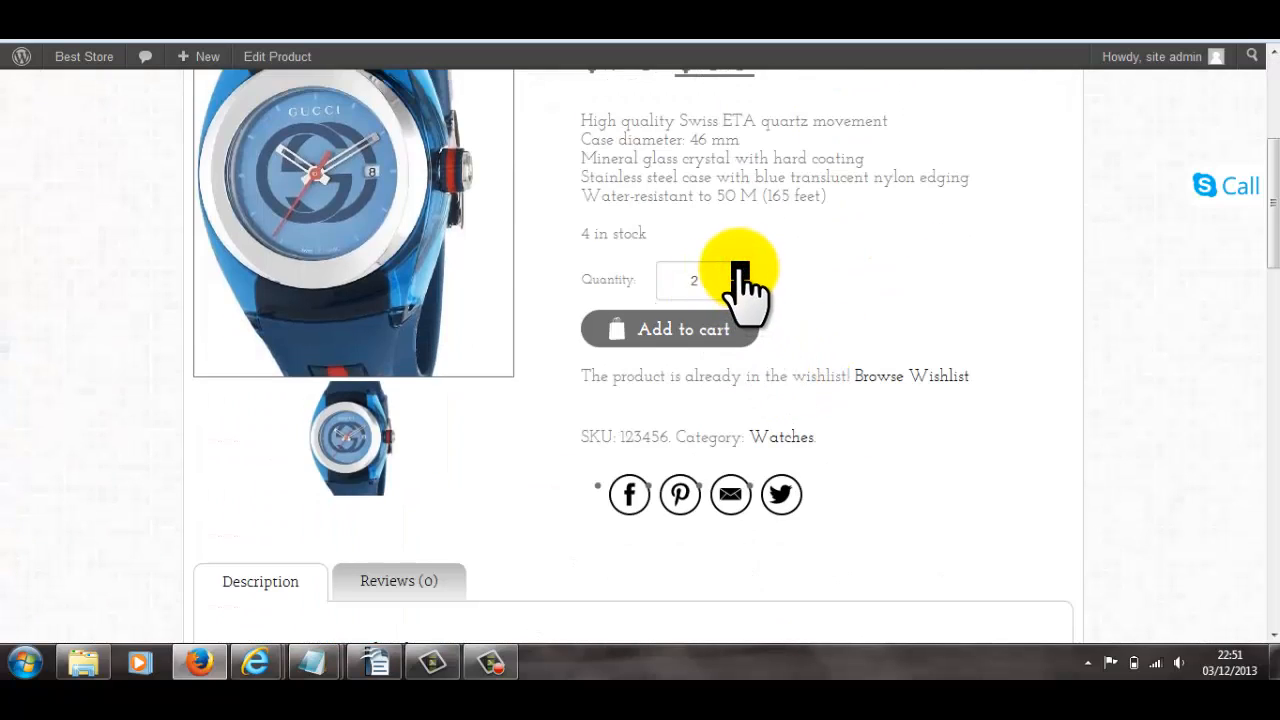
left_click(664, 324)
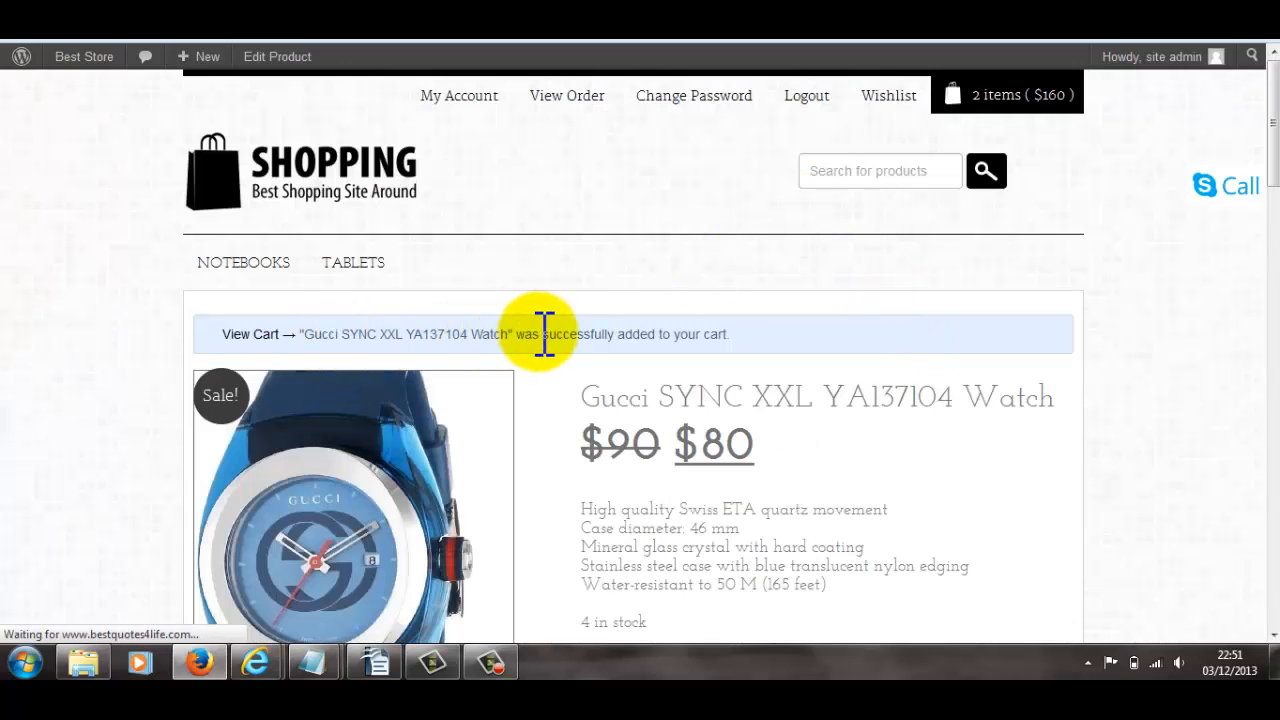
left_click(255, 336)
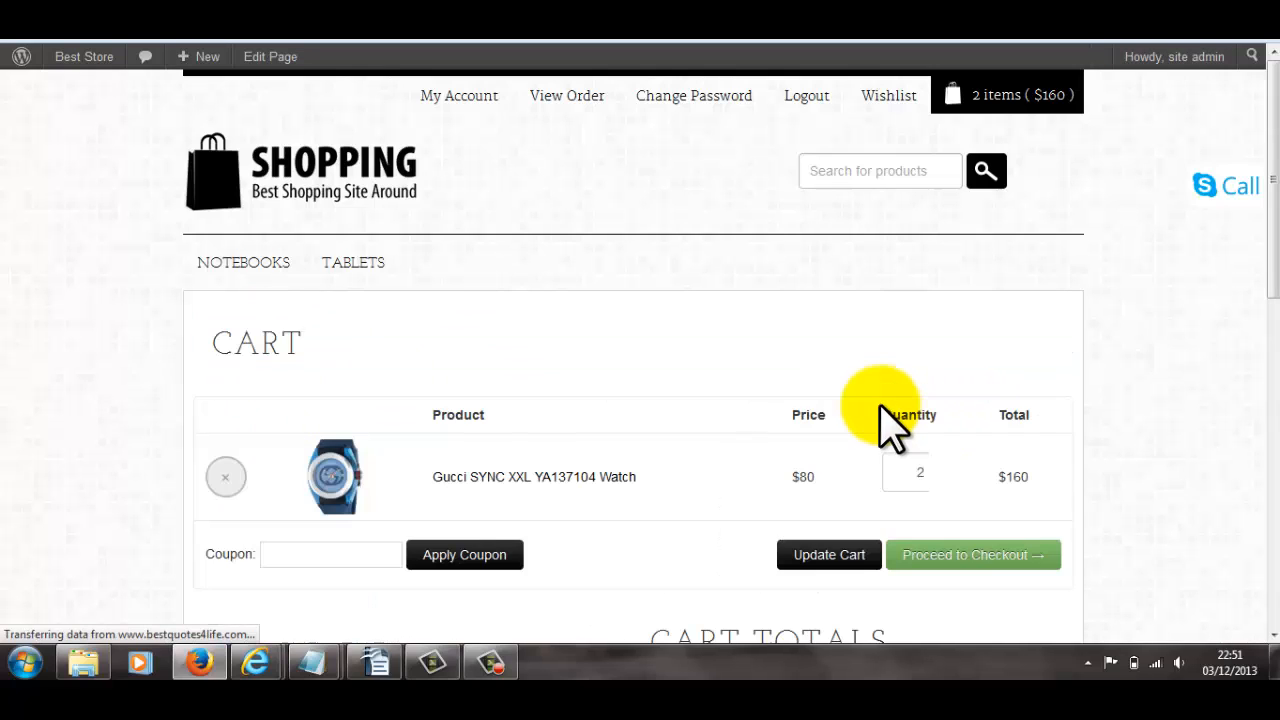
Step: Review the cart's items and totals and proceed to checkout
scroll(786, 415, "down", 3)
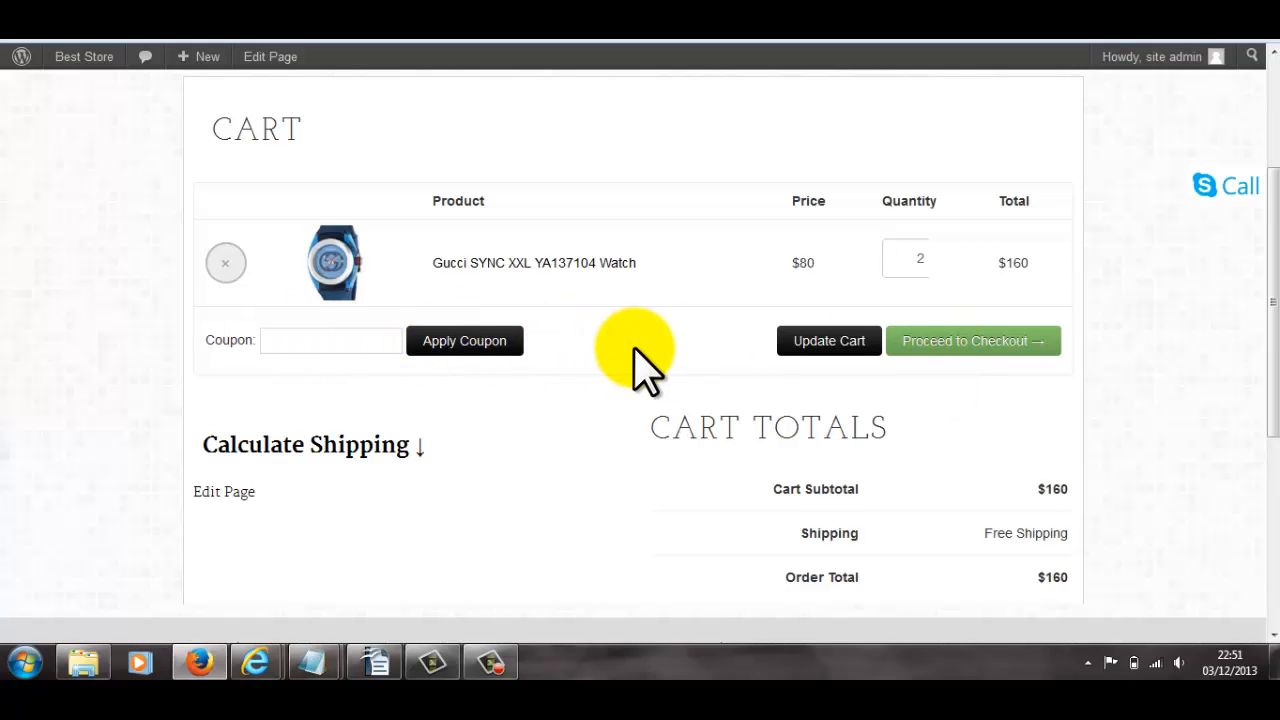
scroll(700, 364, "down", 4)
scroll(1050, 347, "up", 2)
scroll(1043, 330, "up", 2)
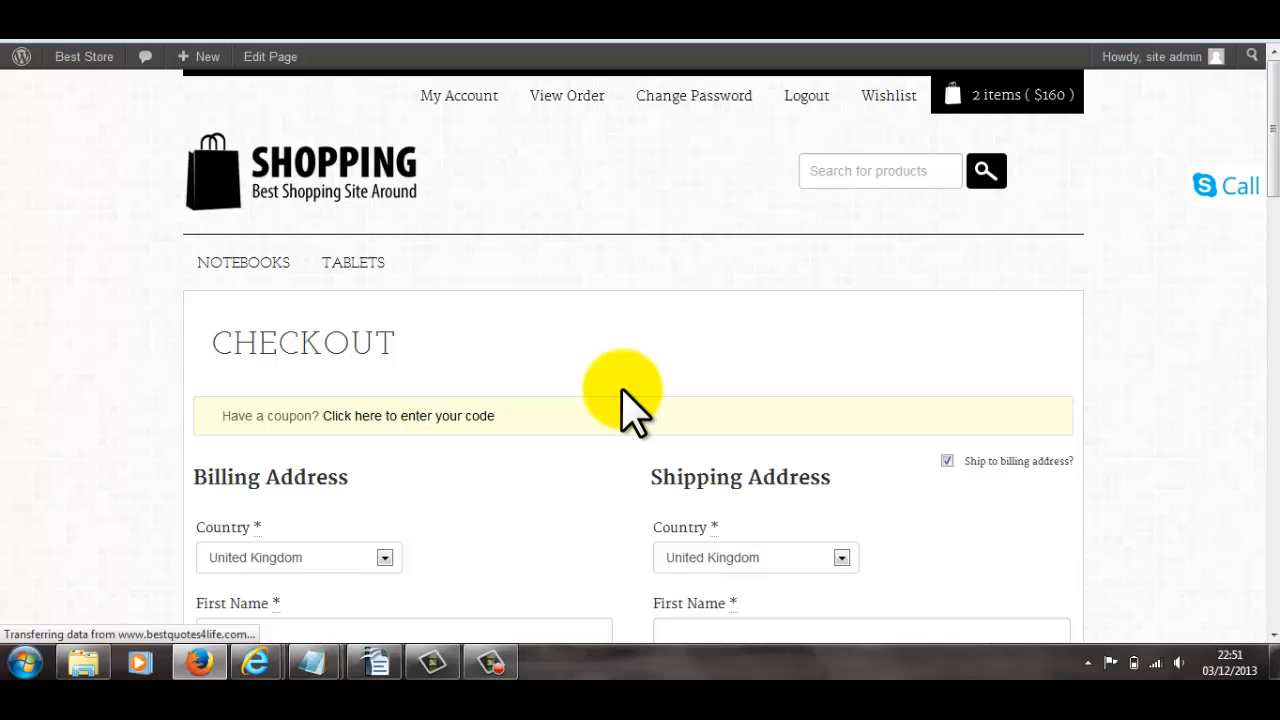
Step: Examine the checkout page's billing and shipping fields, order summary and payment methods
scroll(622, 395, "down", 3)
scroll(400, 330, "down", 4)
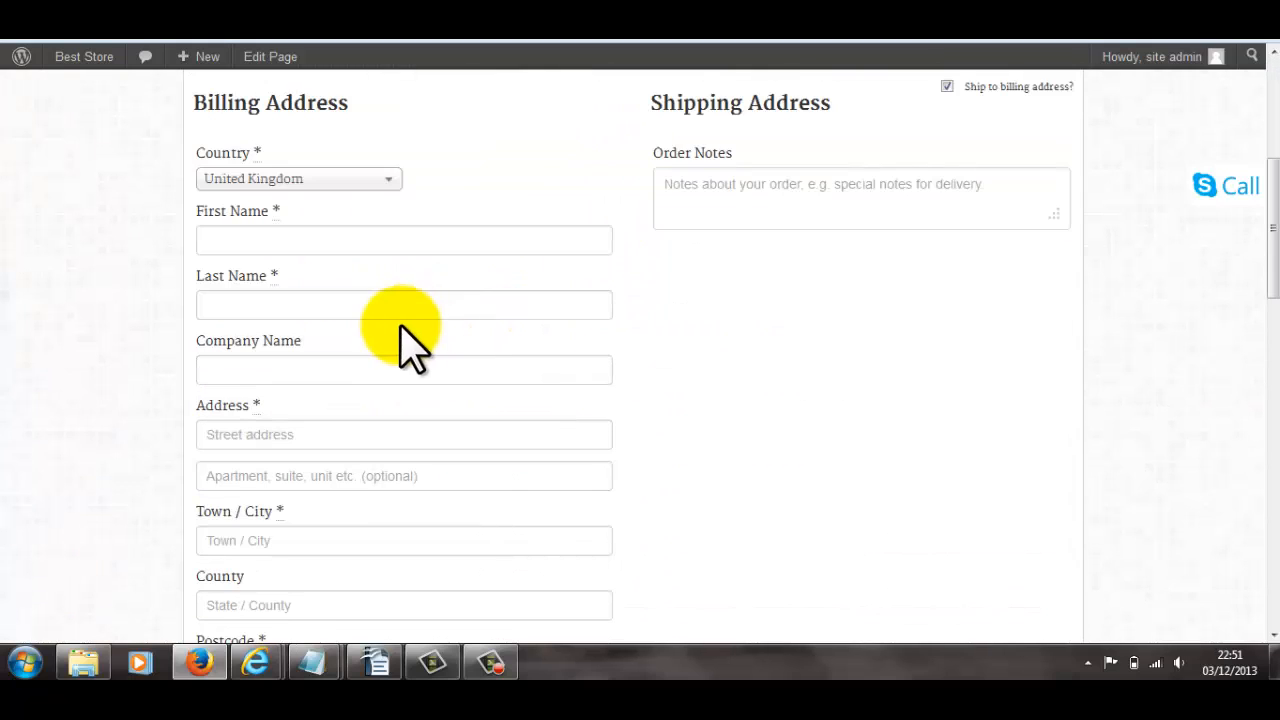
scroll(630, 250, "up", 2)
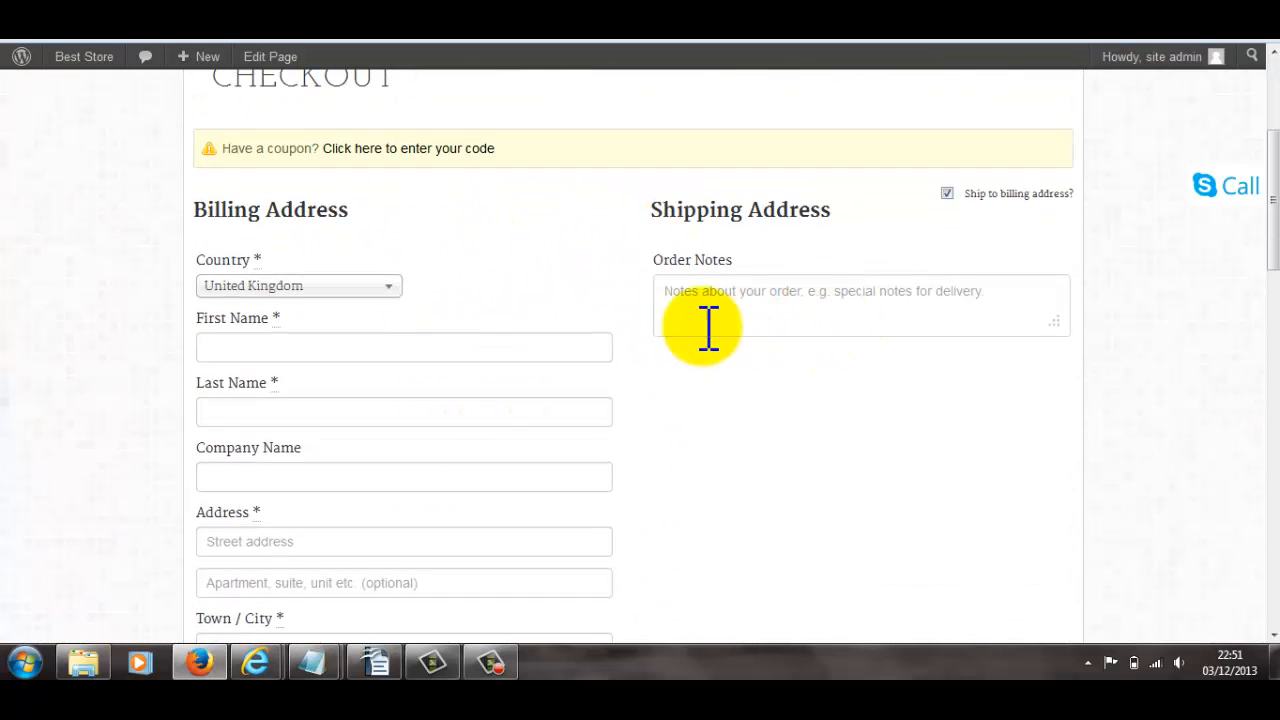
scroll(720, 360, "down", 8)
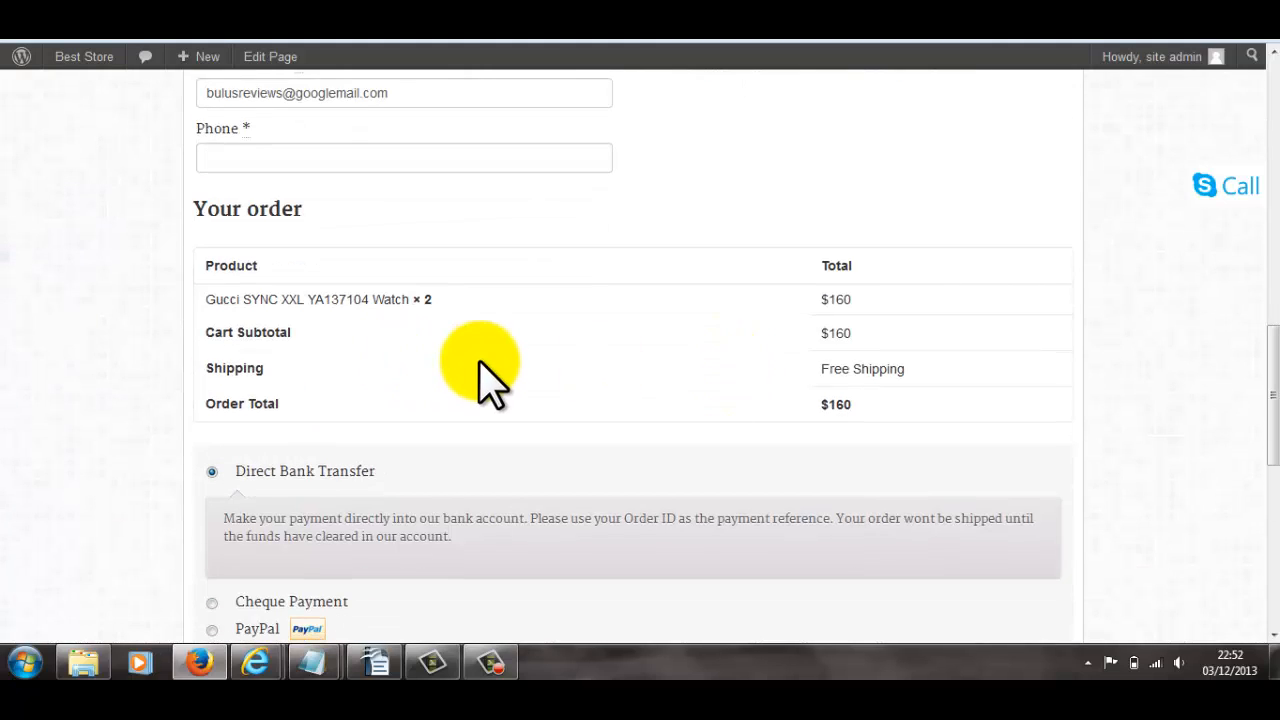
Step: Look over the checkout's payment options down to the order placement, and check the admin product list
scroll(485, 378, "down", 4)
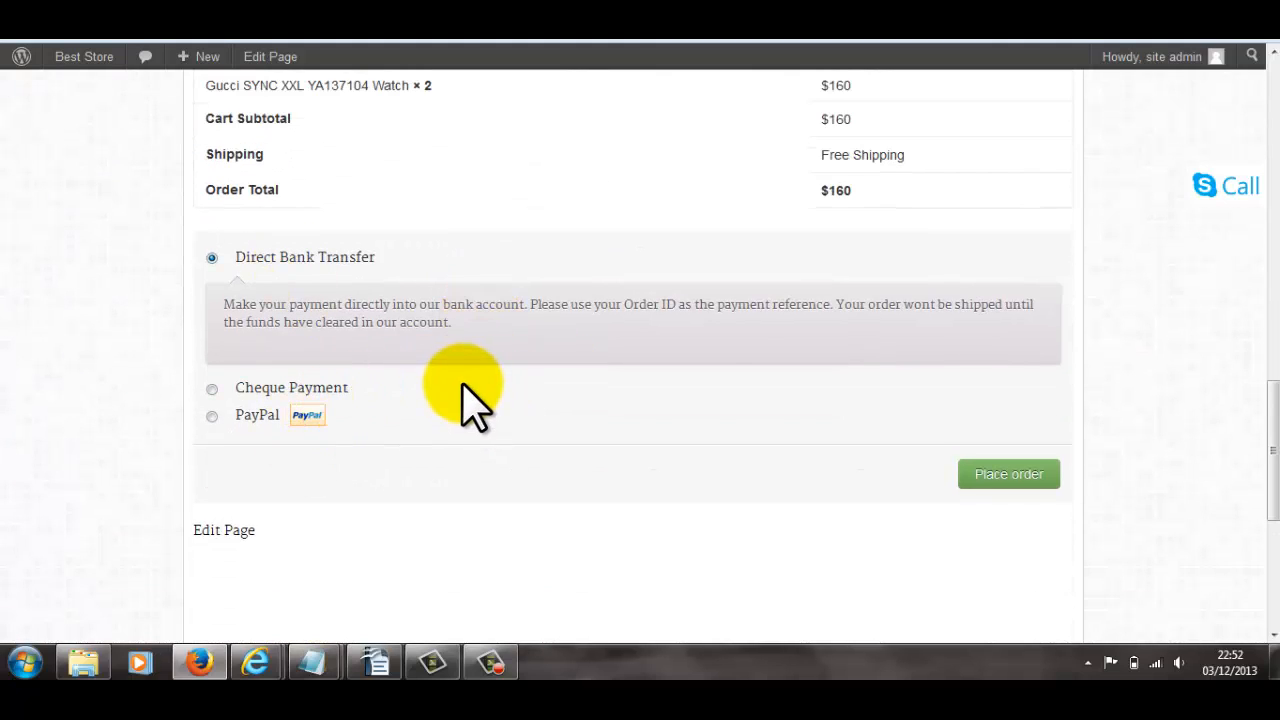
scroll(475, 400, "up", 15)
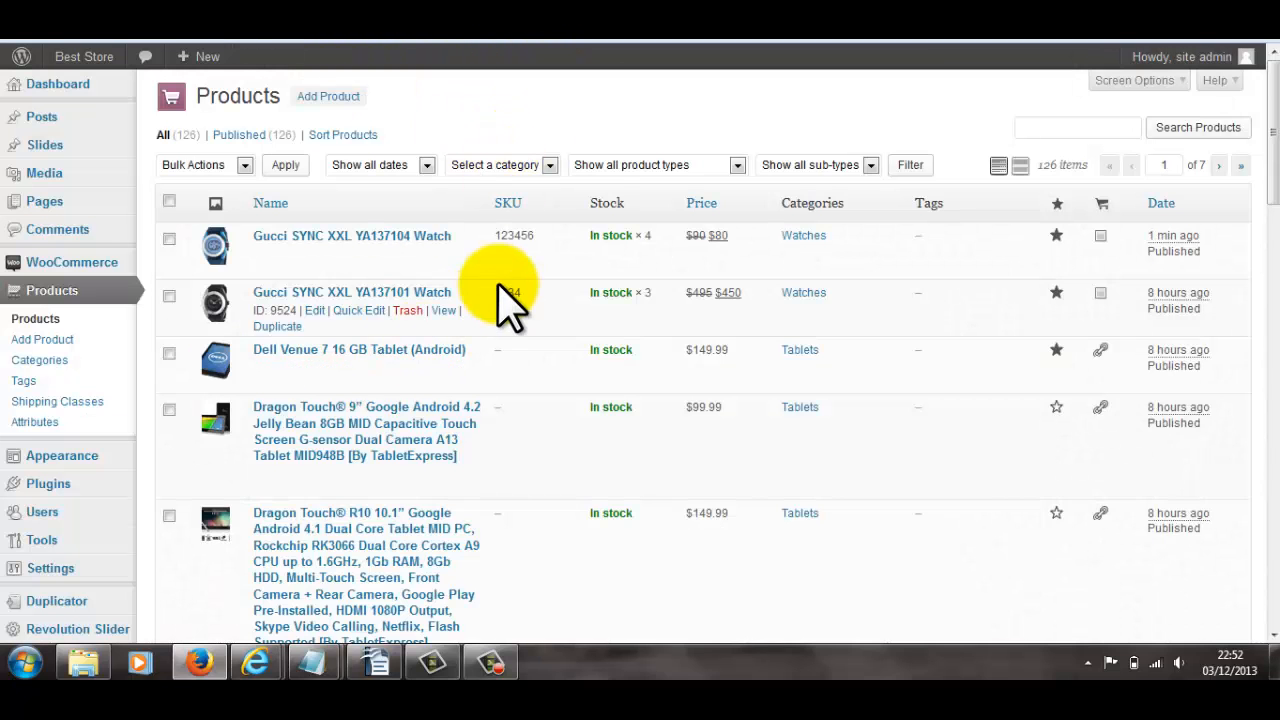
scroll(500, 294, "down", 5)
scroll(500, 300, "up", 5)
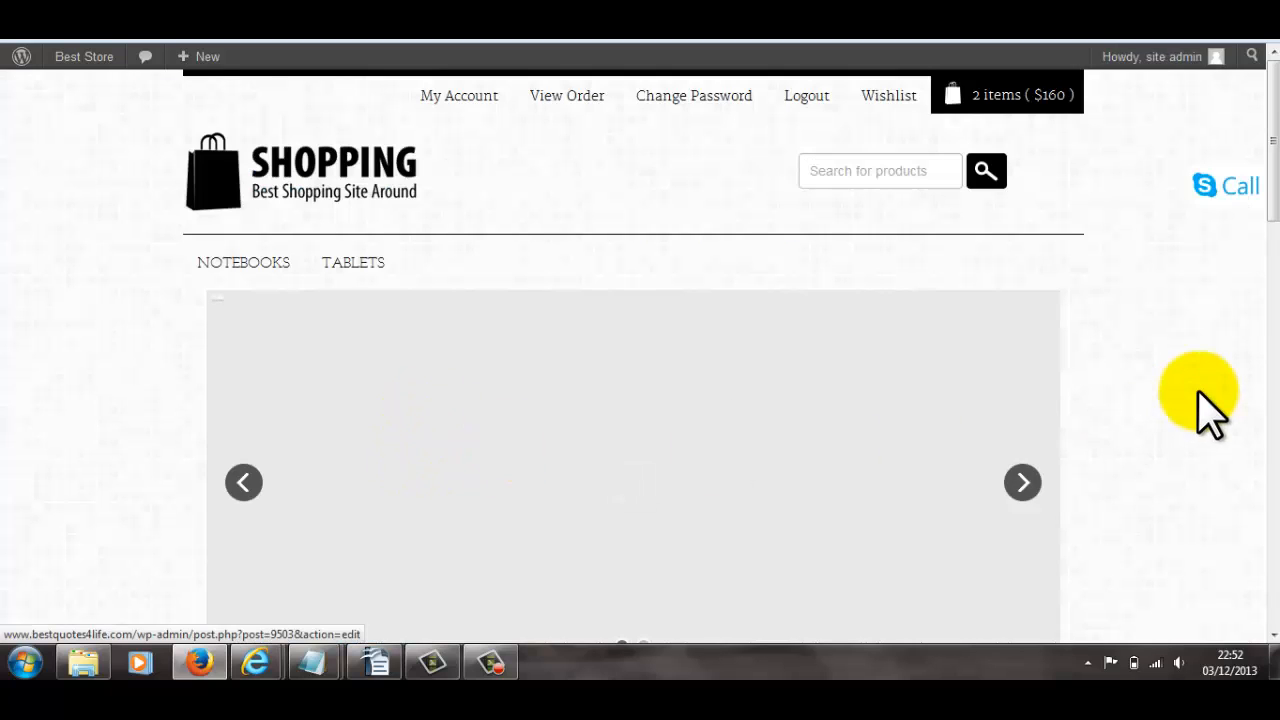
Step: Open the Dell Venue 7 16 GB Tablet from the featured products on the store's home page
scroll(1160, 423, "down", 10)
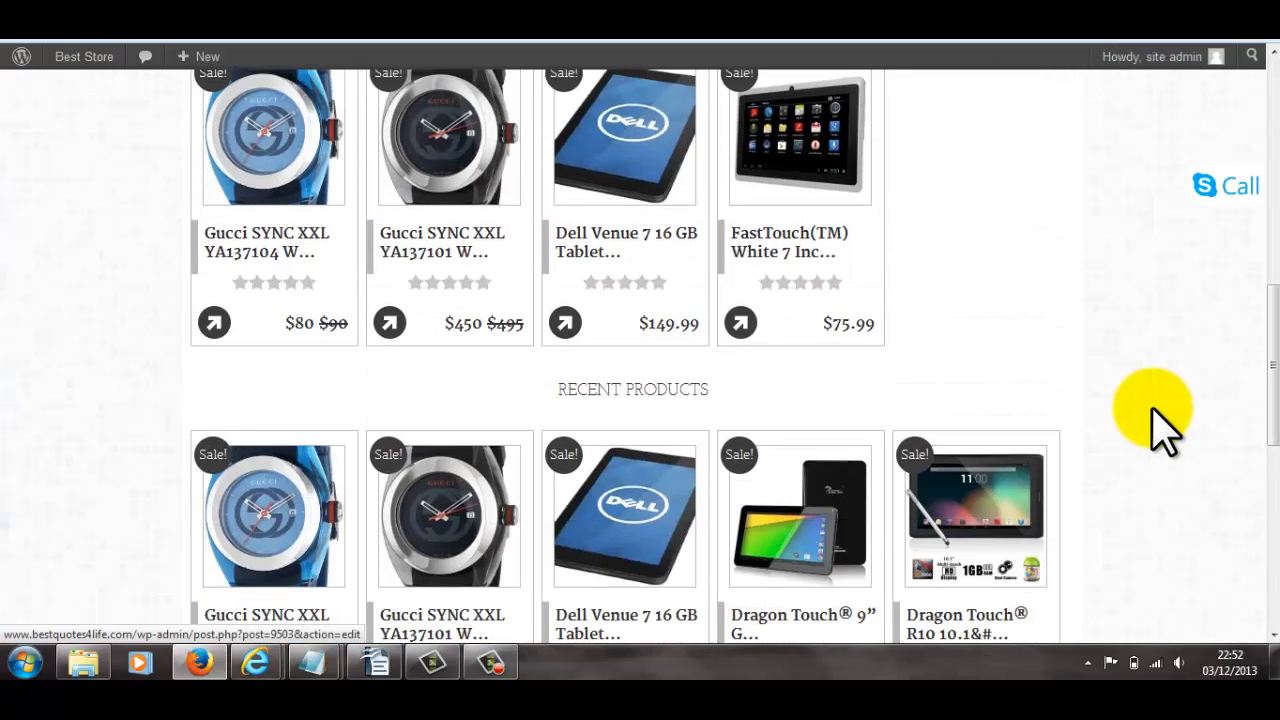
scroll(1160, 425, "up", 3)
scroll(1160, 428, "down", 1)
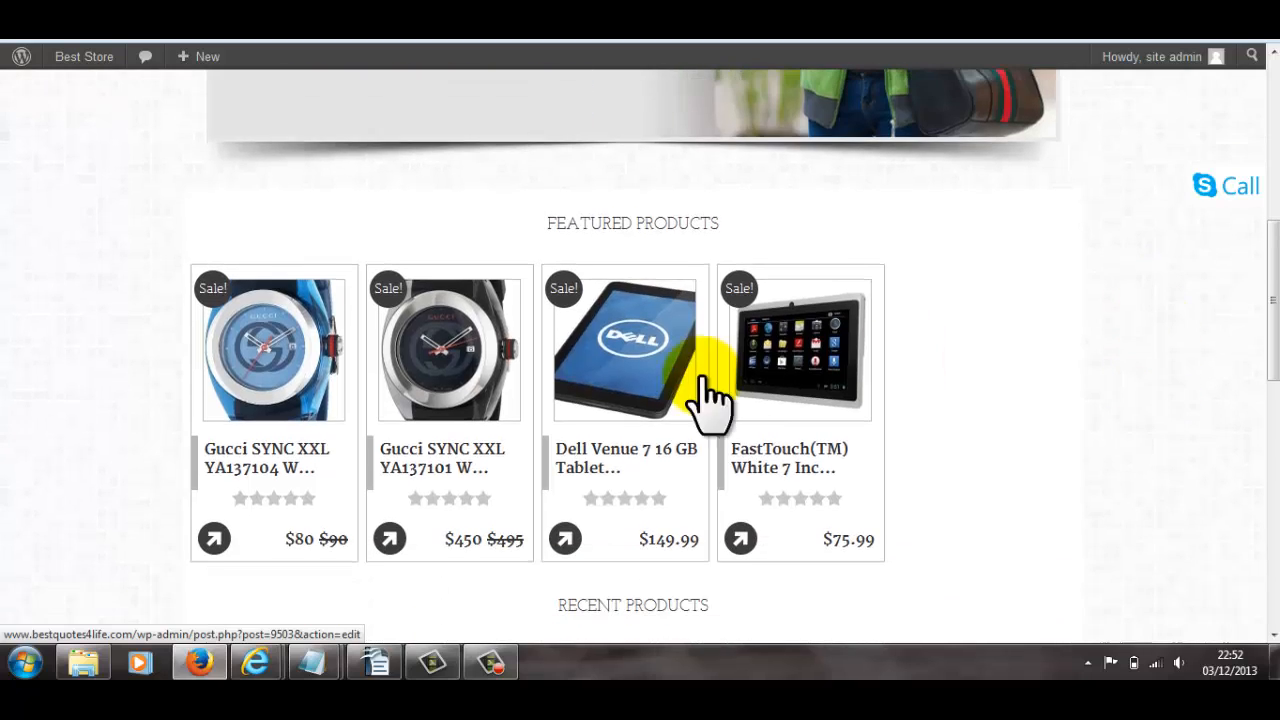
left_click(650, 362)
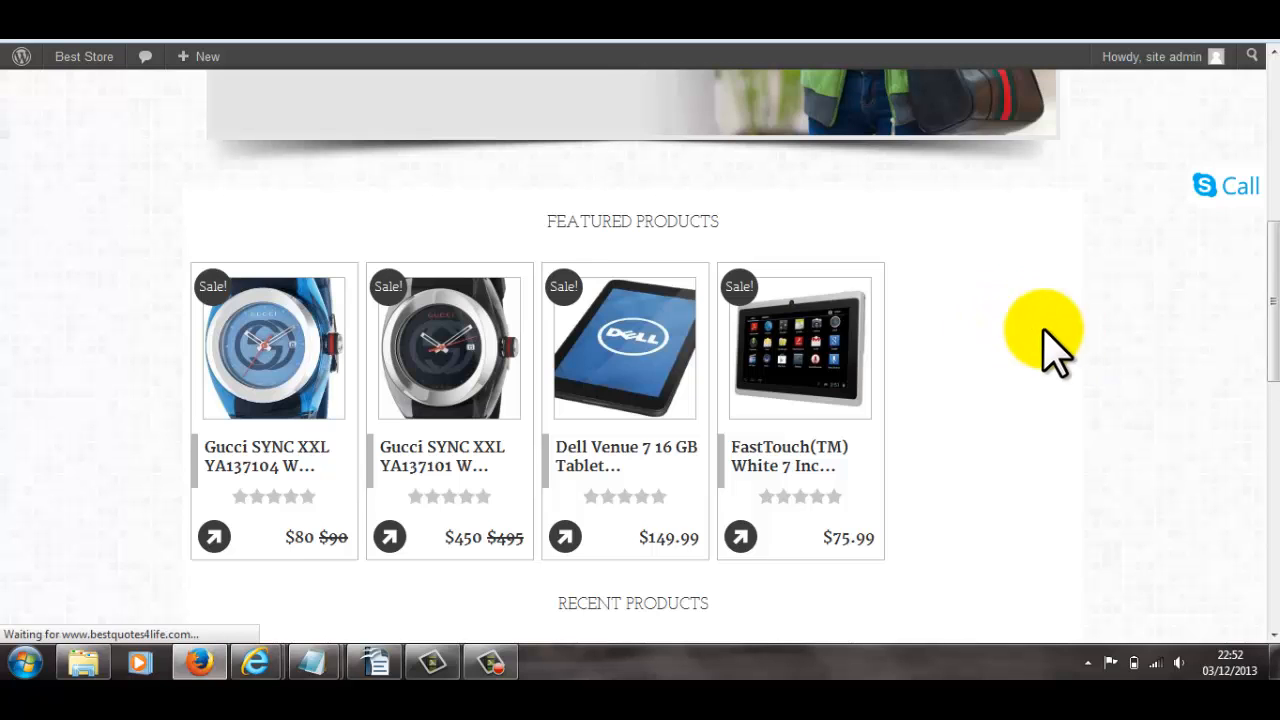
Step: Follow the Dell tablet's Order Now link to its Amazon listing and return to the store's product page
scroll(990, 365, "down", 3)
scroll(994, 371, "up", 3)
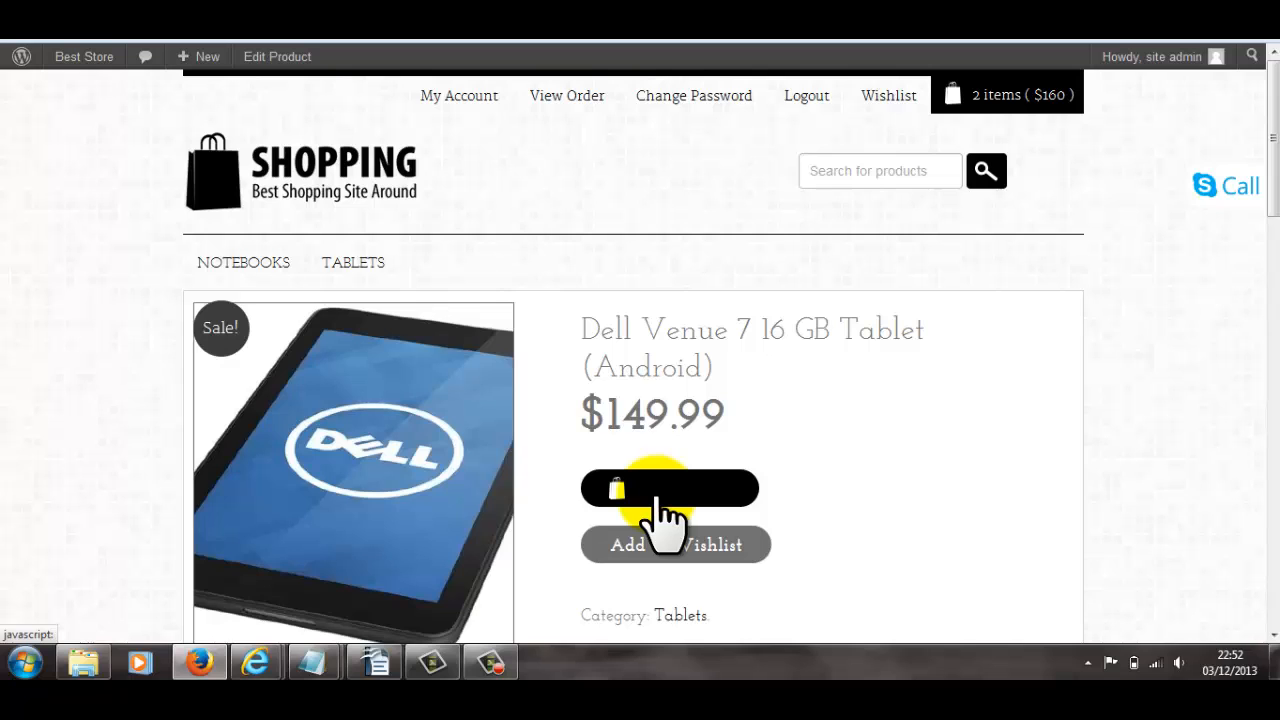
left_click(657, 494)
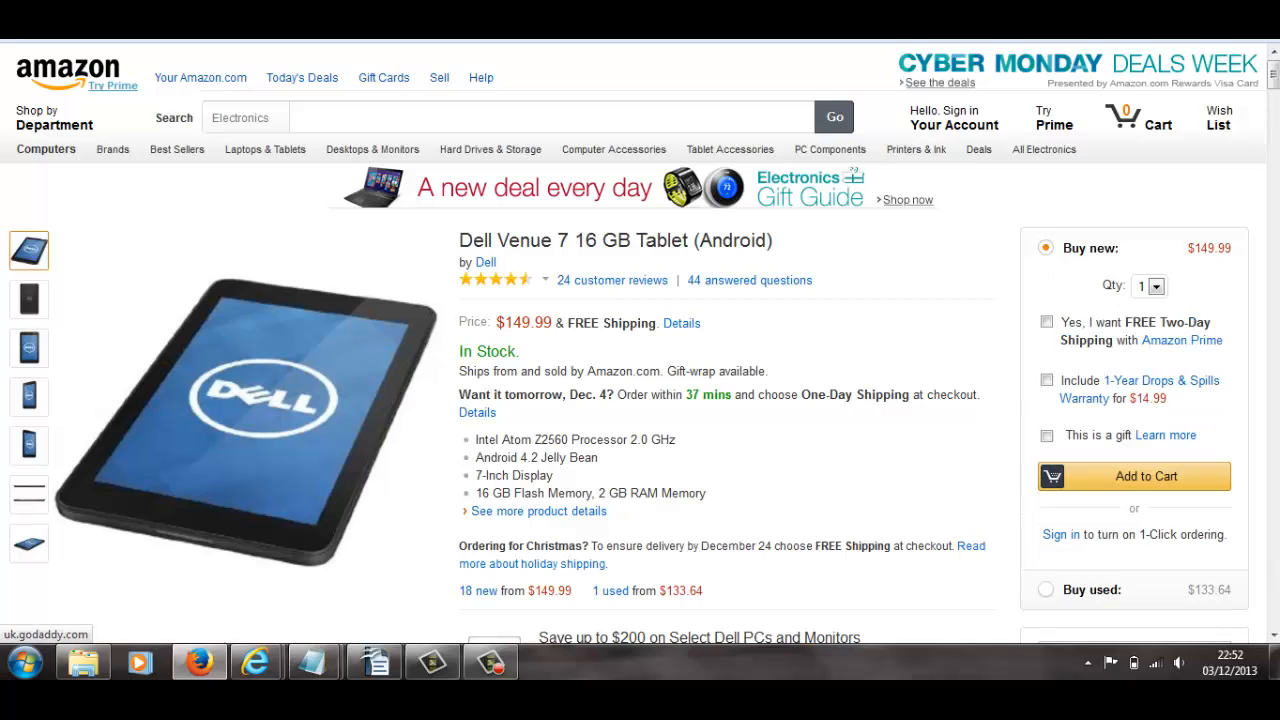
left_click(367, 30)
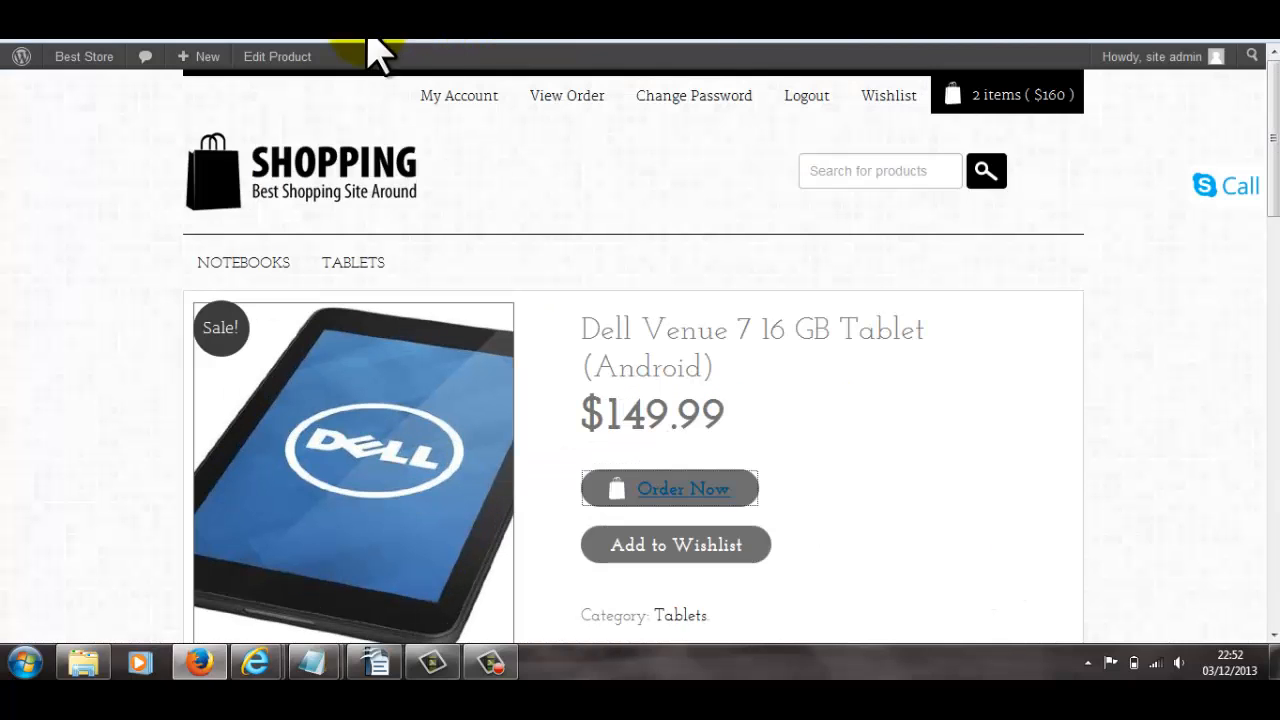
Step: Return to the store's home page and look over its banner, featured products, recent products and footer
left_click(272, 205)
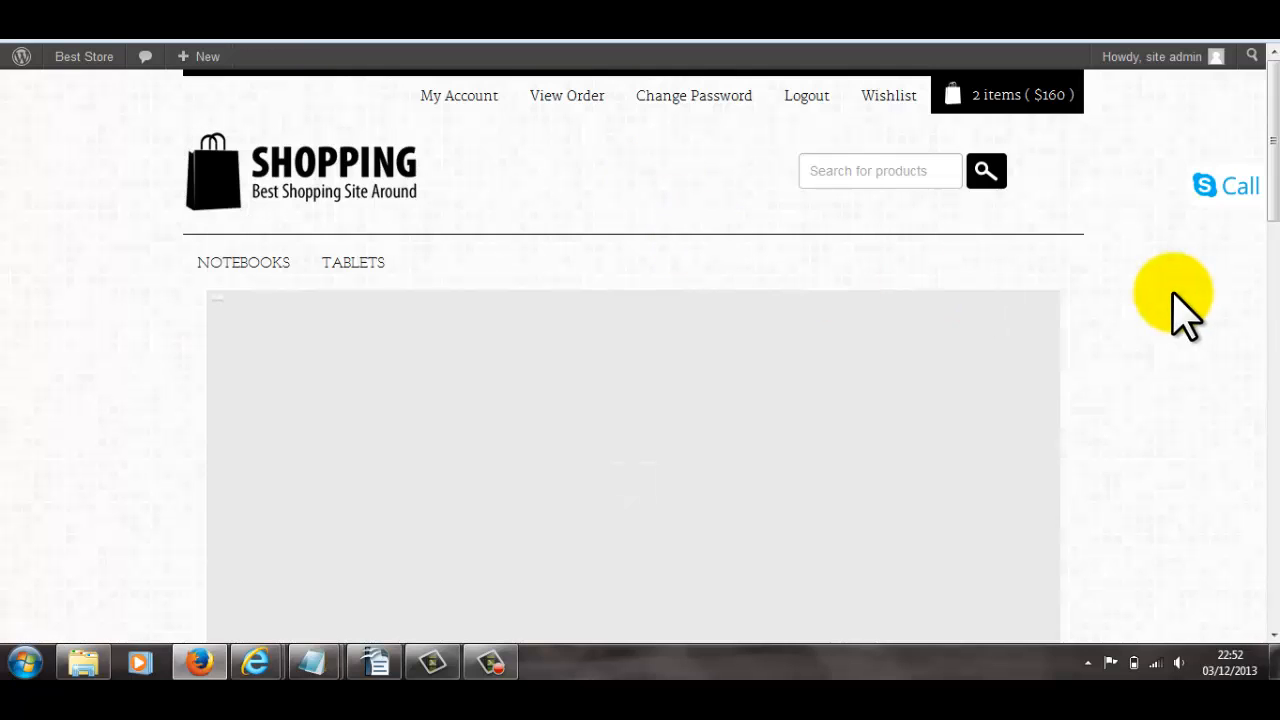
scroll(1168, 297, "down", 2)
scroll(1166, 309, "down", 3)
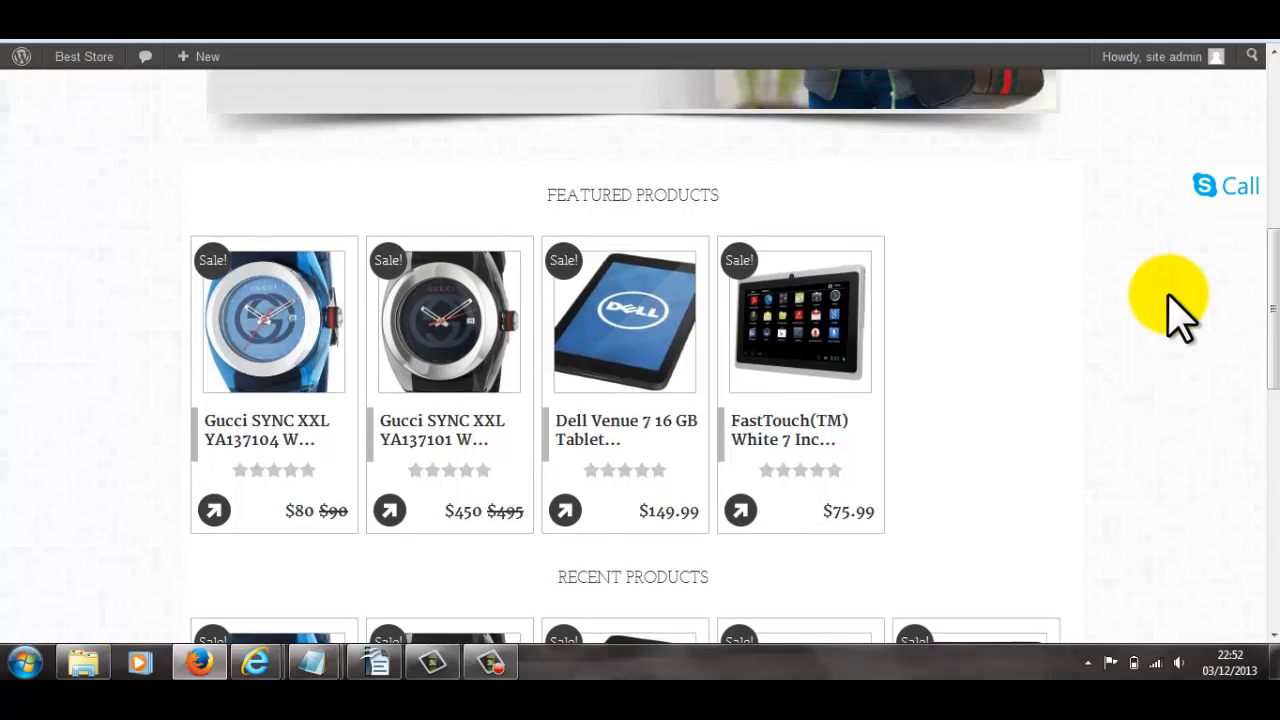
scroll(1034, 214, "up", 5)
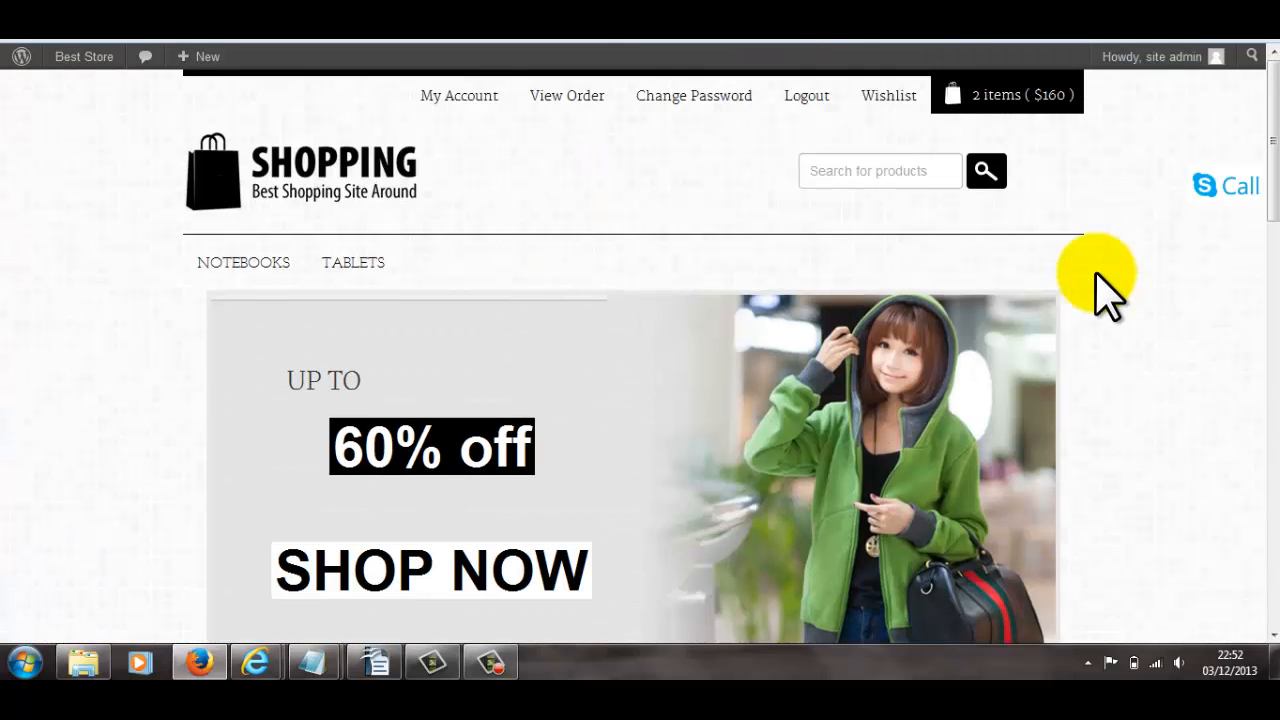
scroll(1097, 275, "down", 5)
scroll(1097, 275, "down", 5)
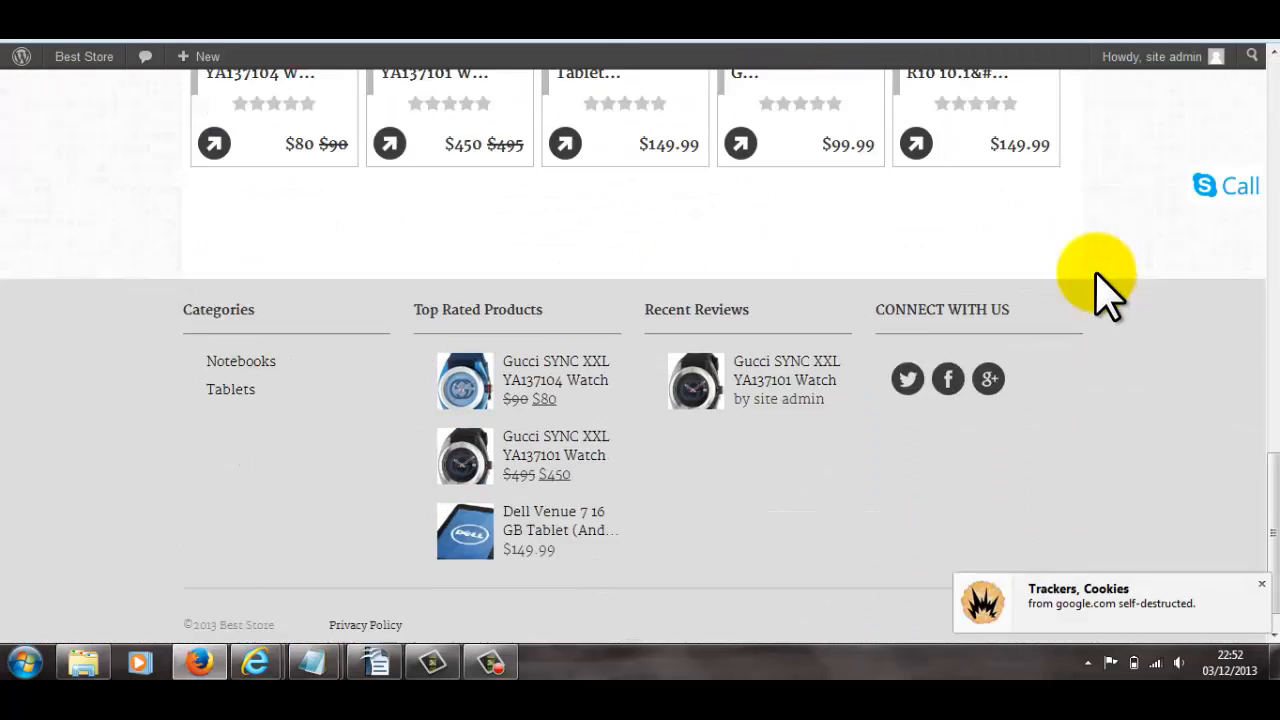
scroll(1054, 383, "up", 10)
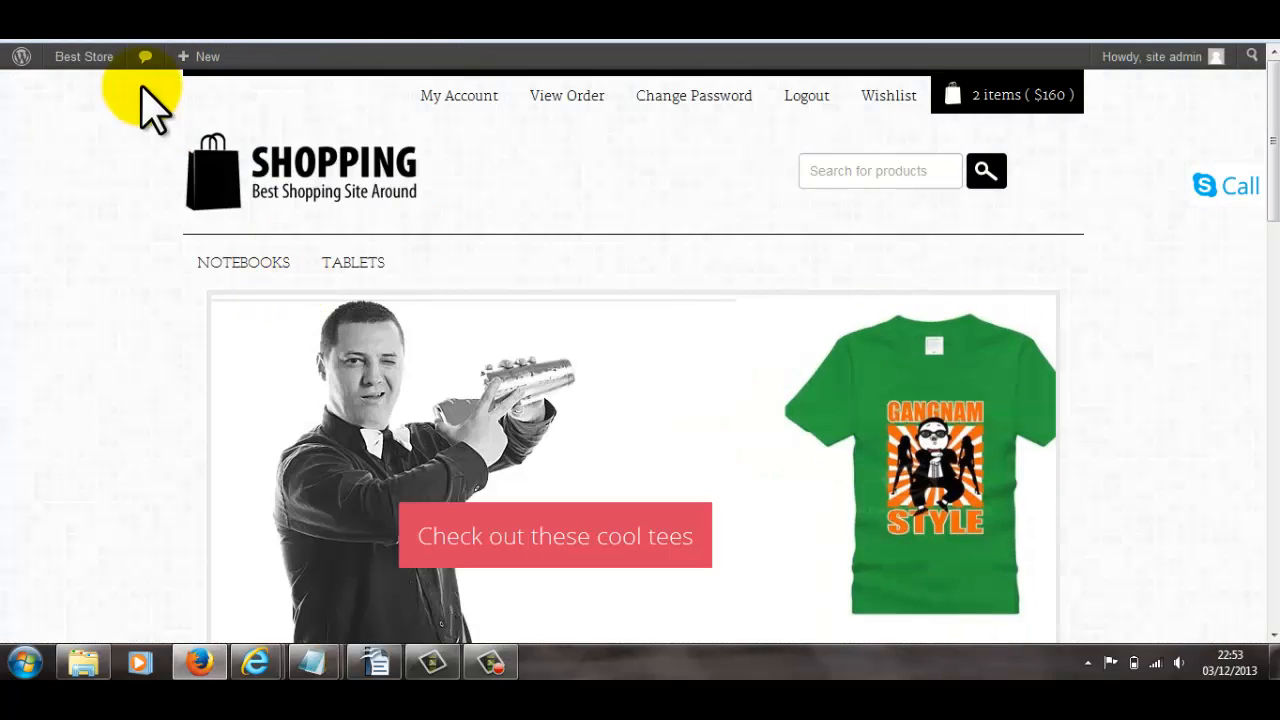
Step: Go to the site's admin dashboard and open the Amazon to WP import page
mouse_move(94, 60)
left_click(86, 88)
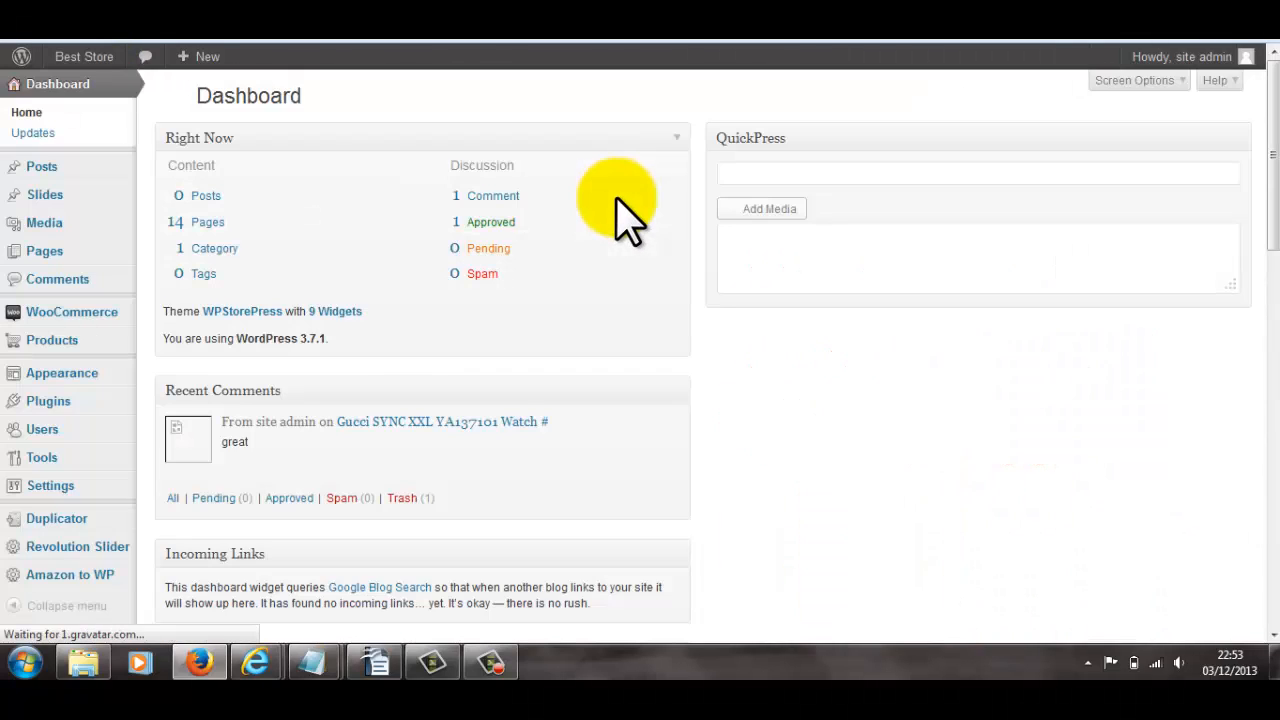
left_click(98, 575)
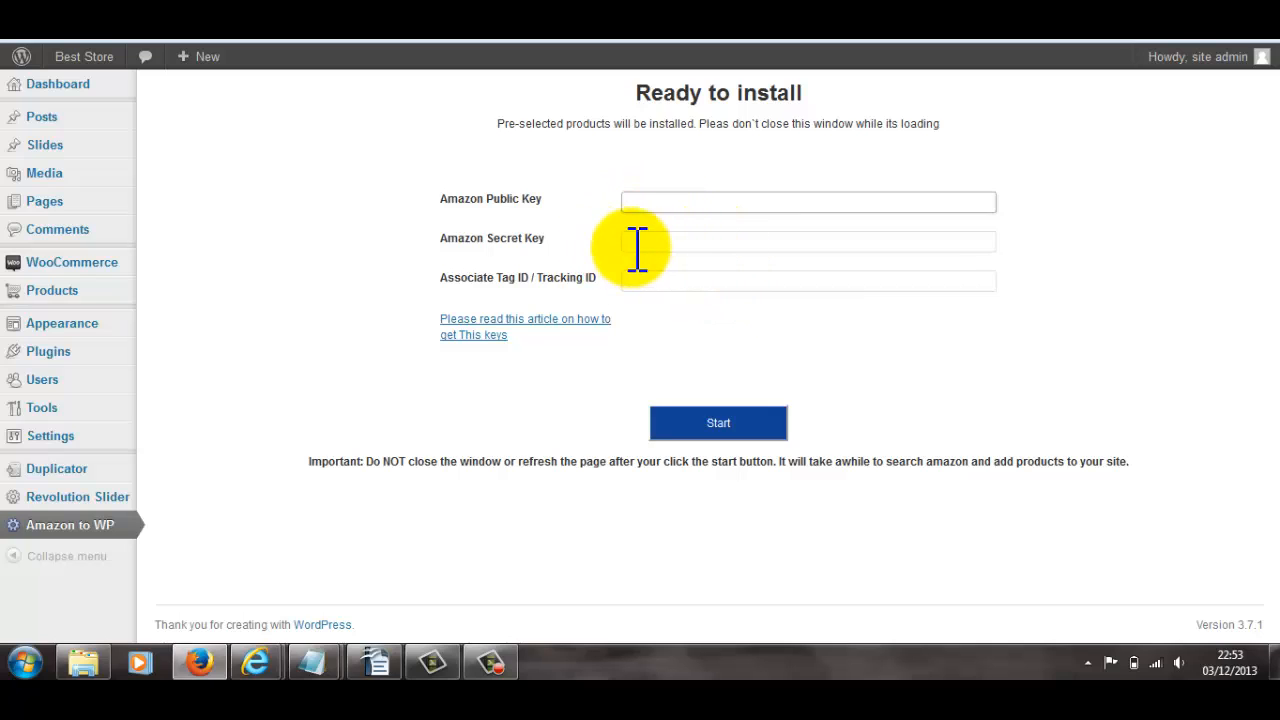
Step: Fill in the Amazon public key, Amazon secret key and associate tracking ID, and start the product import
type("a")
left_click(682, 223)
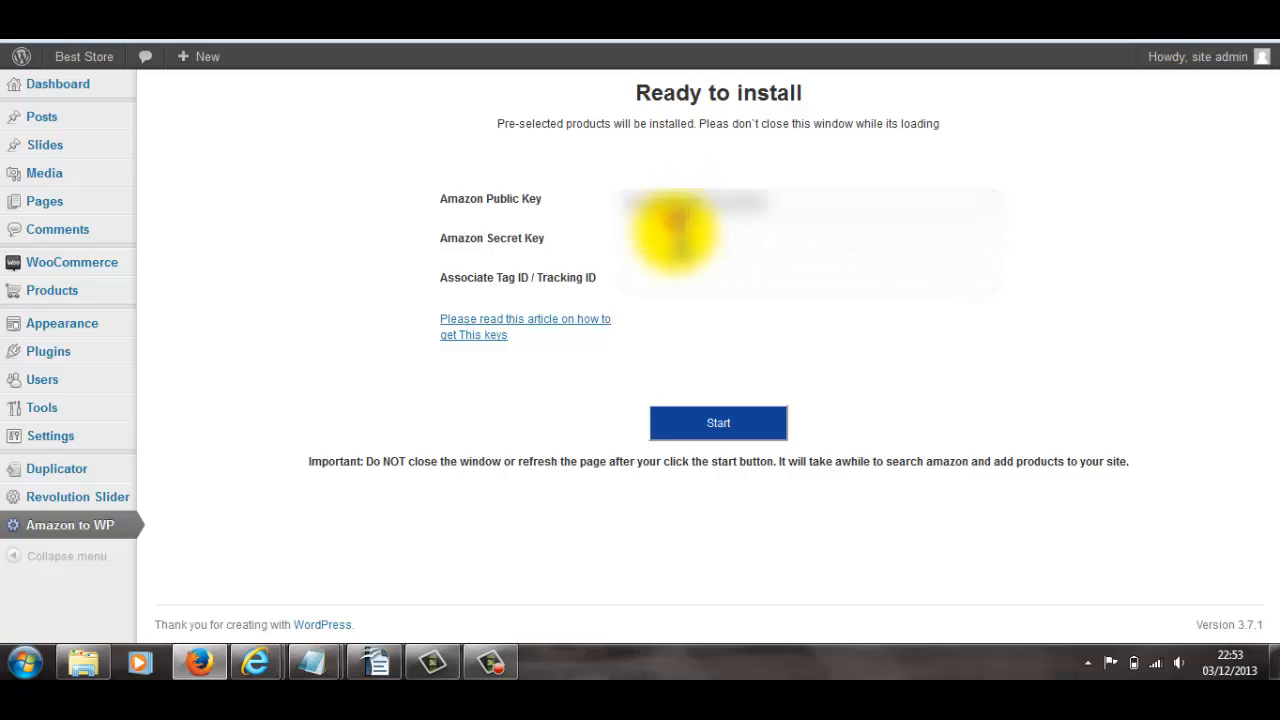
double_click(672, 237)
left_click(666, 266)
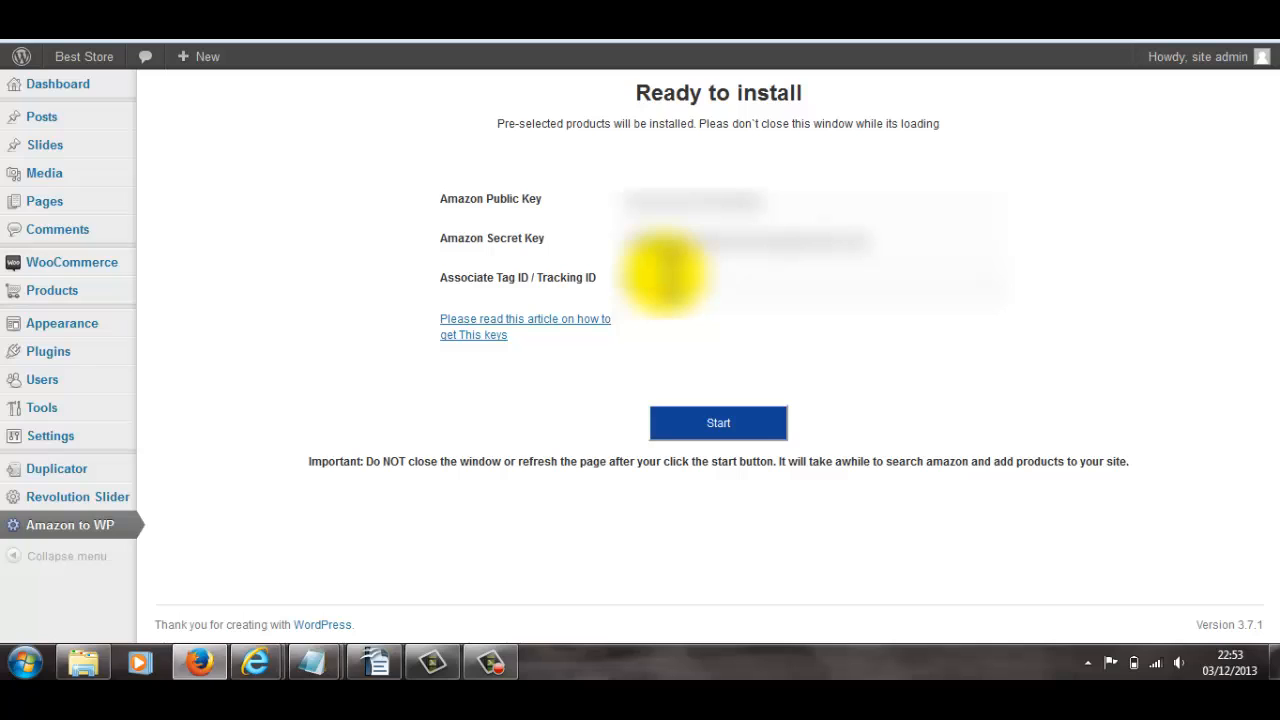
double_click(668, 278)
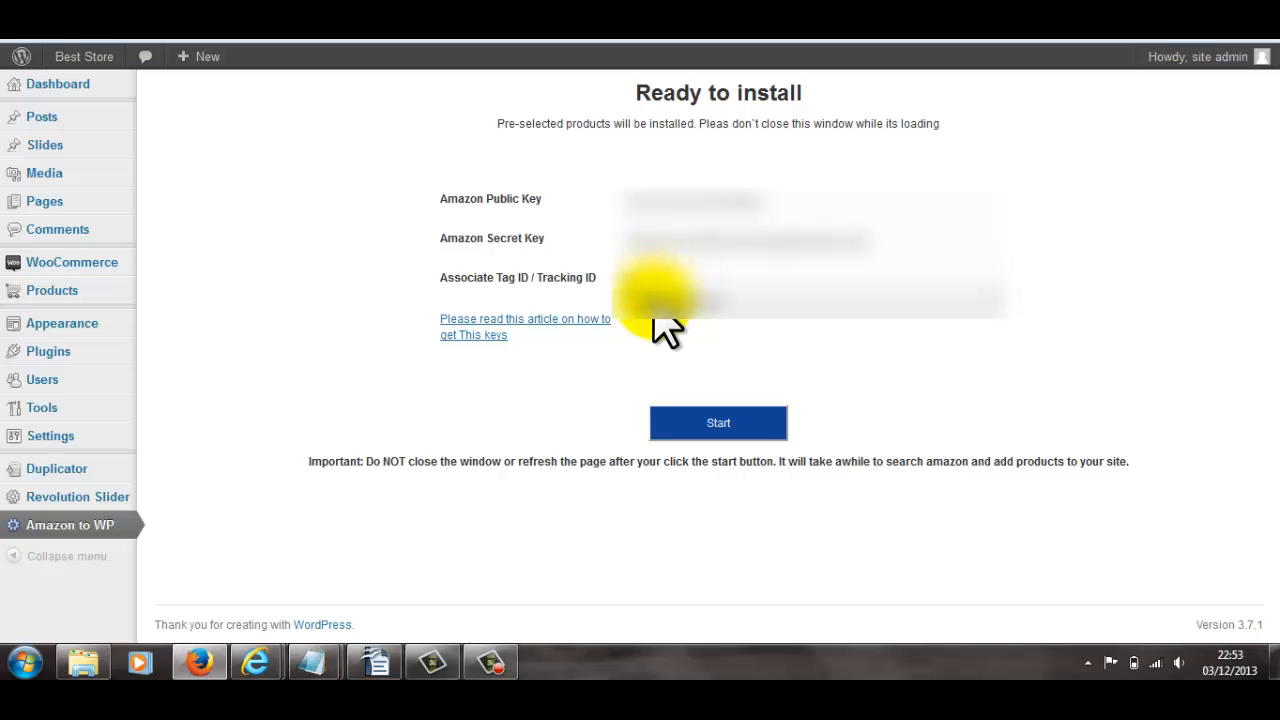
left_click(655, 303)
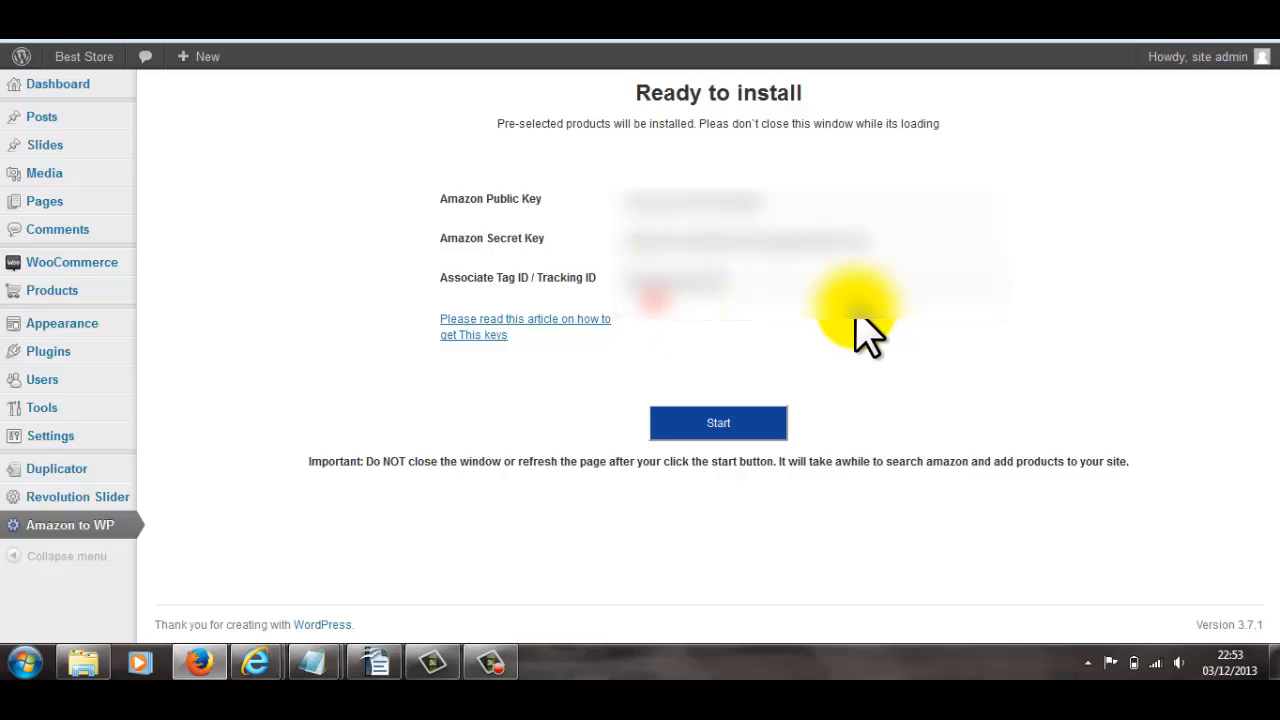
left_click(716, 424)
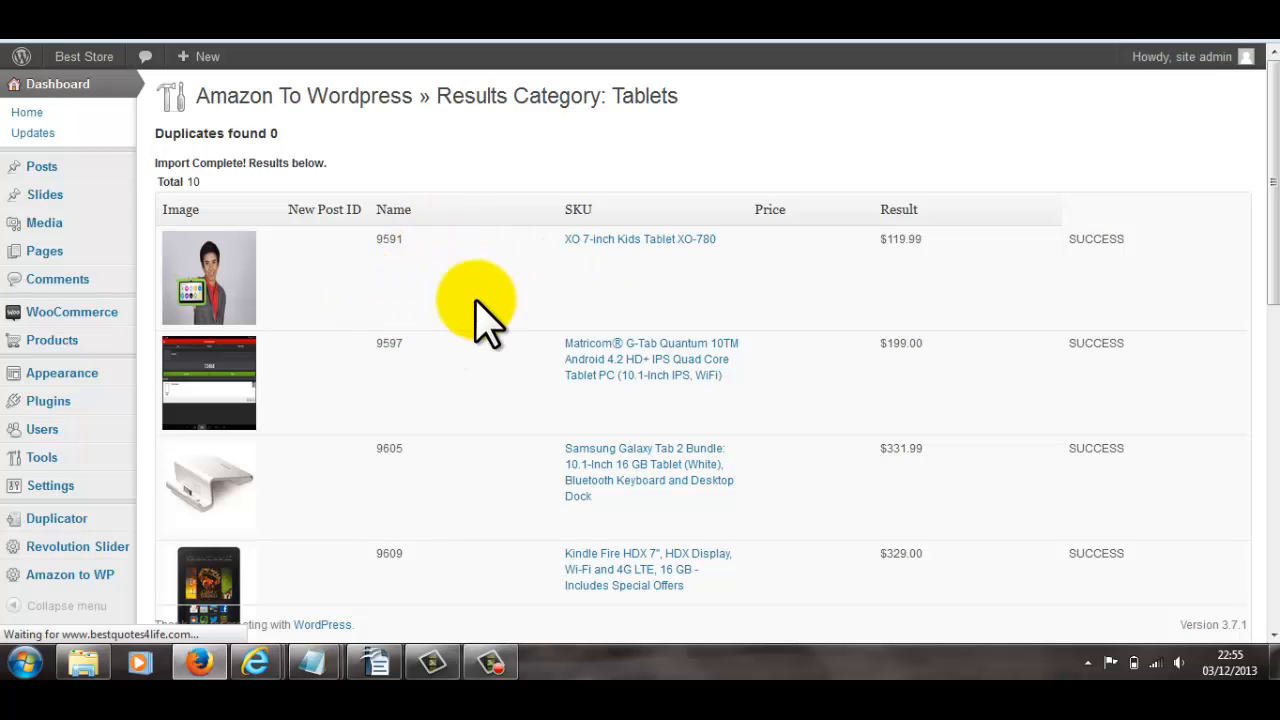
Step: Review the names, prices and import results of the first batches of tablets brought in from Amazon
scroll(865, 325, "down", 10)
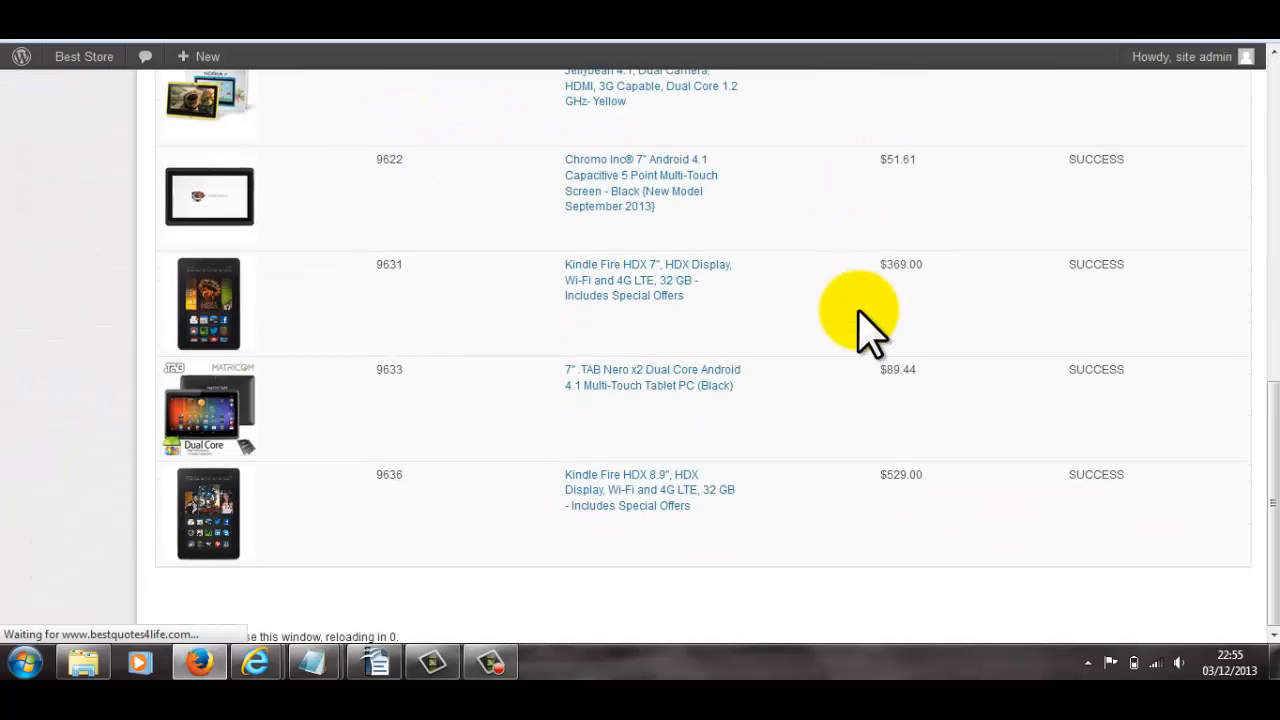
scroll(837, 349, "down", 10)
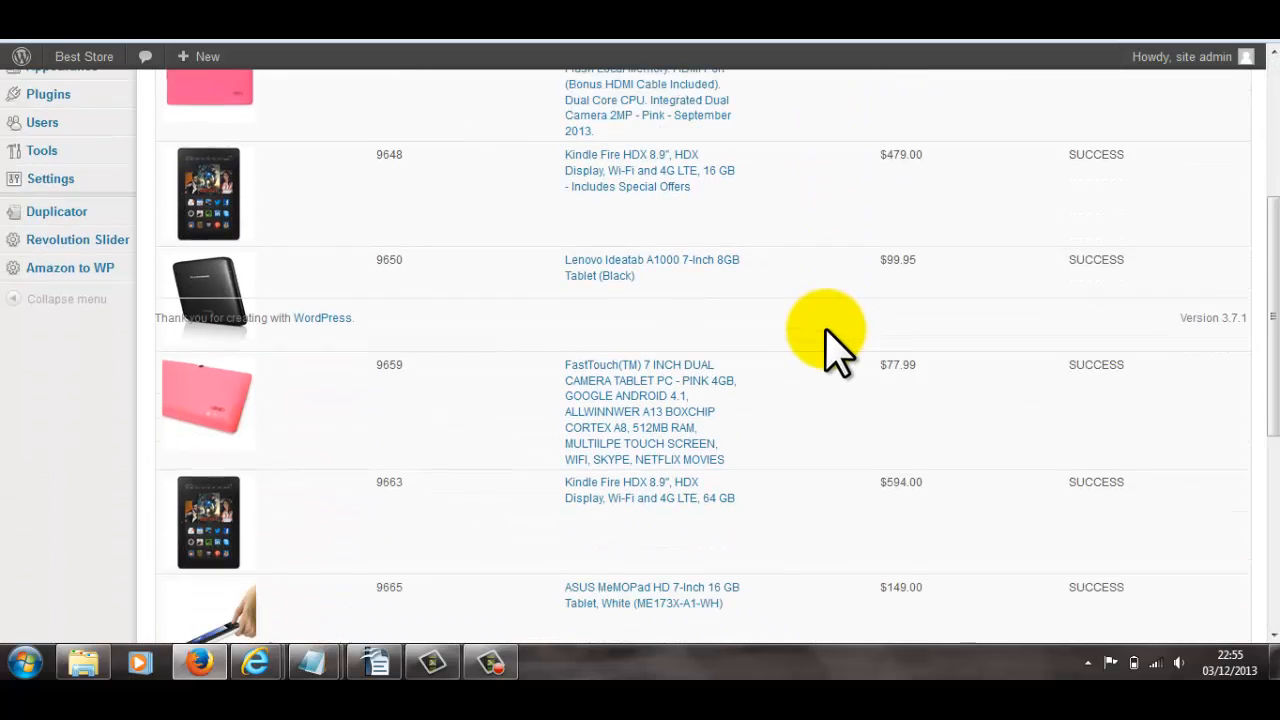
scroll(826, 330, "down", 2)
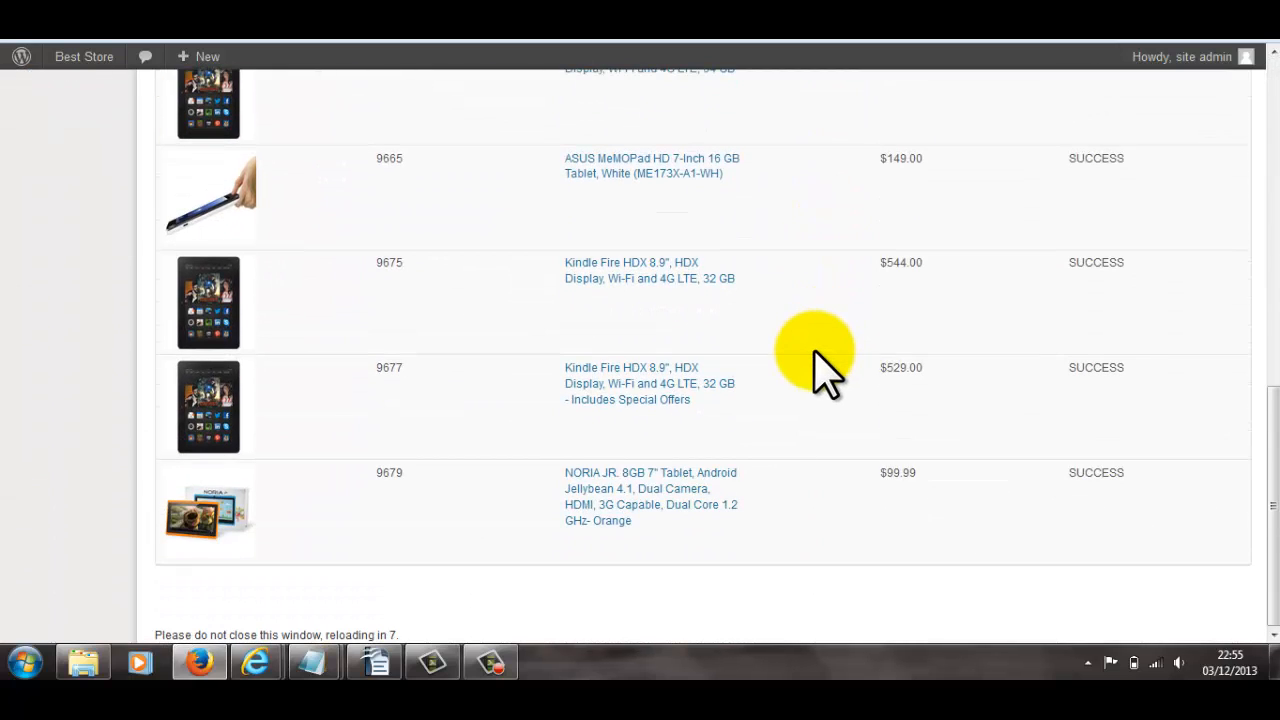
scroll(822, 370, "up", 12)
scroll(822, 370, "down", 12)
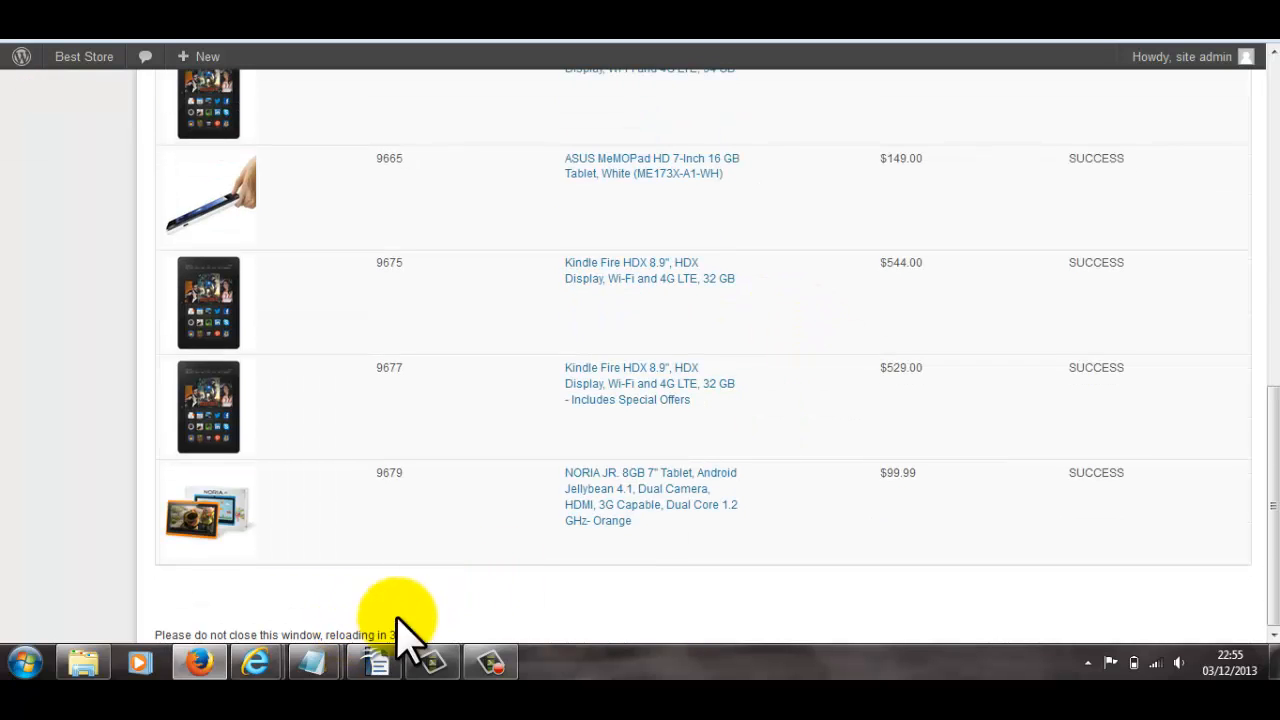
left_click(495, 664)
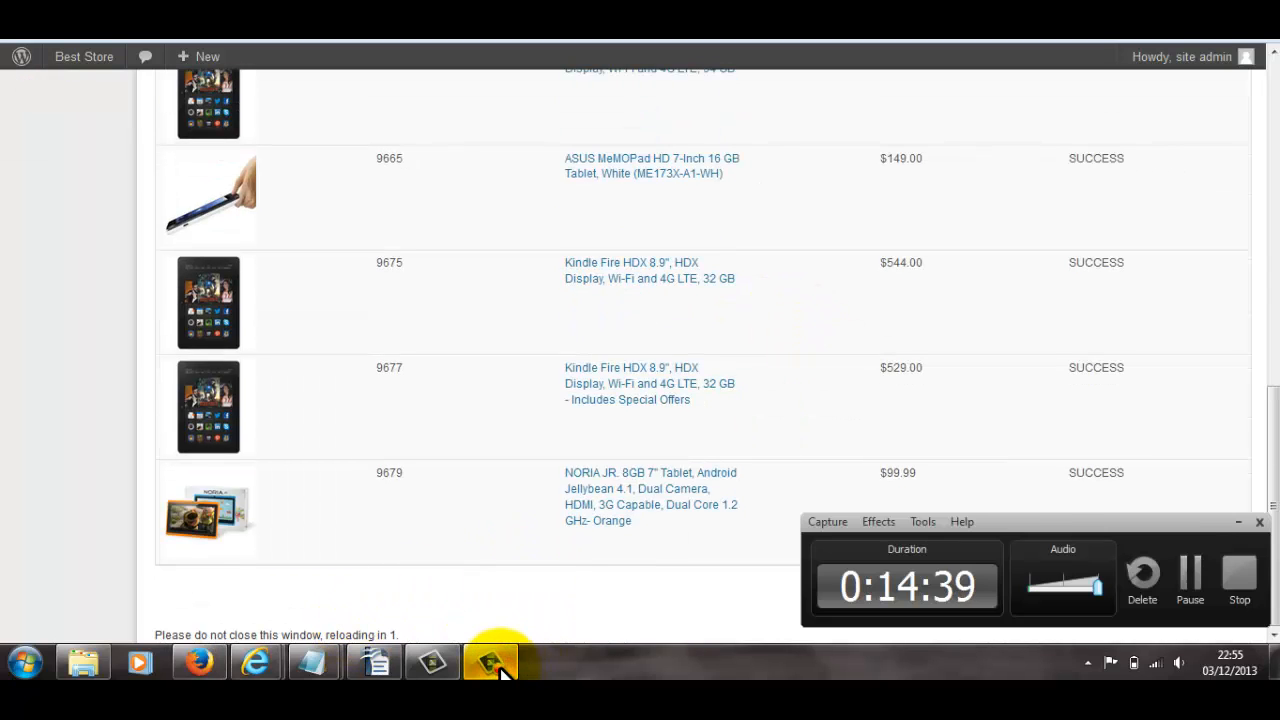
left_click(495, 664)
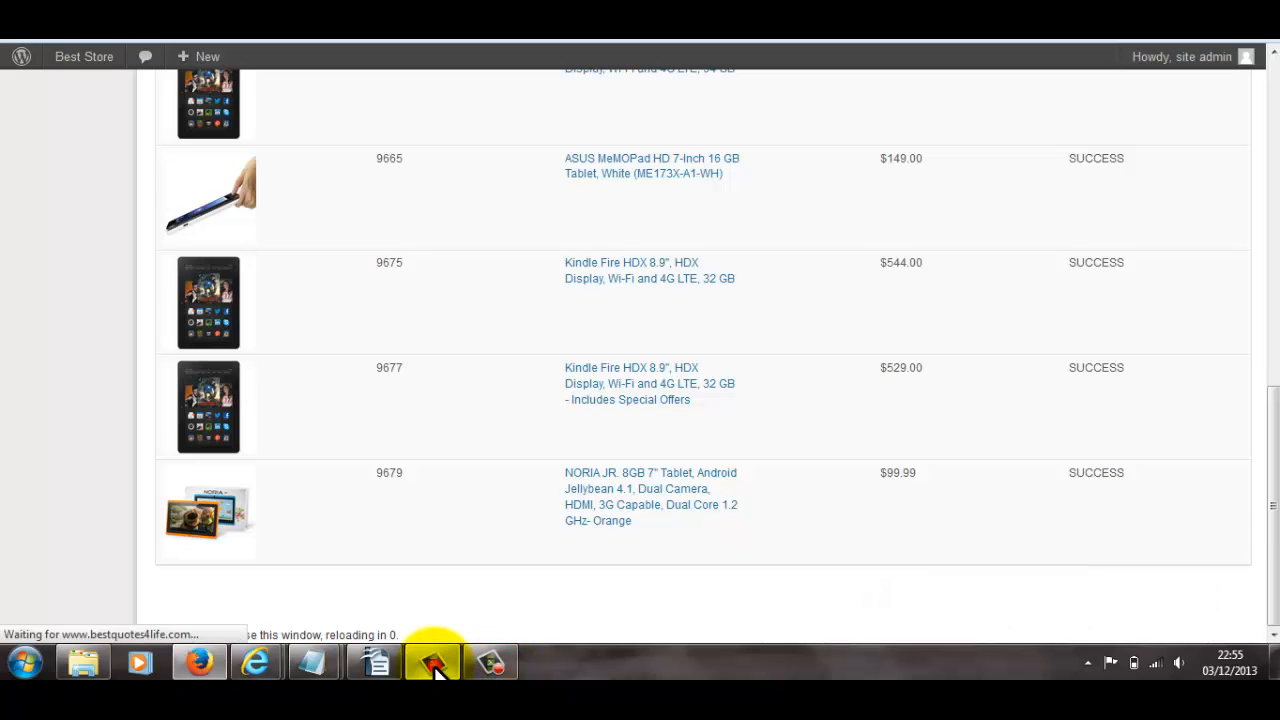
left_click(435, 664)
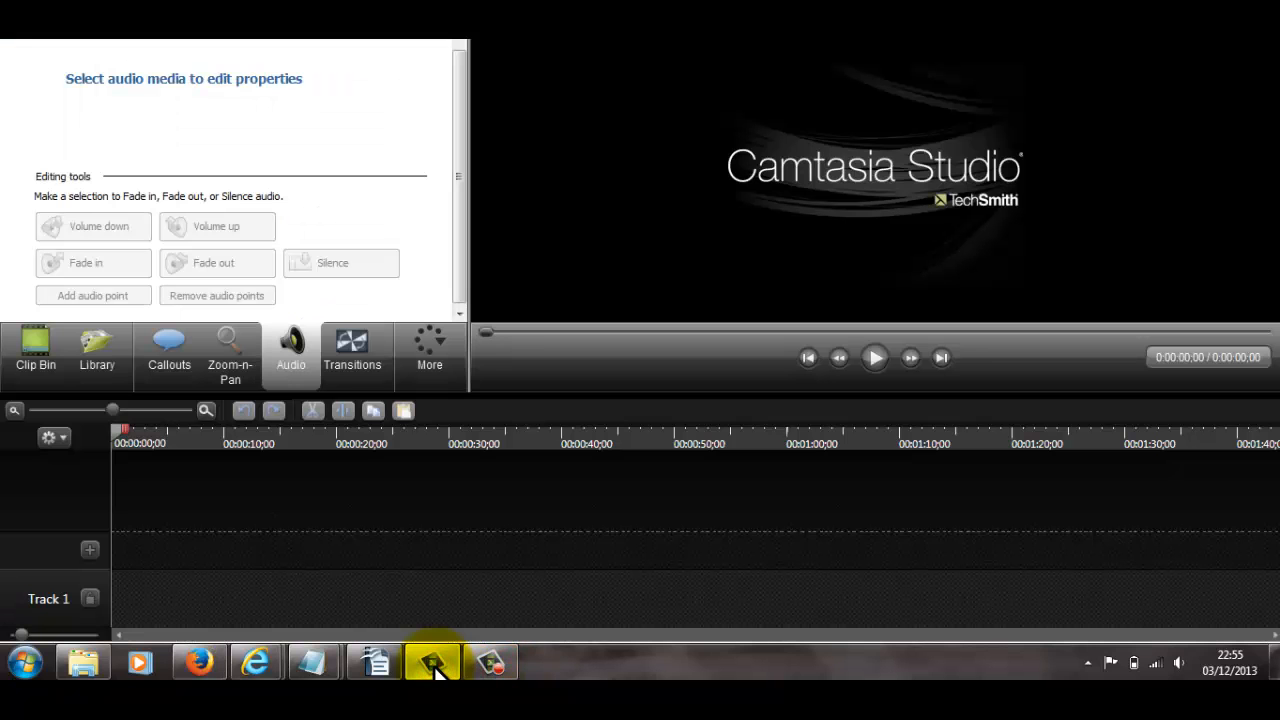
left_click(435, 664)
Step: Examine the following batches of imported tablets in the Tablets category as the results page reloads
scroll(686, 251, "up", 8)
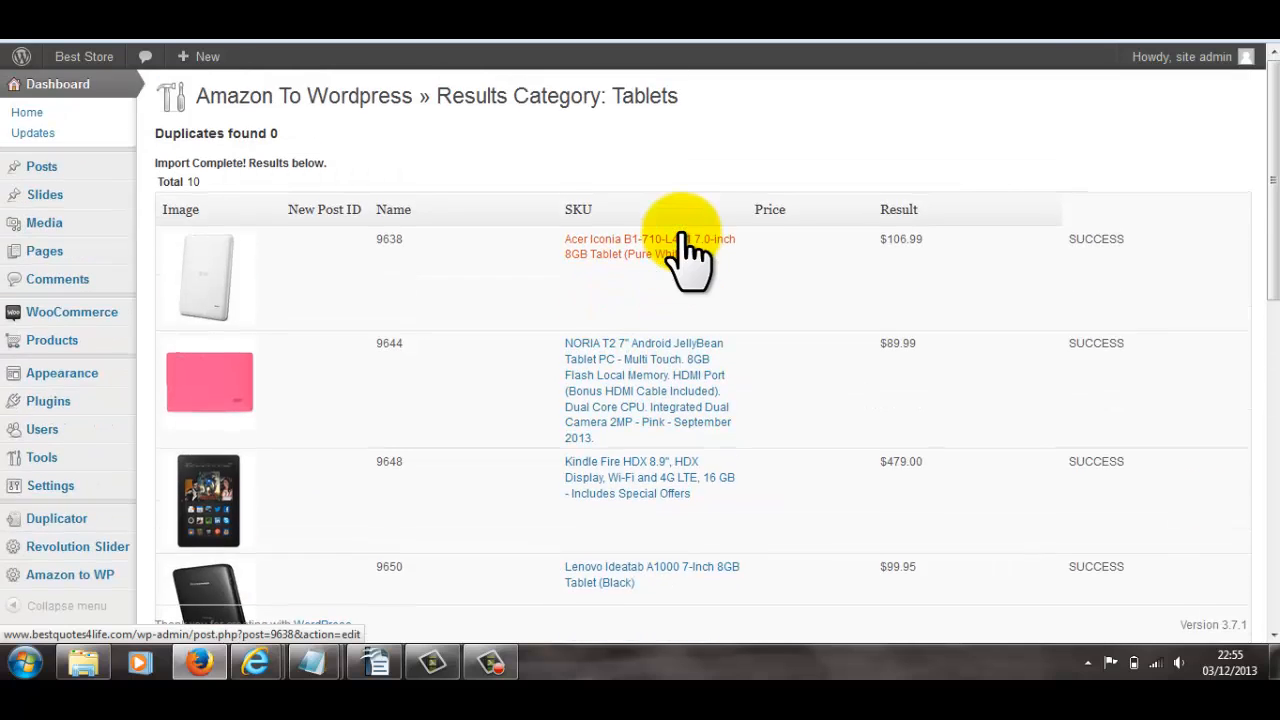
scroll(686, 251, "down", 10)
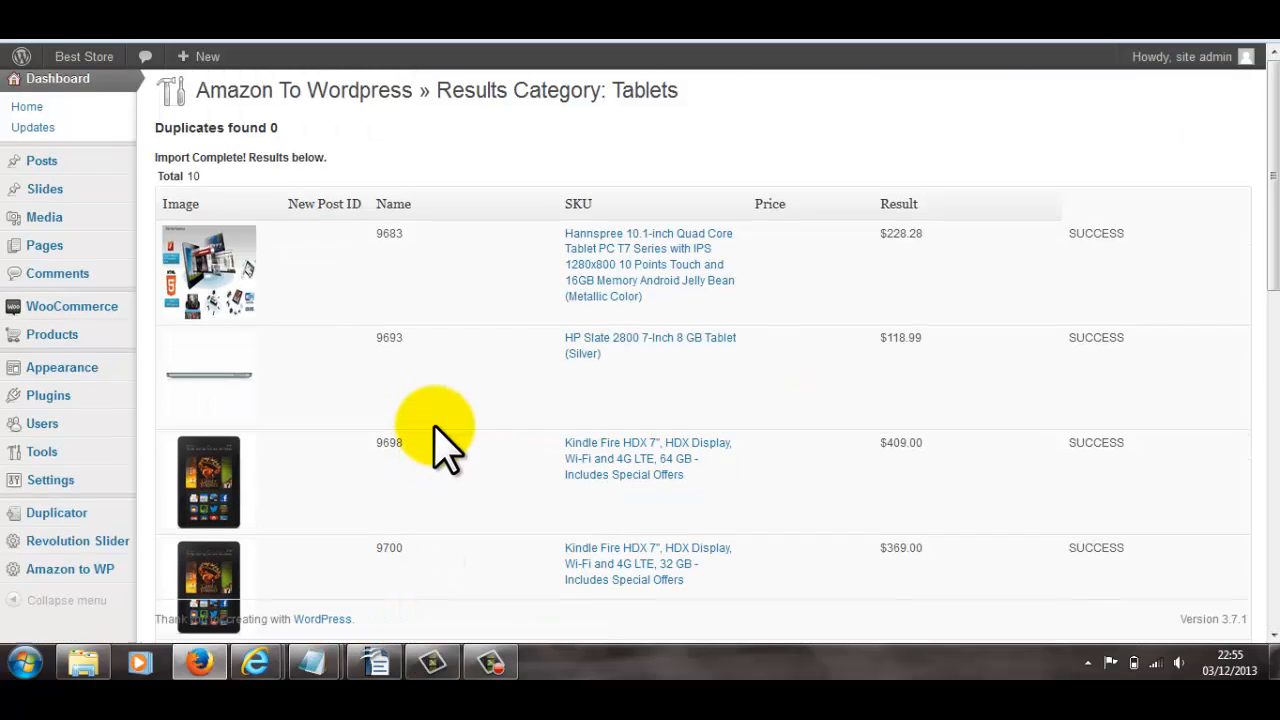
scroll(438, 447, "down", 10)
scroll(438, 447, "down", 3)
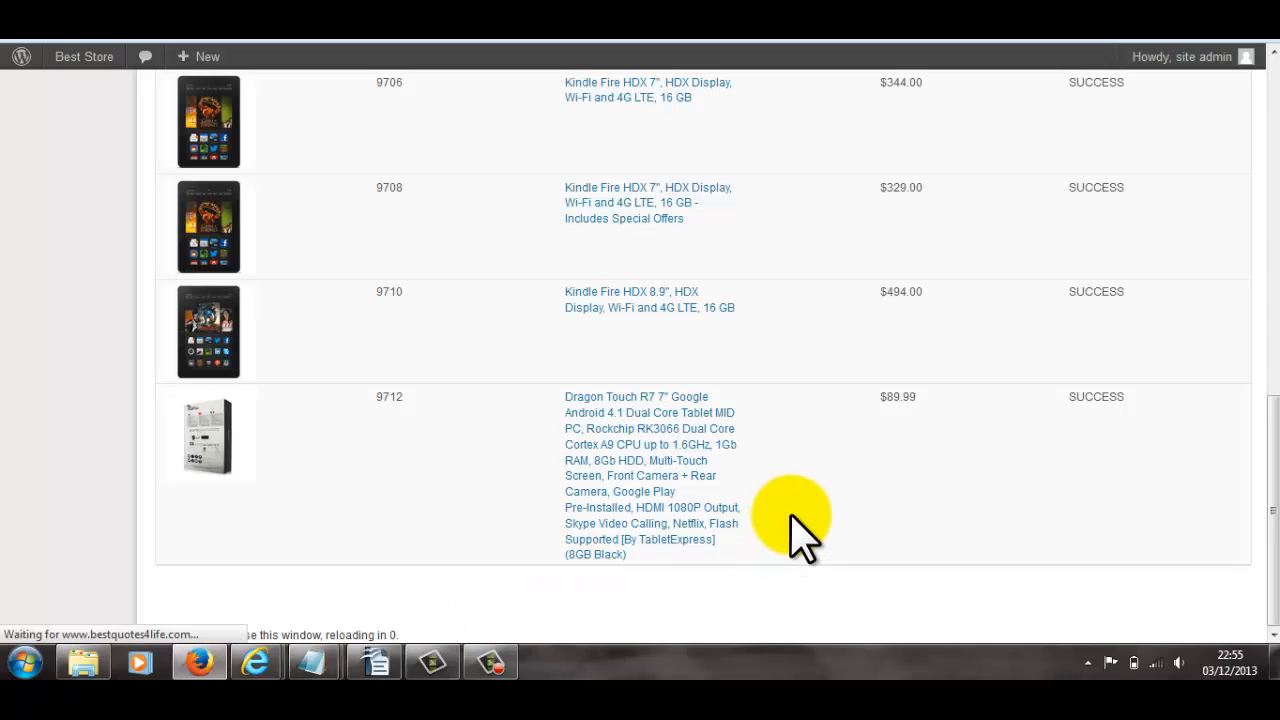
scroll(791, 516, "up", 10)
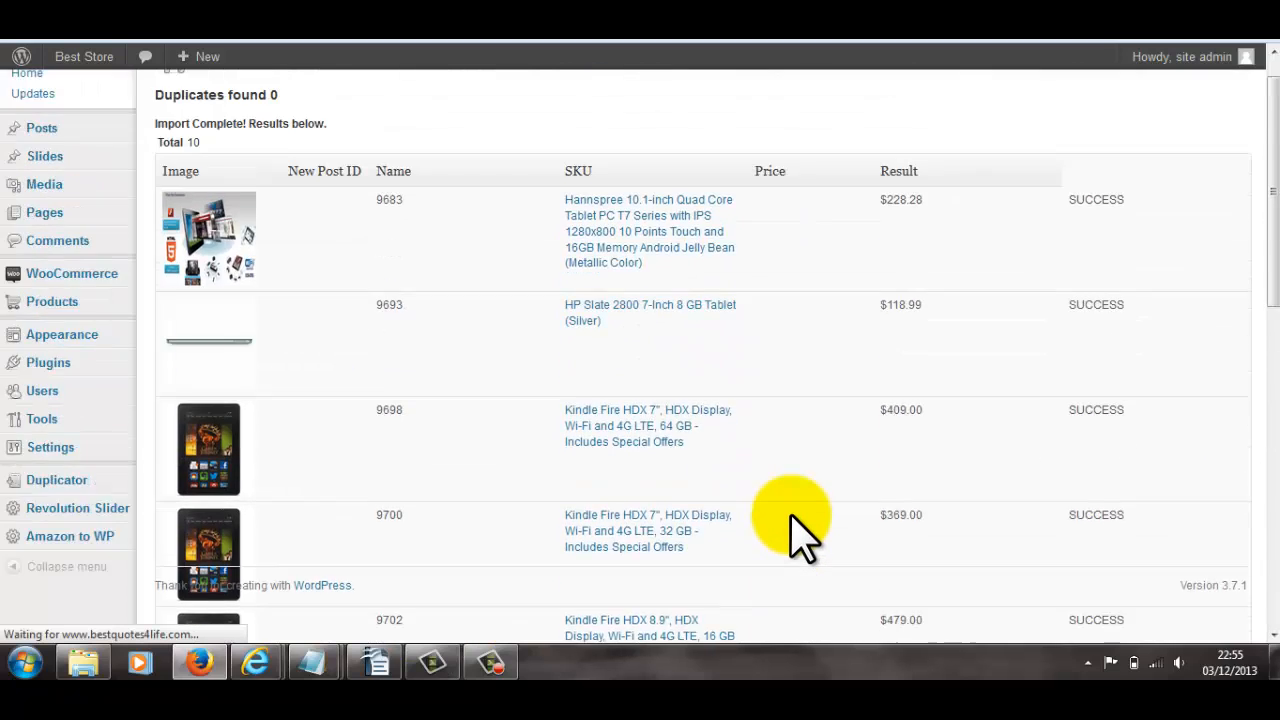
scroll(625, 290, "down", 8)
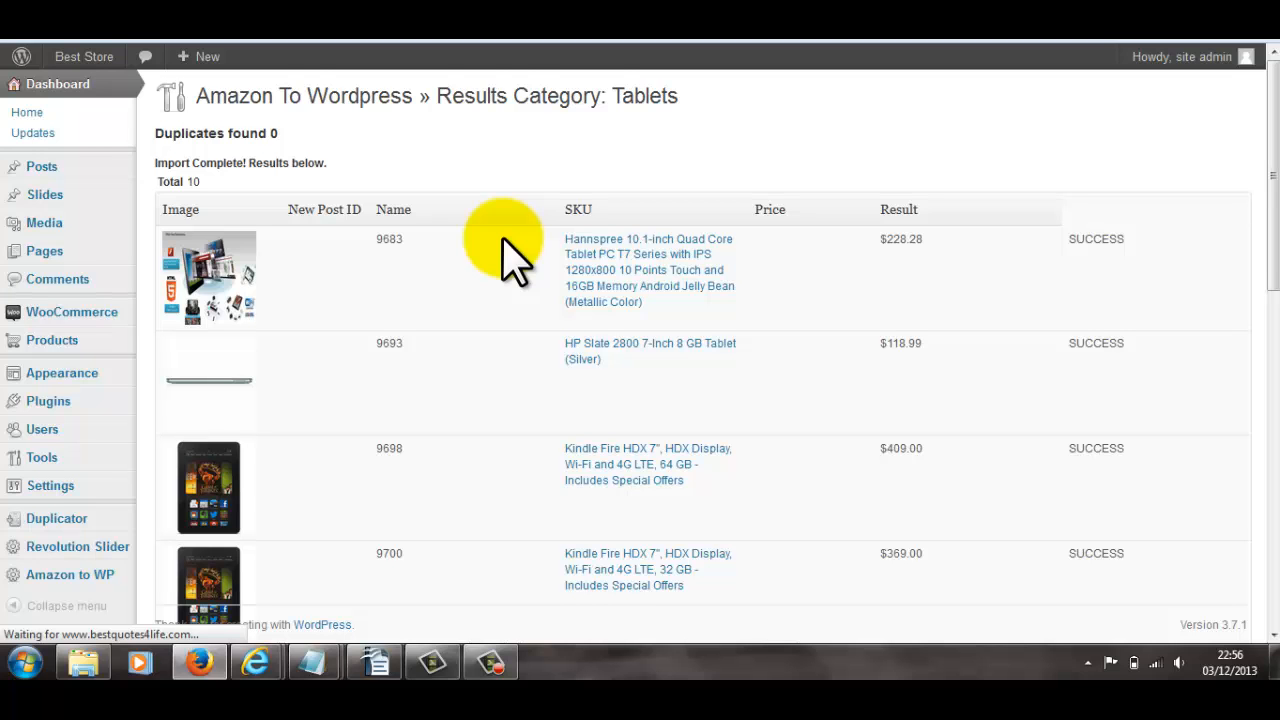
scroll(505, 250, "down", 10)
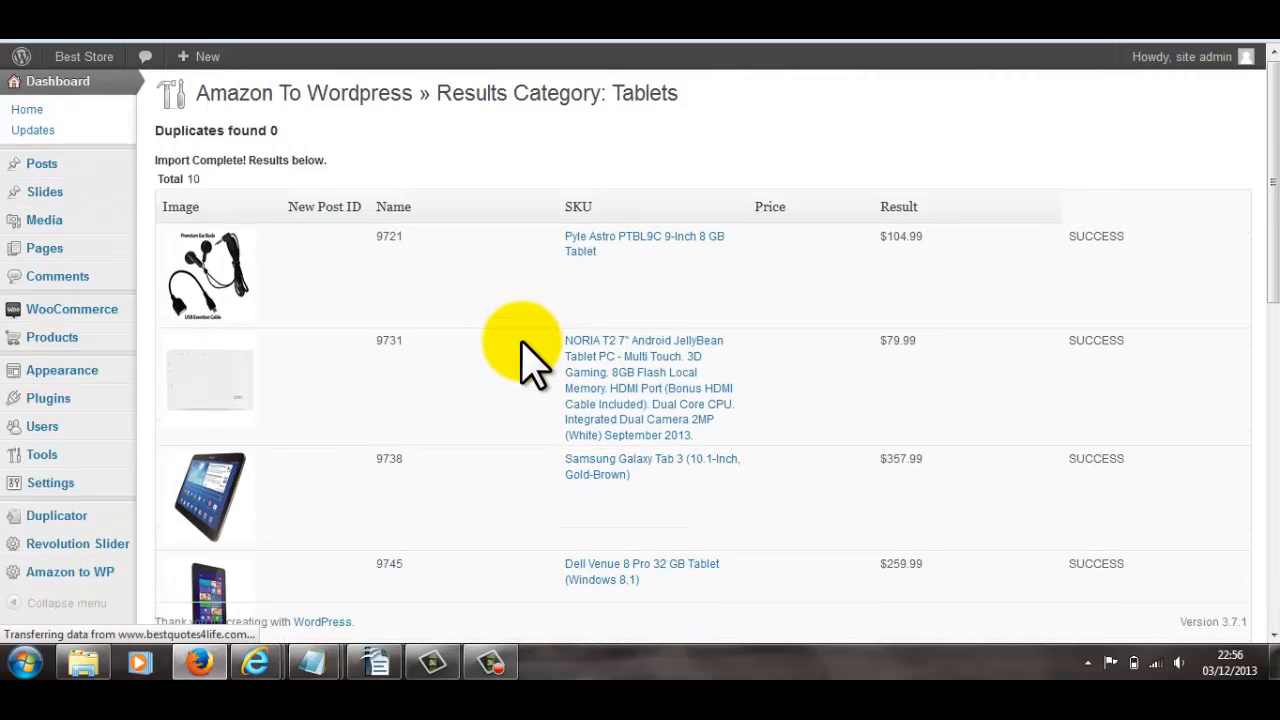
scroll(521, 345, "down", 7)
scroll(428, 344, "up", 6)
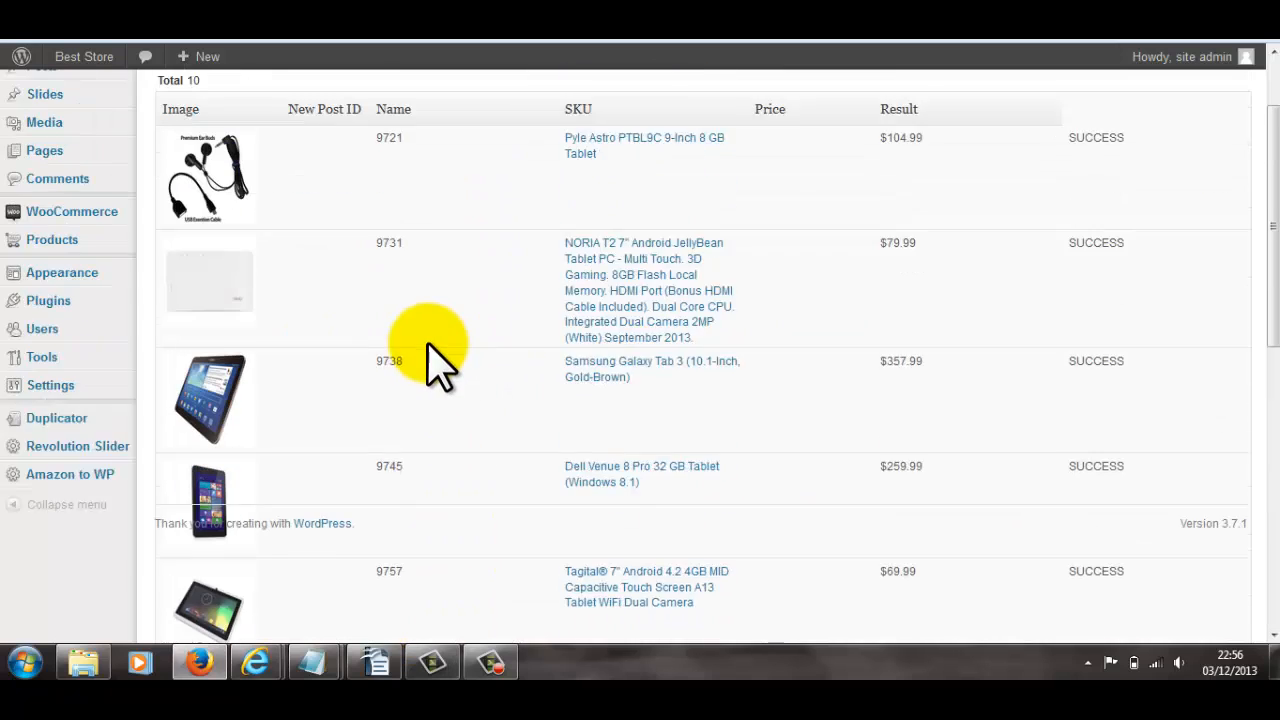
Step: Open the store's Products list from the dashboard and review the imported tablets on the first page
scroll(428, 344, "up", 1)
left_click(45, 84)
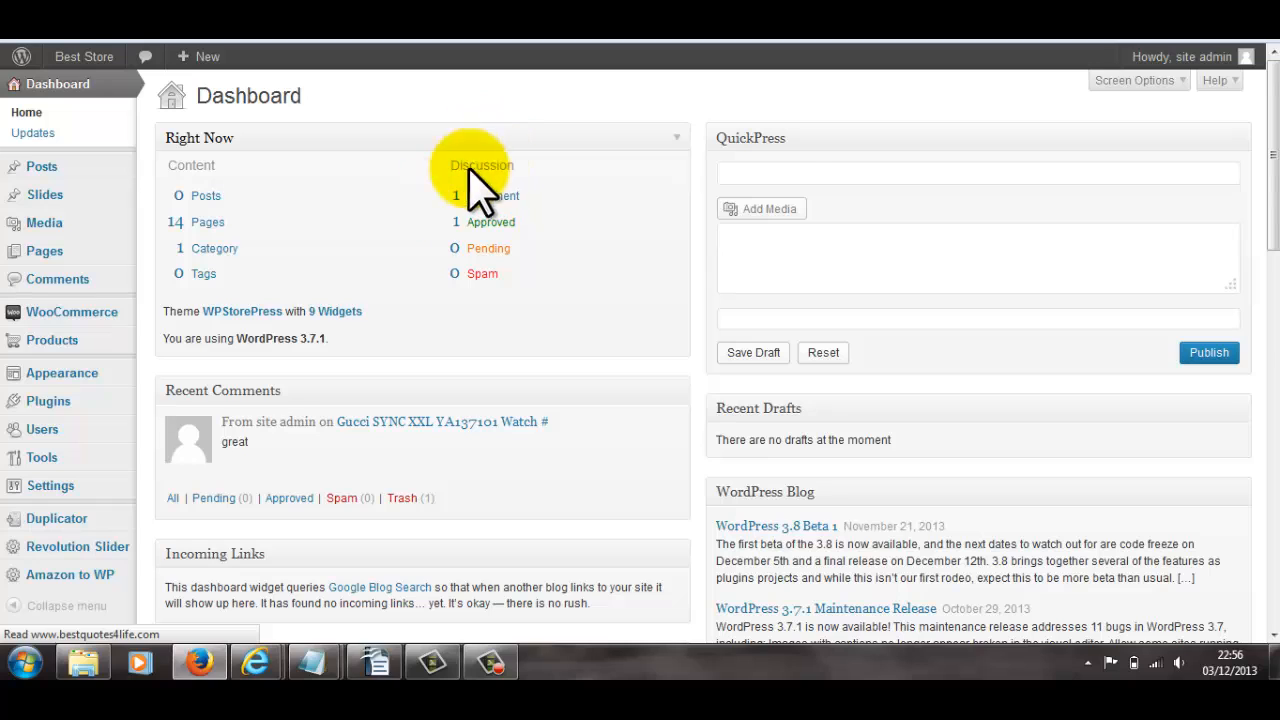
mouse_move(60, 343)
left_click(158, 340)
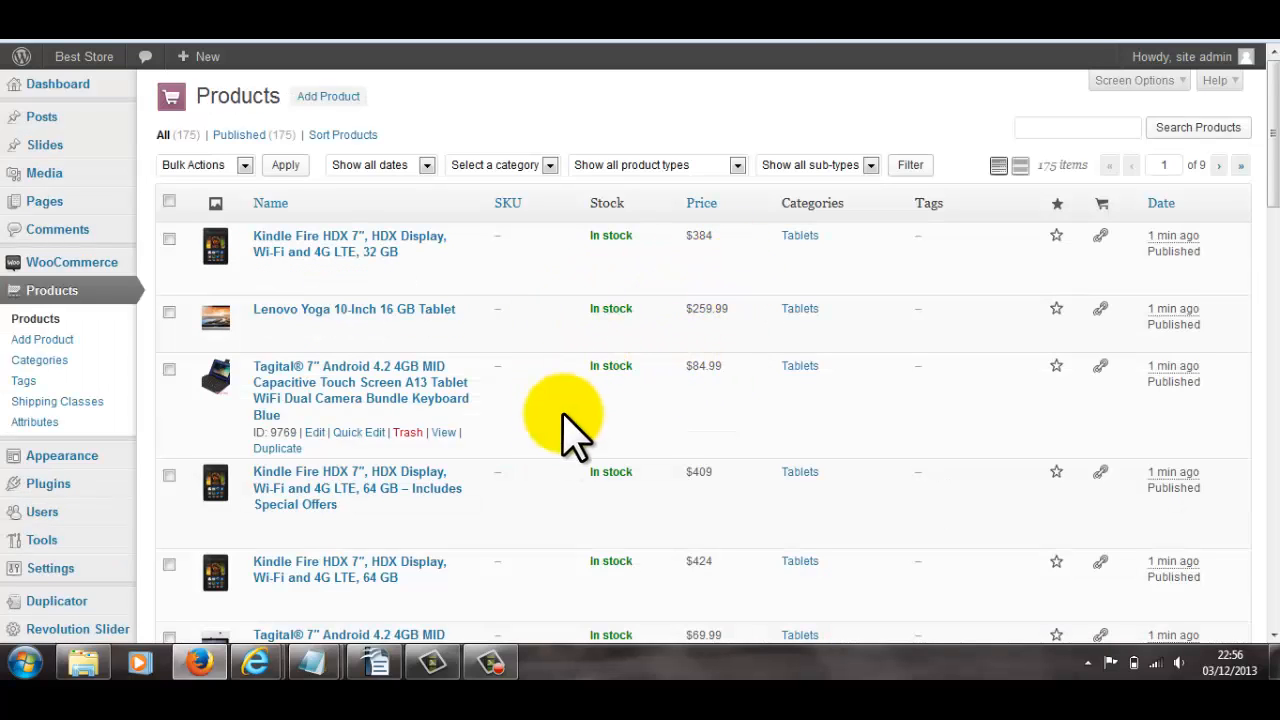
scroll(735, 440, "down", 2)
scroll(738, 400, "down", 3)
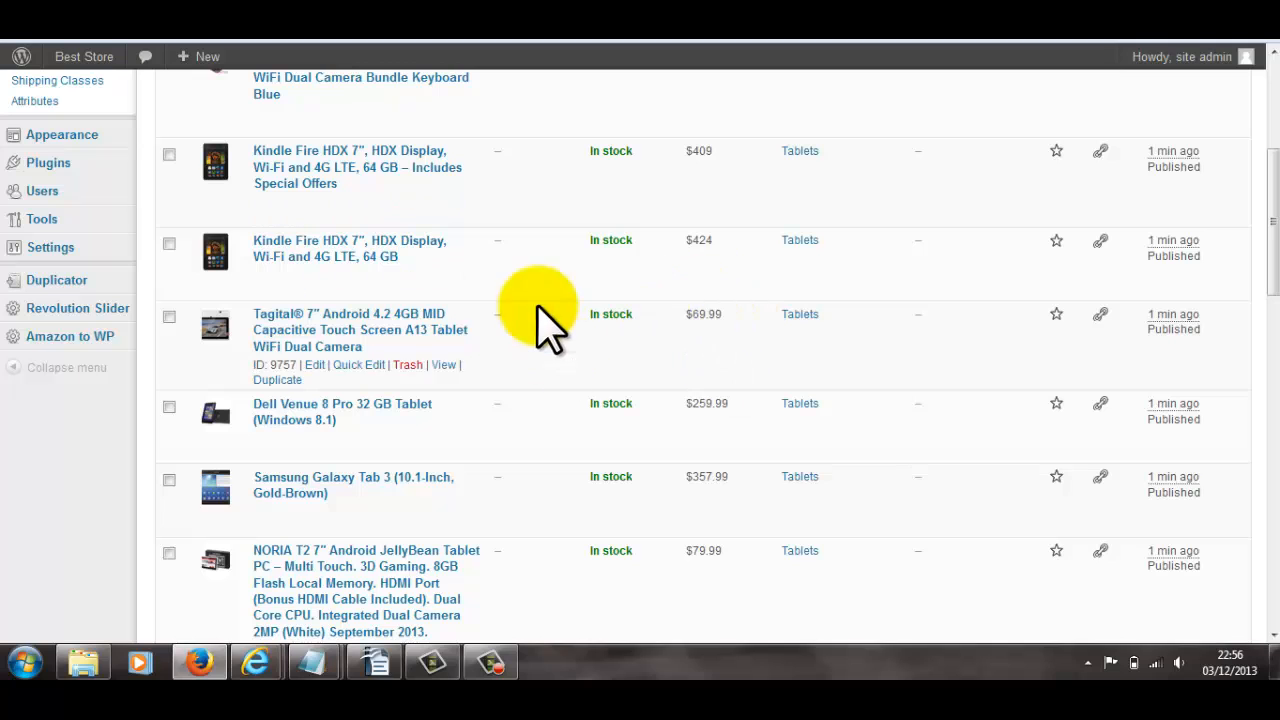
scroll(688, 336, "down", 5)
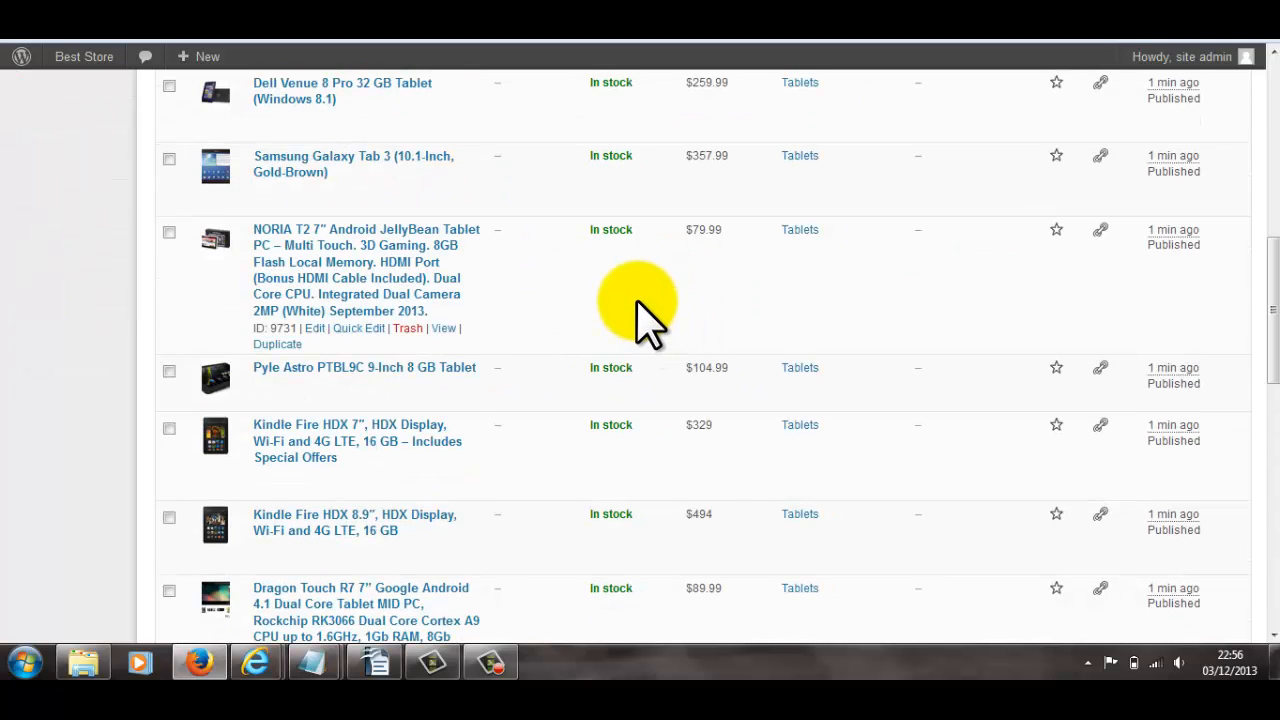
scroll(672, 290, "down", 5)
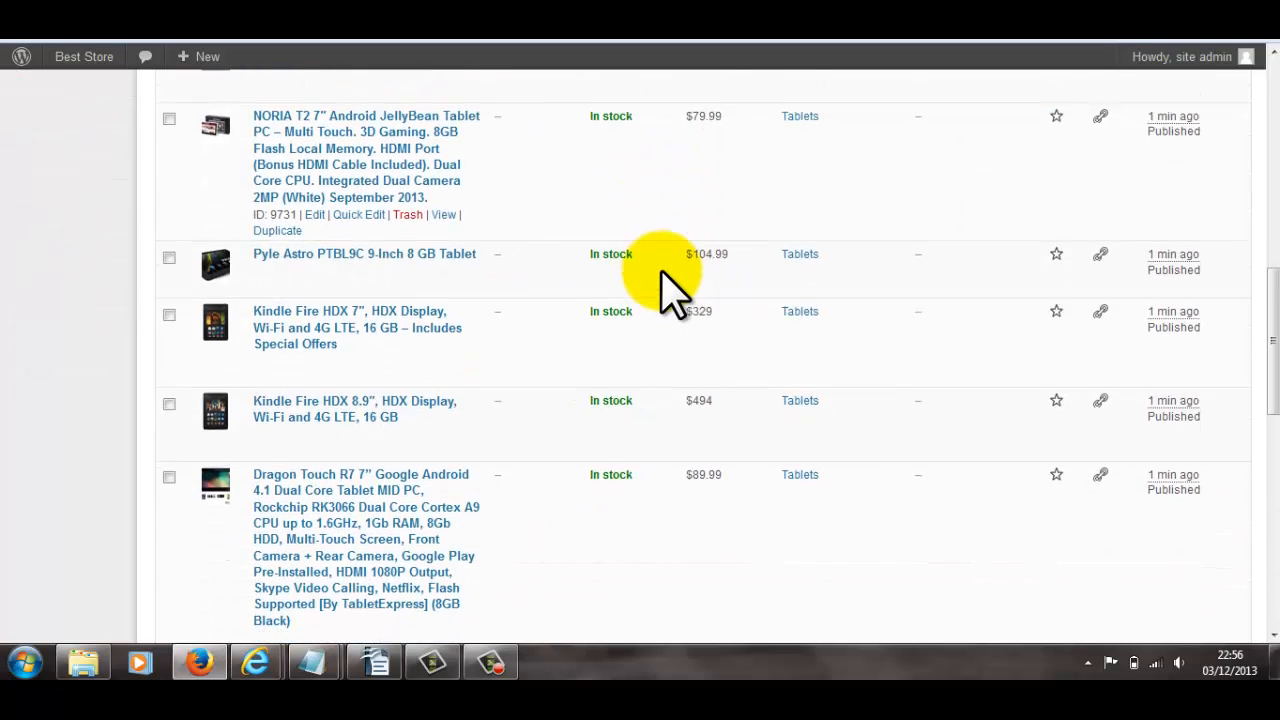
scroll(672, 290, "down", 8)
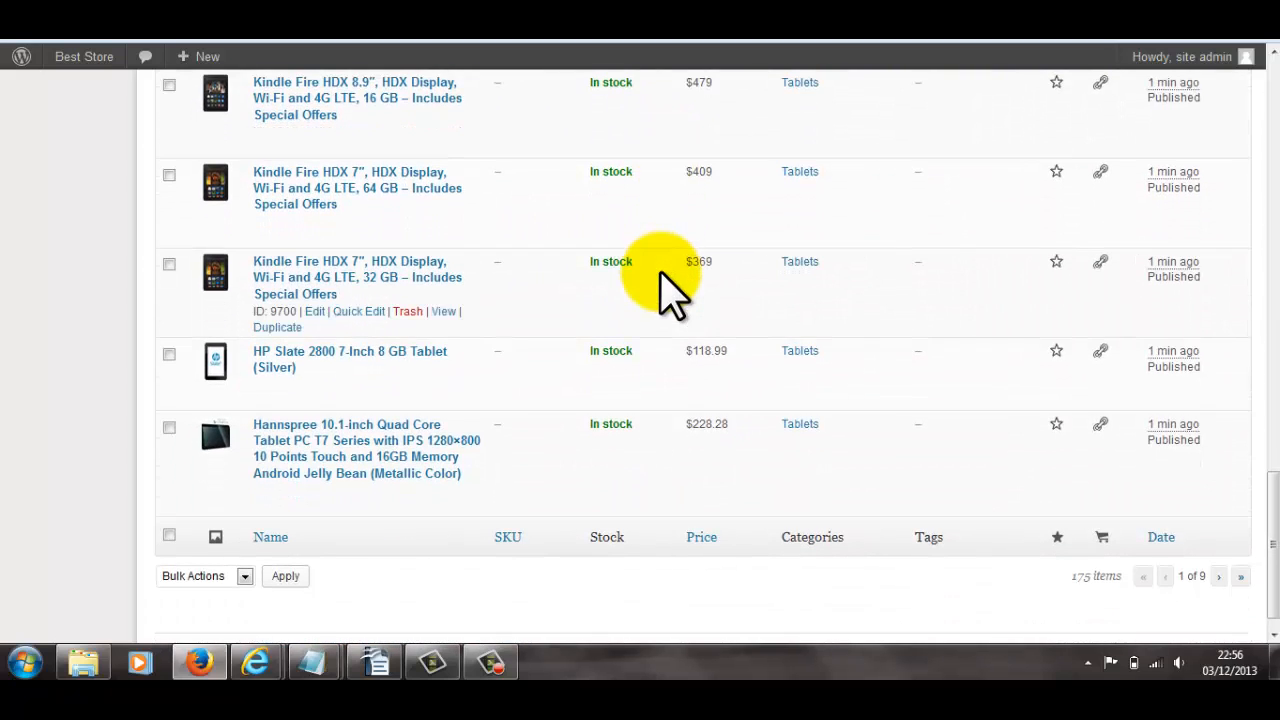
Step: Go to page 2 of the product list and examine the names, prices and categories of its tablets
left_click(1218, 576)
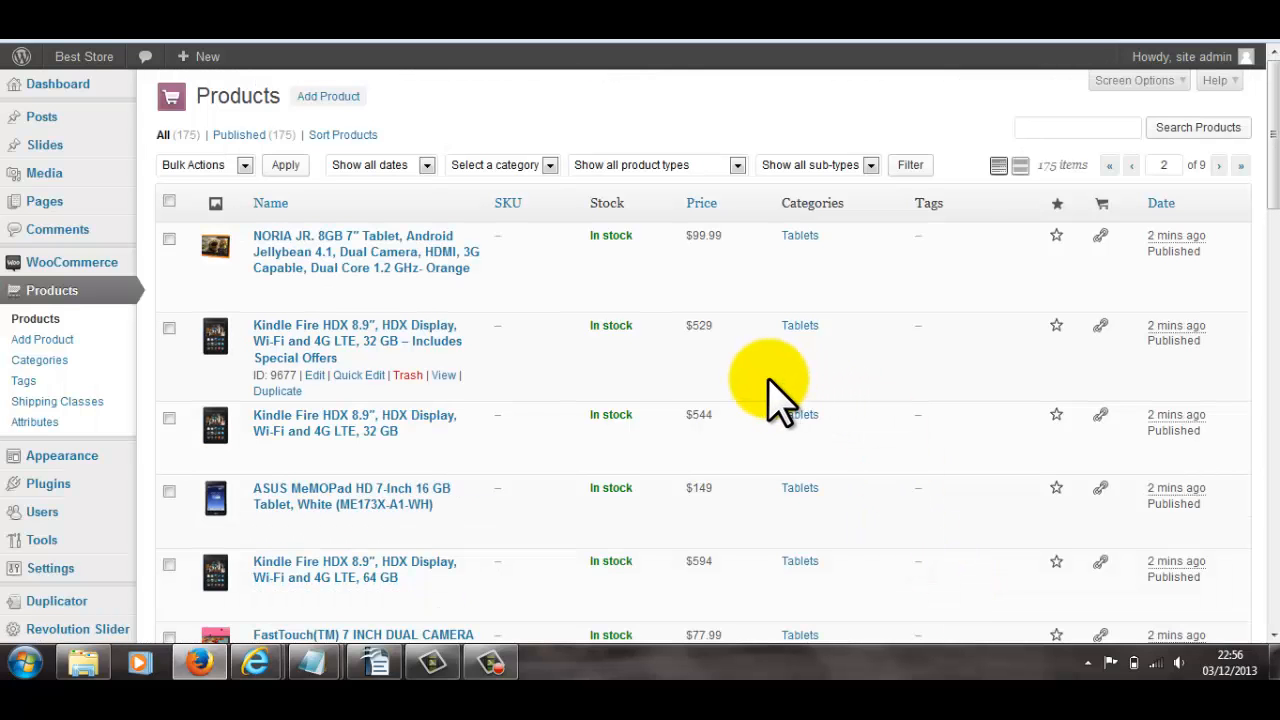
scroll(785, 400, "down", 3)
scroll(780, 400, "up", 2)
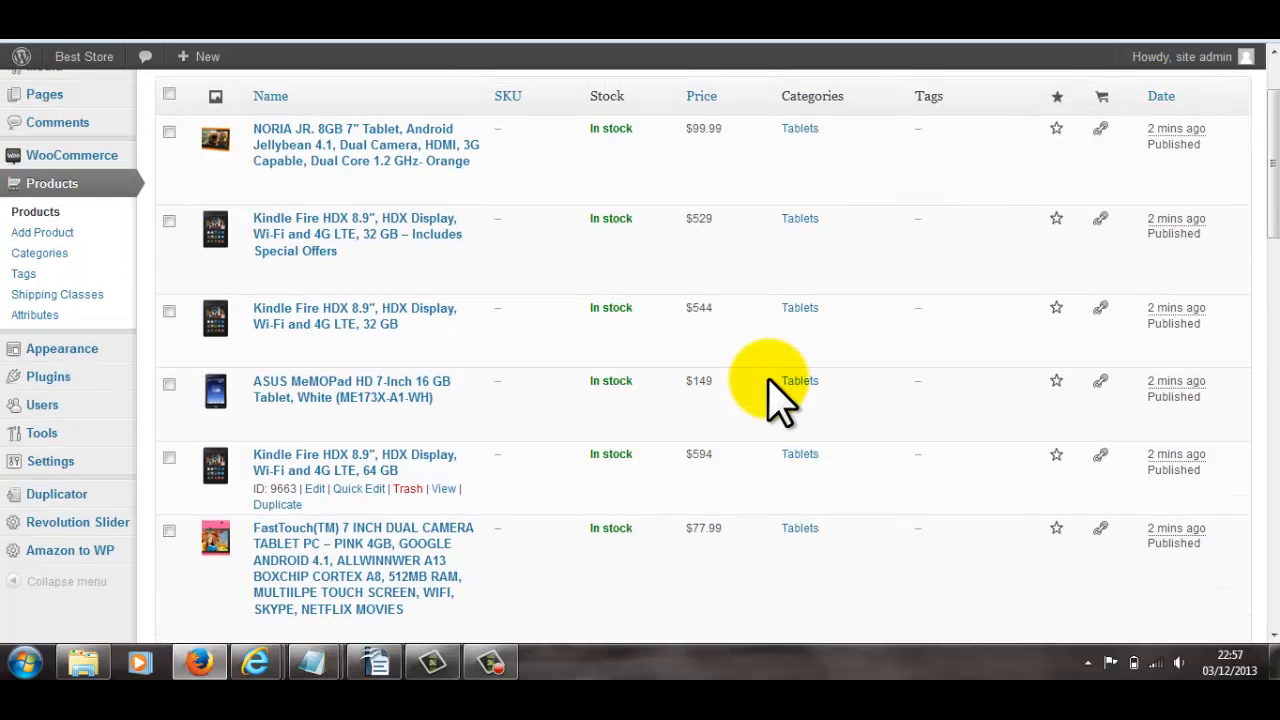
scroll(777, 371, "up", 2)
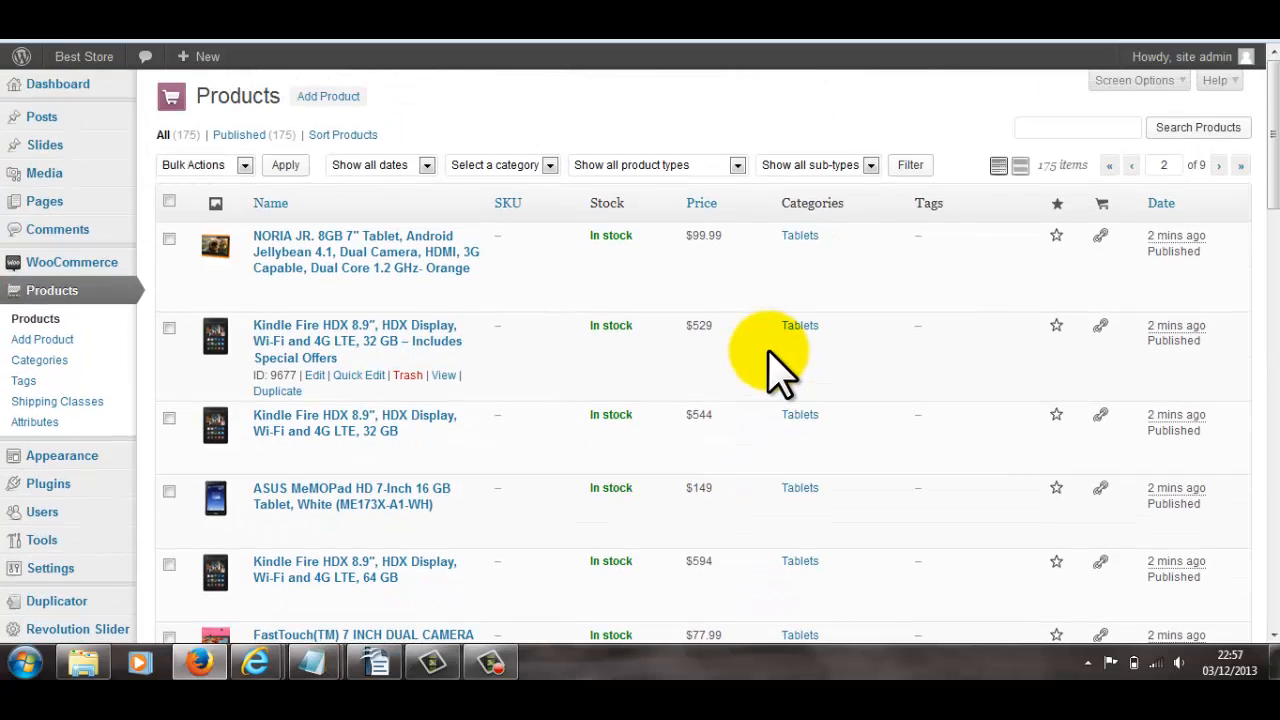
scroll(777, 355, "down", 6)
scroll(777, 371, "down", 12)
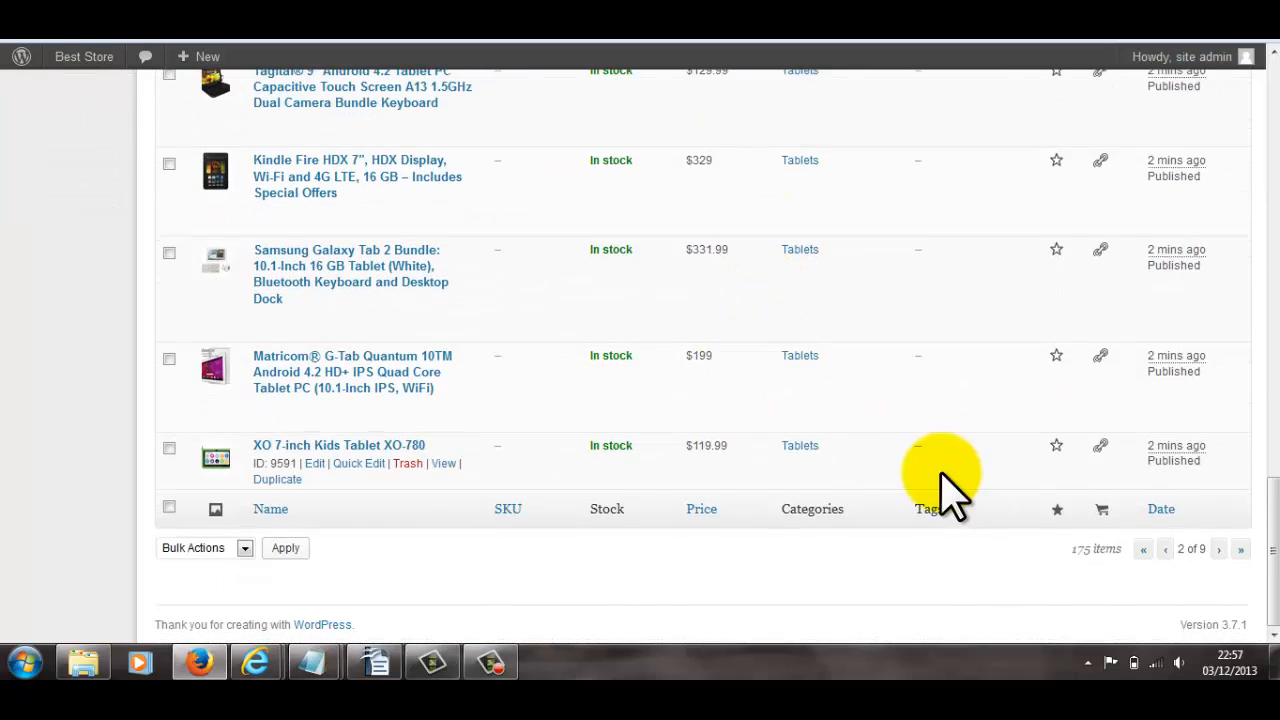
scroll(940, 480, "up", 1)
scroll(1020, 390, "up", 15)
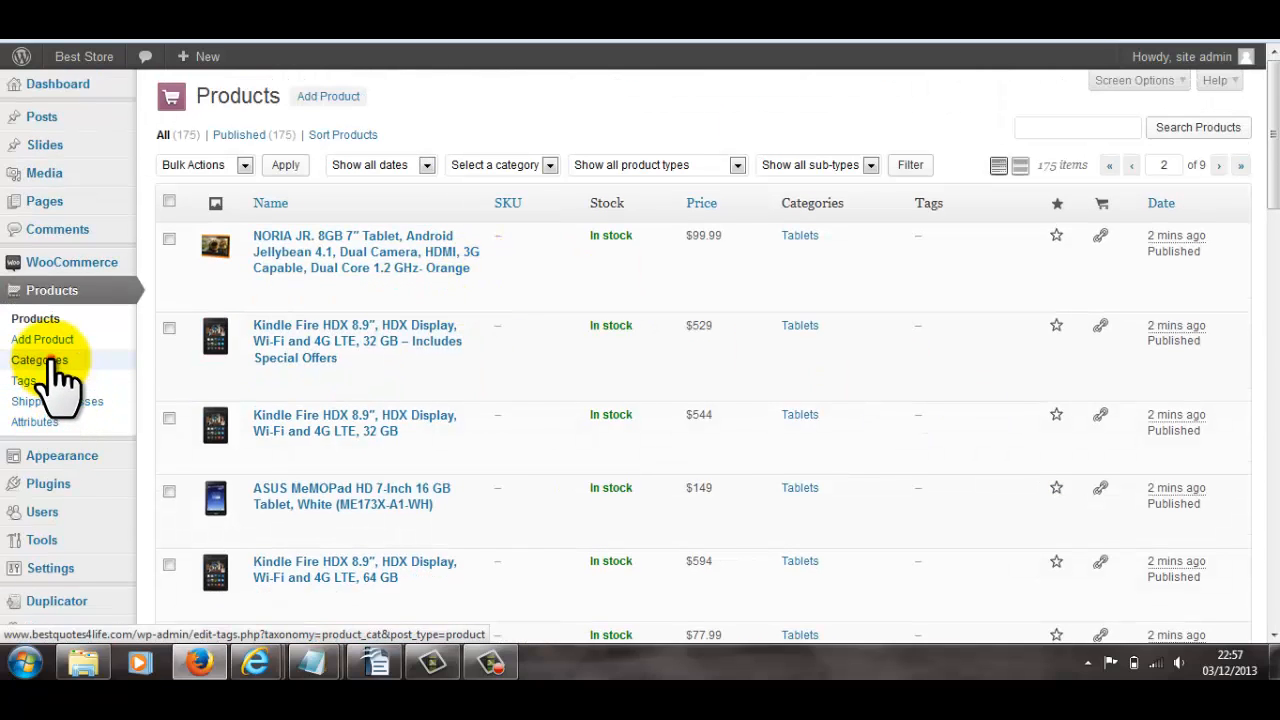
Step: Switch to the Tubestore site and open its admin dashboard
left_click(786, 326)
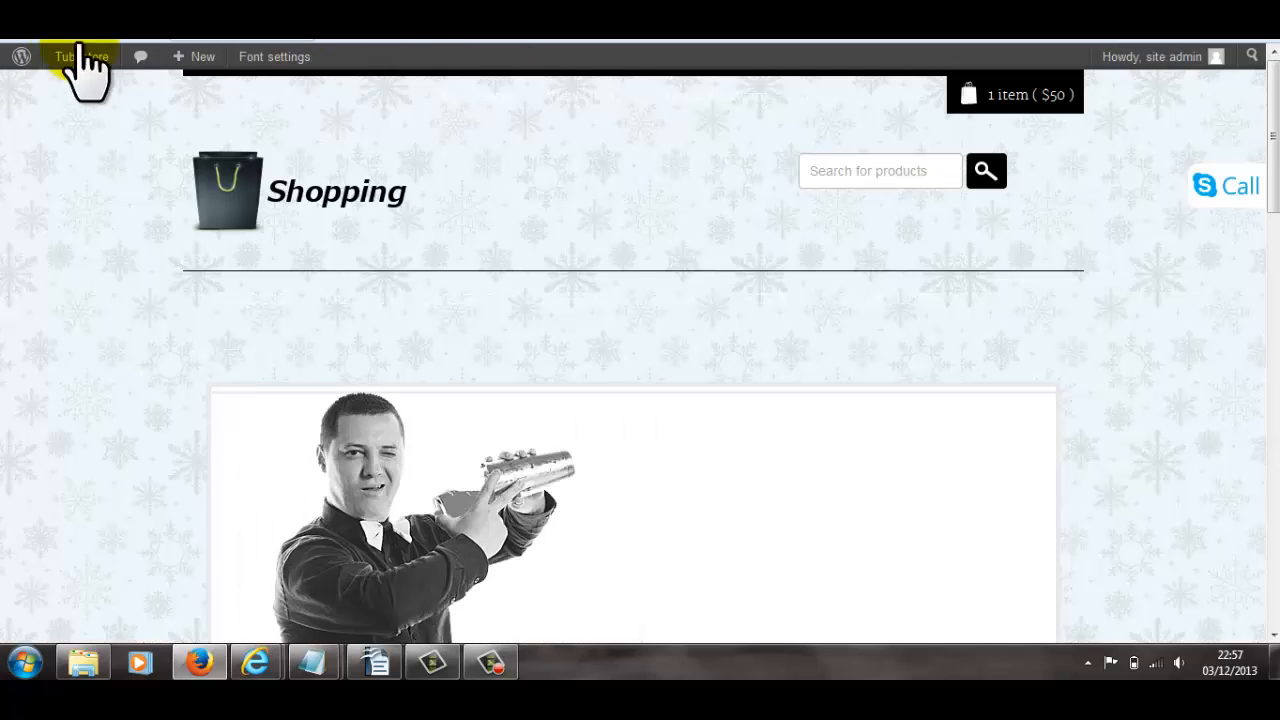
mouse_move(84, 57)
left_click(85, 86)
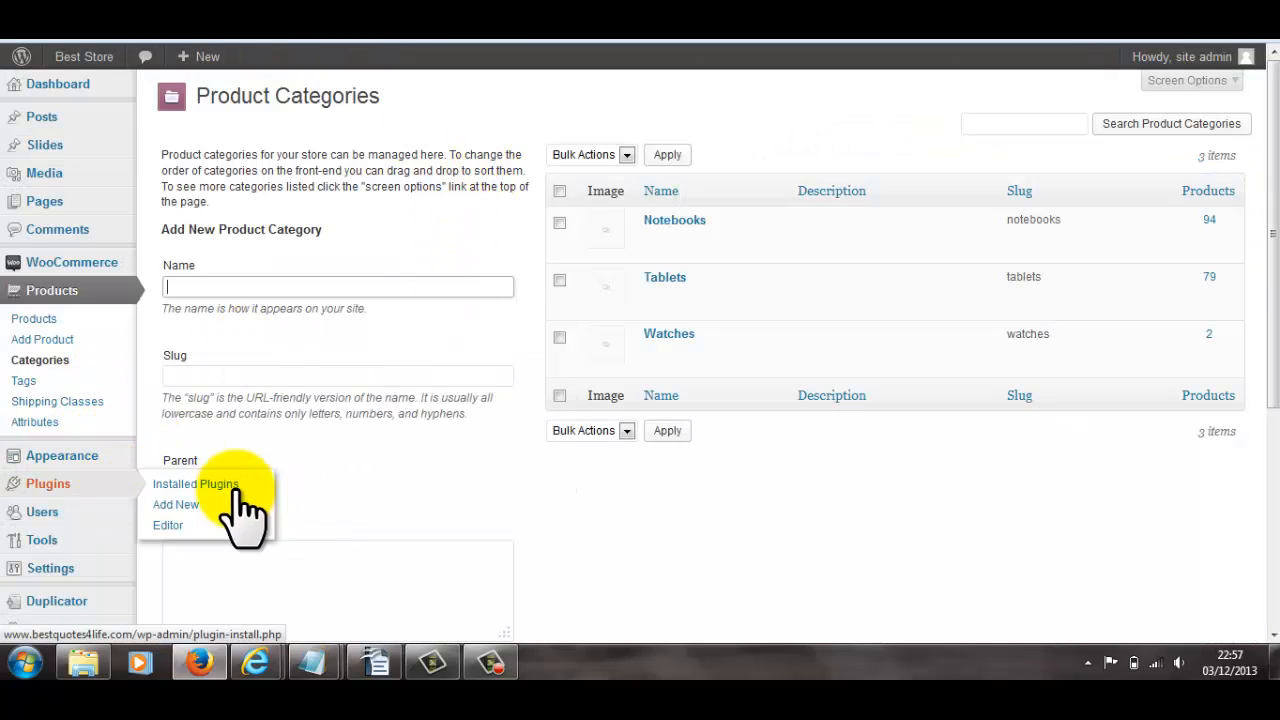
Step: From the Best Store product categories page, open the Amazon to WP import page
scroll(160, 555, "down", 3)
scroll(76, 442, "down", 1)
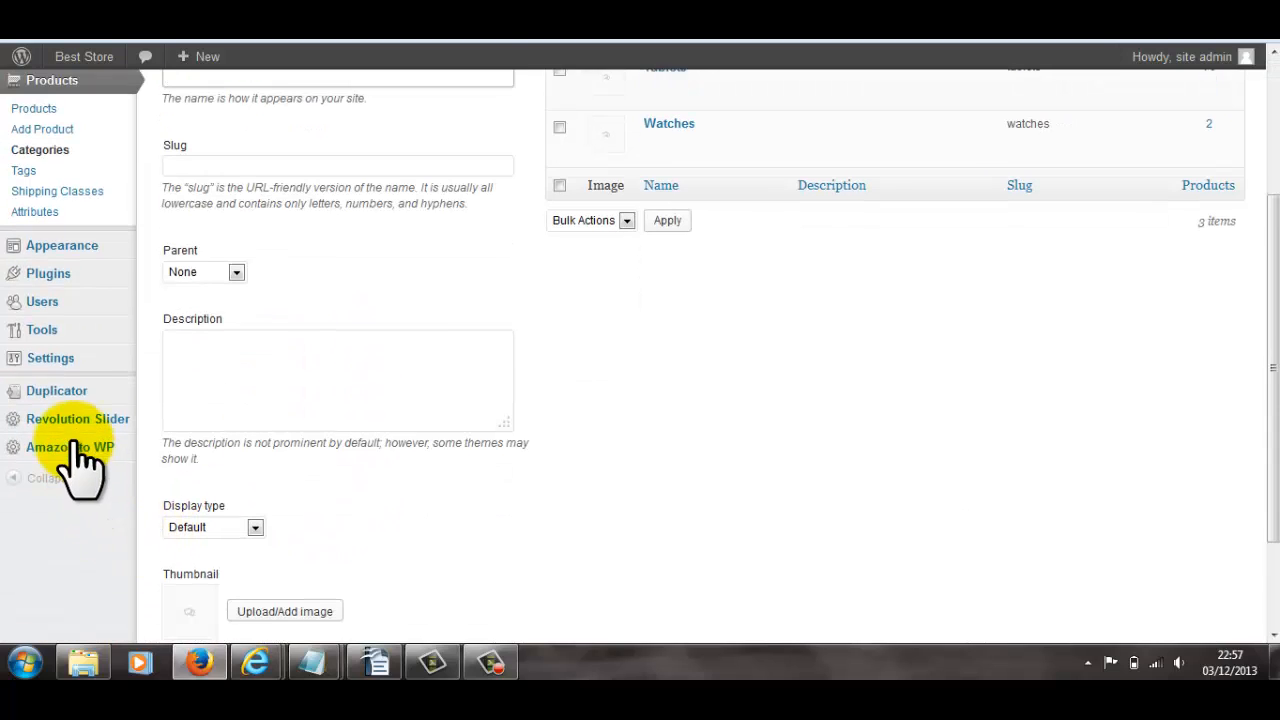
left_click(74, 441)
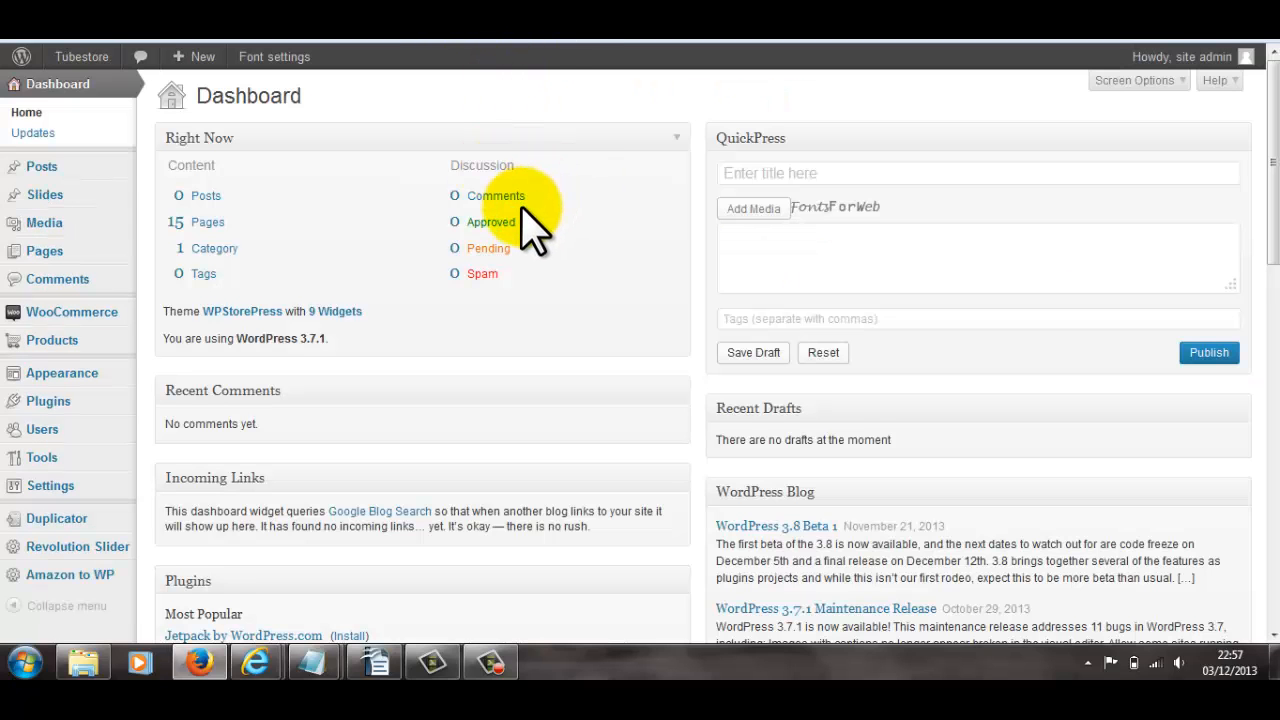
Step: Look over the Tubestore dashboard, including the product and category counts in the WooCommerce Right Now summary
scroll(537, 229, "down", 3)
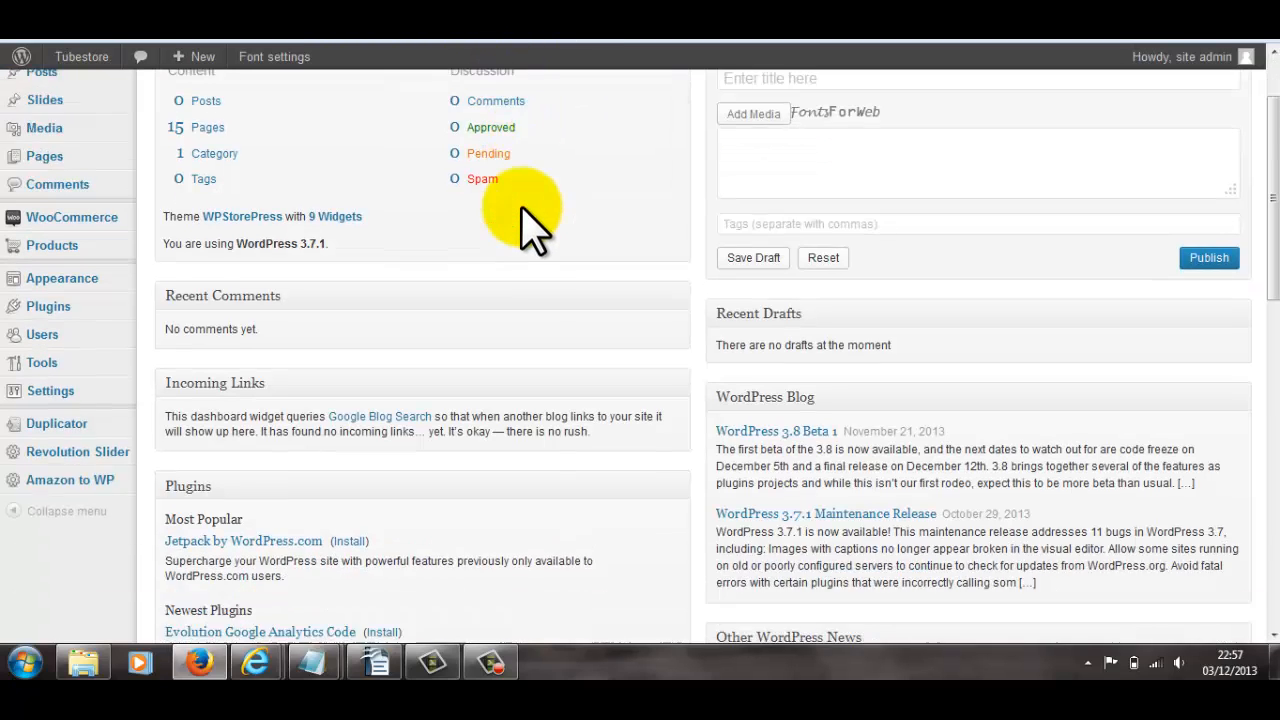
scroll(271, 194, "up", 3)
scroll(266, 206, "down", 5)
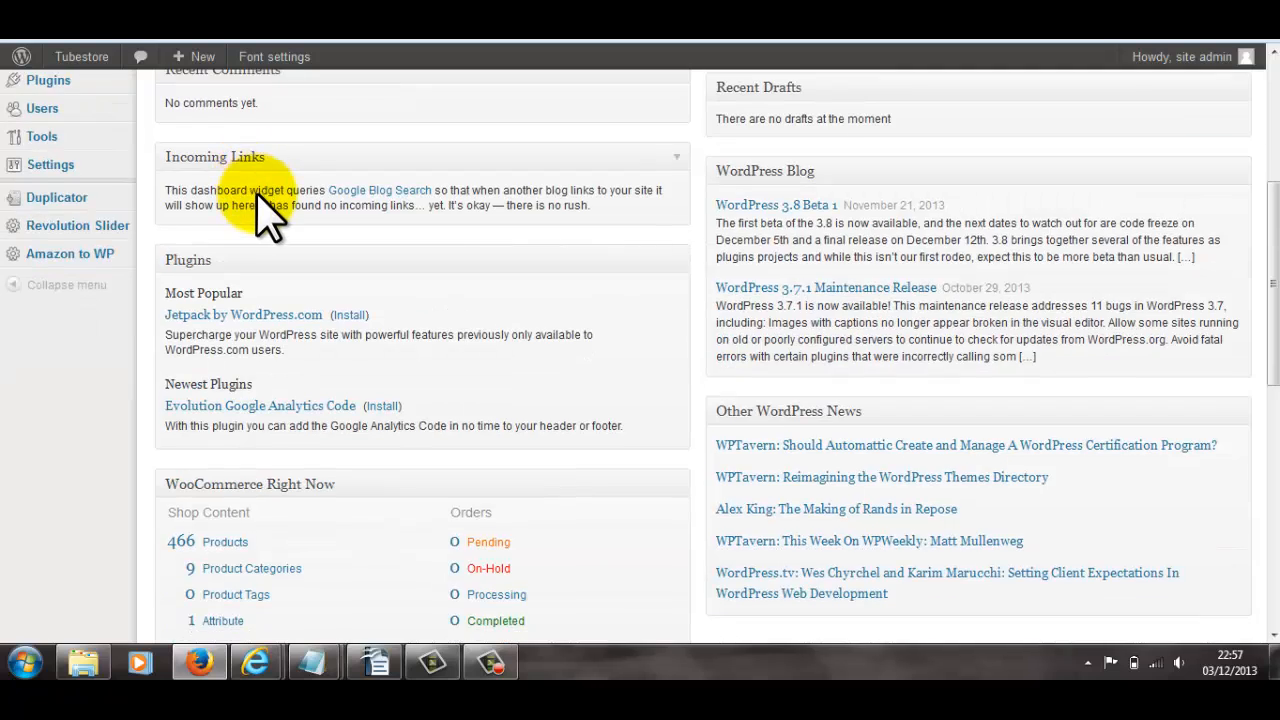
scroll(268, 215, "up", 5)
Step: Visit the Tubestore storefront and examine the product categories listed in its footer
mouse_move(95, 60)
left_click(82, 88)
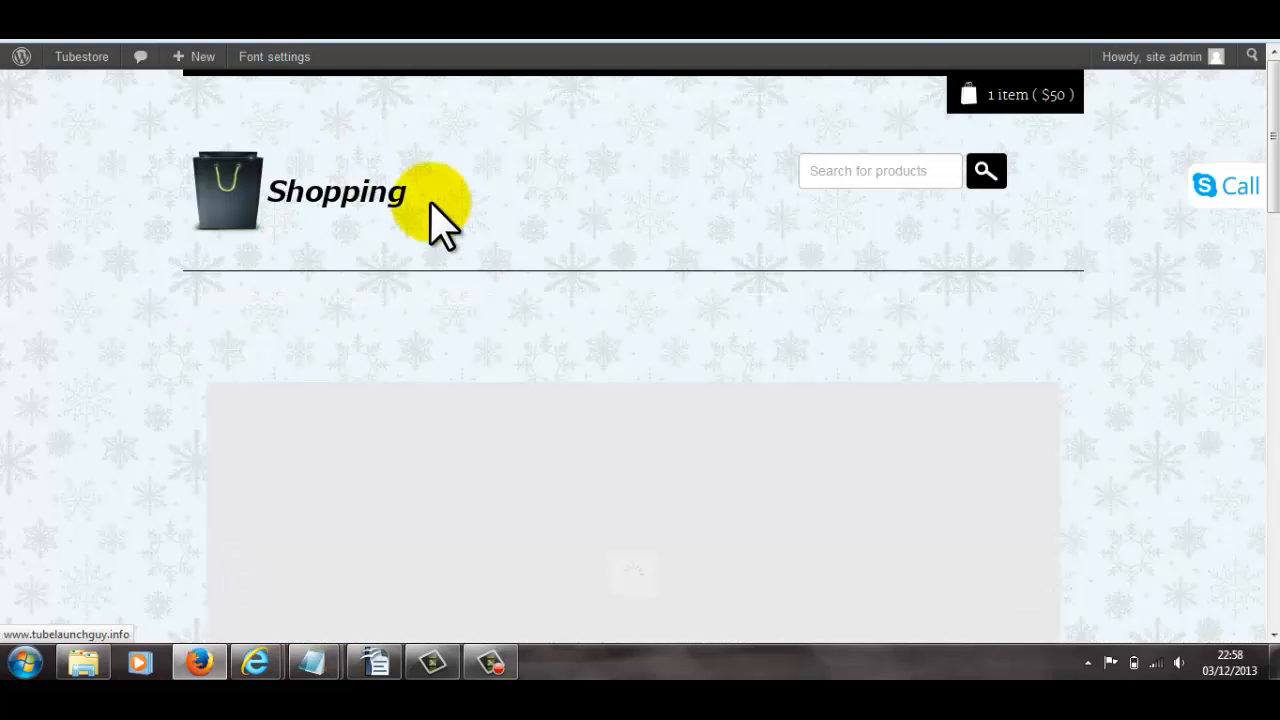
scroll(934, 286, "down", 5)
scroll(818, 345, "down", 10)
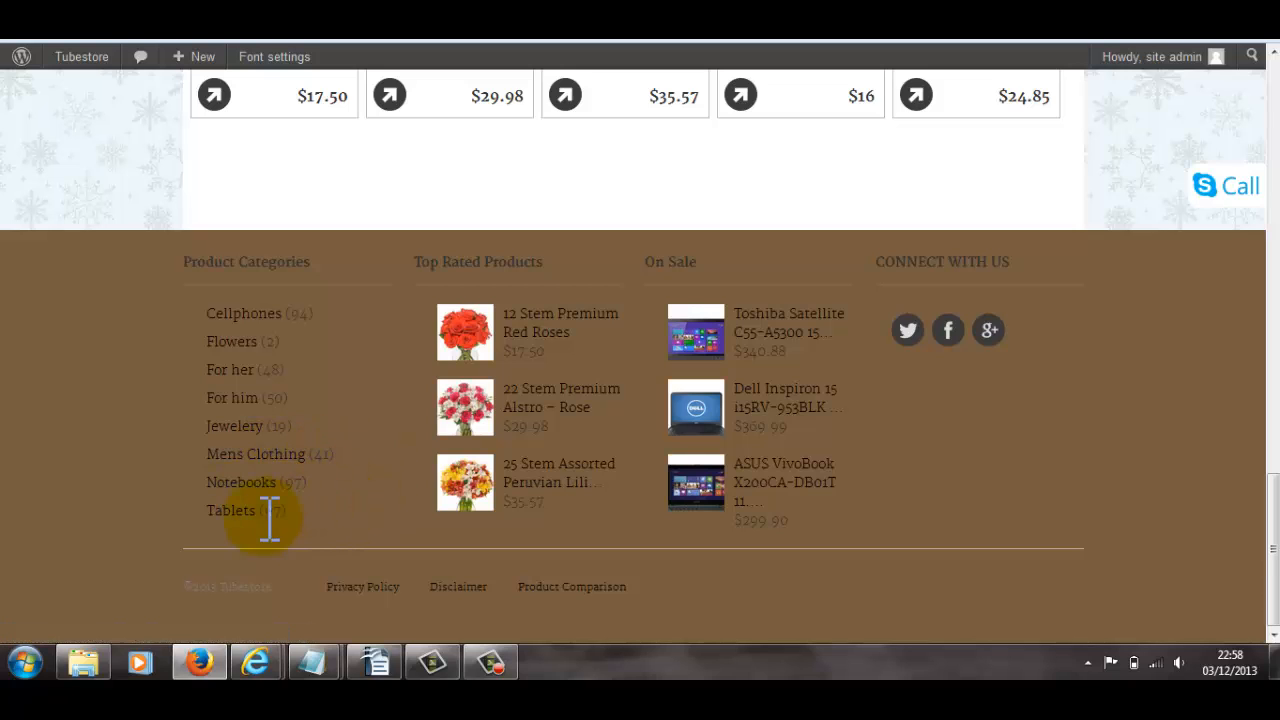
Step: Return to the Tubestore admin dashboard and open its Amazon to WP import page
mouse_move(84, 60)
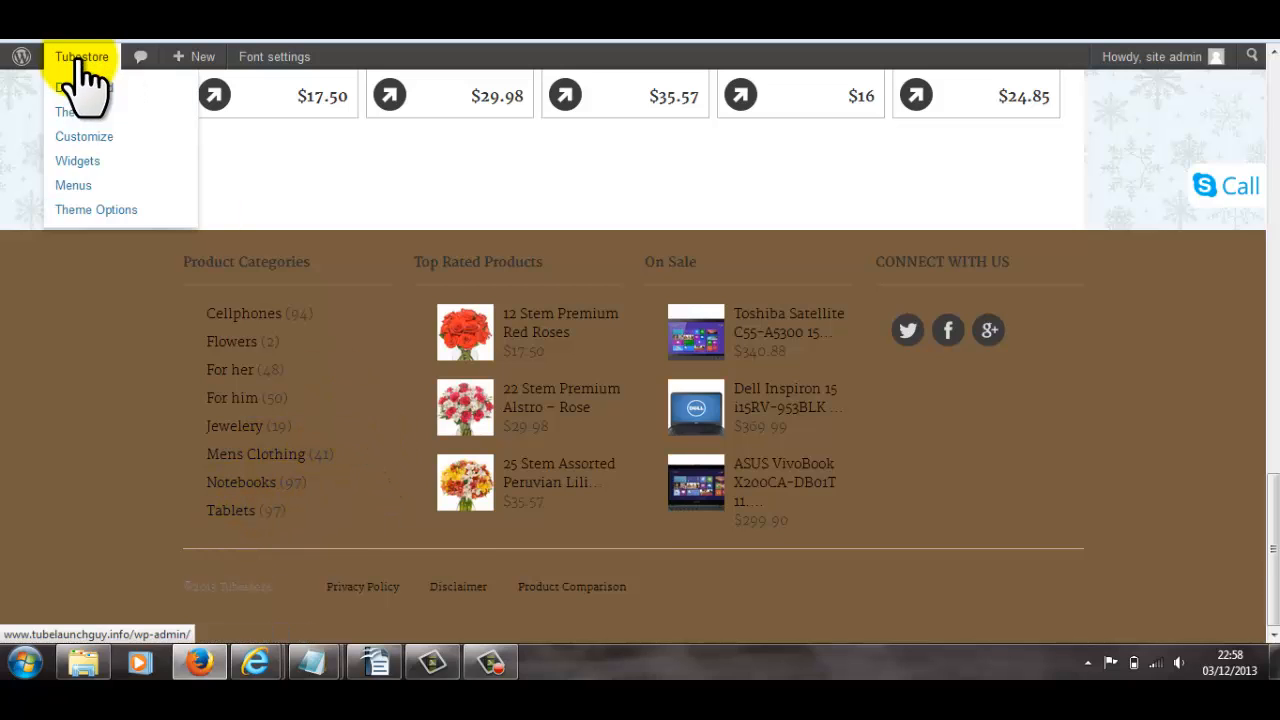
left_click(76, 87)
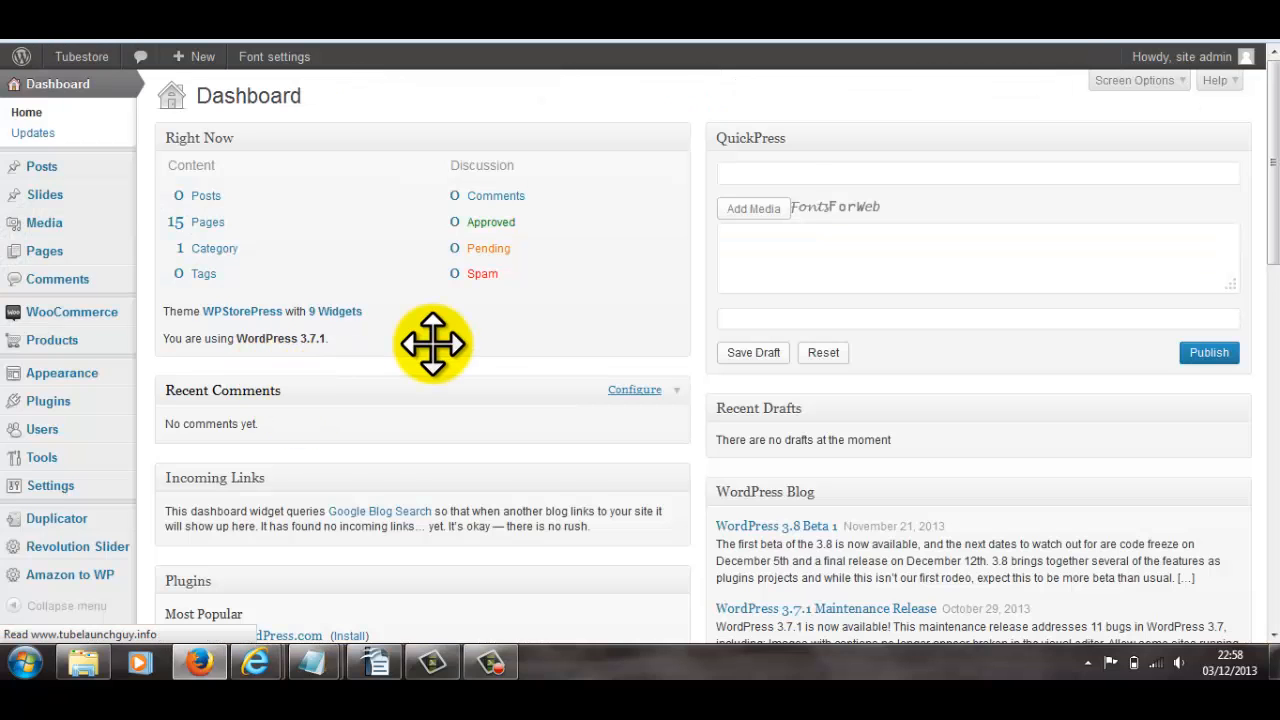
scroll(429, 343, "down", 3)
scroll(430, 350, "down", 2)
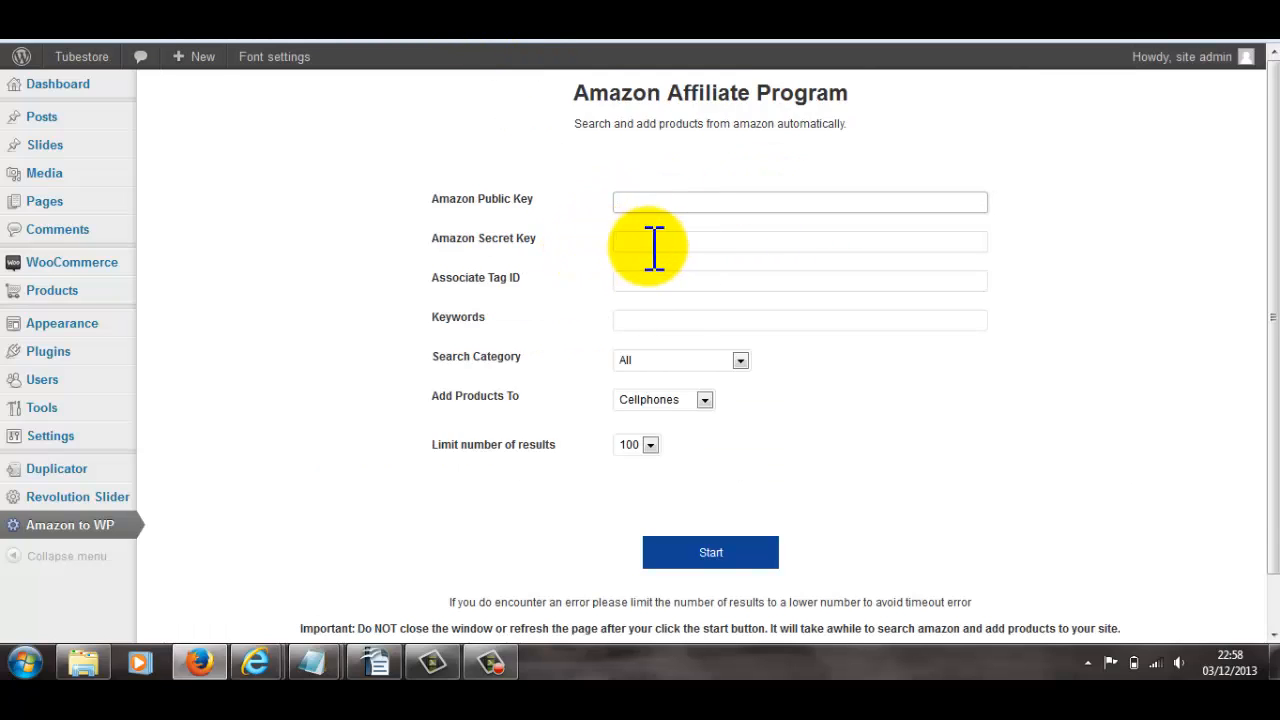
Step: Examine the import form's keywords field and its options for search category, target product category and limit number of results
left_click(675, 321)
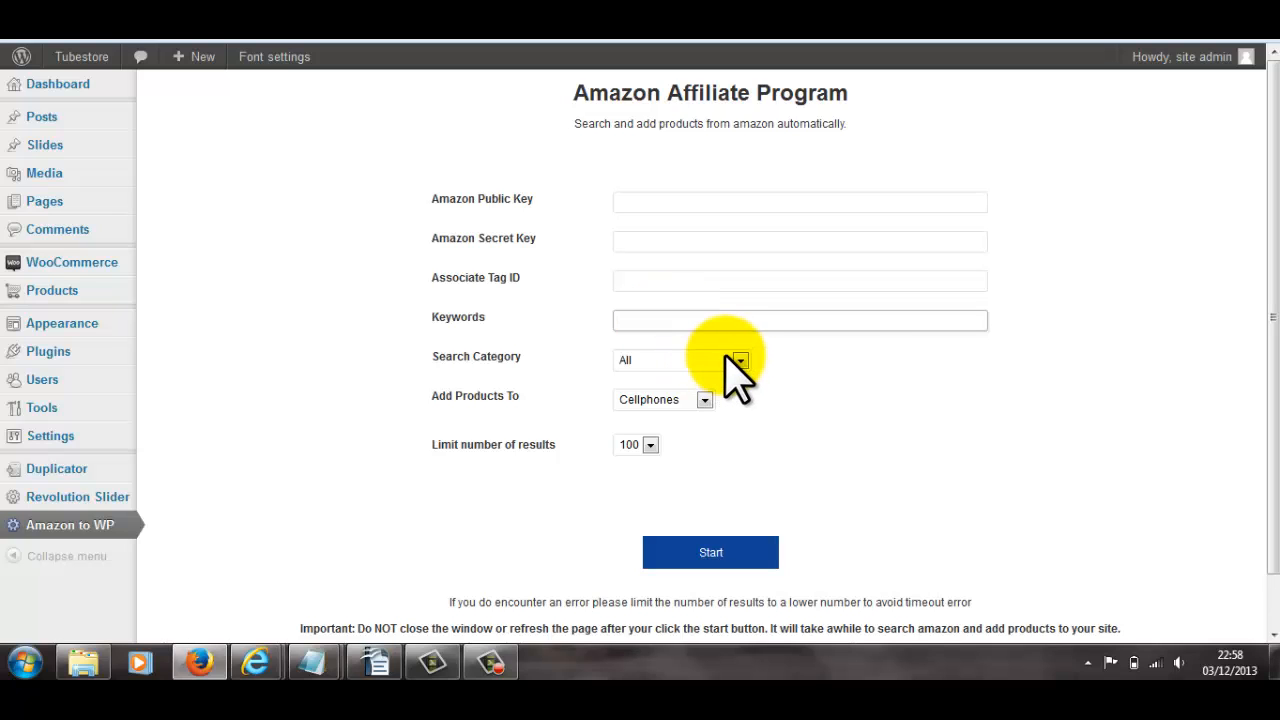
left_click(858, 117)
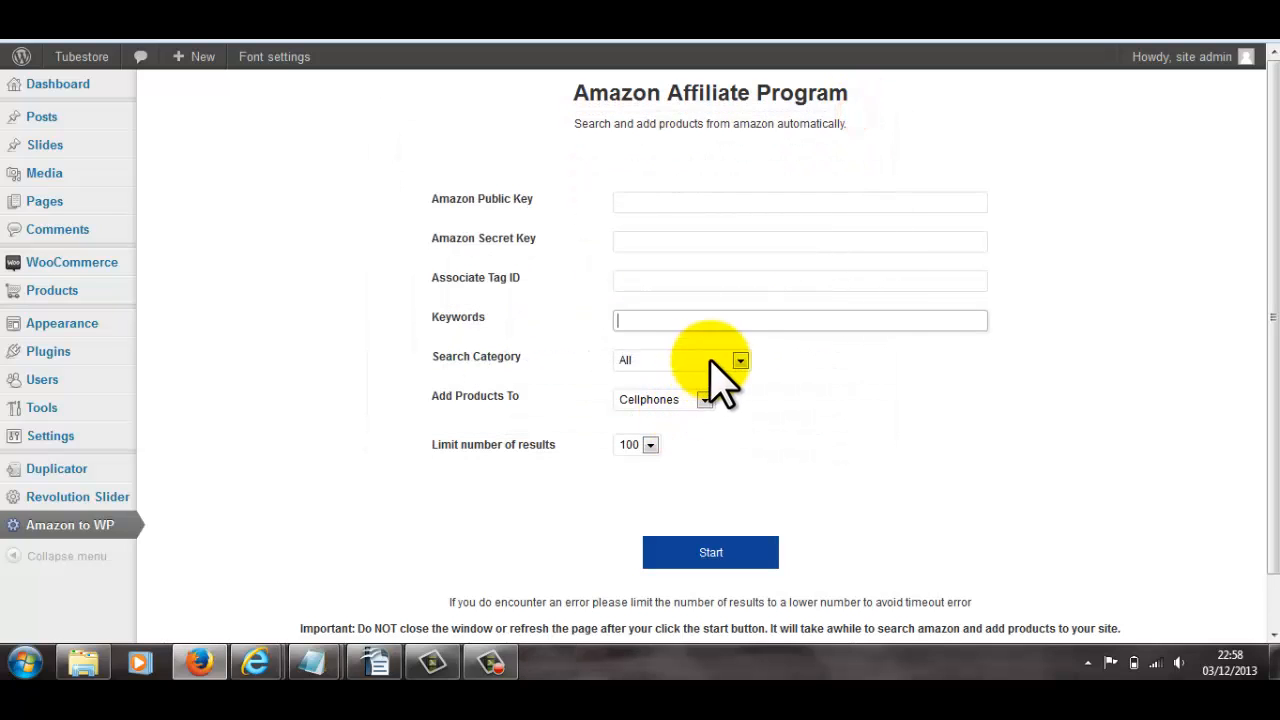
left_click(738, 360)
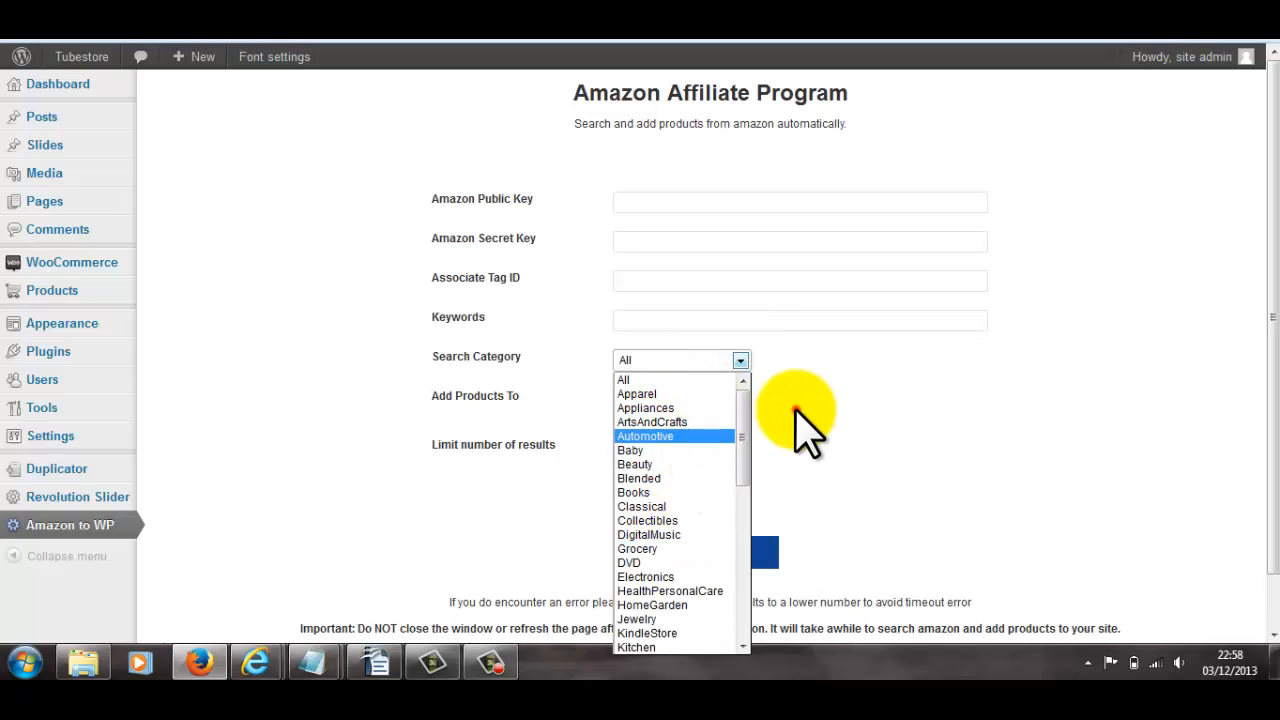
left_click(797, 410)
left_click(705, 400)
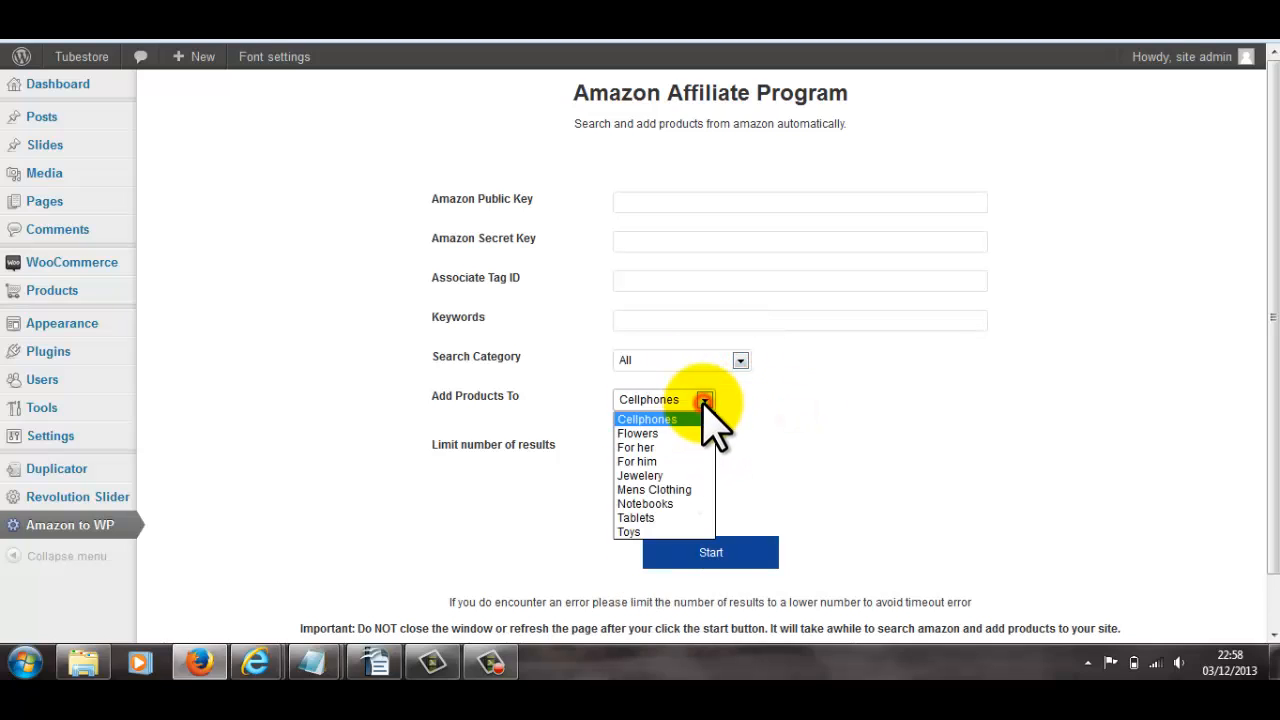
left_click(784, 436)
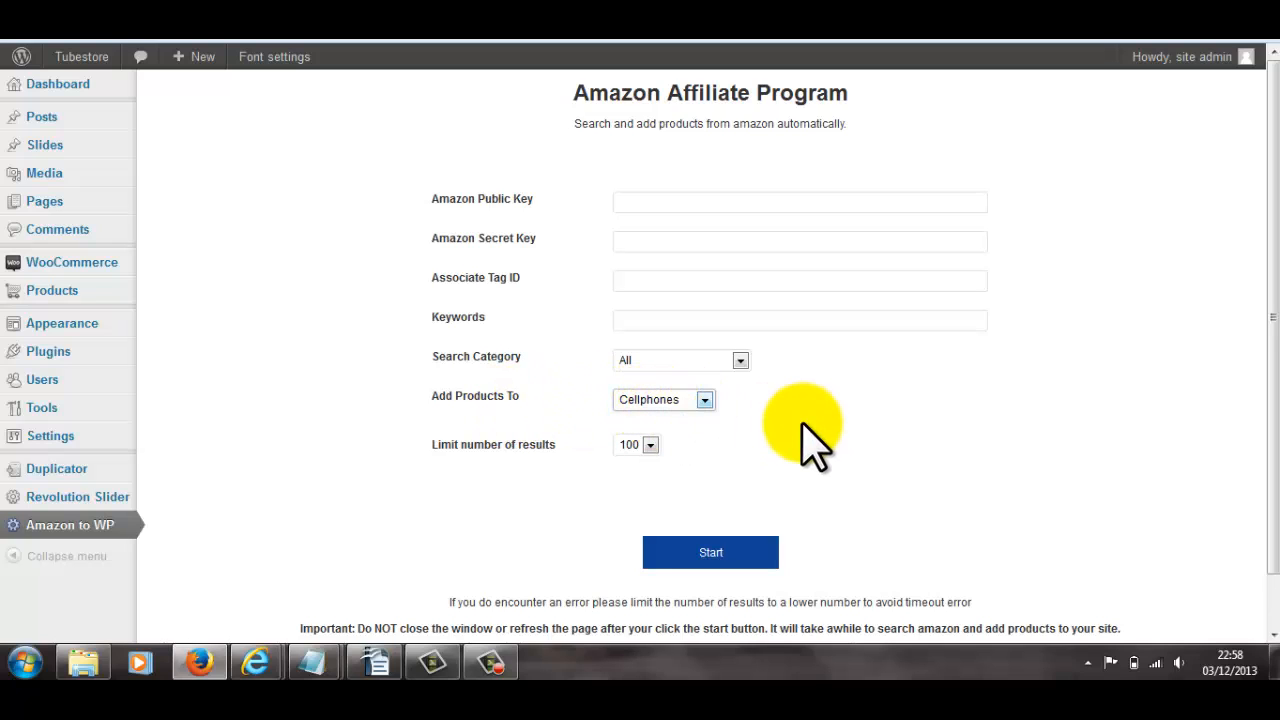
scroll(255, 355, "down", 1)
scroll(255, 355, "down", 1)
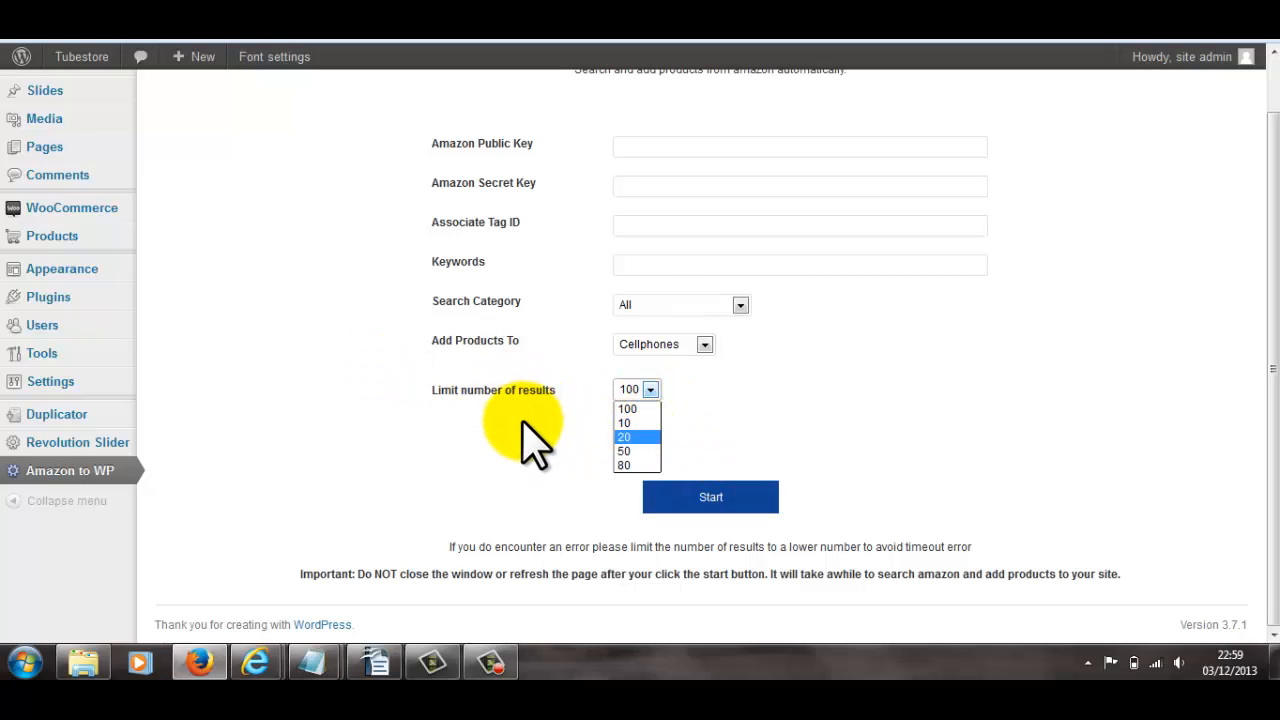
scroll(286, 380, "up", 1)
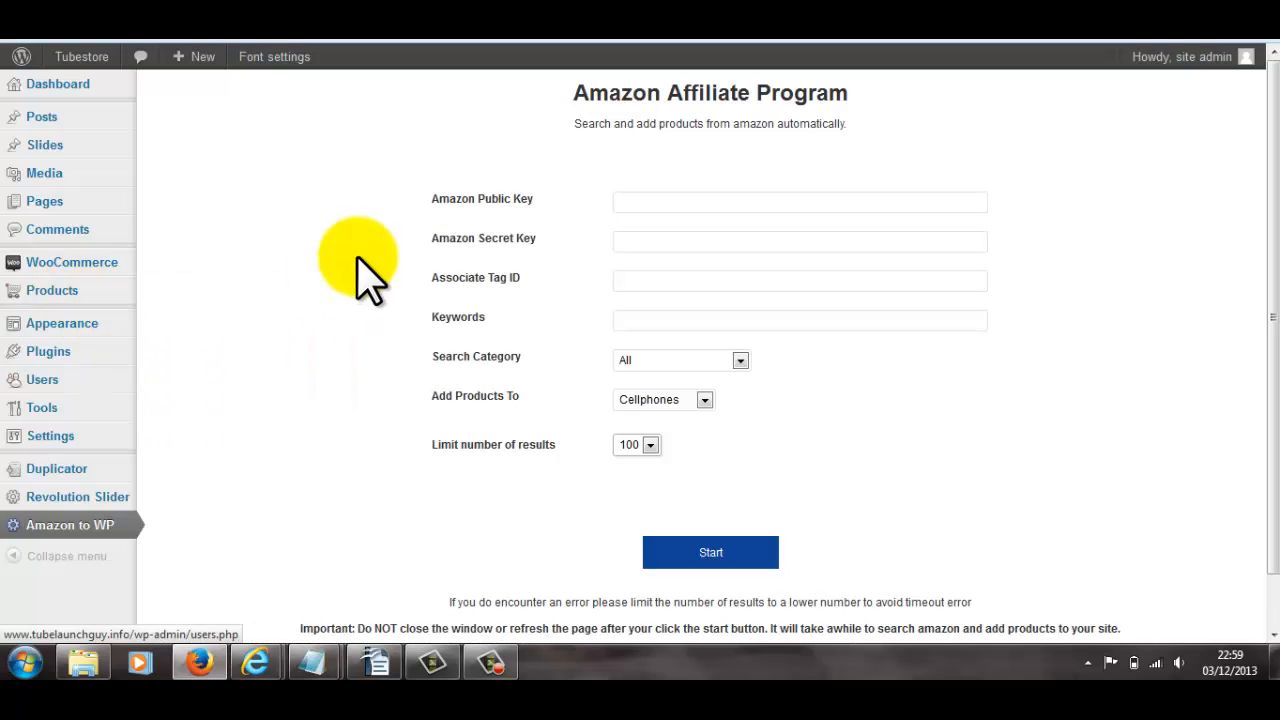
Step: Open the Tubestore theme options and go to the background image setting
mouse_move(97, 330)
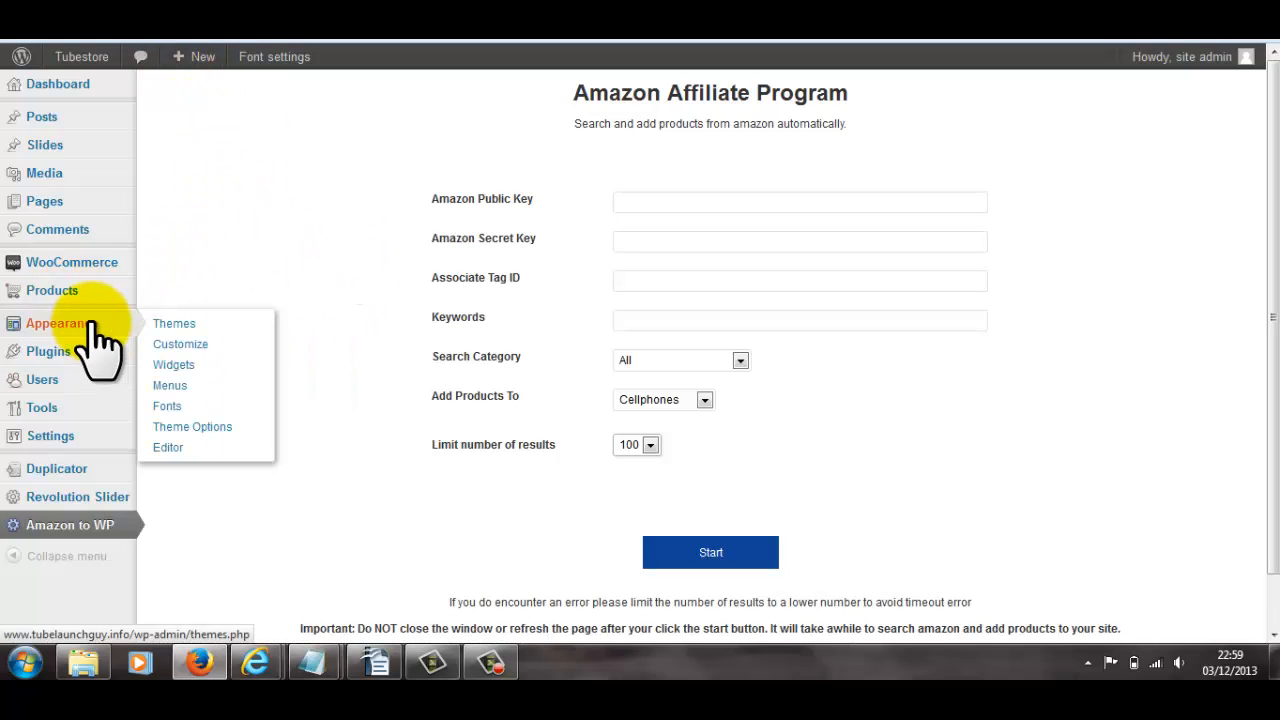
left_click(175, 426)
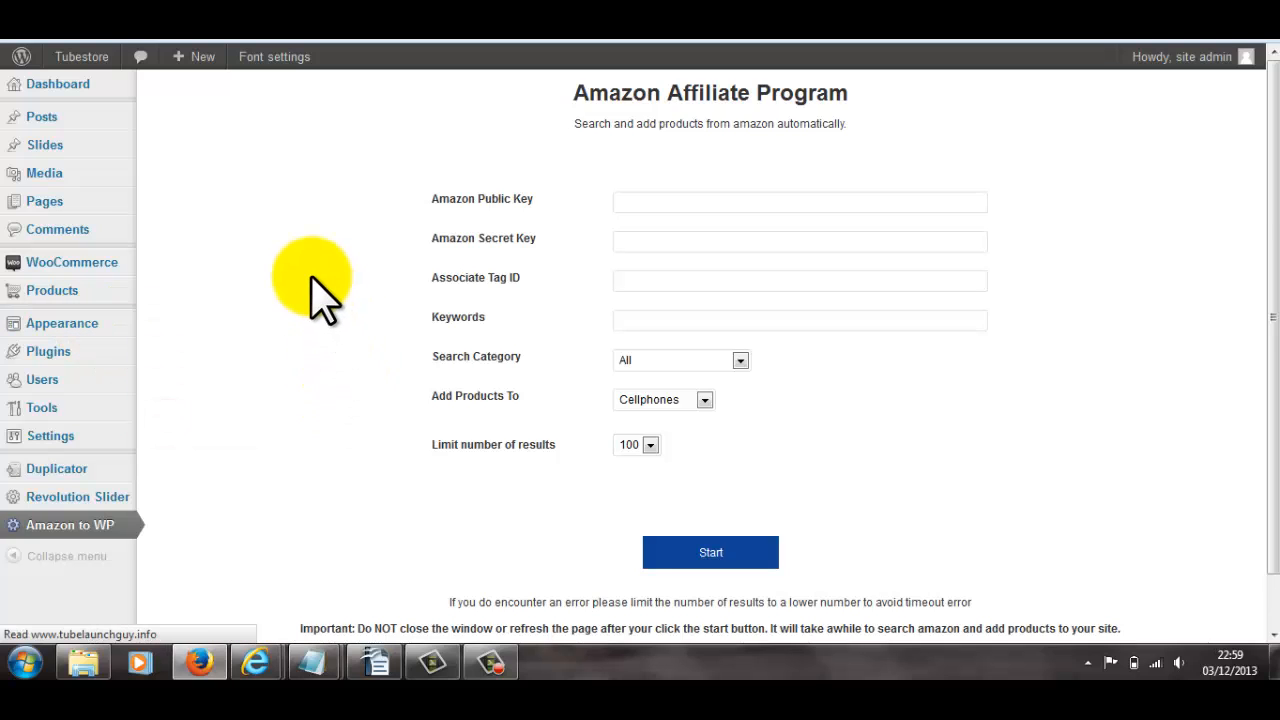
scroll(520, 371, "down", 3)
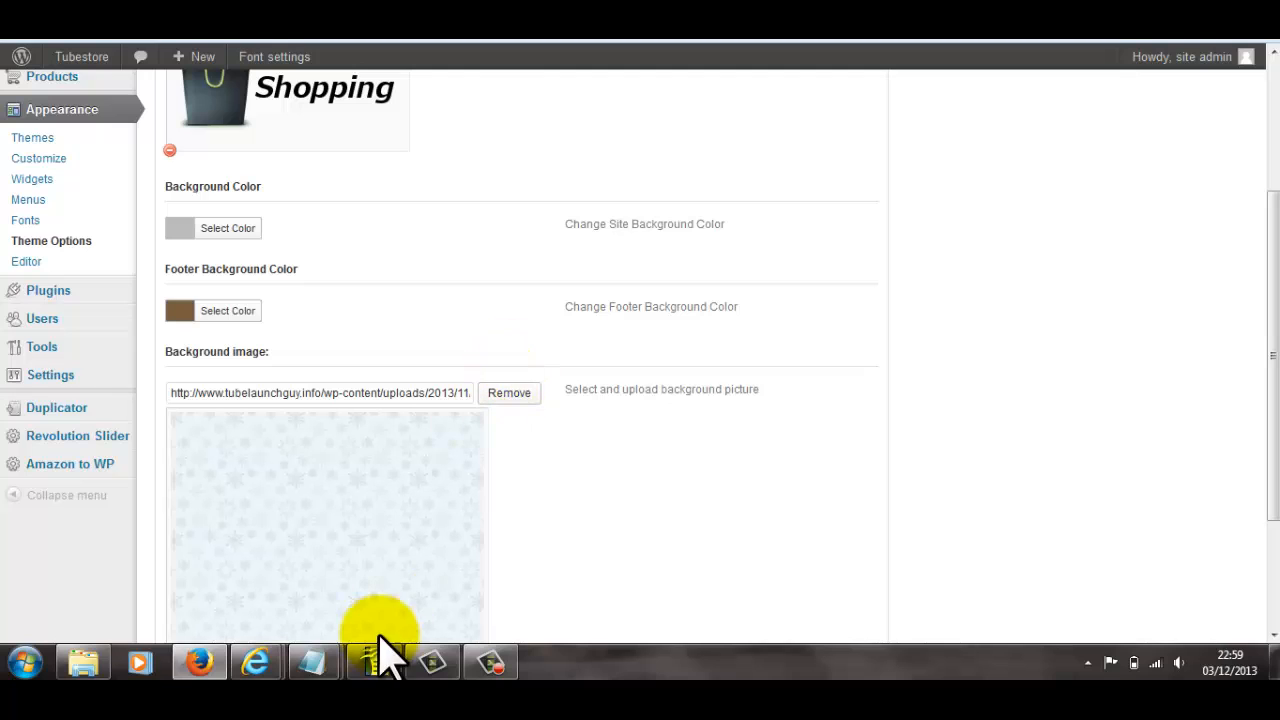
Step: Switch to the untitled Notepad note and copy the image path 11/gucciback.jpg
mouse_move(312, 662)
mouse_move(388, 566)
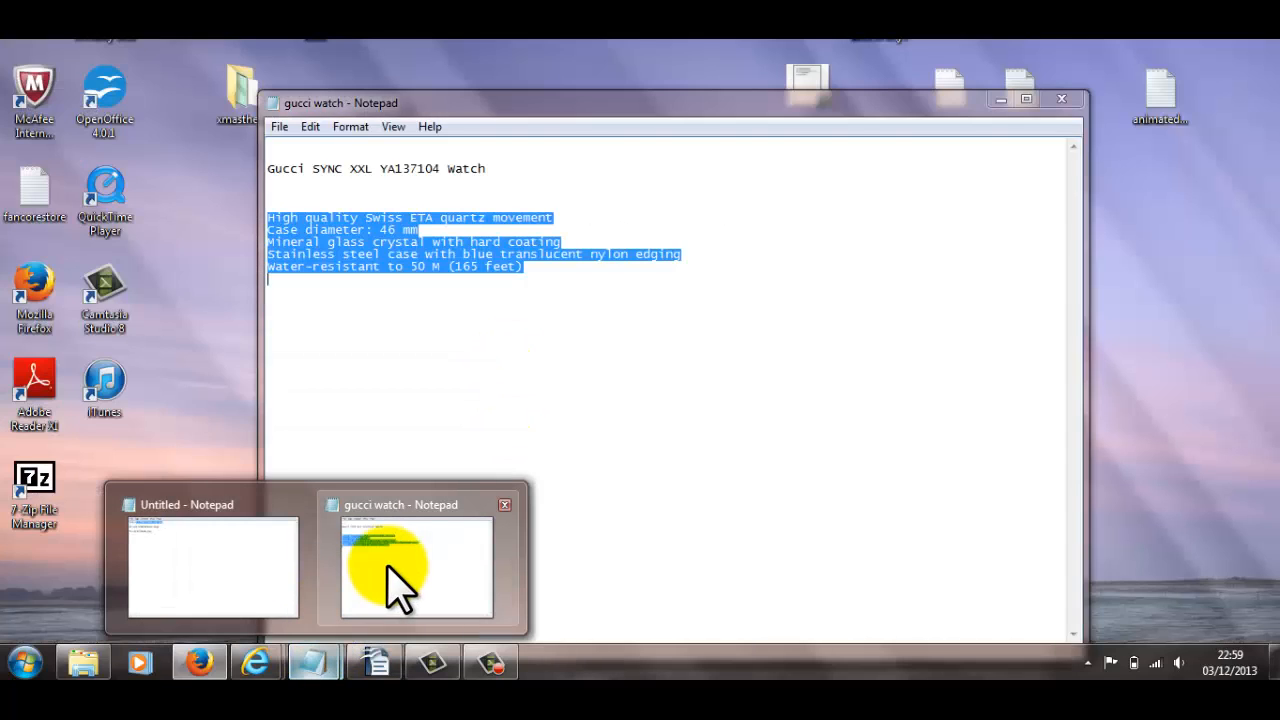
left_click(271, 555)
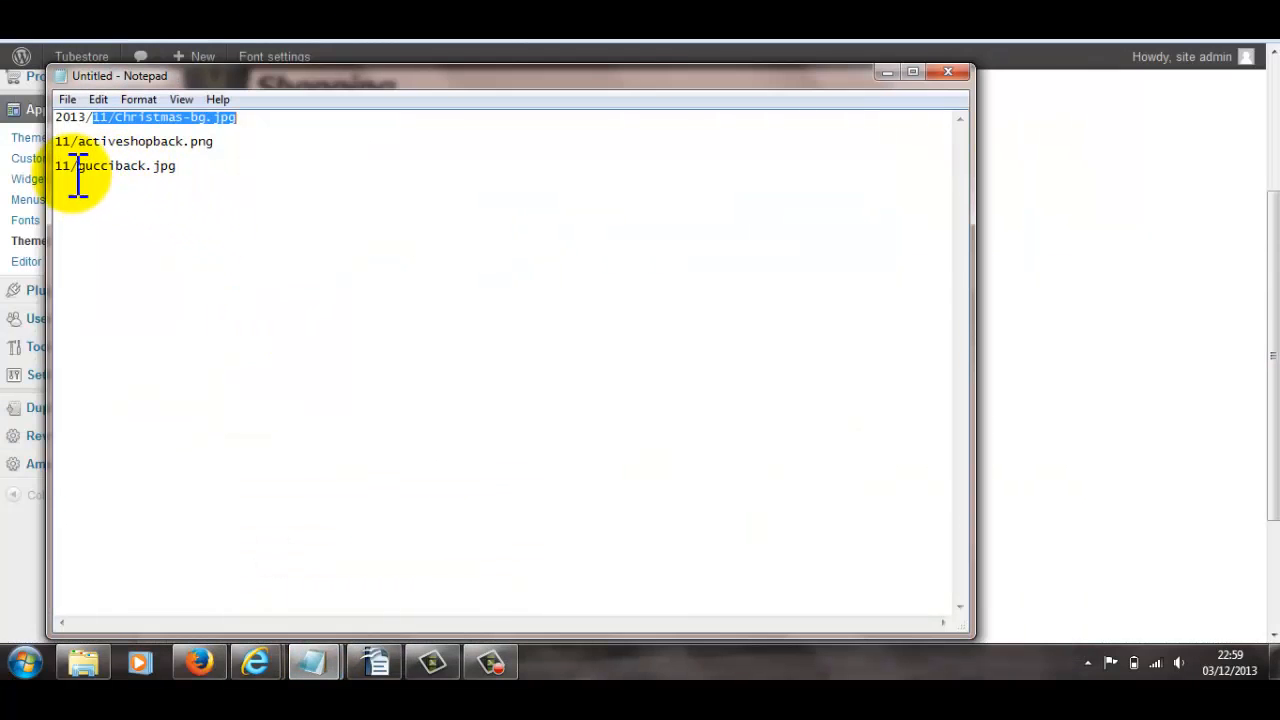
left_click_drag(57, 166, 183, 170)
key("ctrl+c")
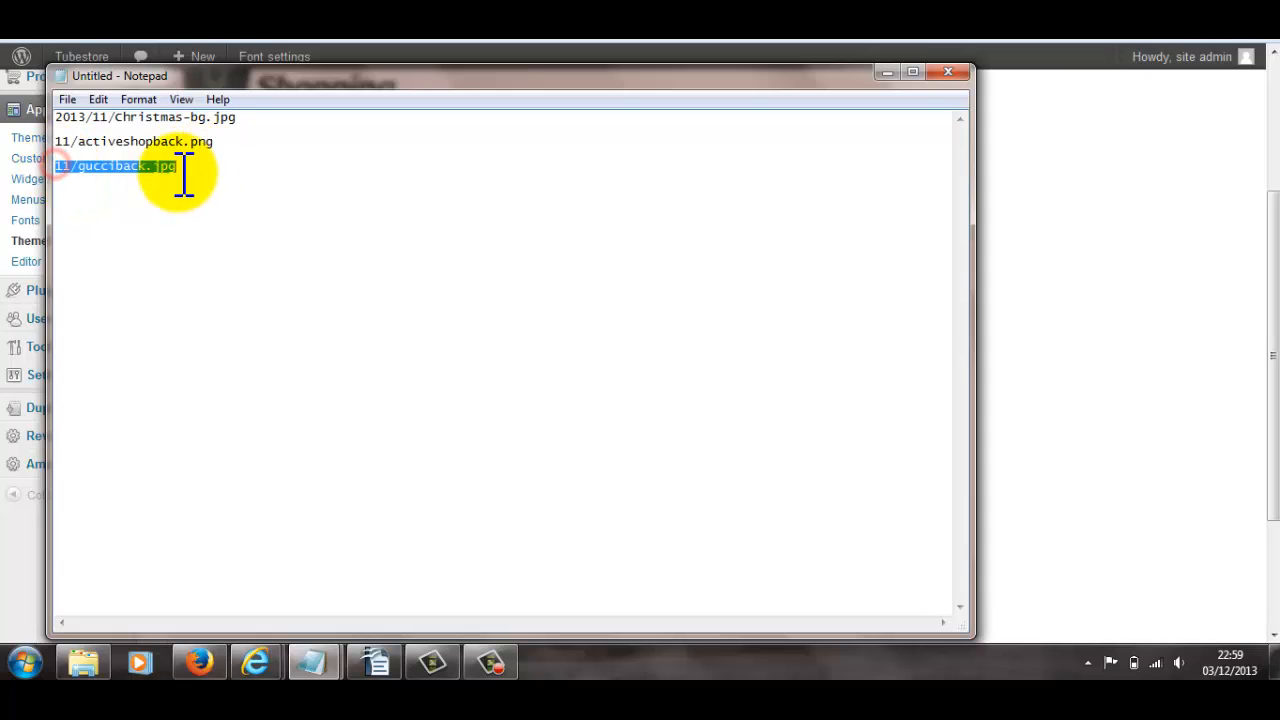
Step: Replace the file name in the theme's background image URL with the copied path 11/gucciback.jpg and save the options
left_click(885, 72)
left_click(463, 393)
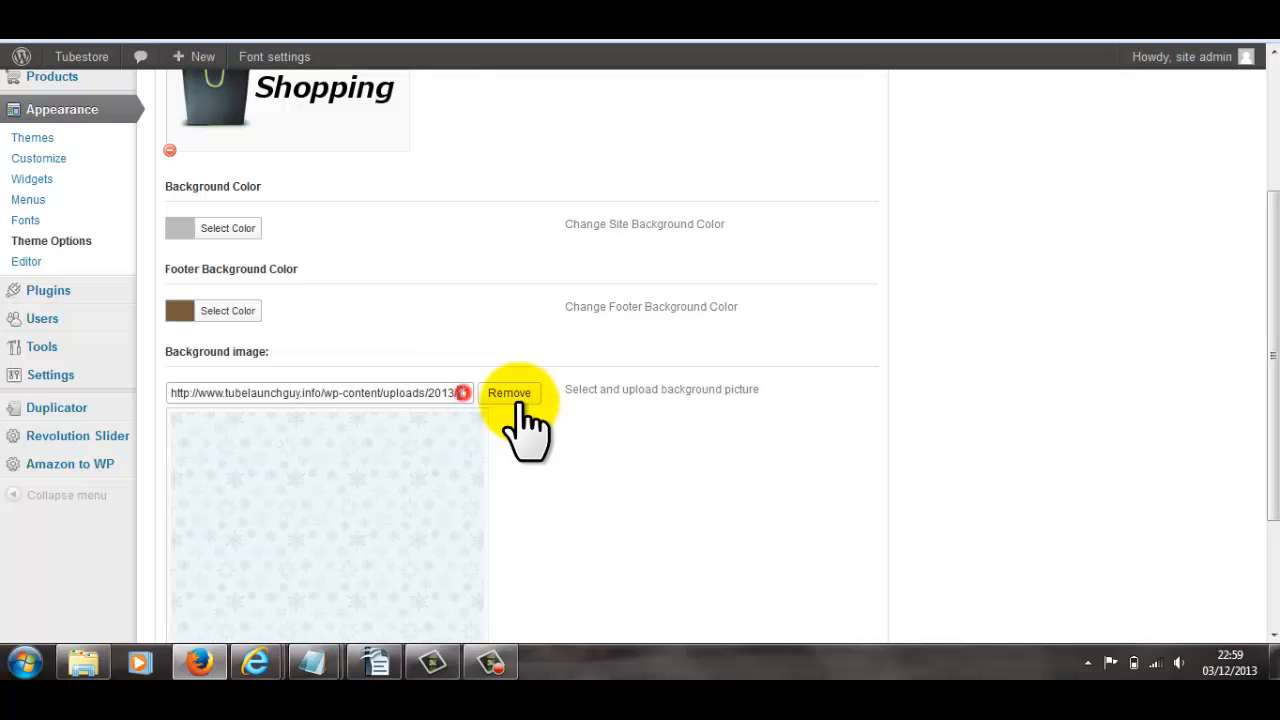
key("Right")
key("Right")
key("Right")
key("Right")
key("Right")
key("Right")
key("Right")
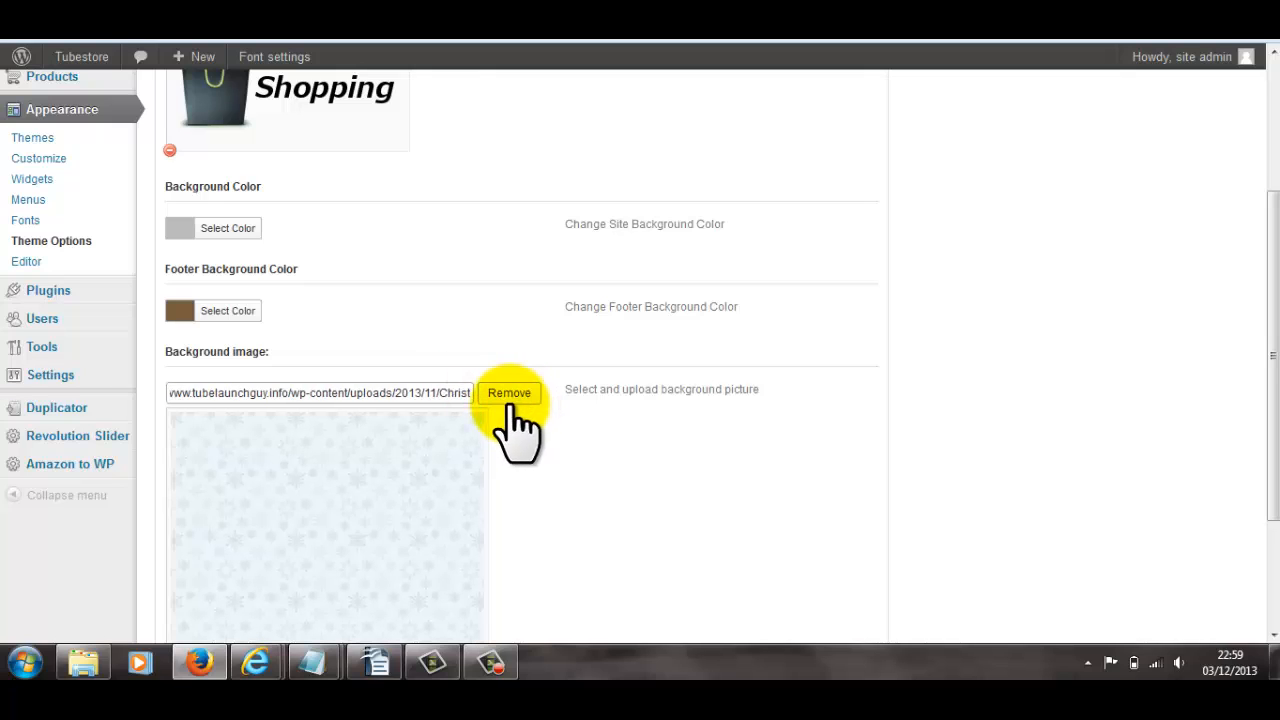
left_click_drag(380, 394, 571, 408)
key("BackSpace")
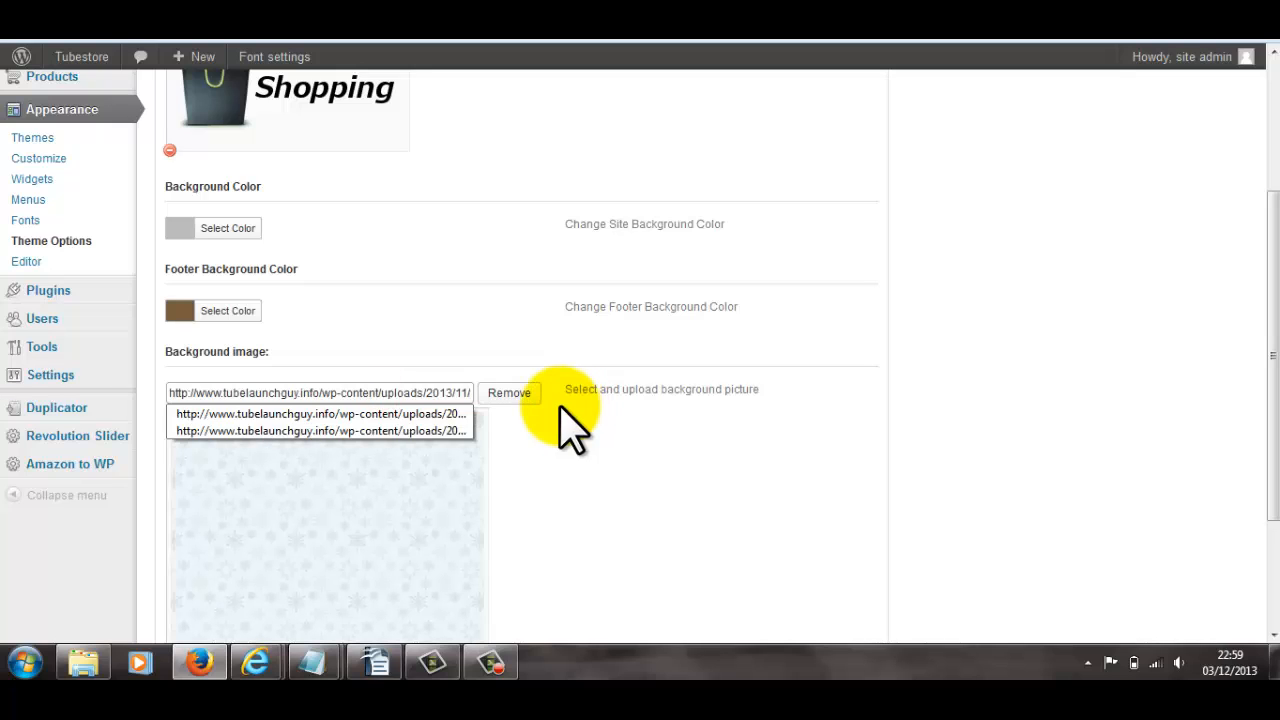
key("ctrl+v")
scroll(770, 490, "down", 3)
left_click(815, 542)
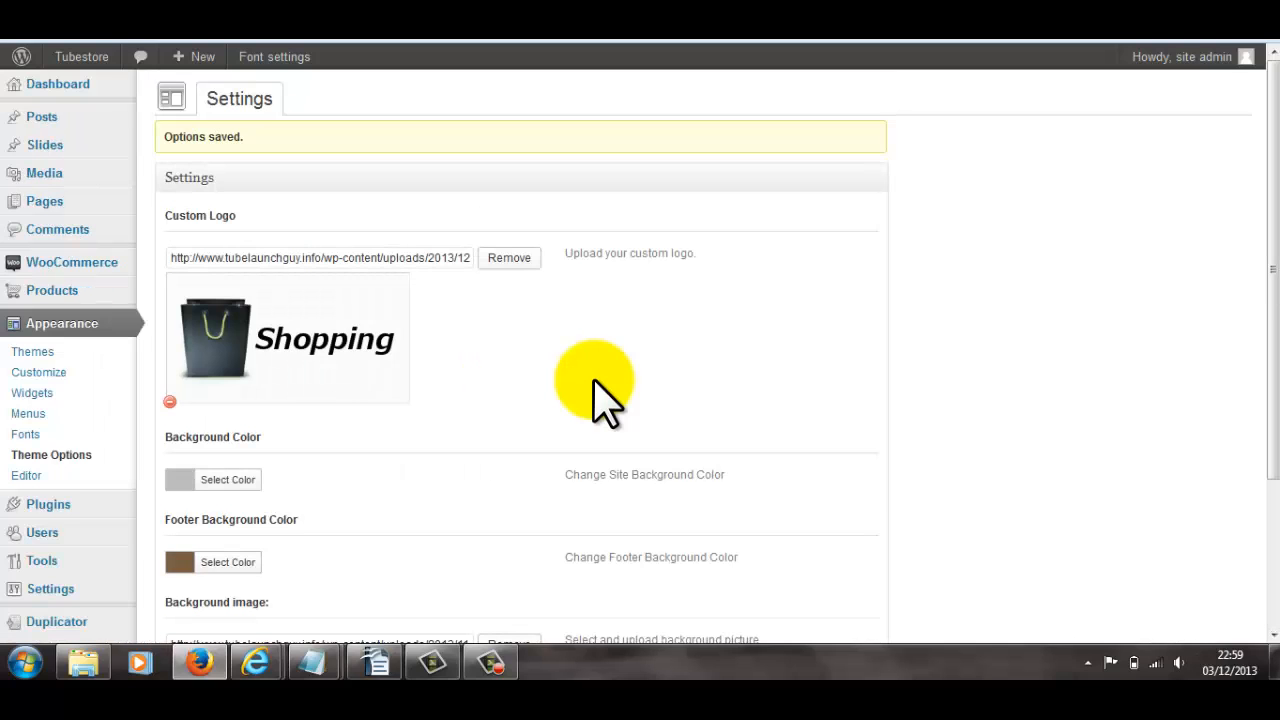
Step: Check the background image setting and open the Tubestore front page in a new tab
scroll(594, 380, "down", 5)
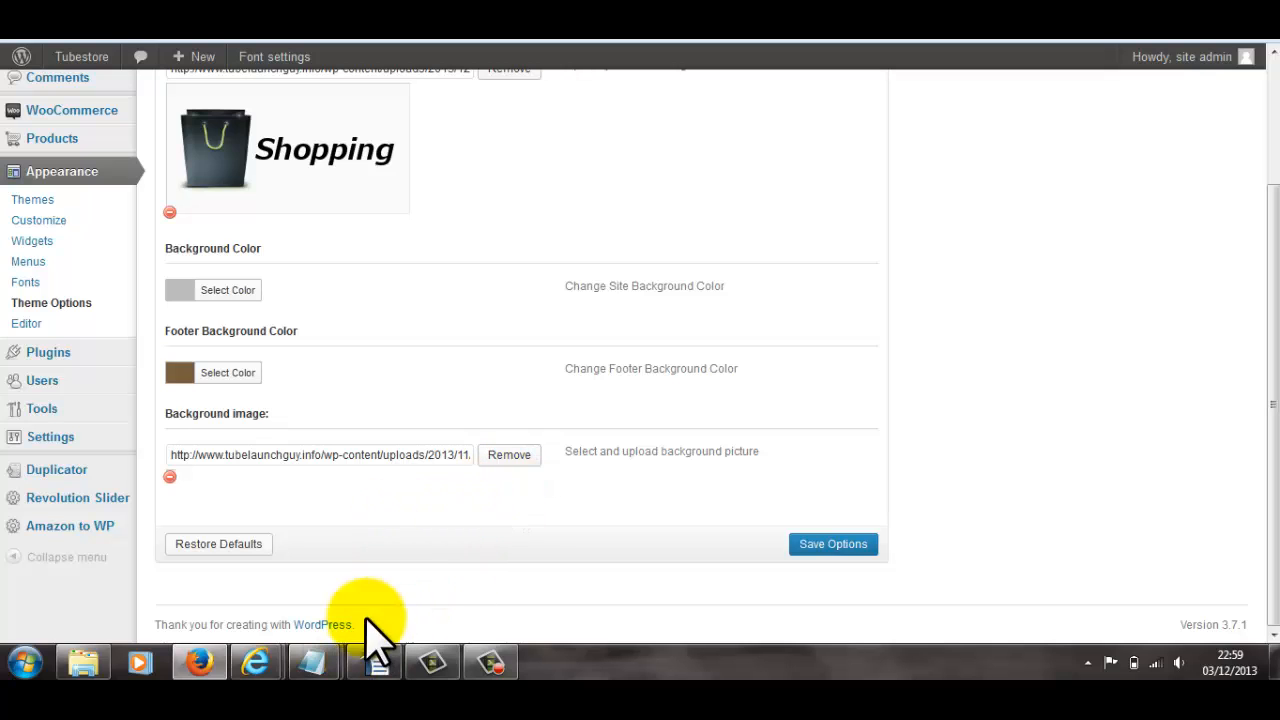
left_click(329, 656)
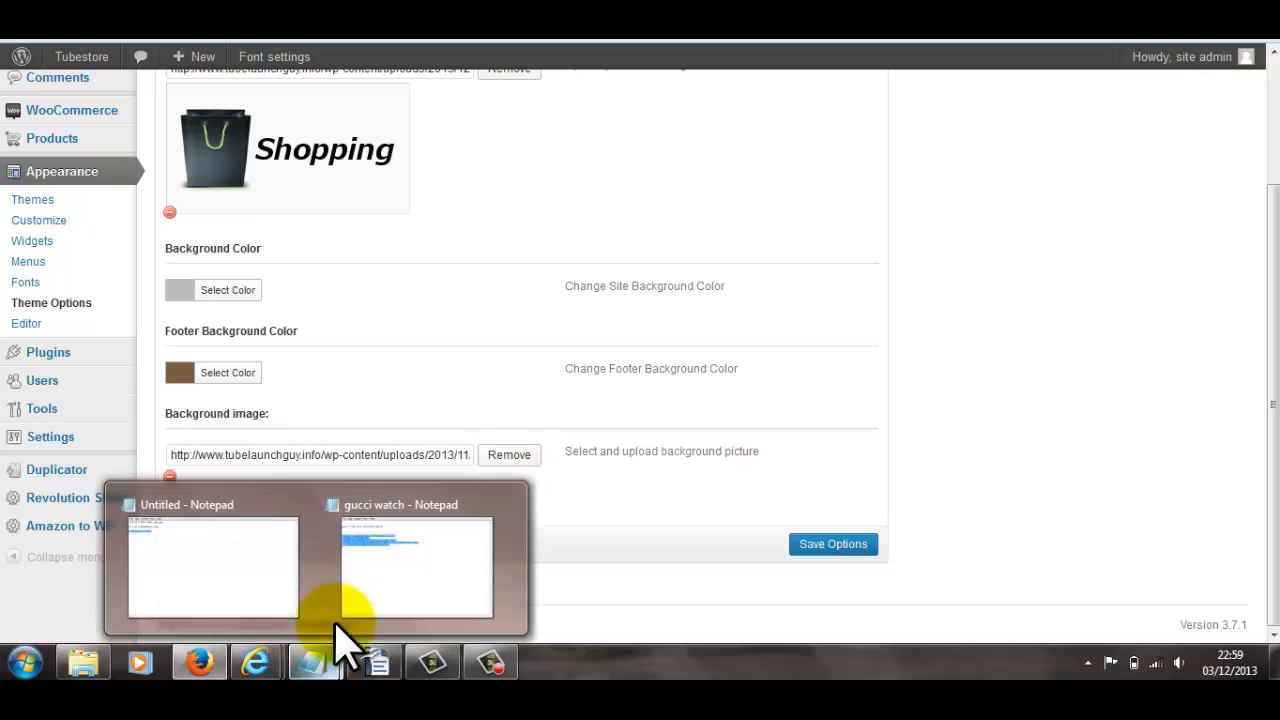
mouse_move(90, 60)
right_click(93, 88)
left_click(140, 106)
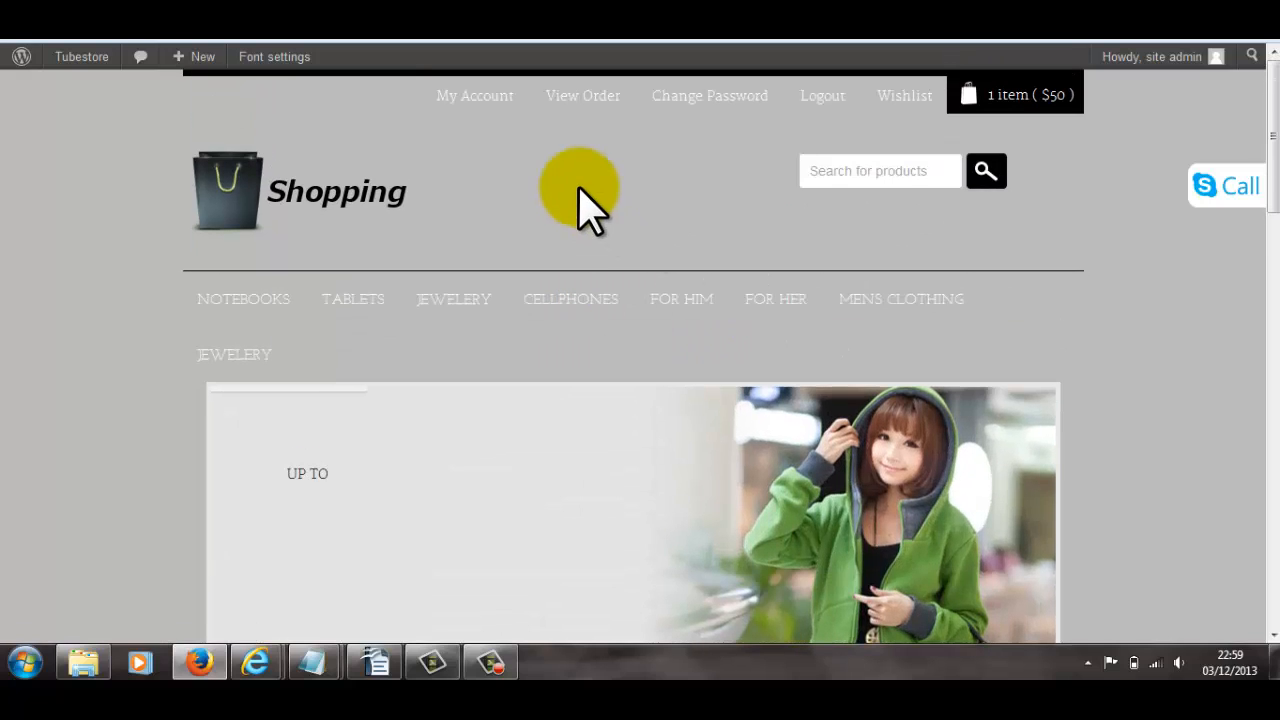
Step: Return to the theme options and check the gucciback.jpg path in the untitled Notepad note
key("ctrl+shift+Tab")
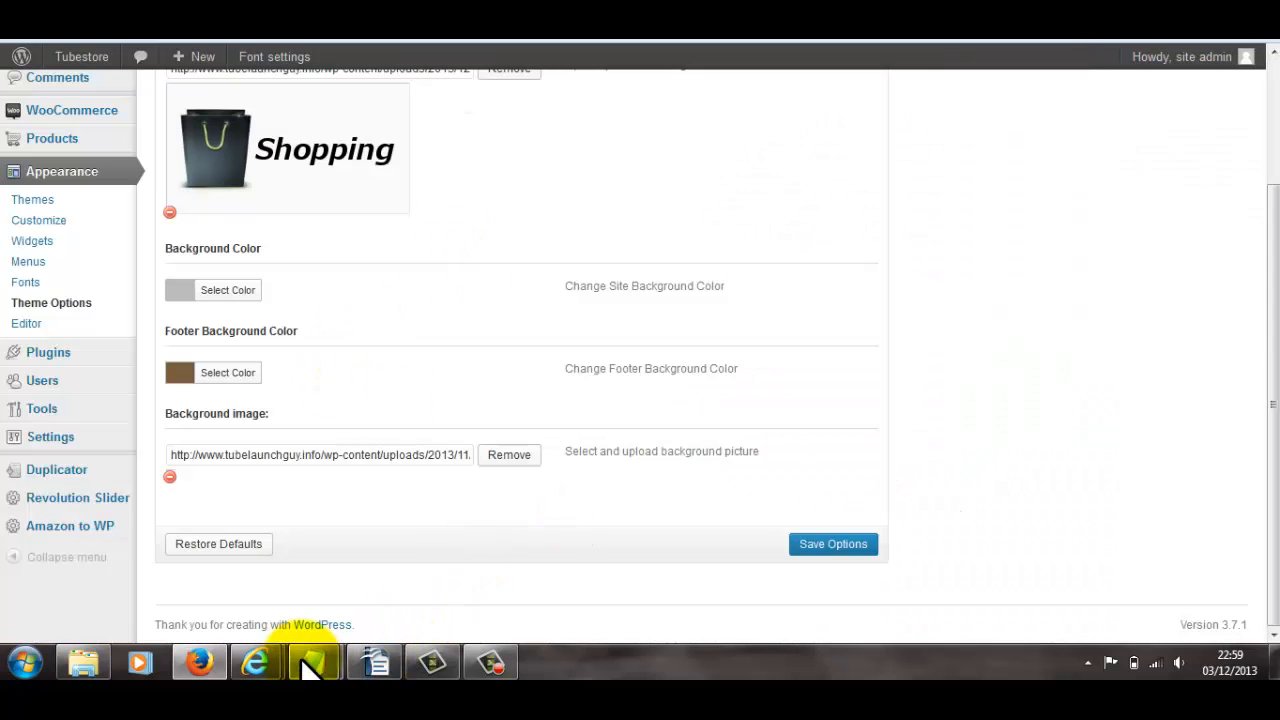
mouse_move(308, 668)
left_click(240, 571)
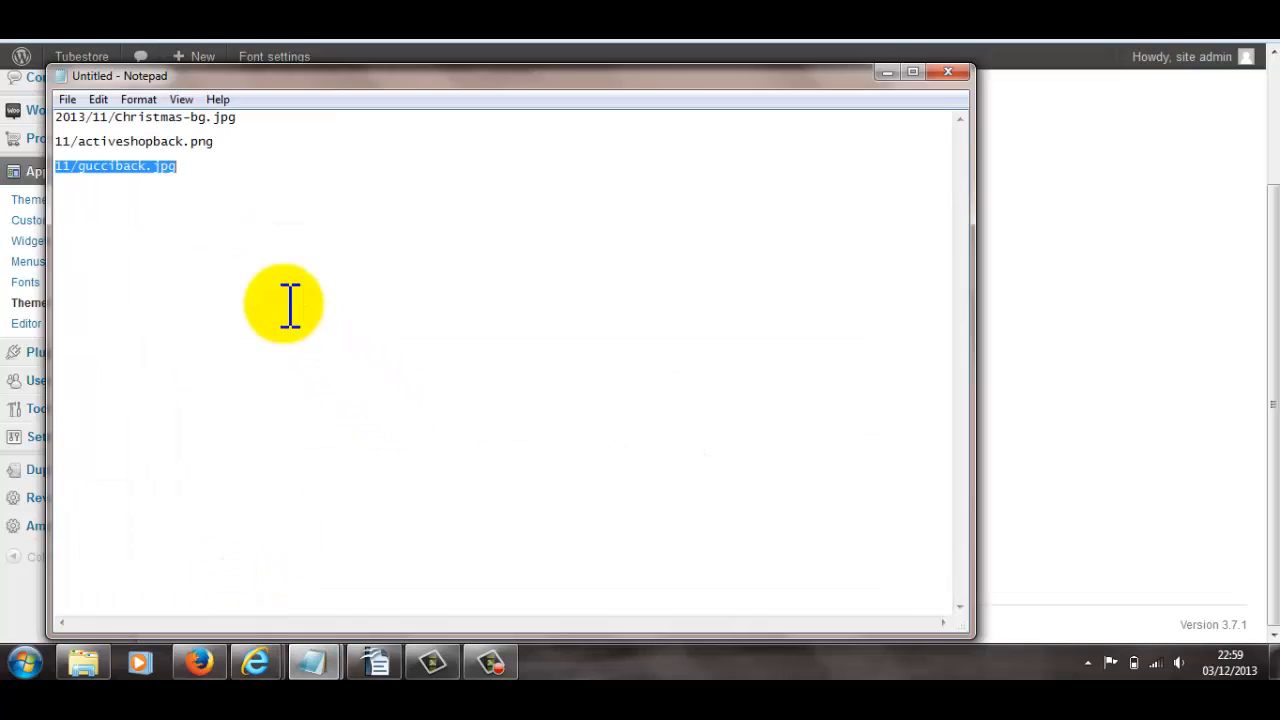
left_click(168, 218)
left_click_drag(75, 166, 206, 171)
left_click(887, 72)
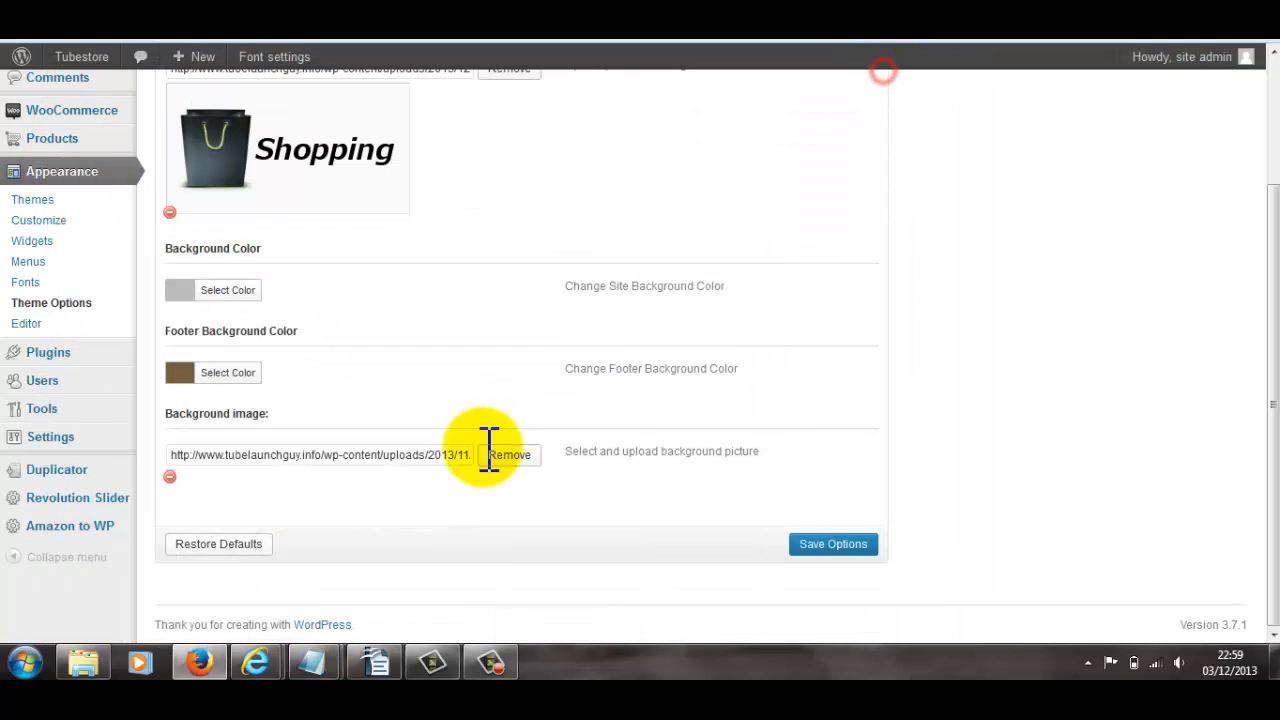
Step: Remove the duplicate 11/ from the background image URL so it ends in 2013/11/gucciback.jpg, and save the options
key("Right")
key("Right")
key("Right")
key("Right")
key("Right")
key("Right")
key("Right")
key("Right")
key("Right")
key("Right")
key("Right")
key("Right")
key("Right")
key("Right")
key("Right")
key("Right")
key("Right")
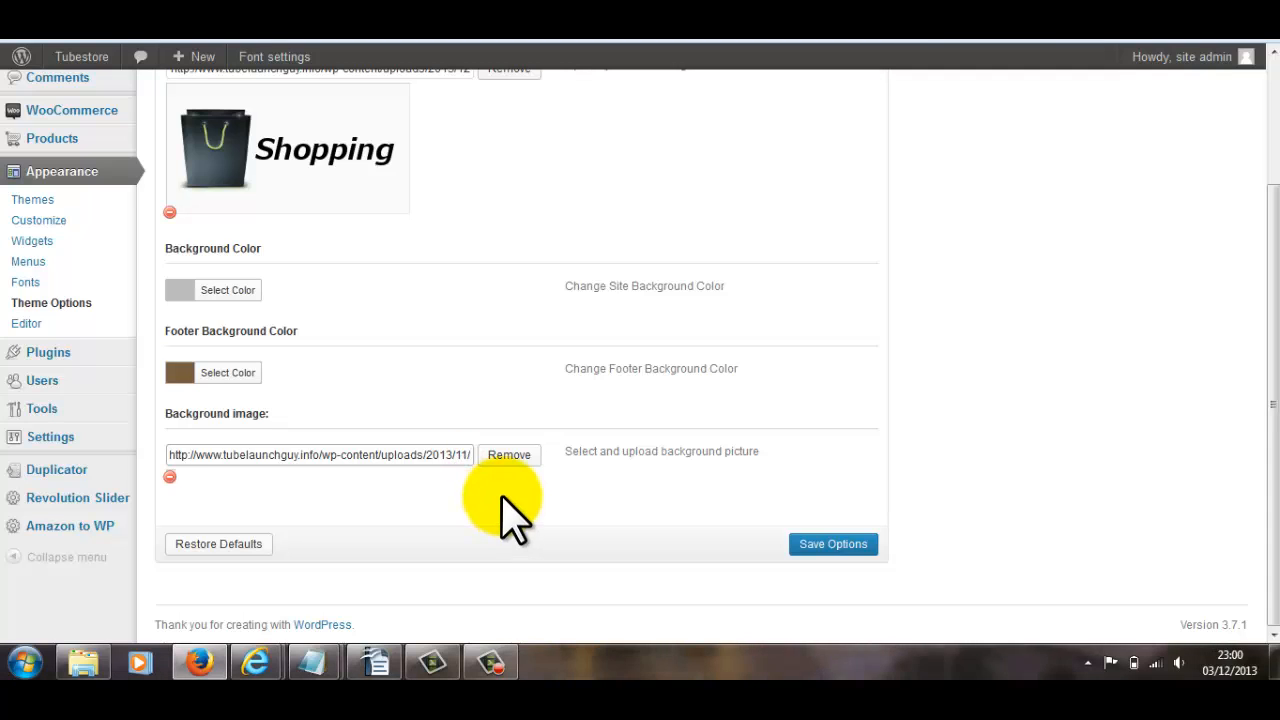
left_click(401, 455)
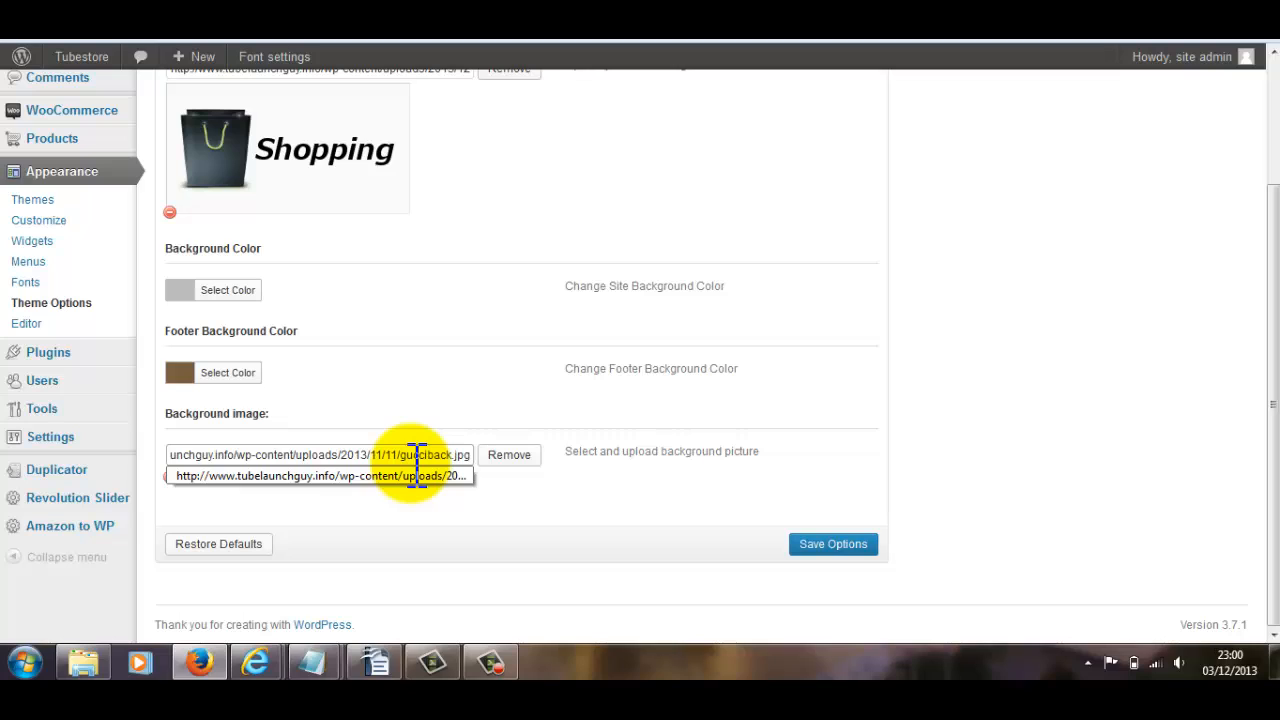
key("BackSpace")
key("BackSpace")
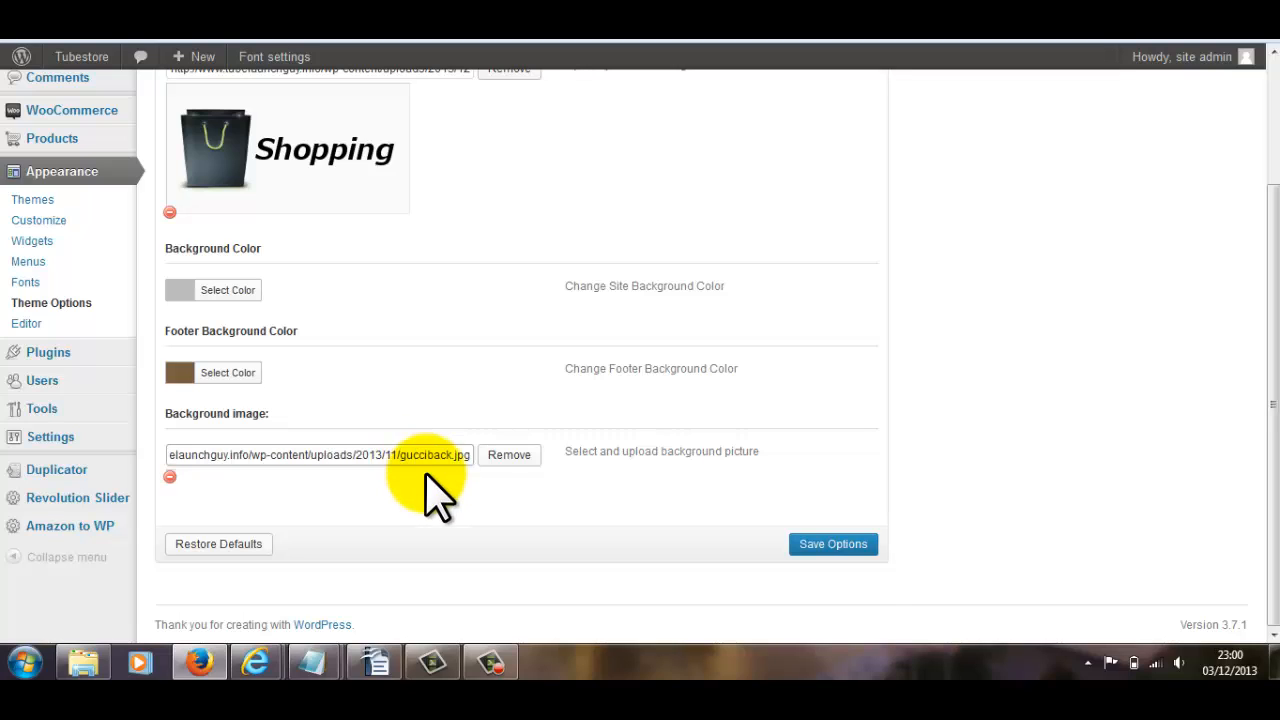
left_click(850, 540)
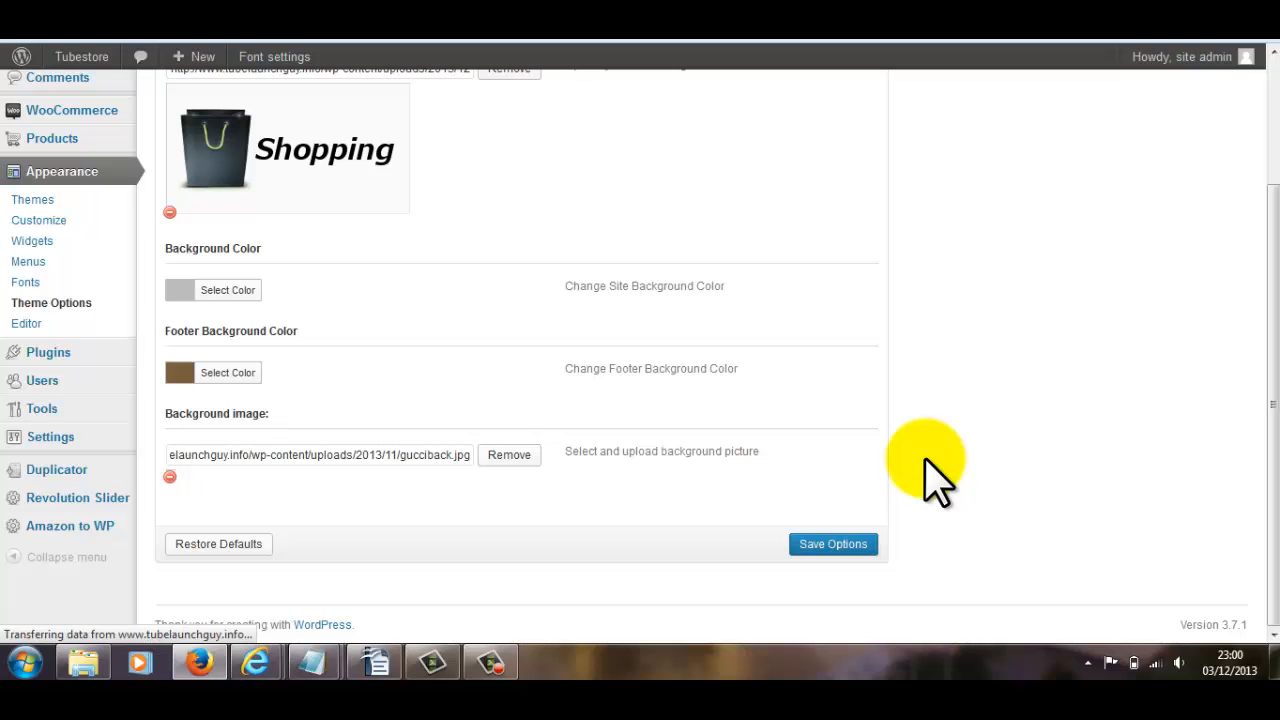
Step: Examine the background image in the theme options preview and down the length of the Tubestore home page
scroll(375, 445, "down", 5)
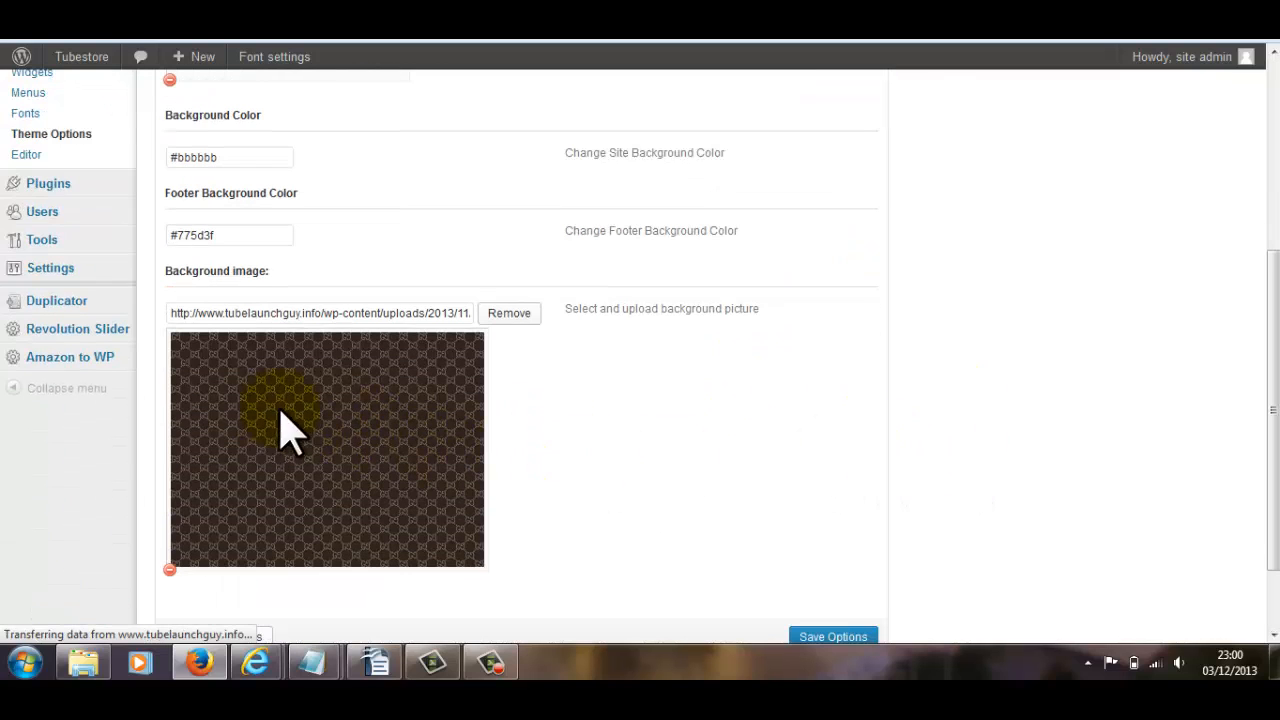
scroll(686, 471, "up", 5)
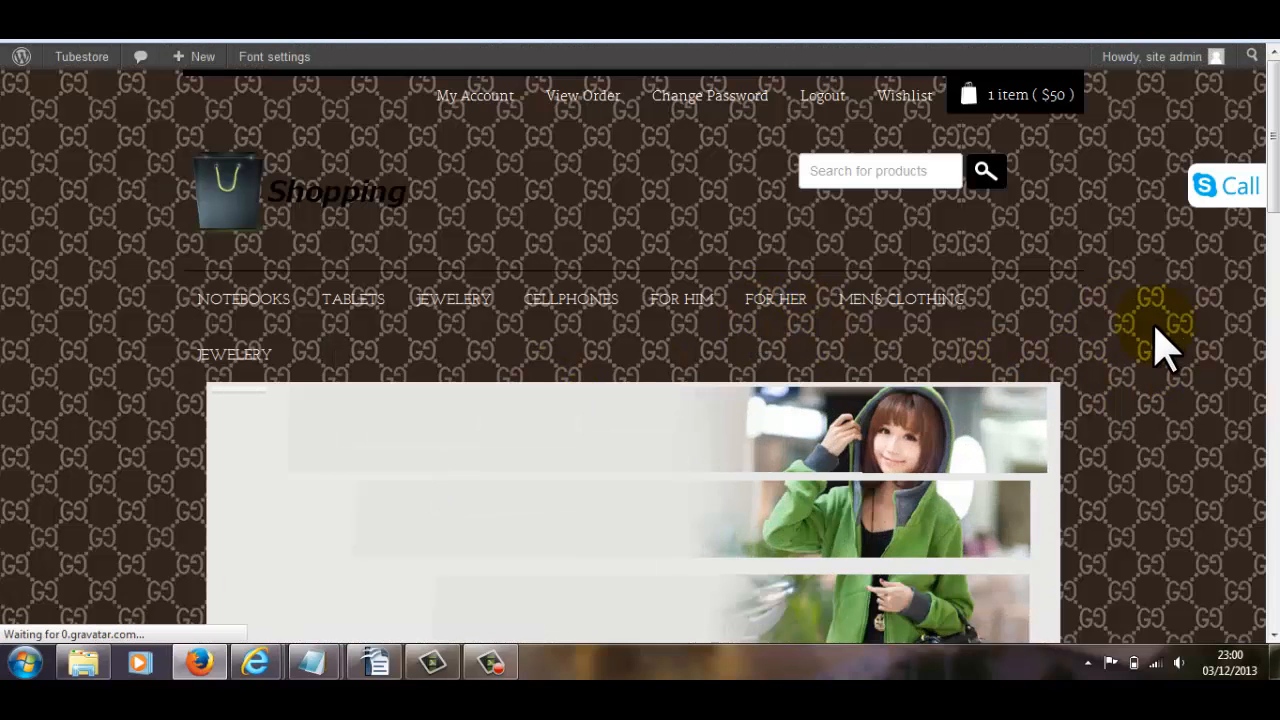
scroll(1157, 349, "down", 5)
scroll(770, 400, "down", 3)
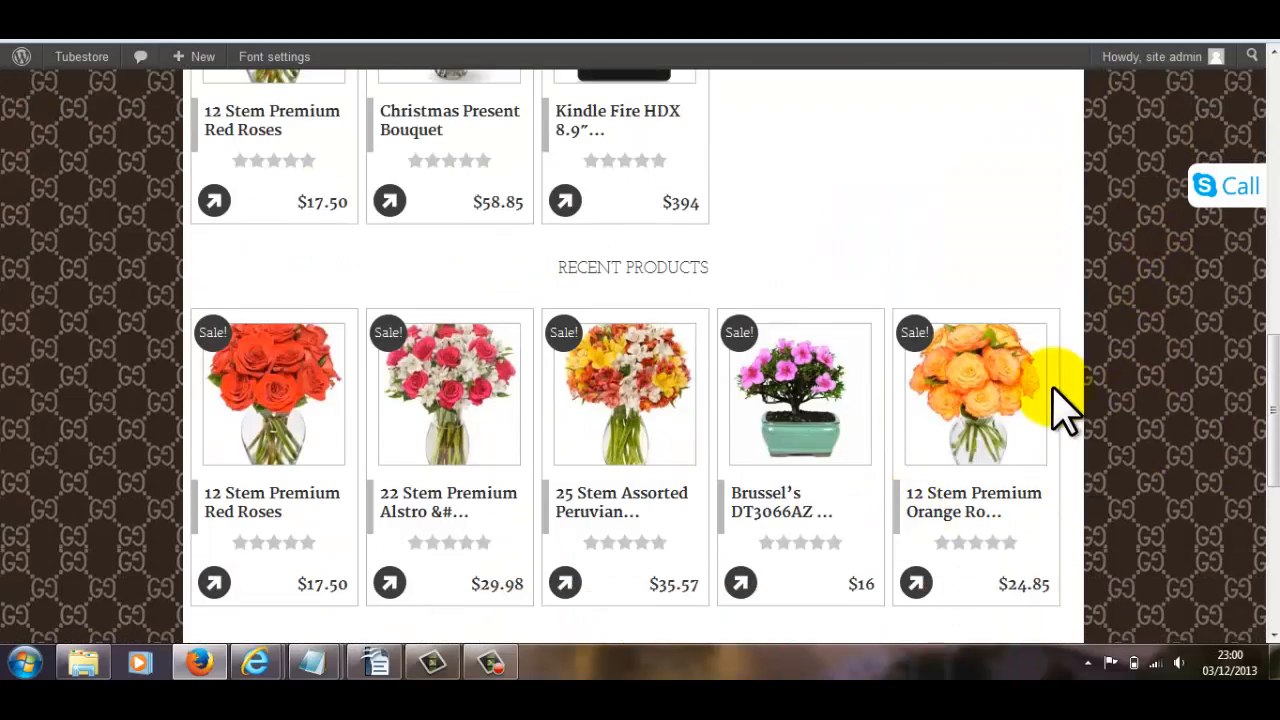
scroll(1060, 410, "down", 4)
scroll(1175, 410, "up", 12)
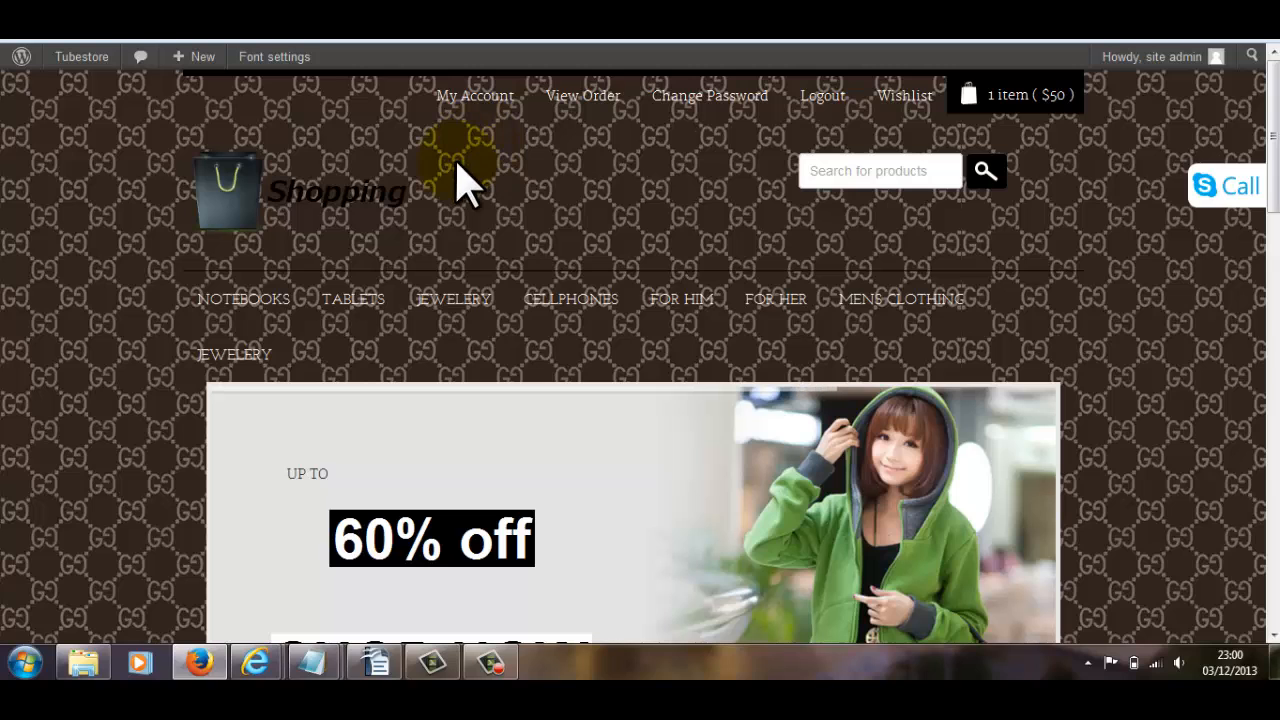
key("ctrl+shift+Tab")
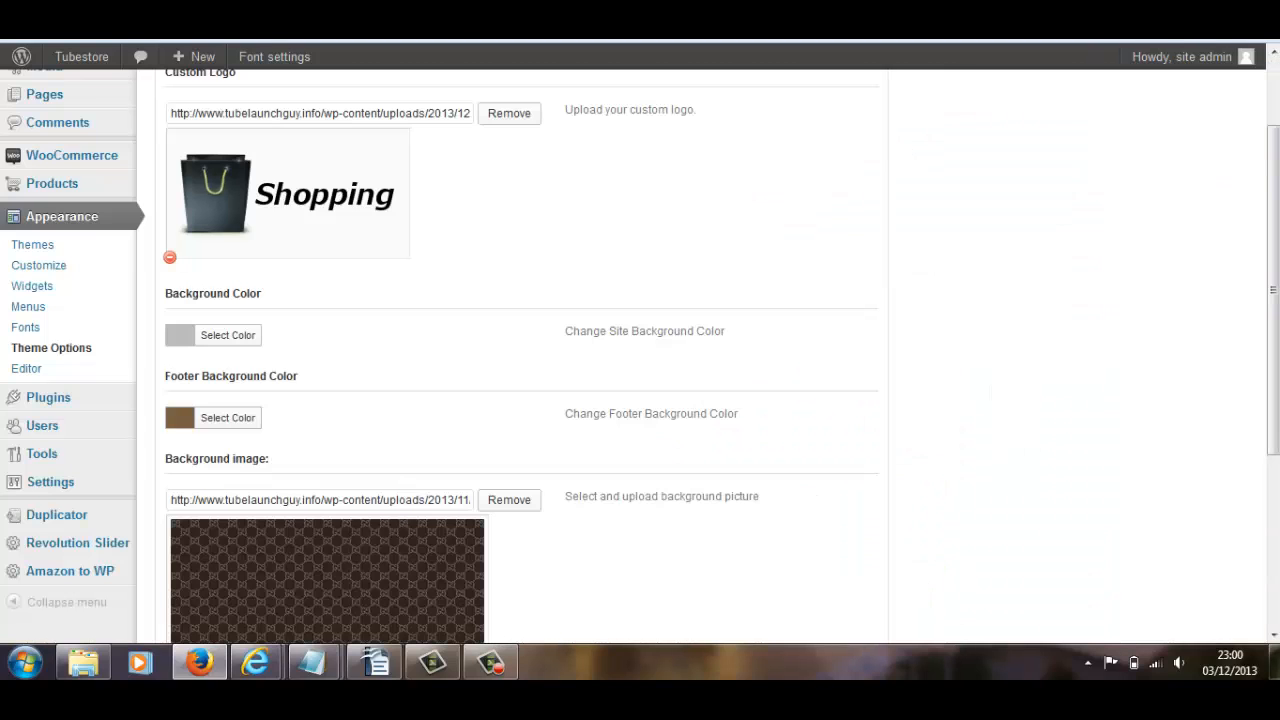
key("ctrl+Tab")
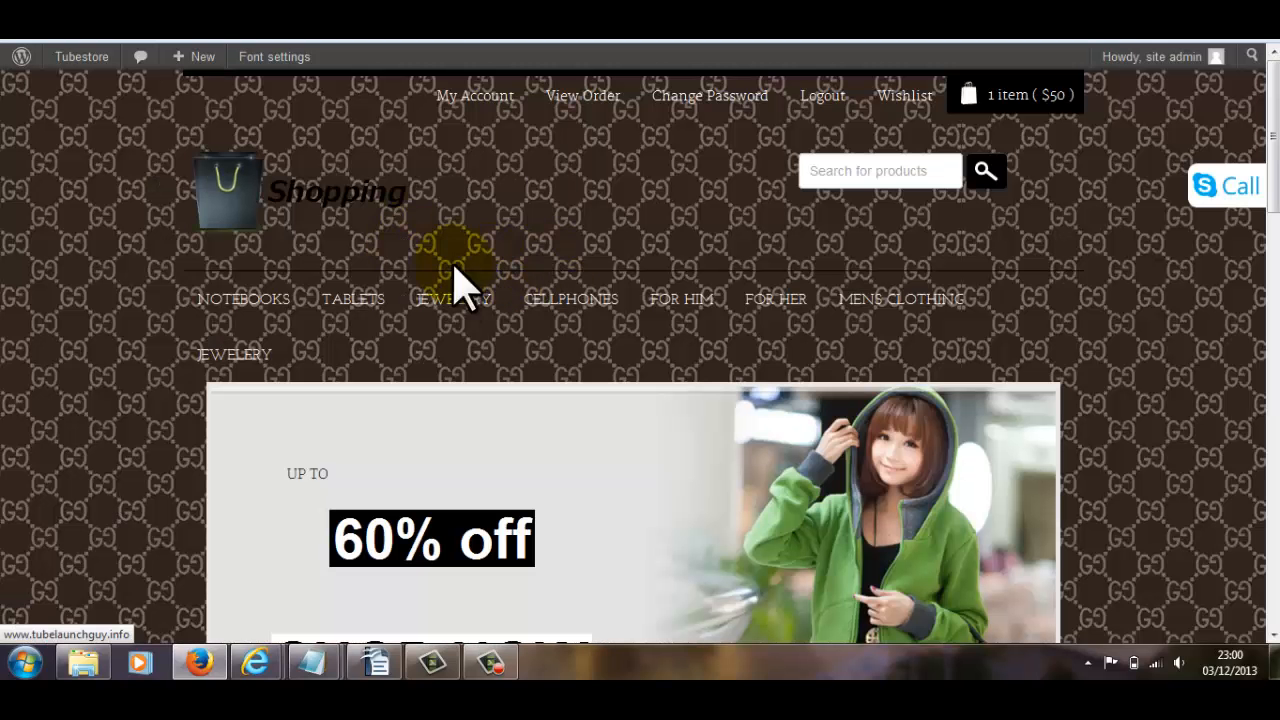
key("ctrl+shift+Tab")
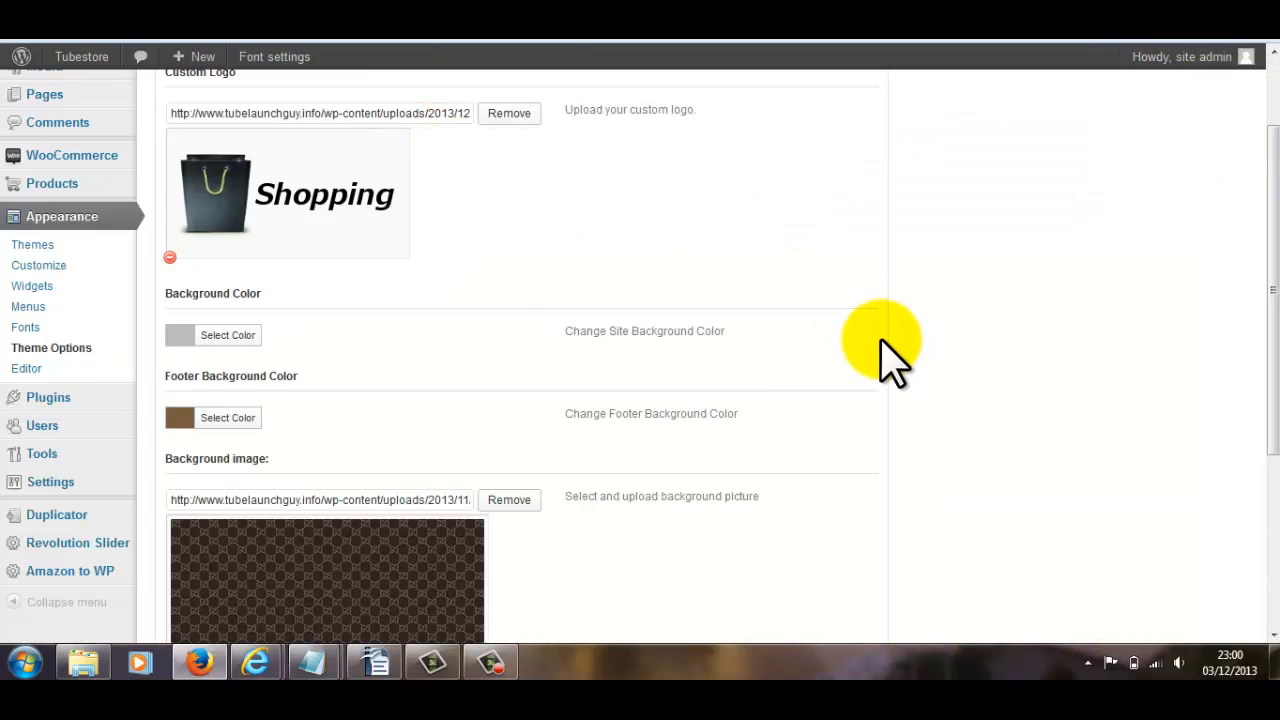
key("ctrl+Tab")
key("ctrl+shift+Tab")
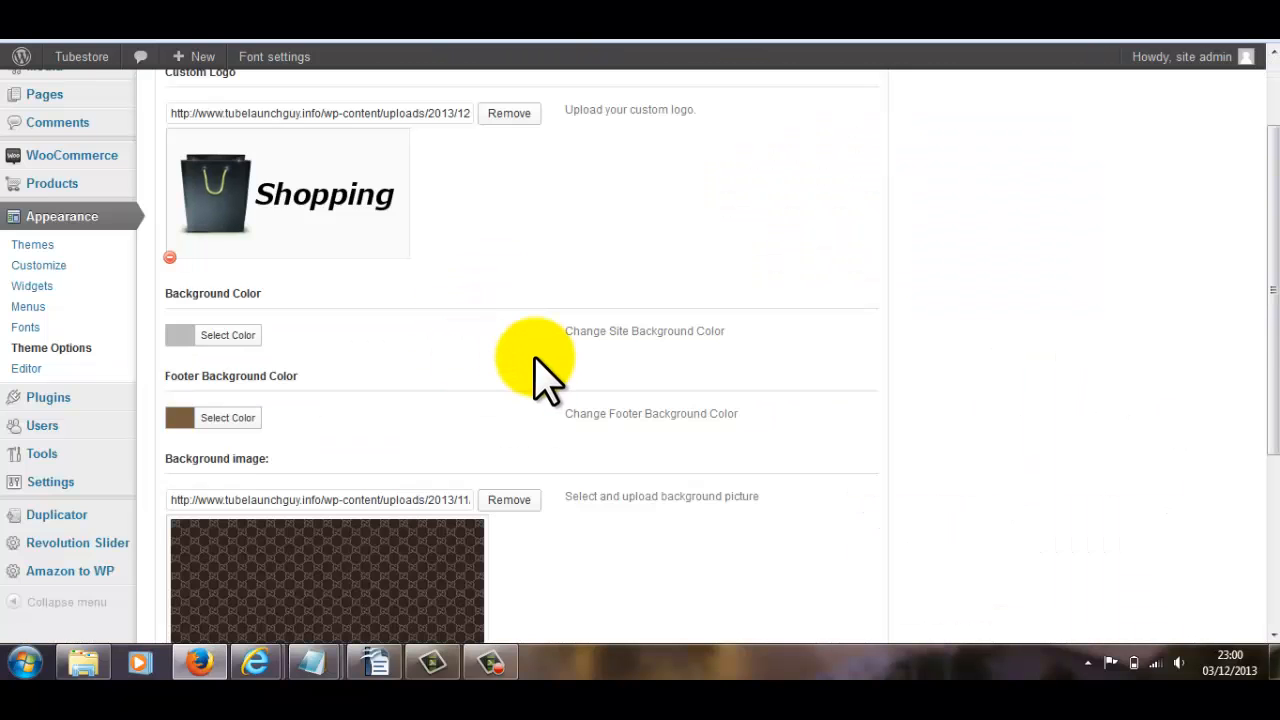
Step: Copy the file name activeshopback.png from the untitled Notepad note and return to the theme options
scroll(528, 357, "down", 3)
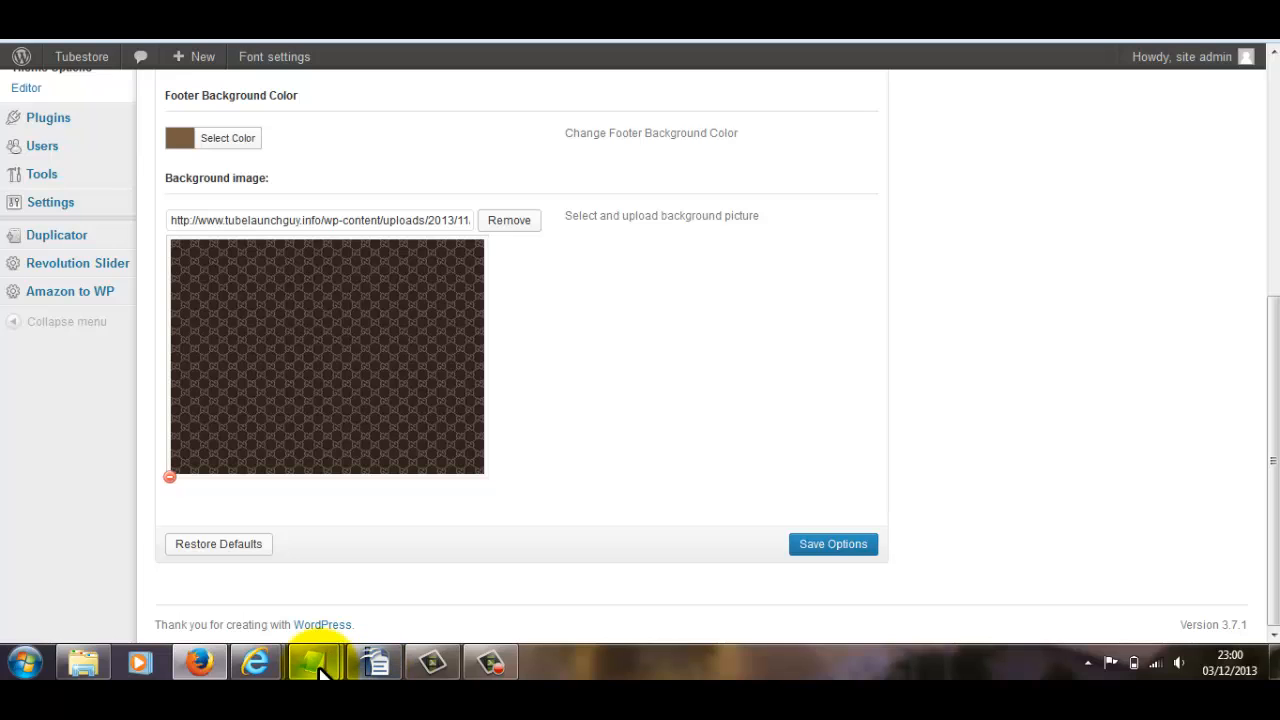
mouse_move(320, 672)
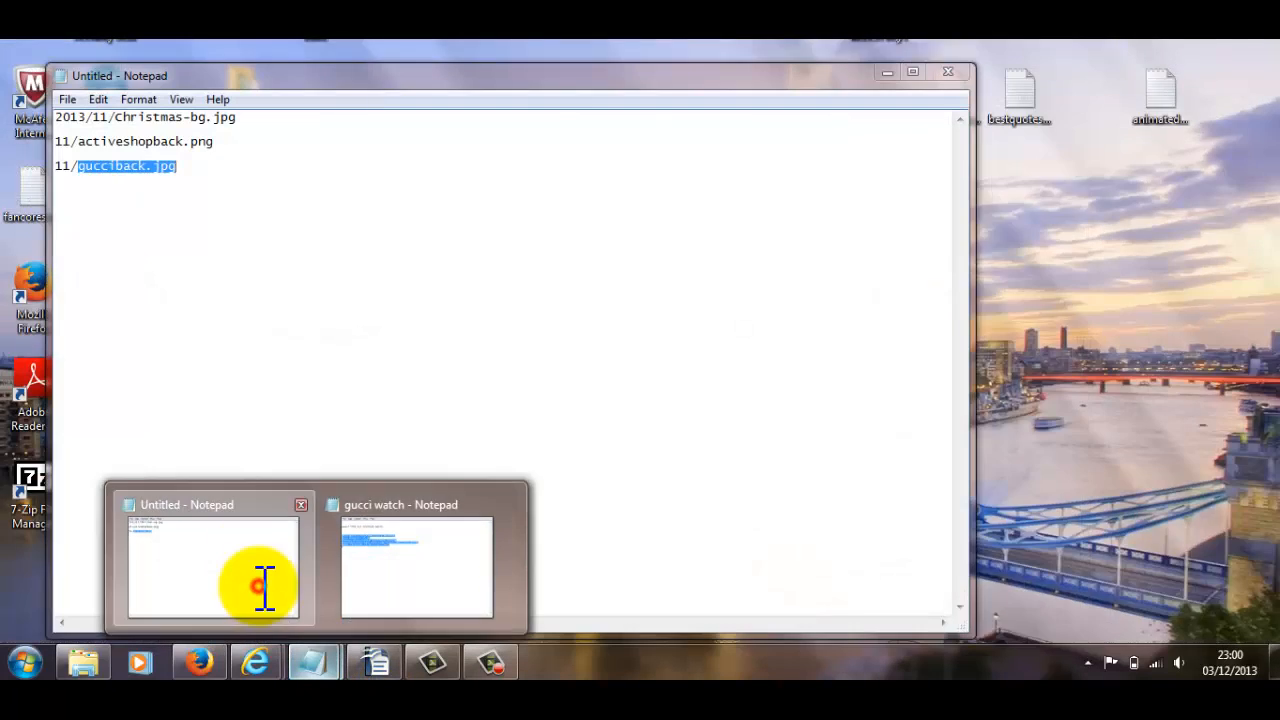
left_click(257, 586)
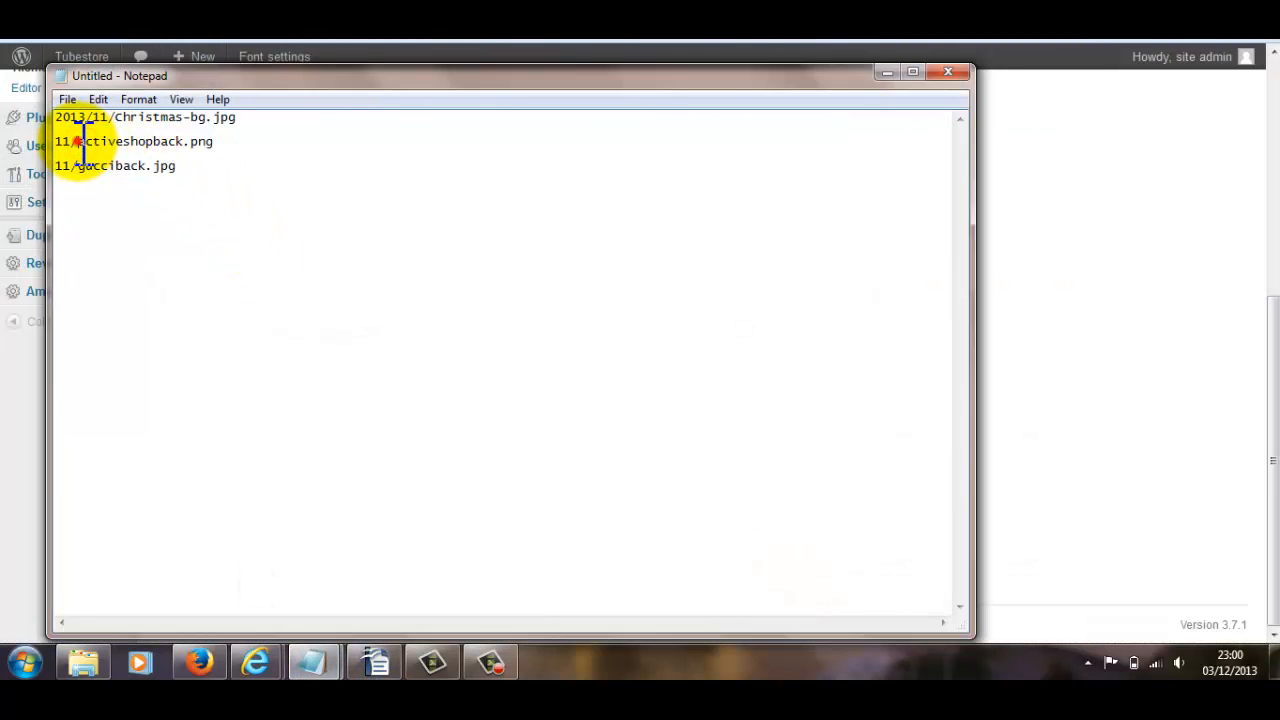
left_click_drag(78, 141, 216, 141)
key("ctrl+c")
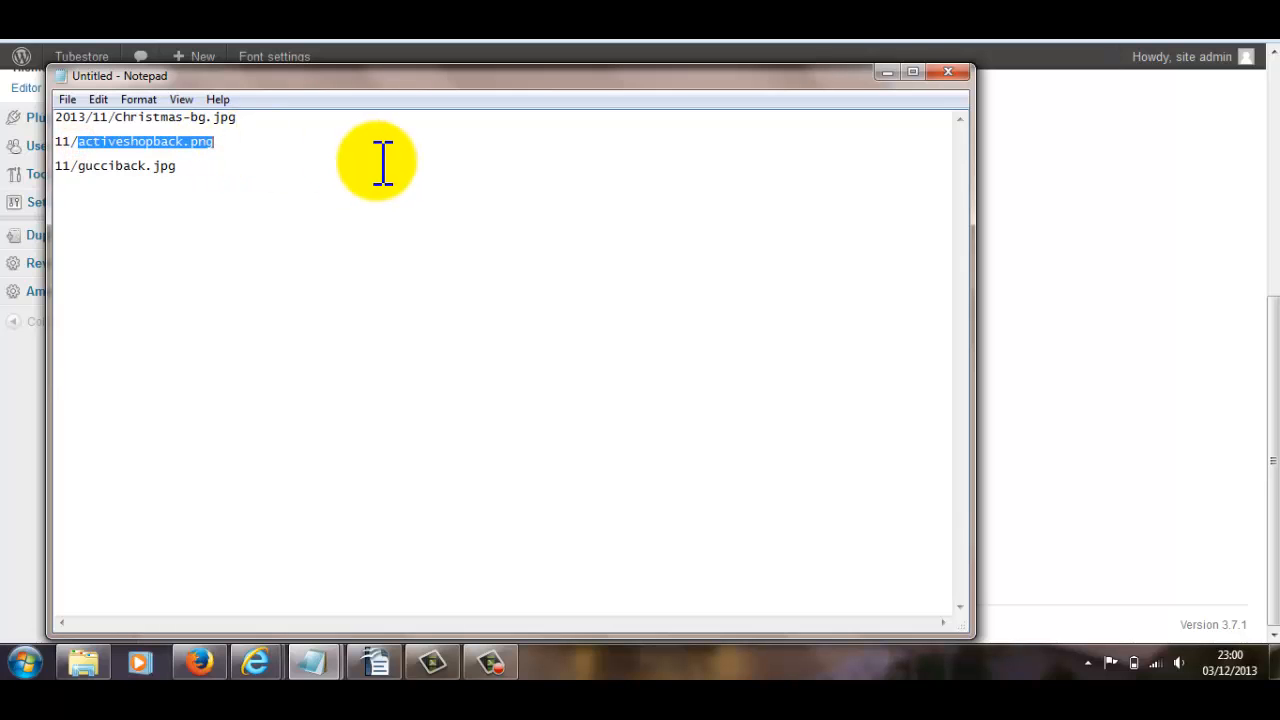
left_click(887, 72)
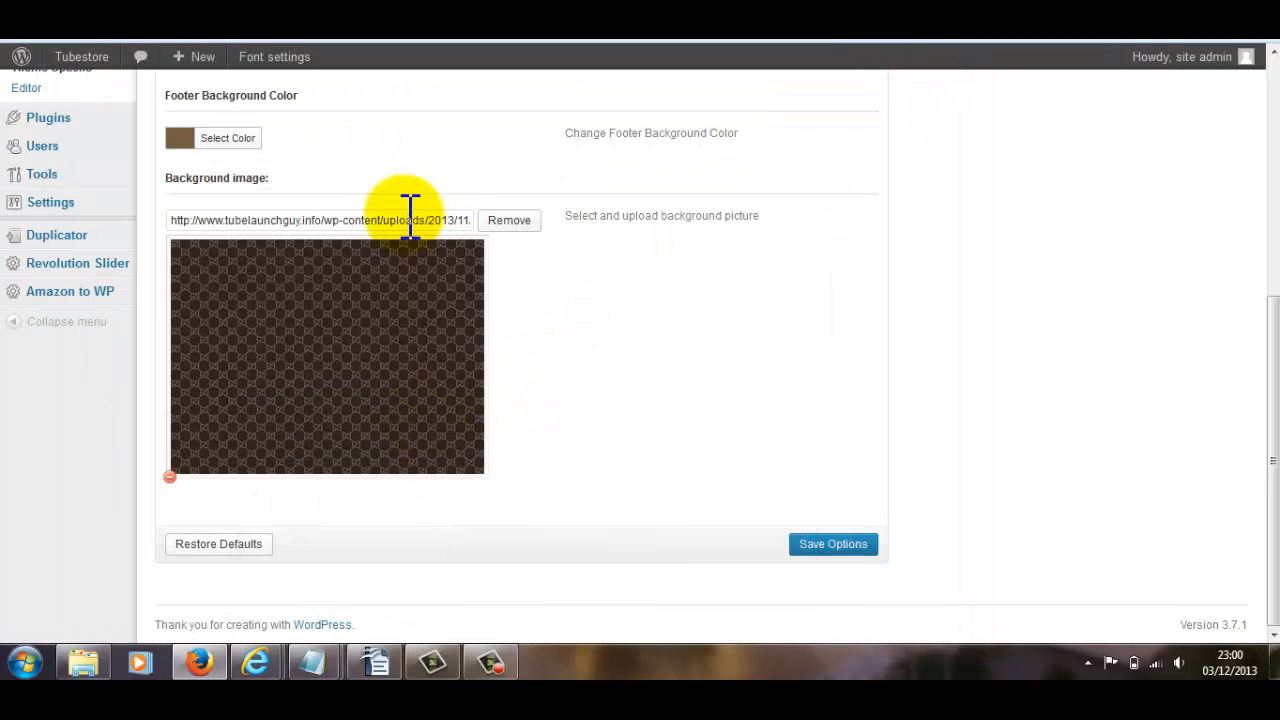
Step: Replace gucciback.jpg with activeshopback.png in the background image URL and save the options
left_click(446, 220)
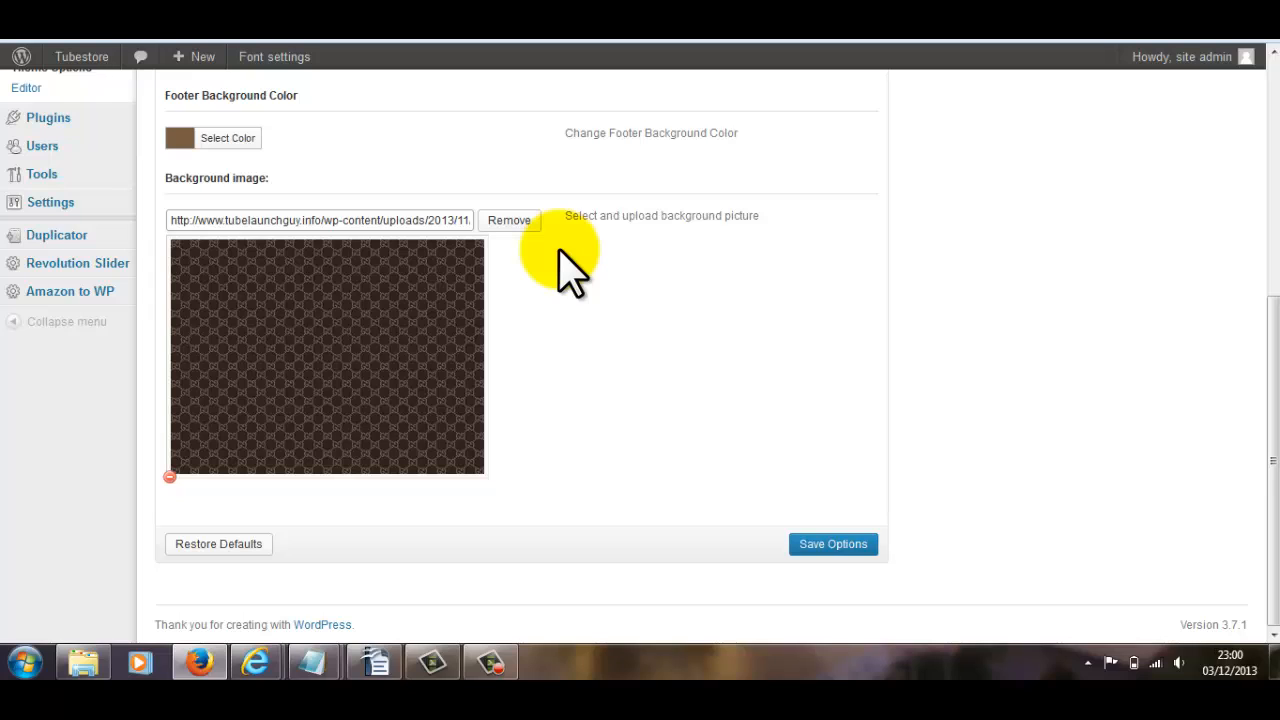
key("Right")
key("Right")
key("Right")
key("Right")
left_click_drag(403, 220, 526, 240)
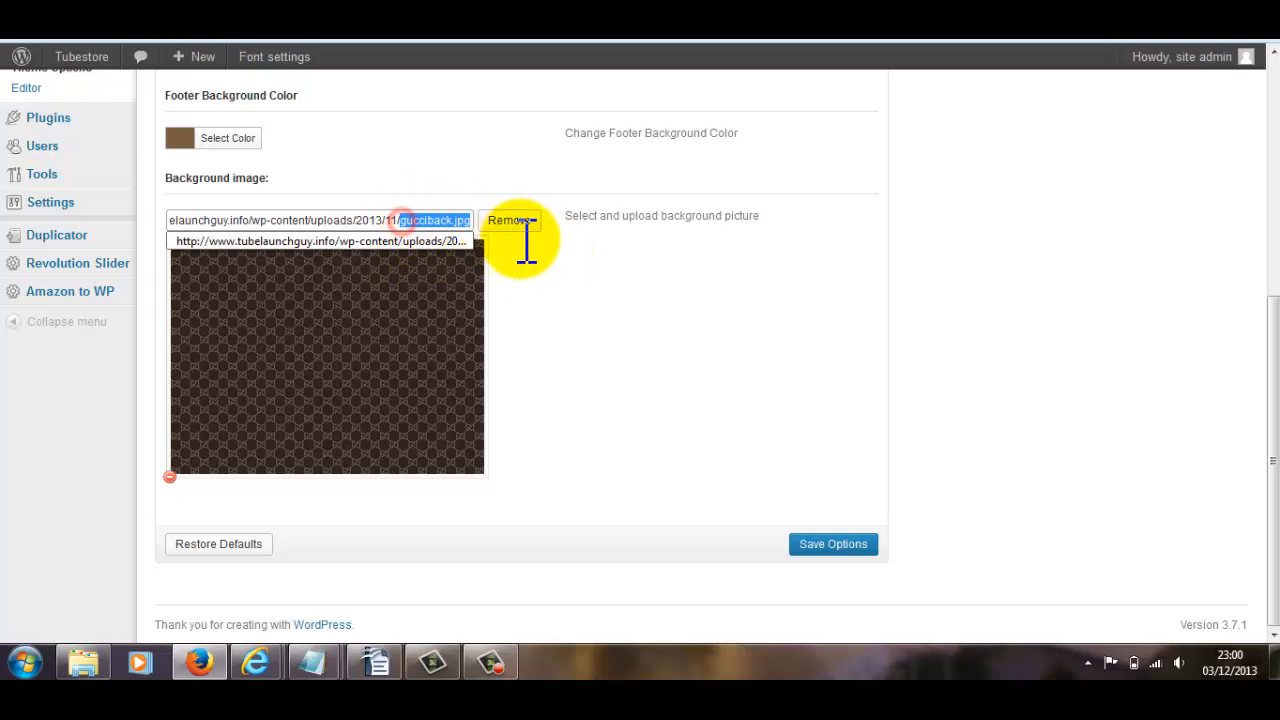
key("BackSpace")
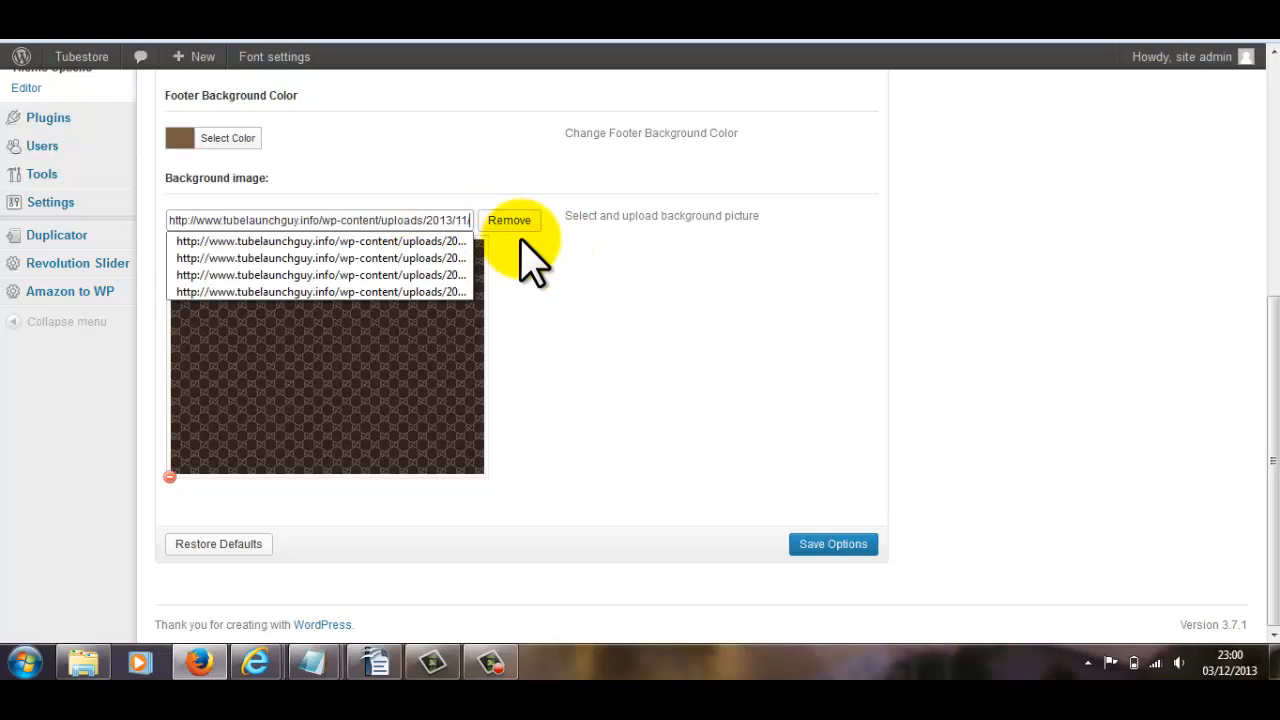
key("ctrl+v")
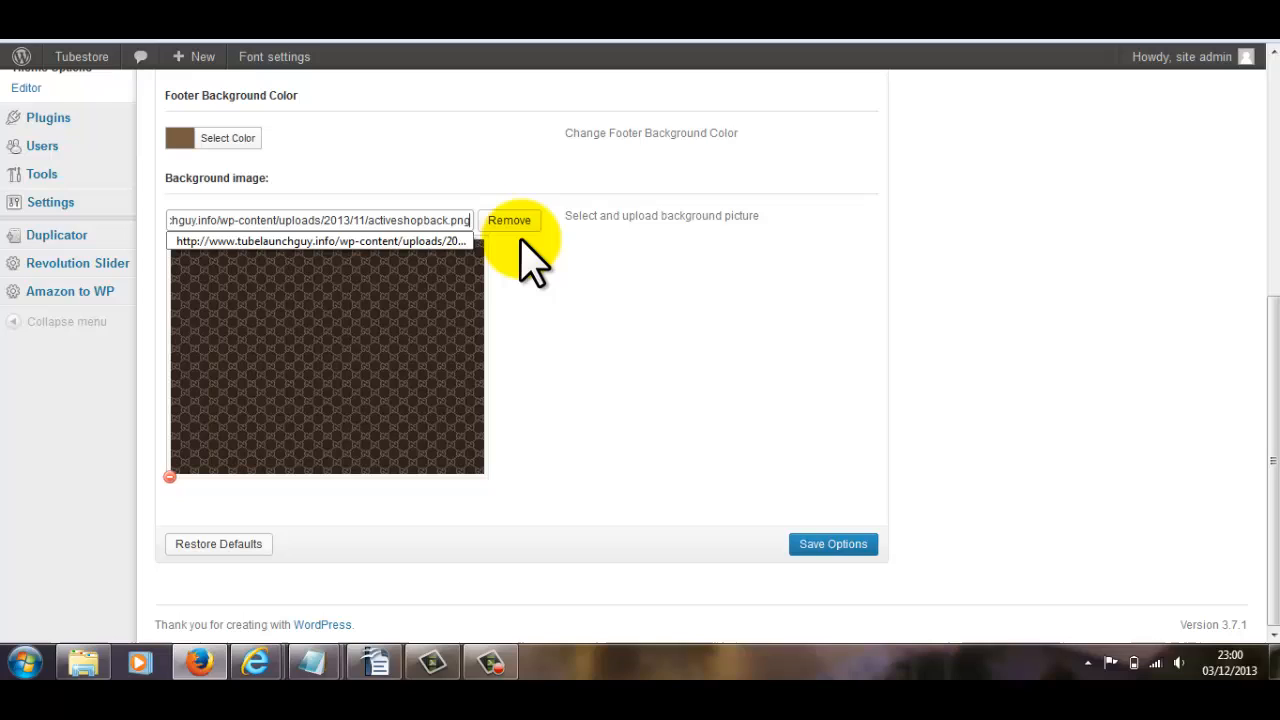
left_click(832, 542)
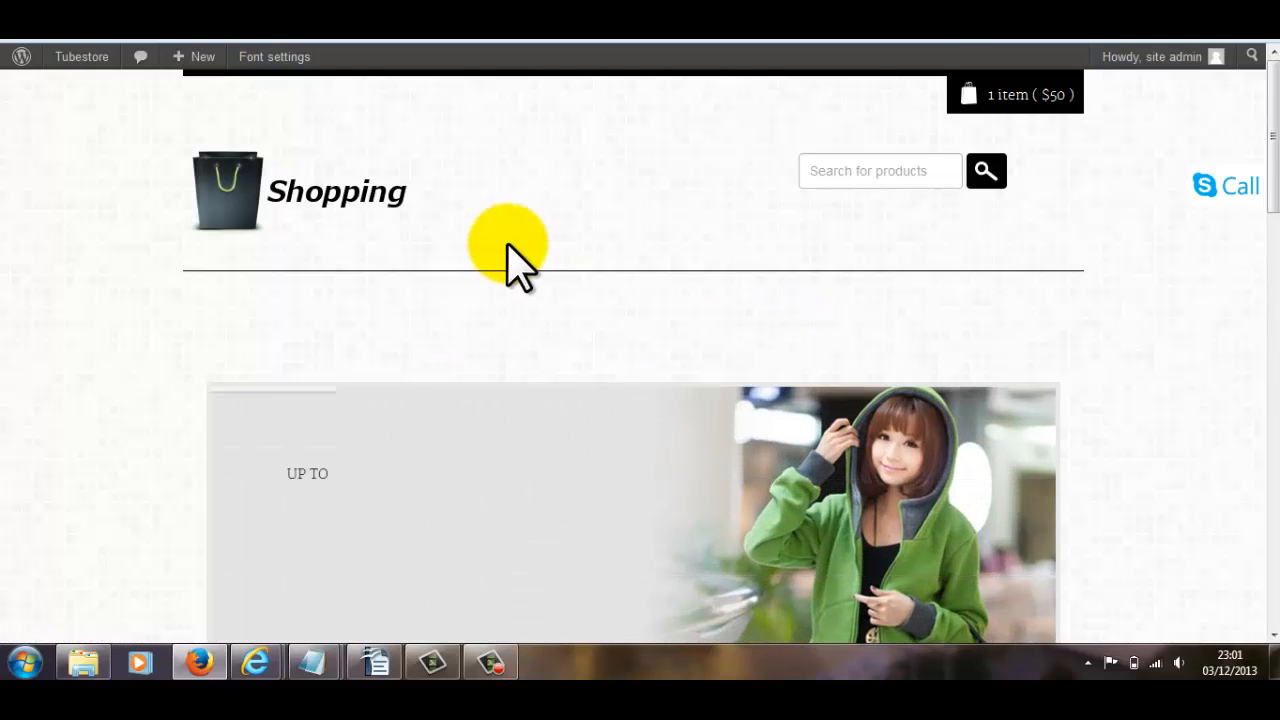
Step: Examine the background on the Tubestore home page, and visit the Best Store front end from its admin page
scroll(508, 251, "down", 2)
scroll(508, 251, "up", 2)
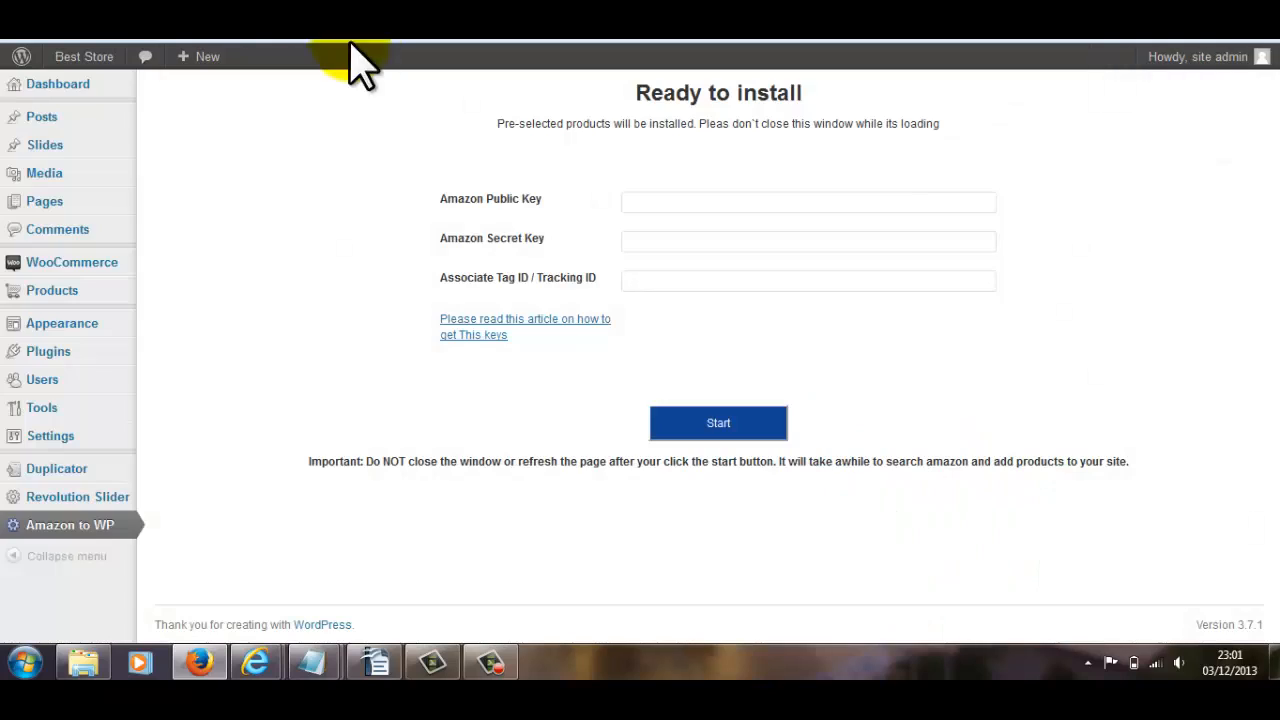
mouse_move(80, 60)
left_click(74, 88)
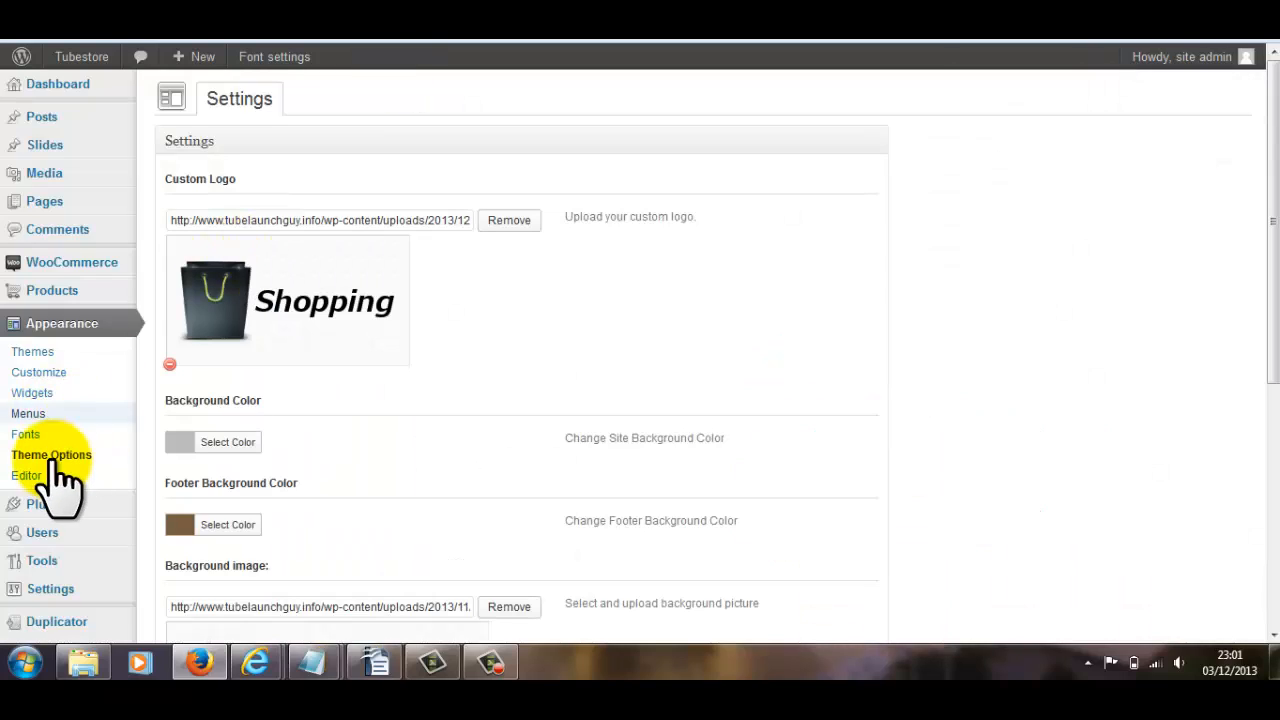
mouse_move(72, 293)
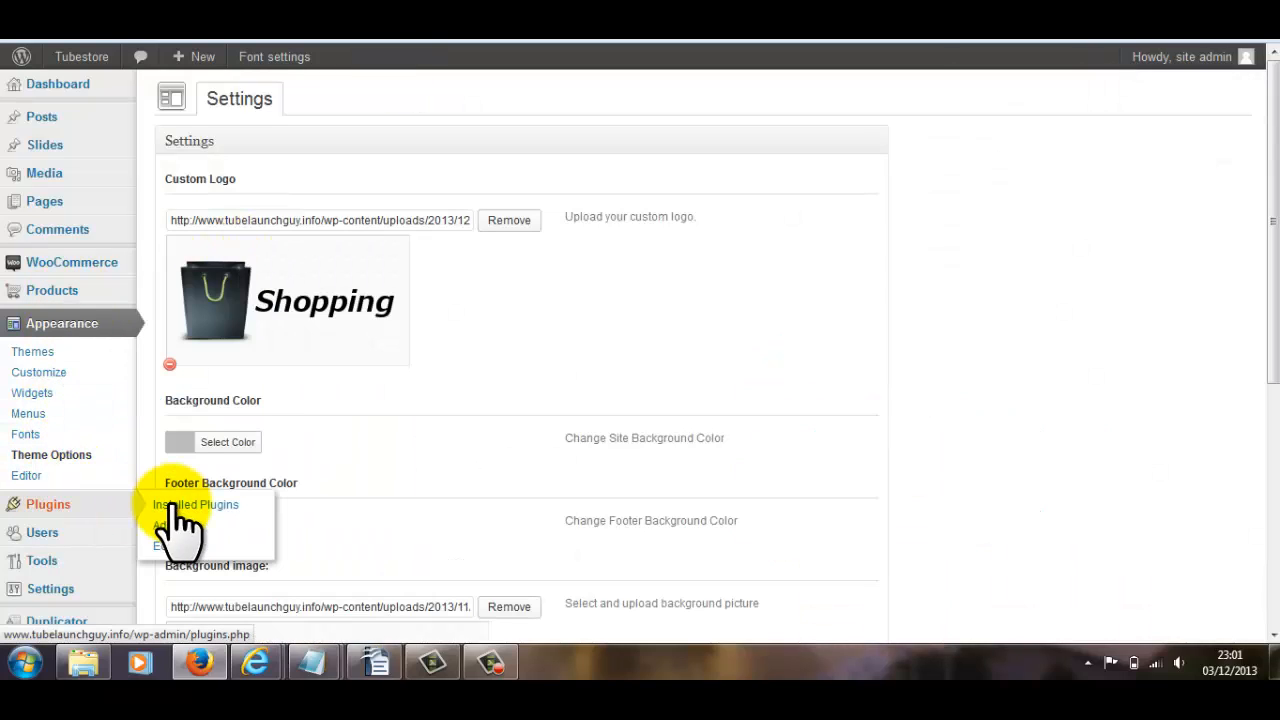
Step: Open the installed plugins list of the Tubestore site and examine the plugins from Amazon to Wordpress down to YITH WooCommerce Wishlist
left_click(168, 504)
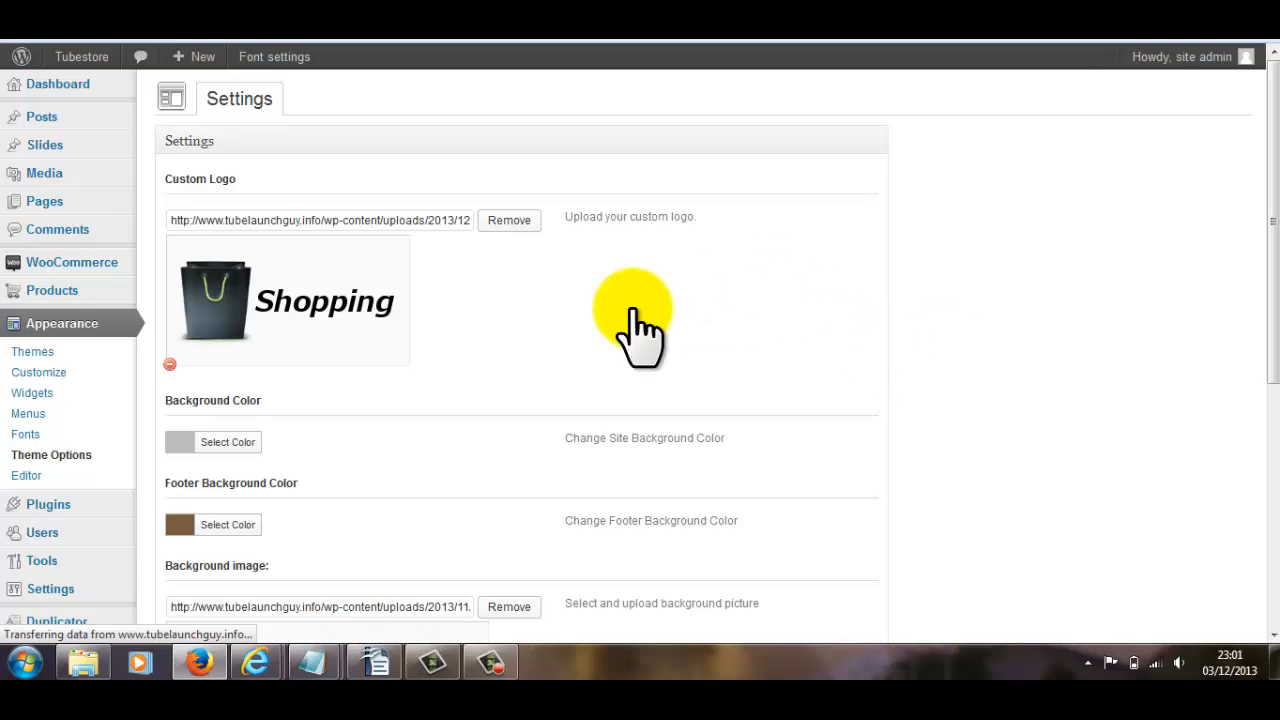
scroll(450, 368, "down", 4)
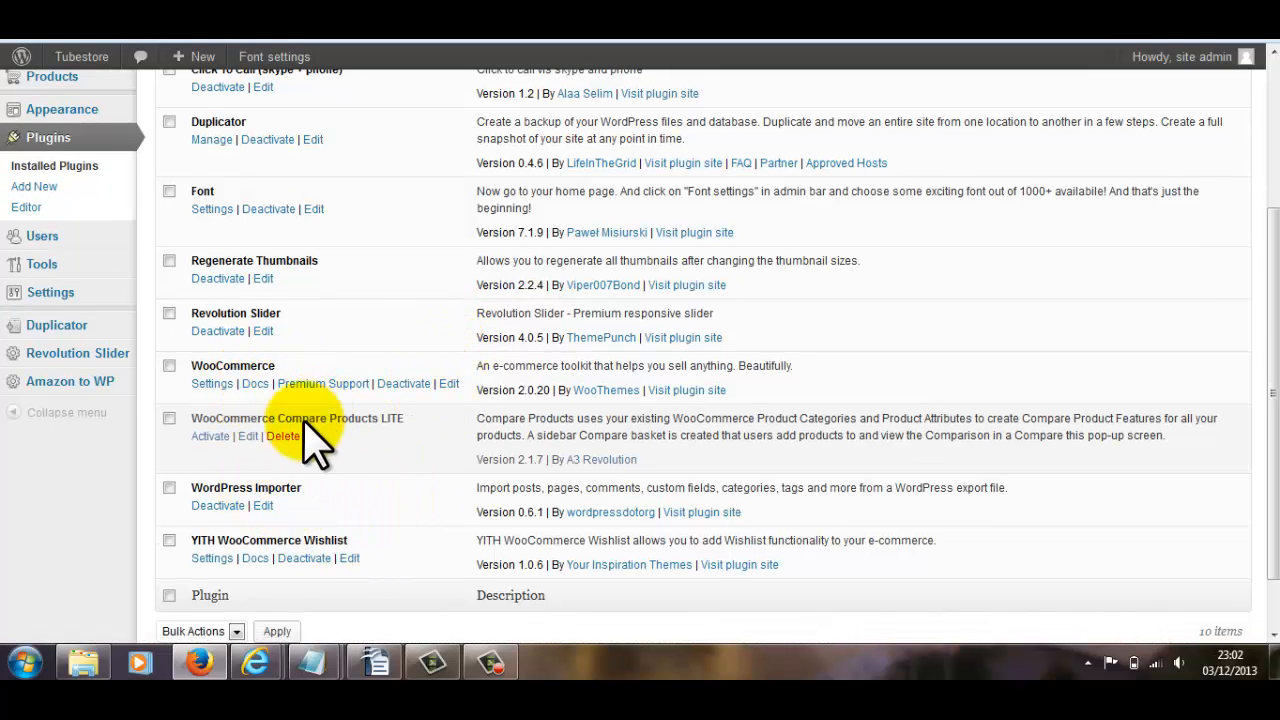
scroll(370, 440, "up", 2)
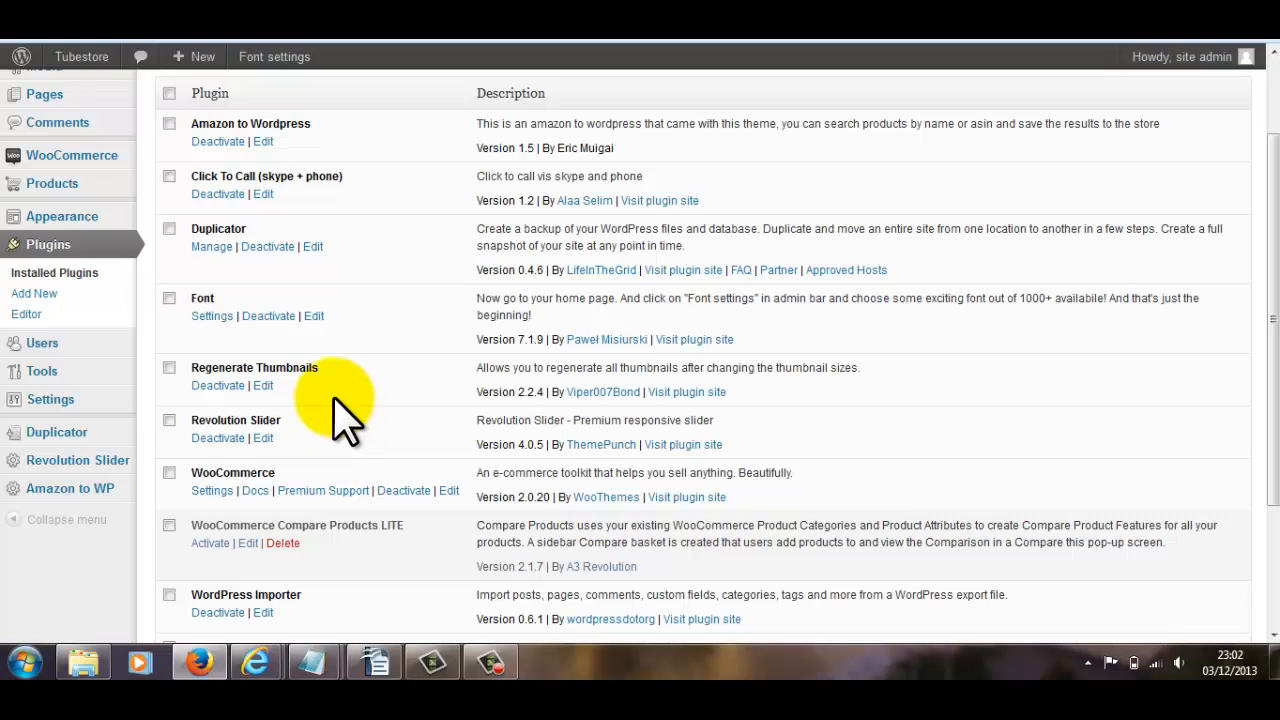
scroll(343, 423, "down", 2)
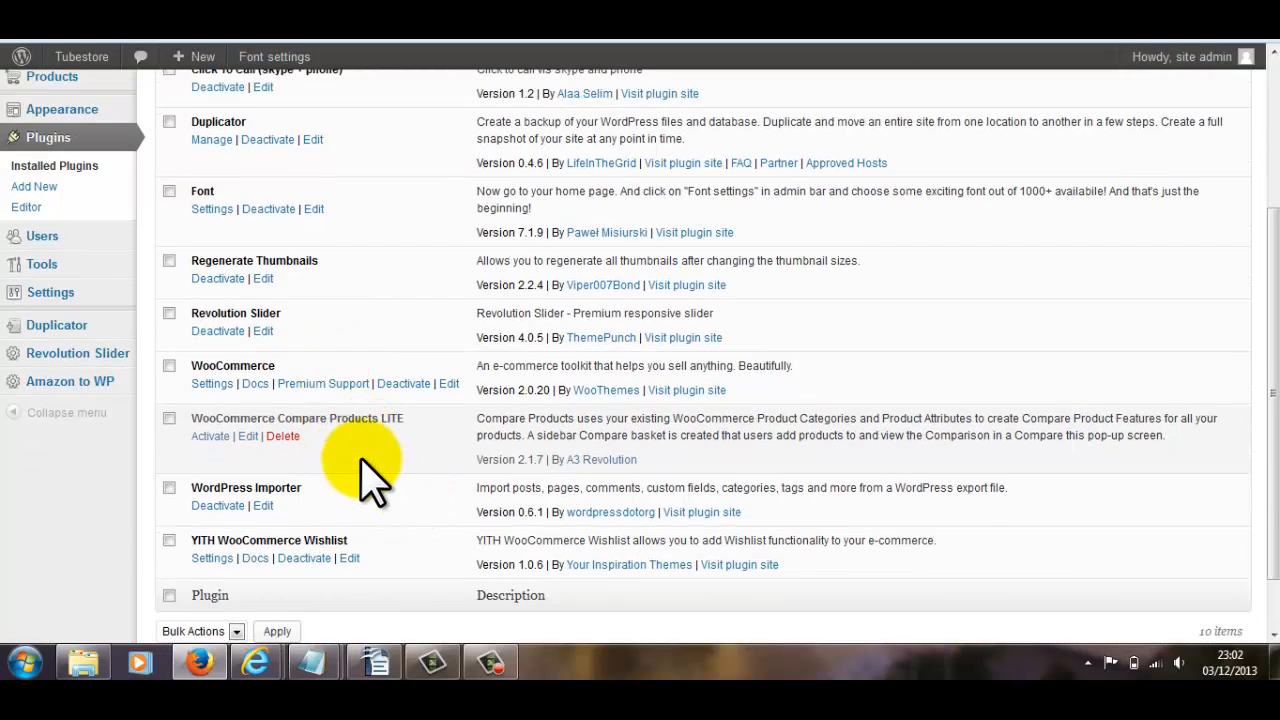
scroll(370, 465, "up", 2)
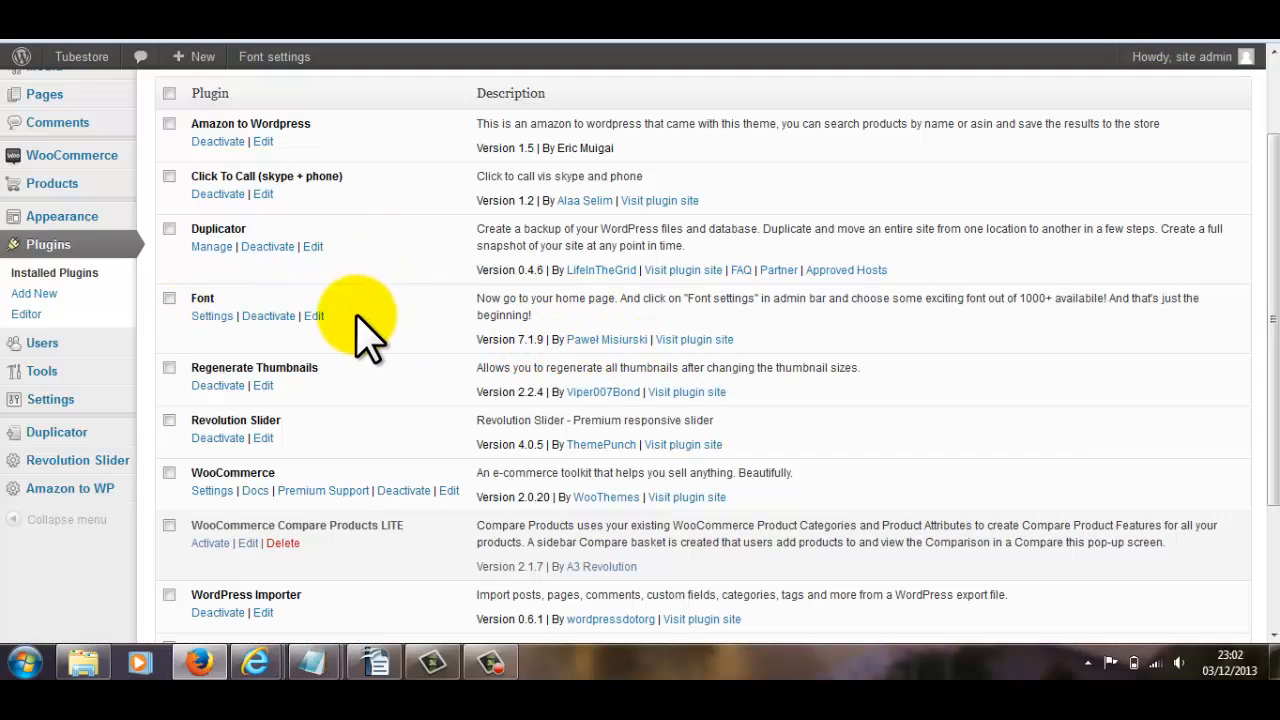
scroll(370, 335, "up", 2)
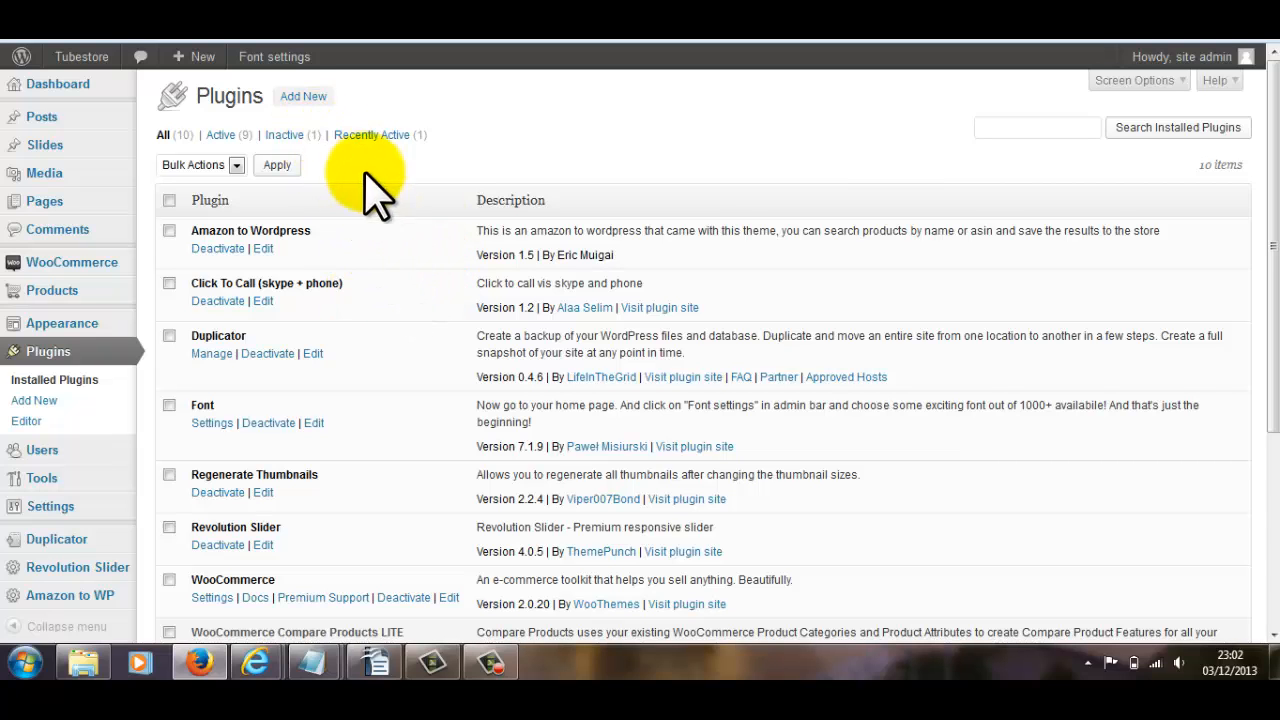
scroll(371, 340, "down", 2)
scroll(385, 355, "up", 2)
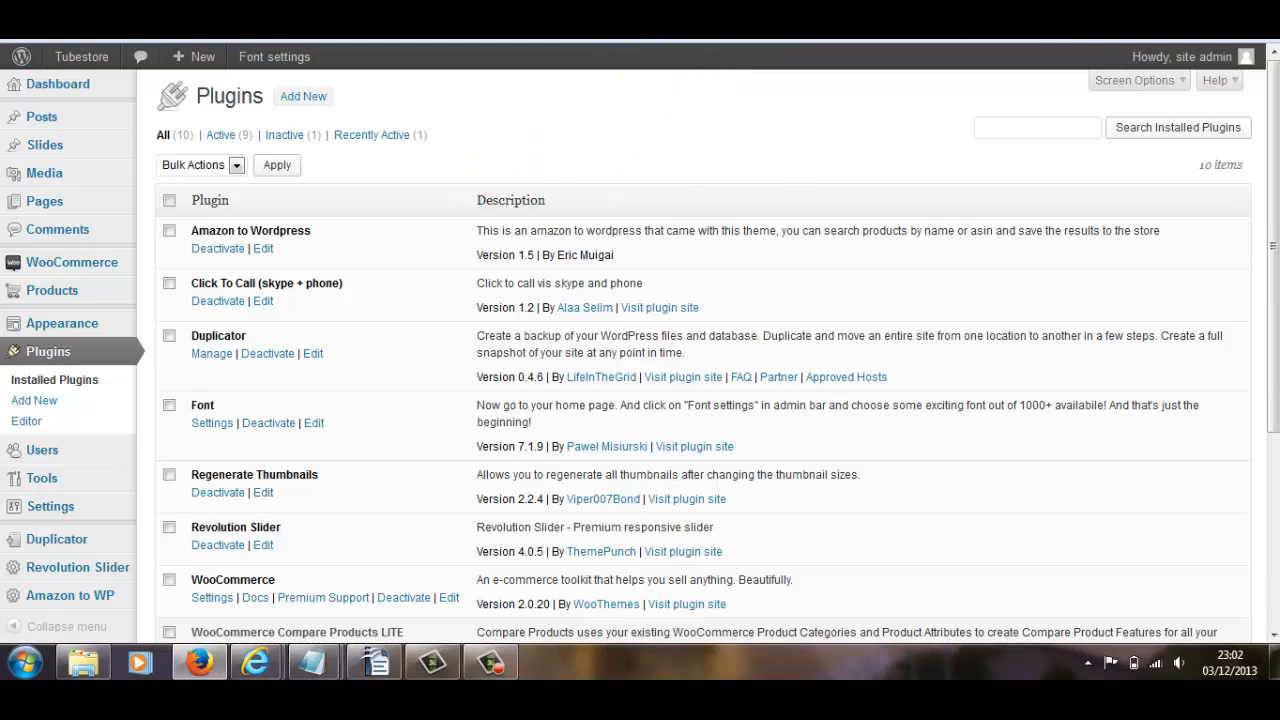
Step: Open the Font plugin's settings on the store front end and choose the main nav selection, staying on the page
left_click(298, 57)
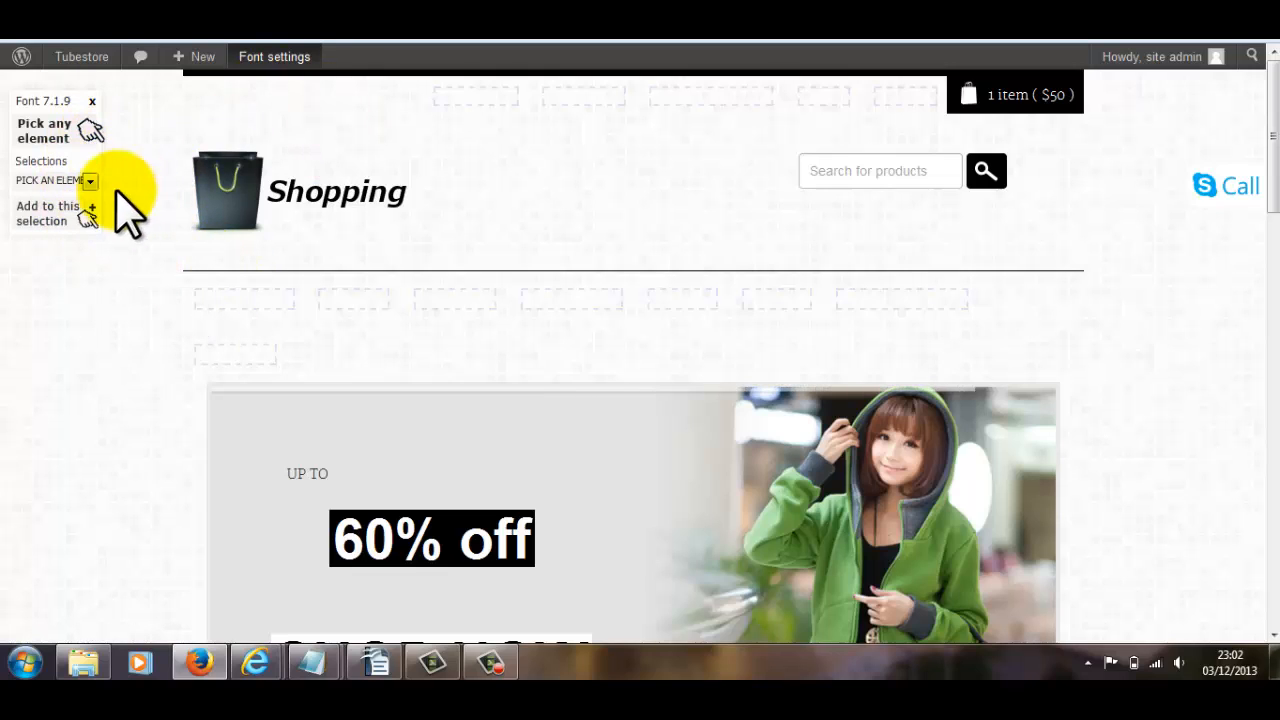
left_click(88, 182)
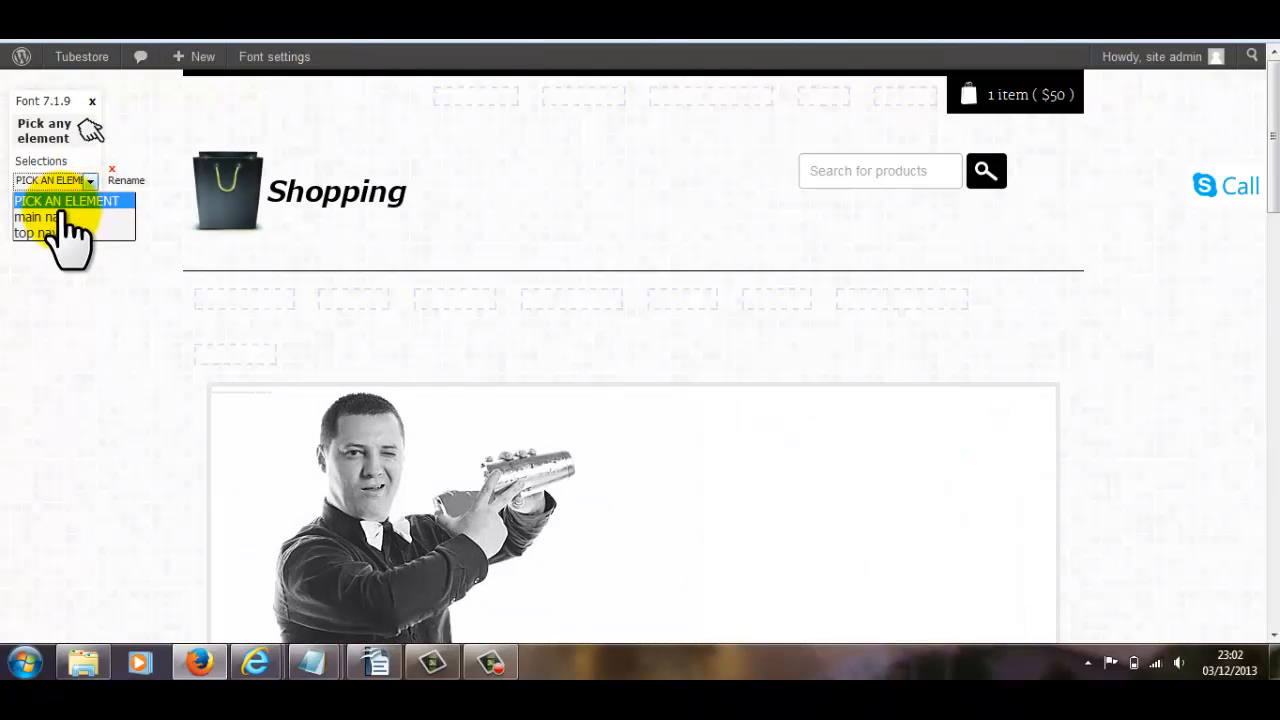
left_click(65, 216)
scroll(223, 300, "down", 2)
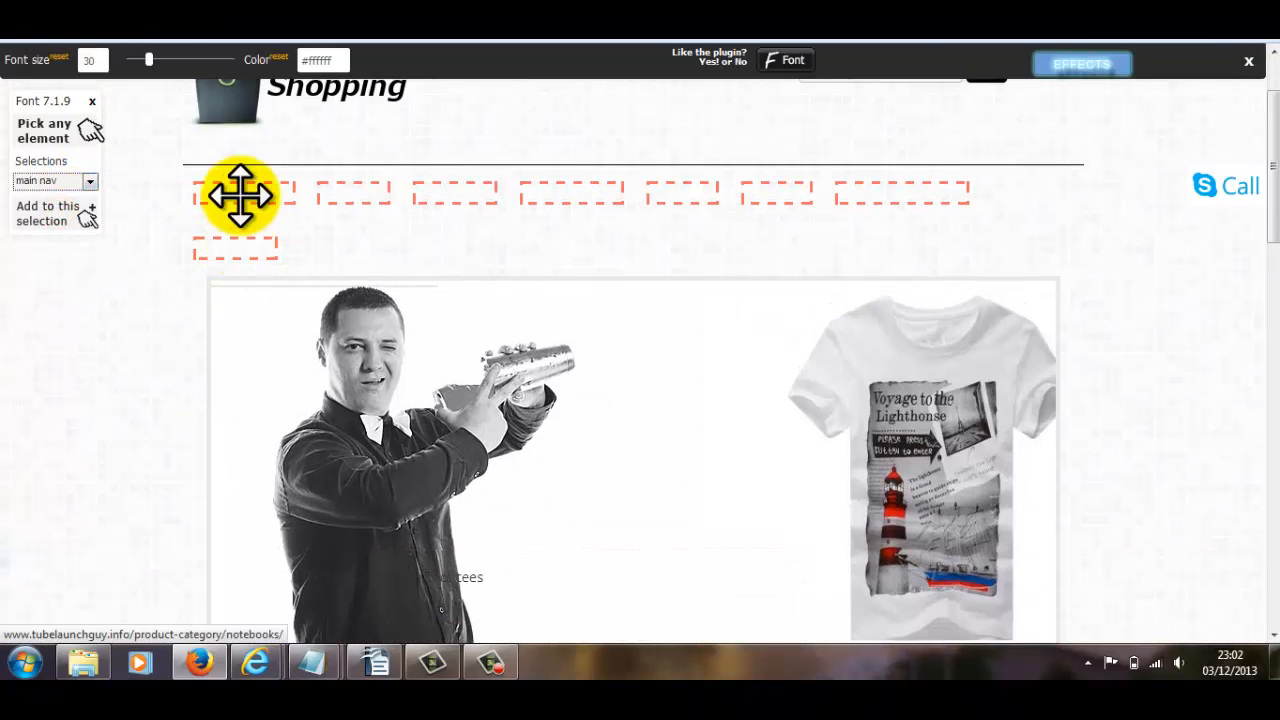
left_click(240, 195)
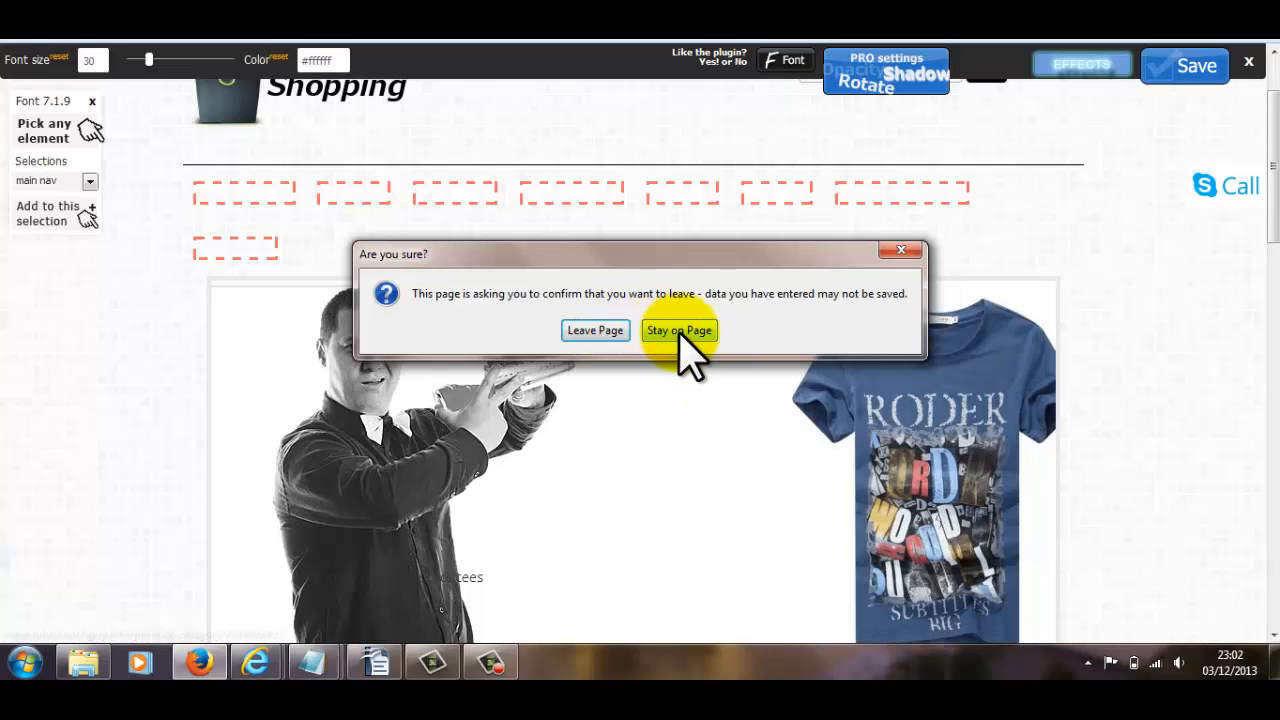
left_click(680, 331)
Step: Set the main nav font color to black (#000000), save it, and check the category menu on the home page
left_click(252, 60)
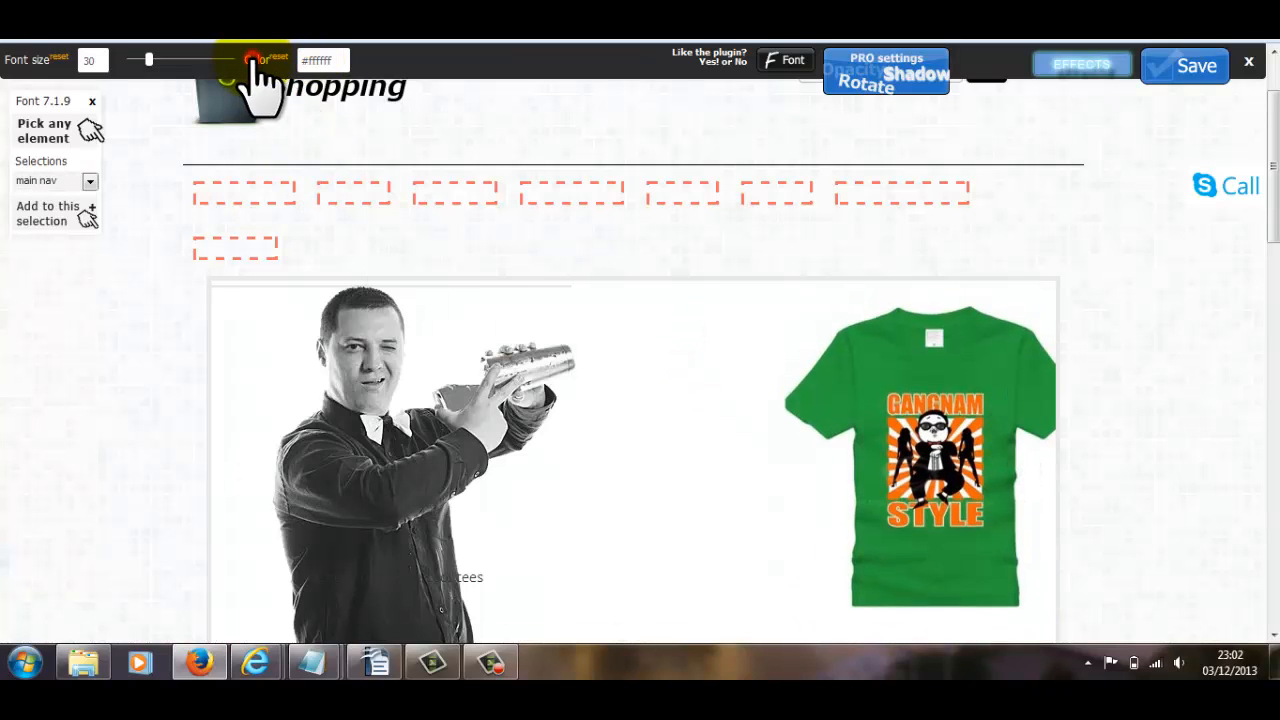
left_click(369, 143)
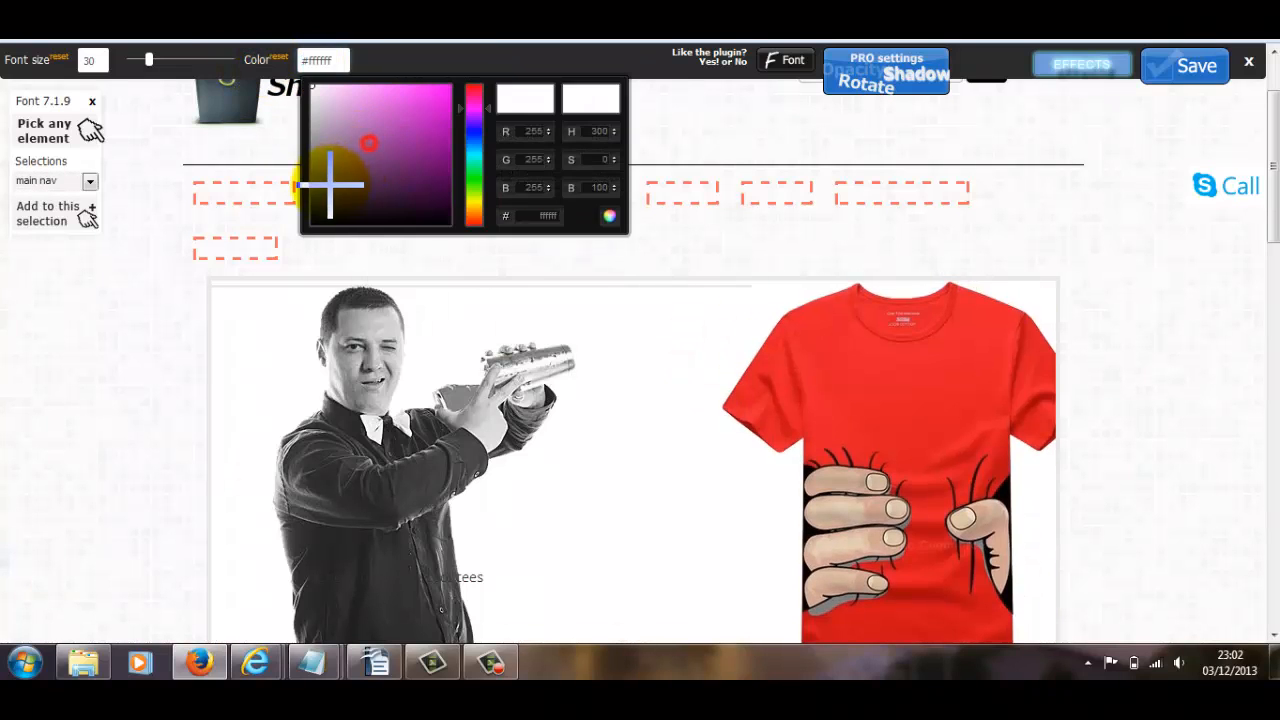
left_click_drag(330, 183, 314, 229)
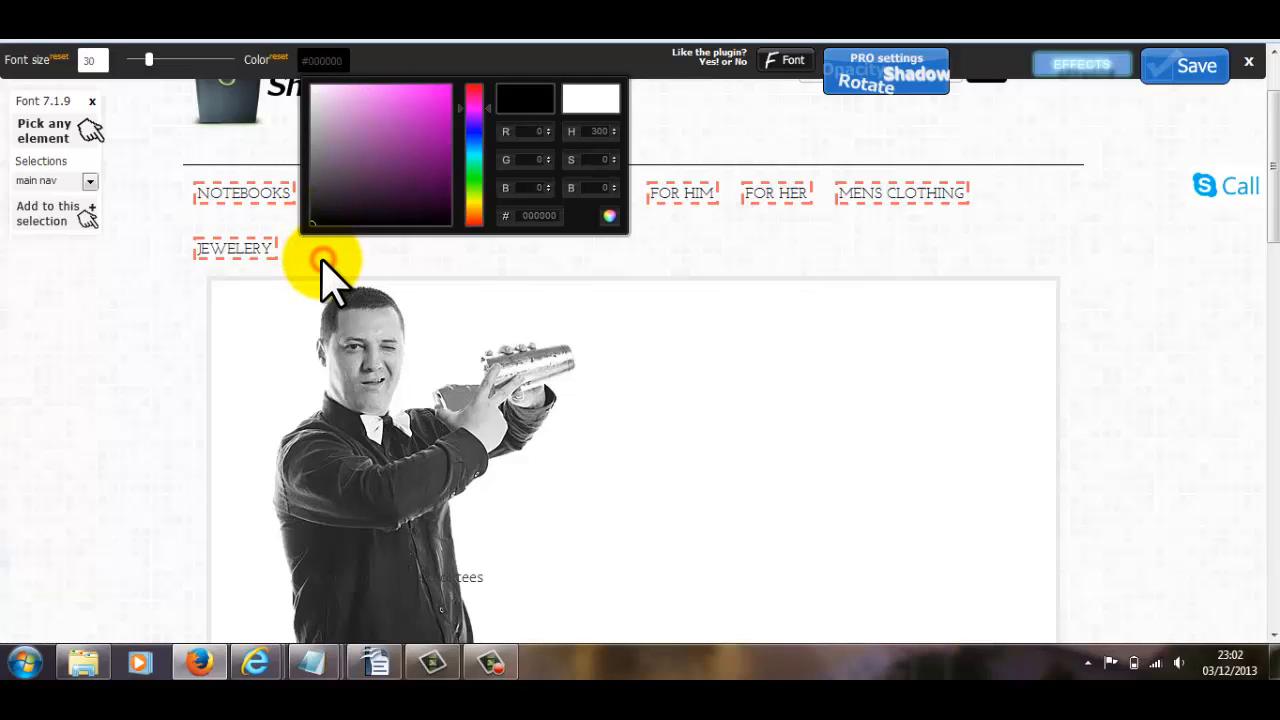
left_click(321, 262)
scroll(750, 222, "up", 2)
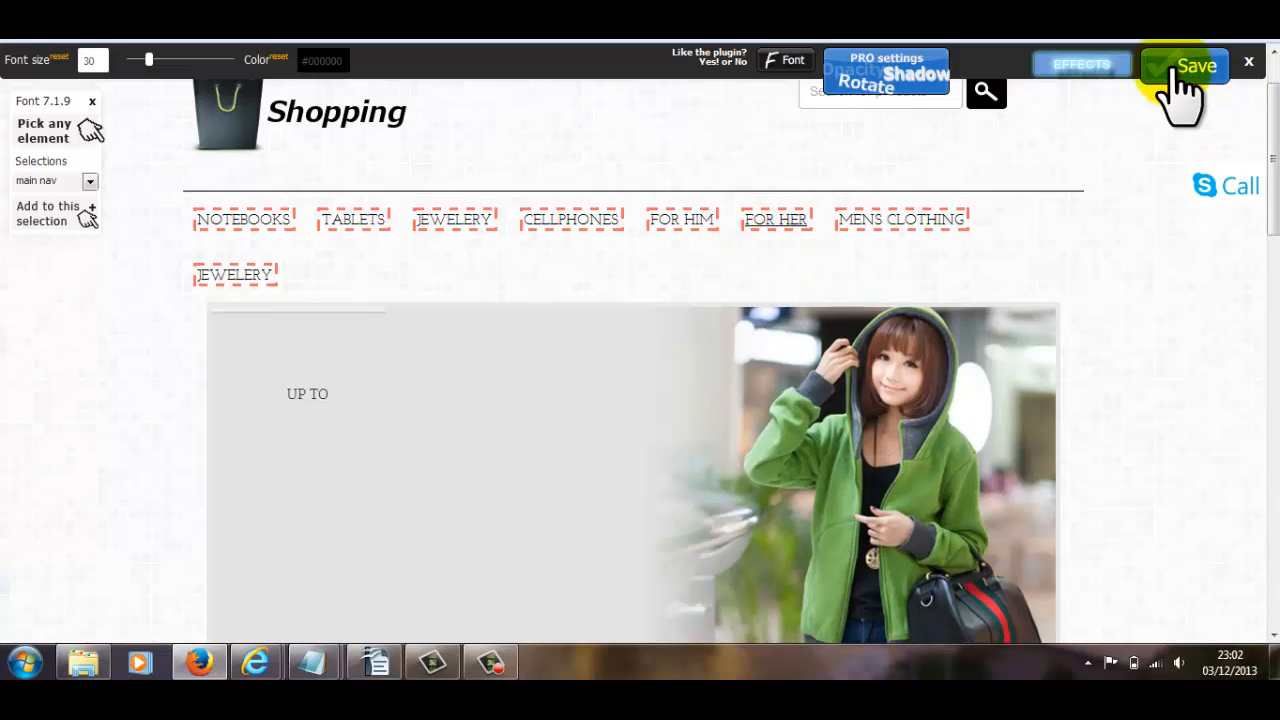
left_click(1205, 71)
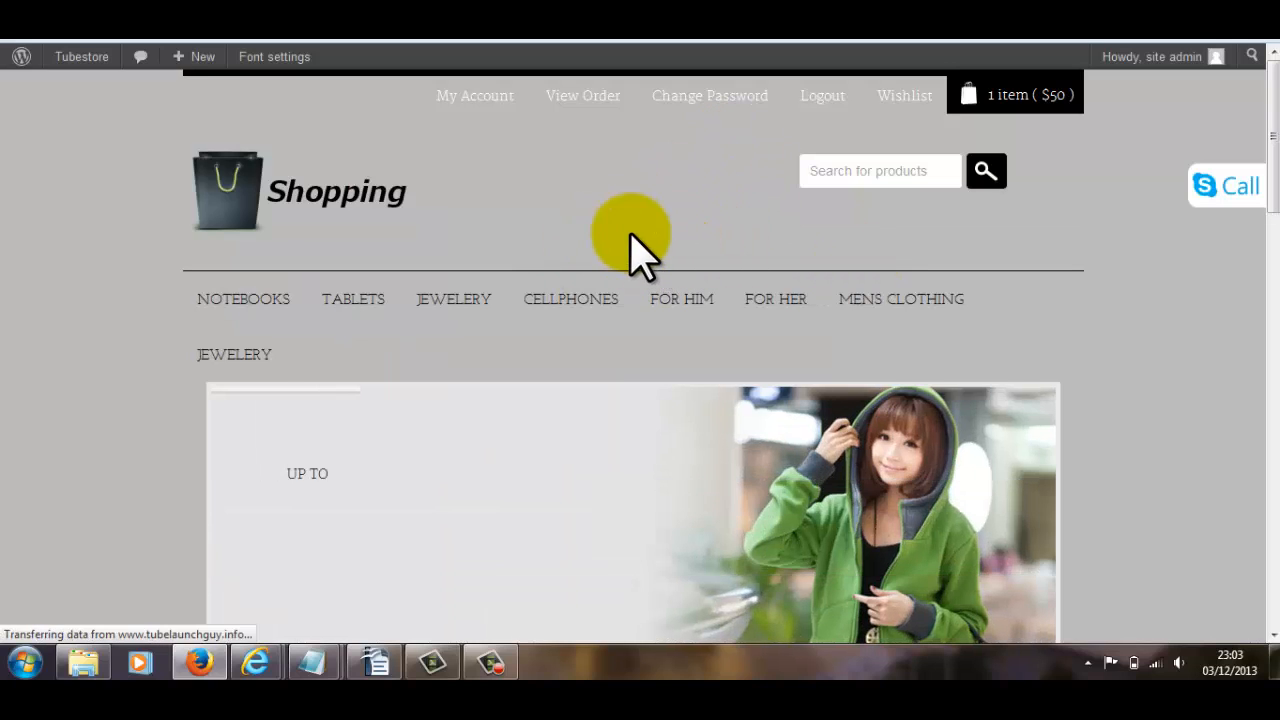
scroll(680, 225, "down", 2)
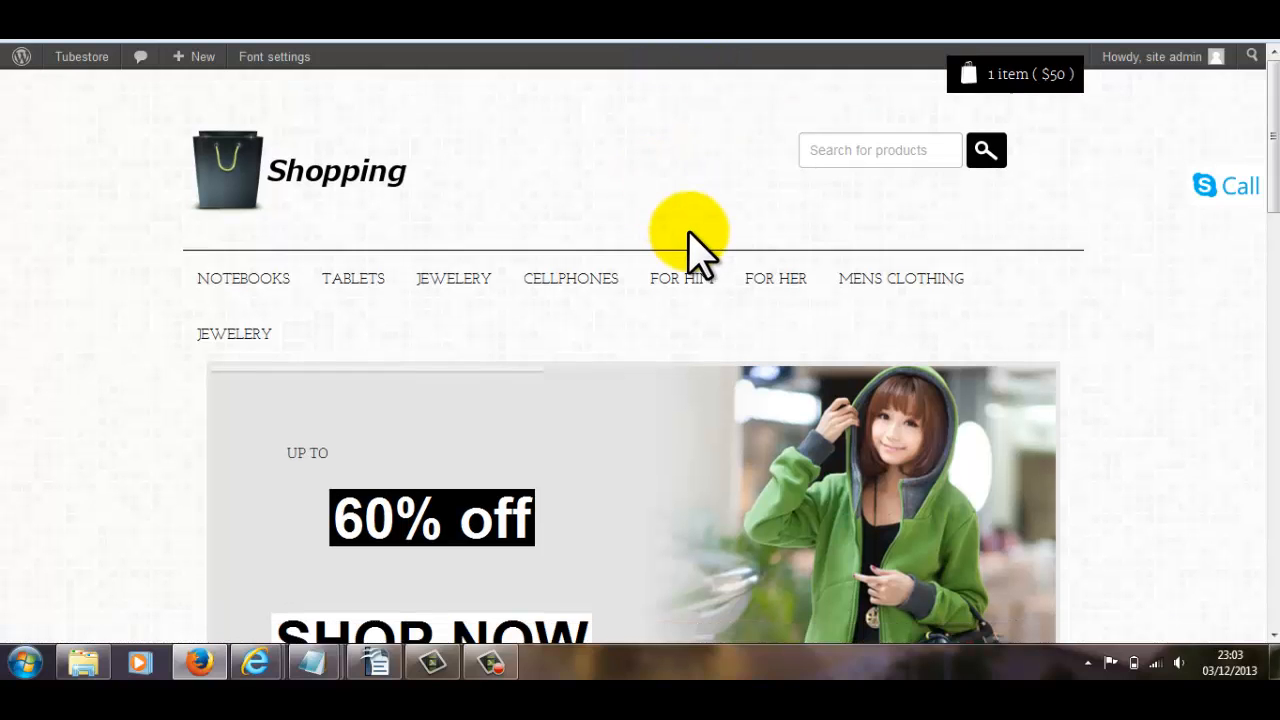
scroll(686, 234, "up", 2)
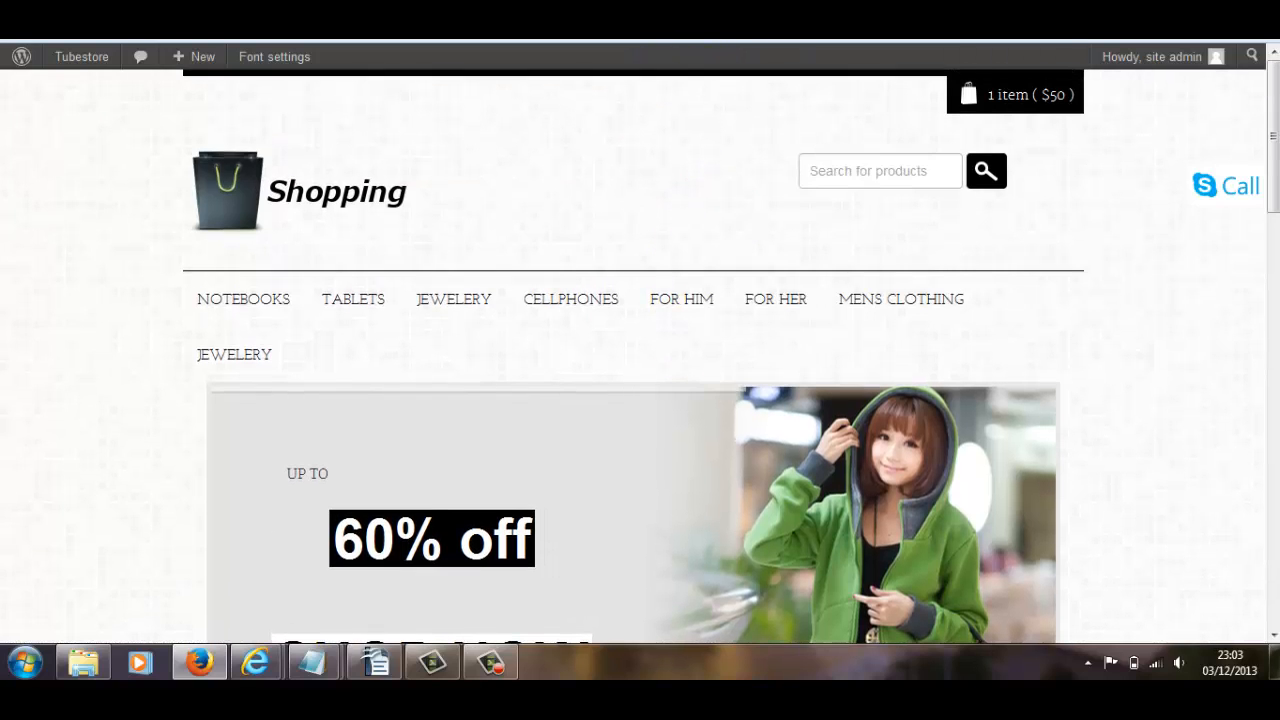
Step: Look over the Fancore home page down to its footer, and return to the Tubestore plugins page
left_click(588, 41)
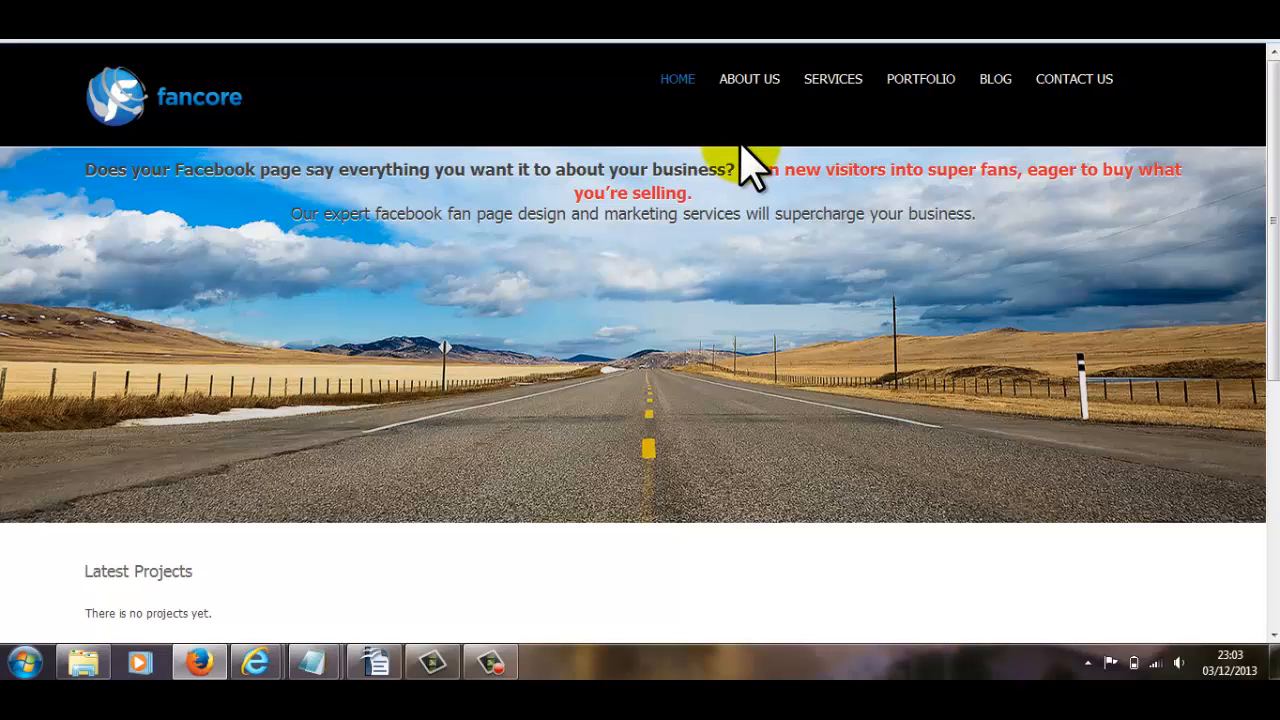
scroll(594, 220, "down", 7)
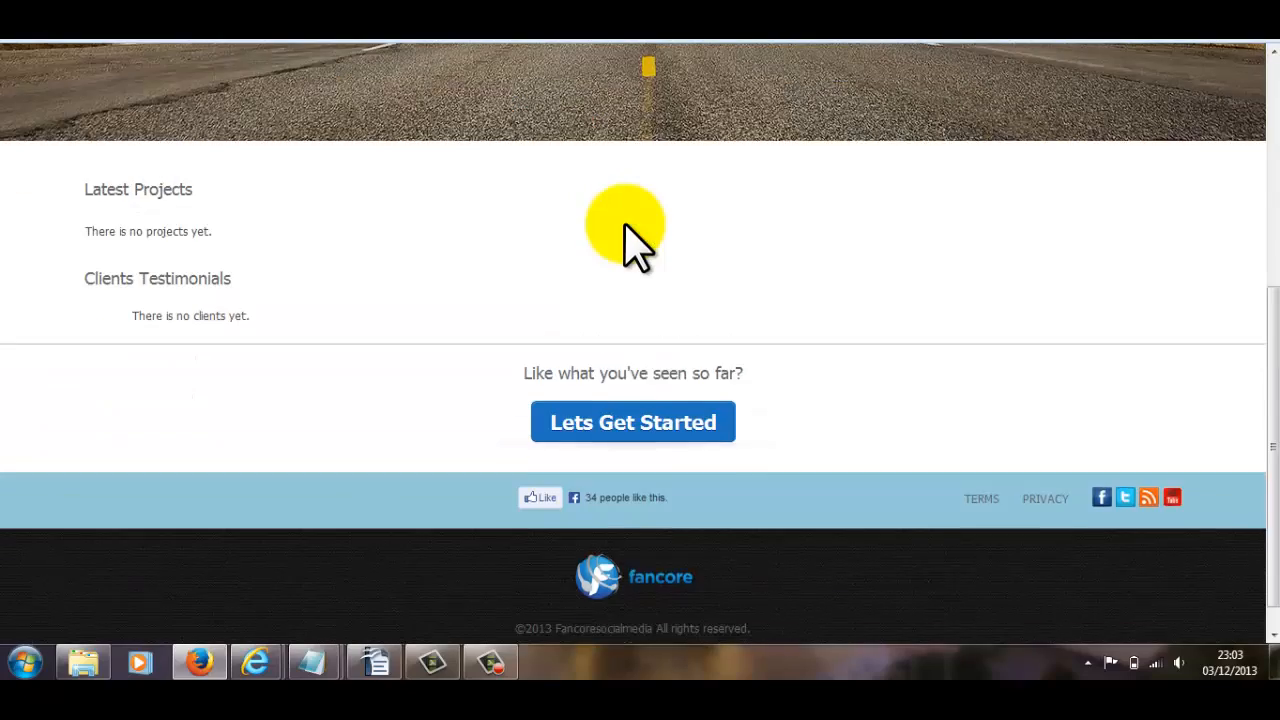
scroll(624, 222, "up", 7)
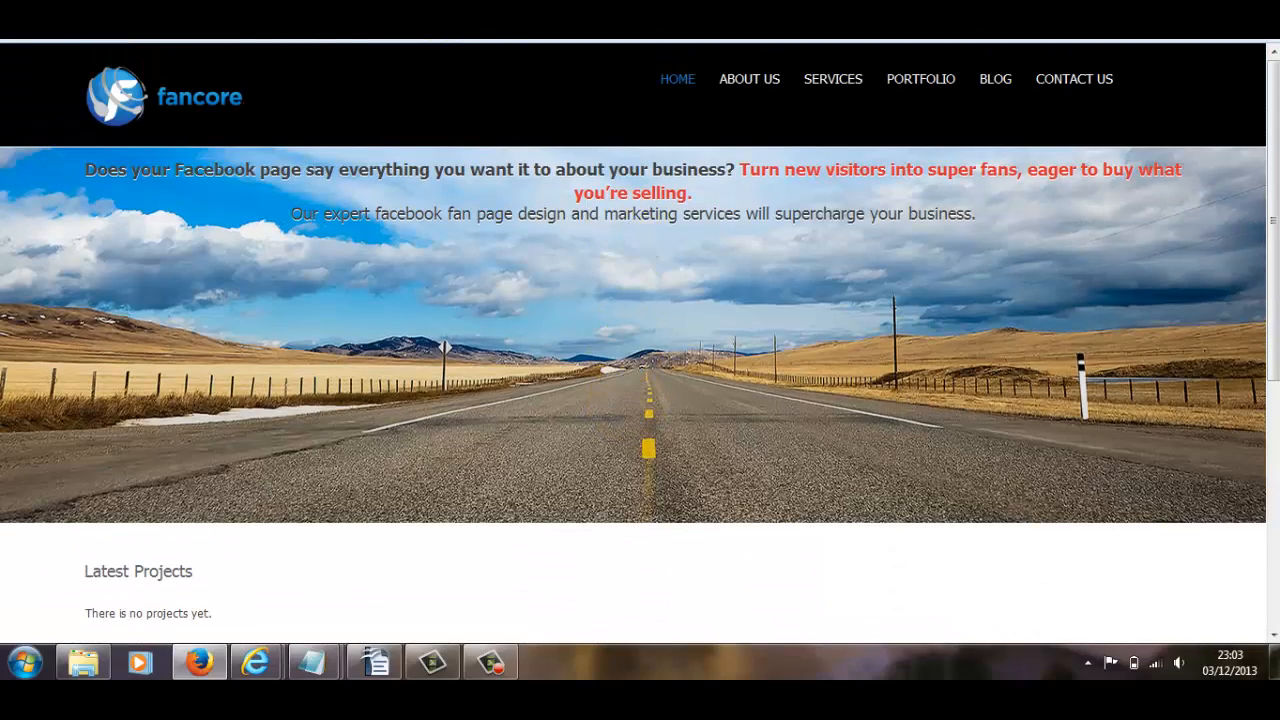
left_click(640, 41)
left_click(574, 41)
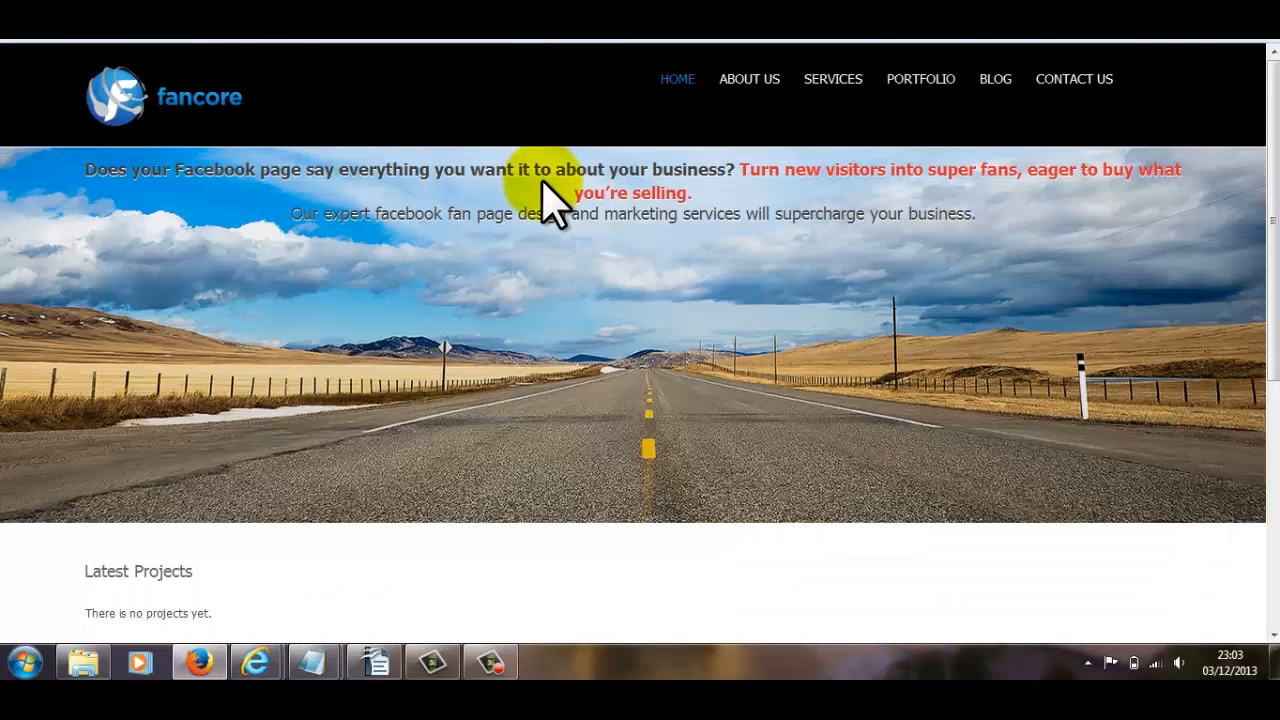
key("ctrl+Tab")
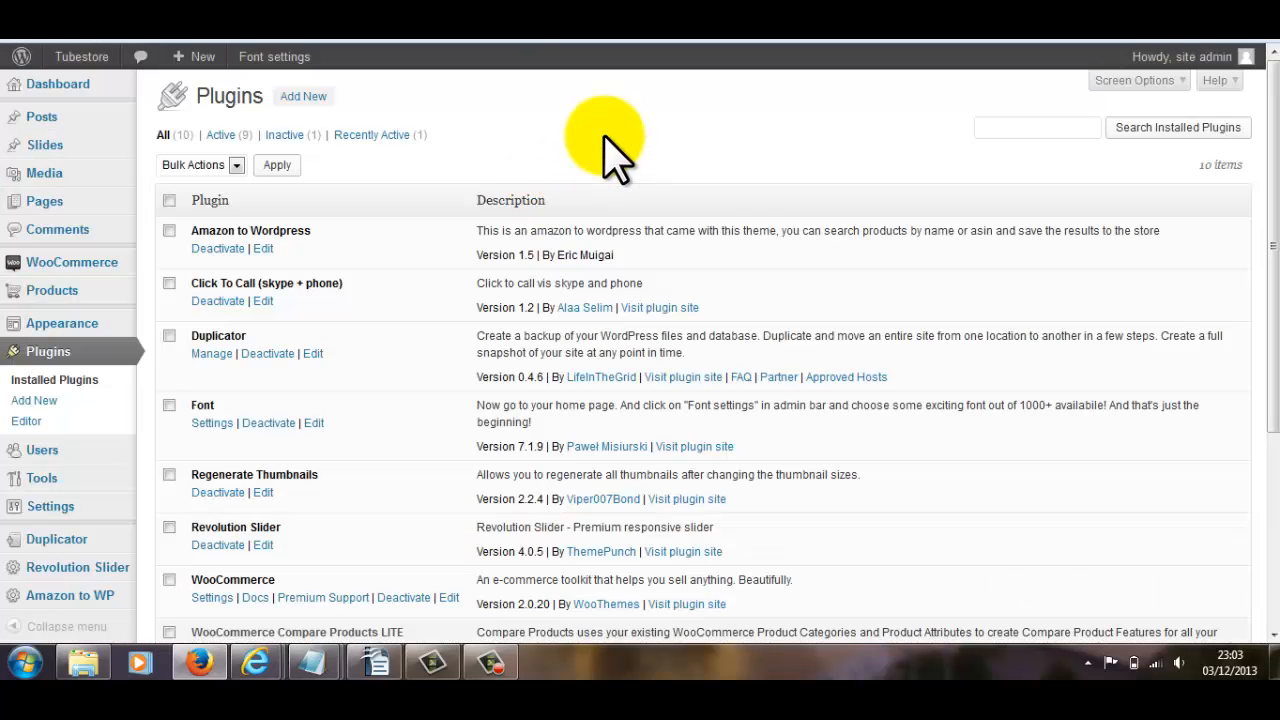
Step: Visit the Tubestore front end and examine its category menu and image slider
mouse_move(82, 57)
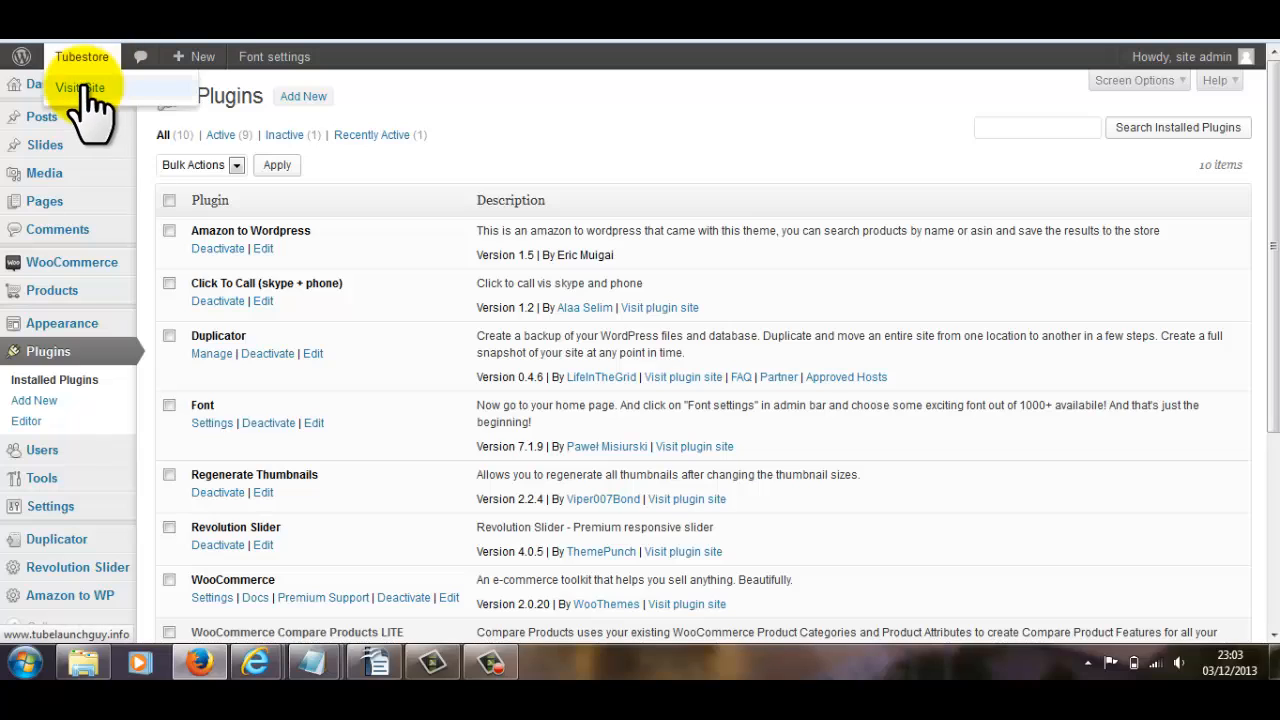
left_click(82, 87)
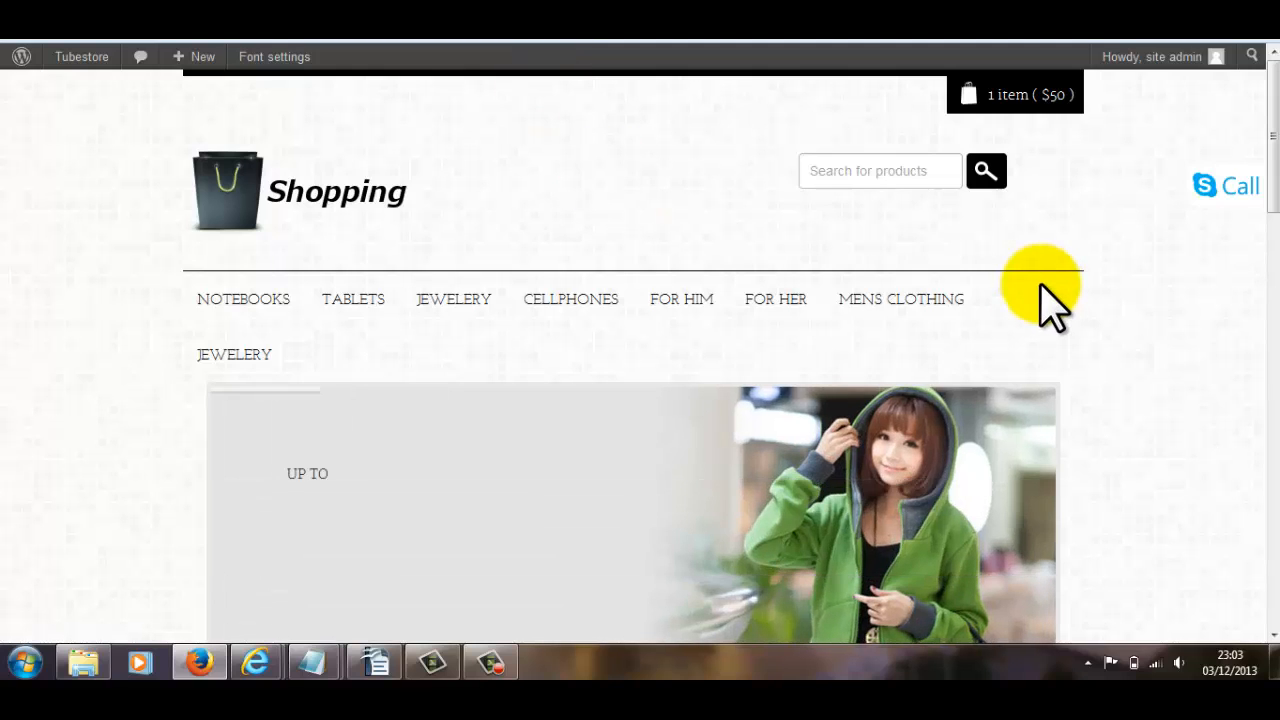
scroll(1045, 300, "down", 2)
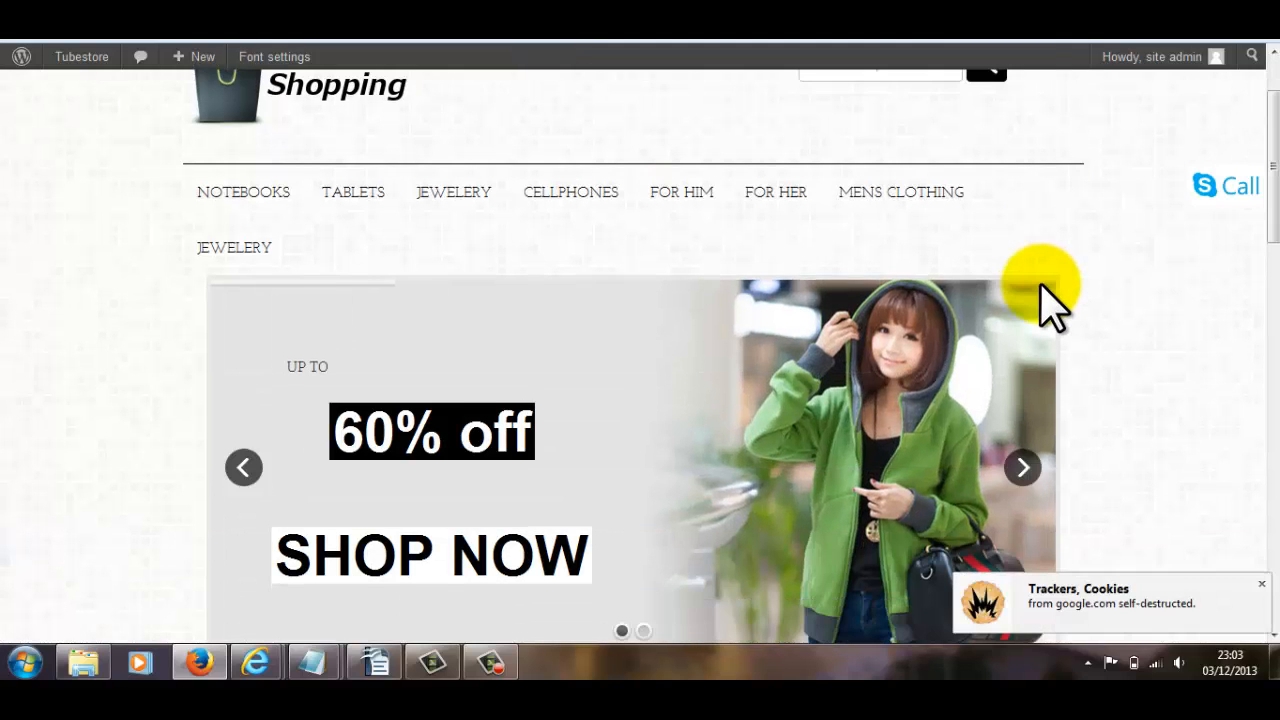
scroll(1045, 300, "down", 2)
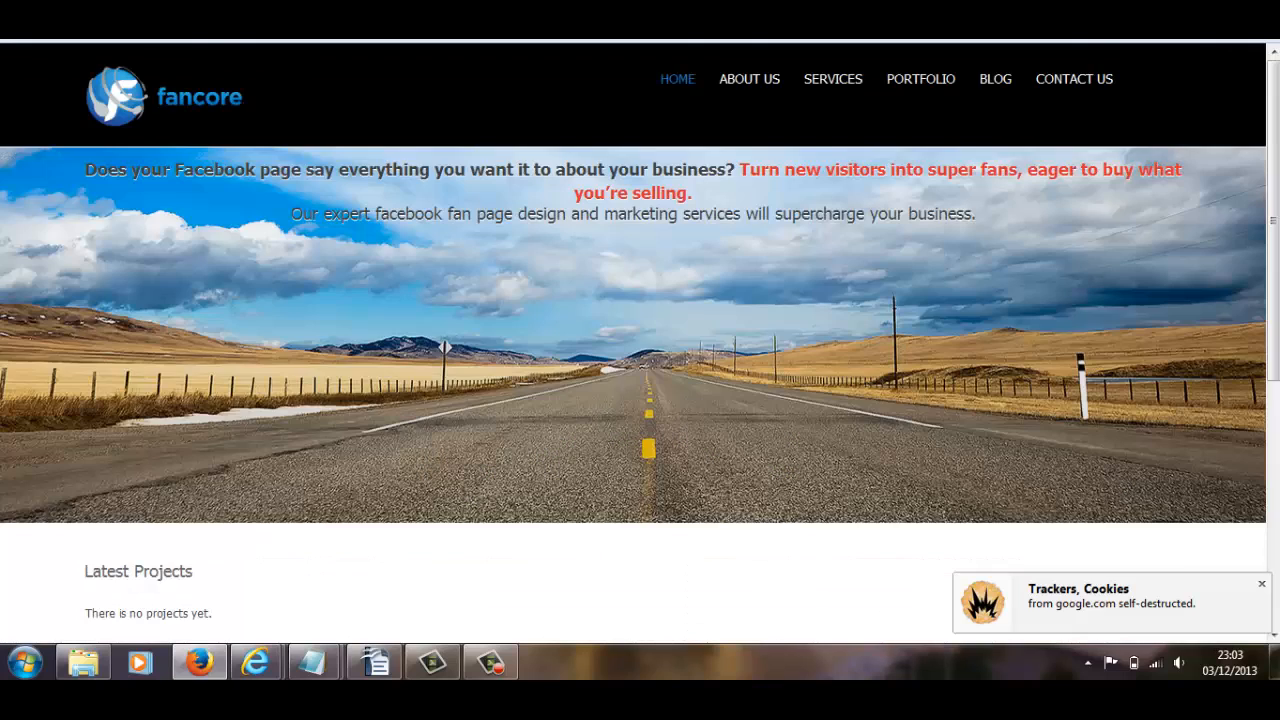
Step: Examine the Fancore home page from header to footer, closing the Windows color scheme dialog without choosing an option
scroll(805, 165, "down", 2)
scroll(788, 172, "up", 3)
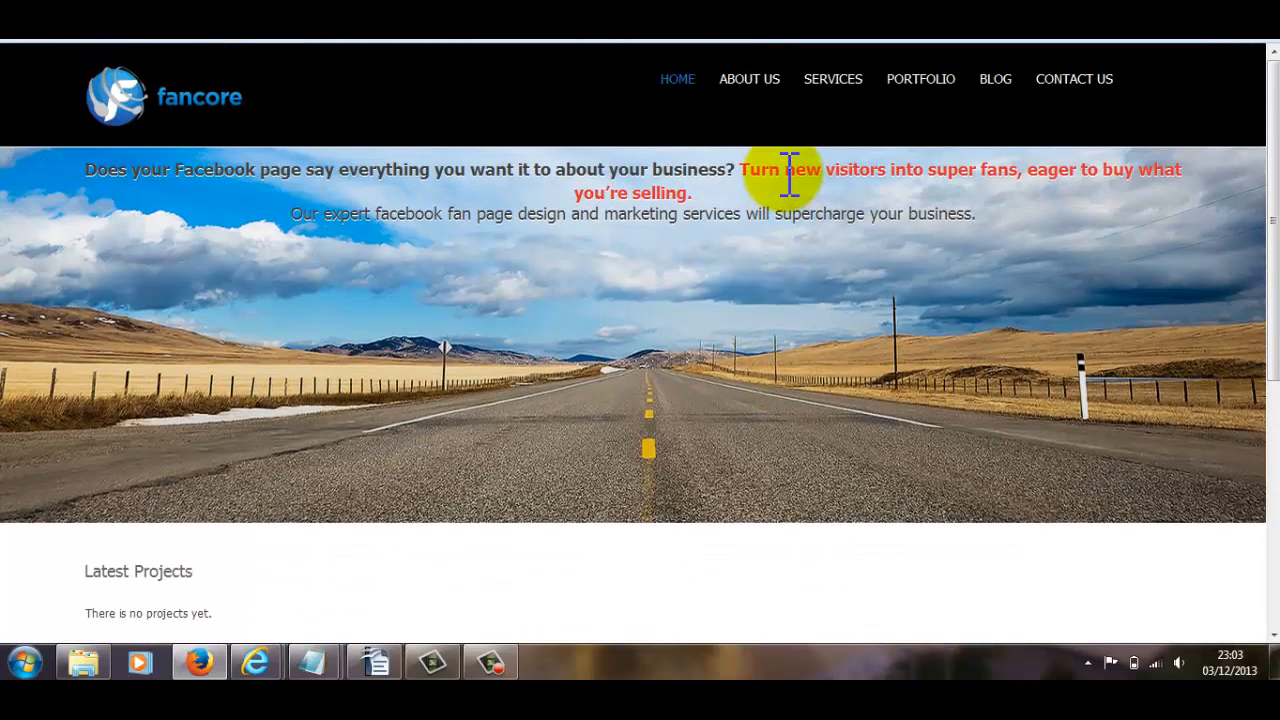
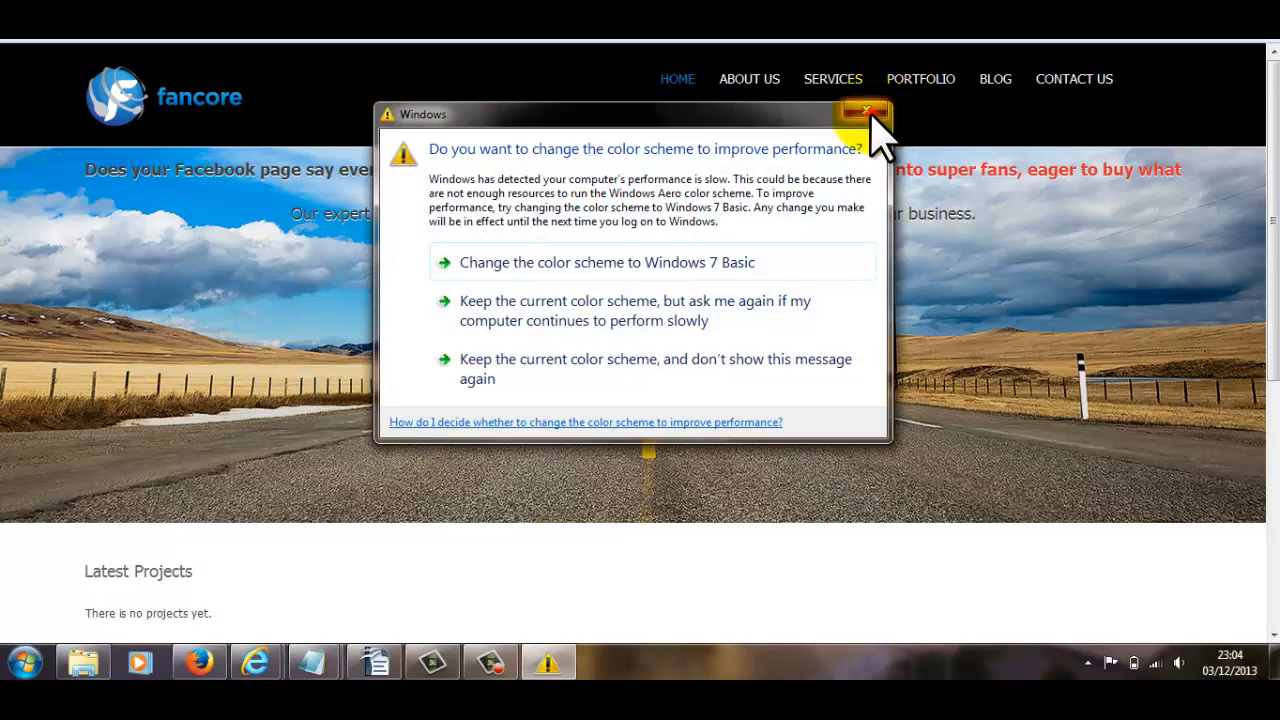
left_click(870, 114)
scroll(1110, 225, "down", 5)
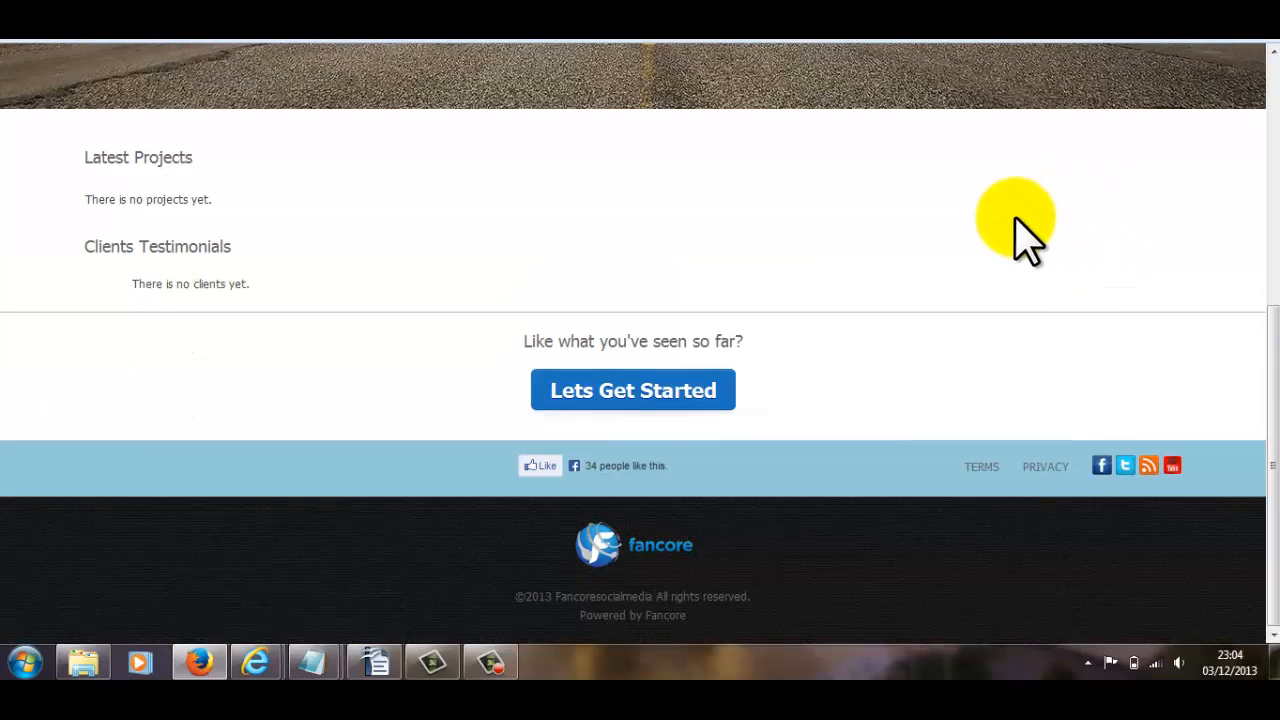
scroll(1025, 230, "up", 5)
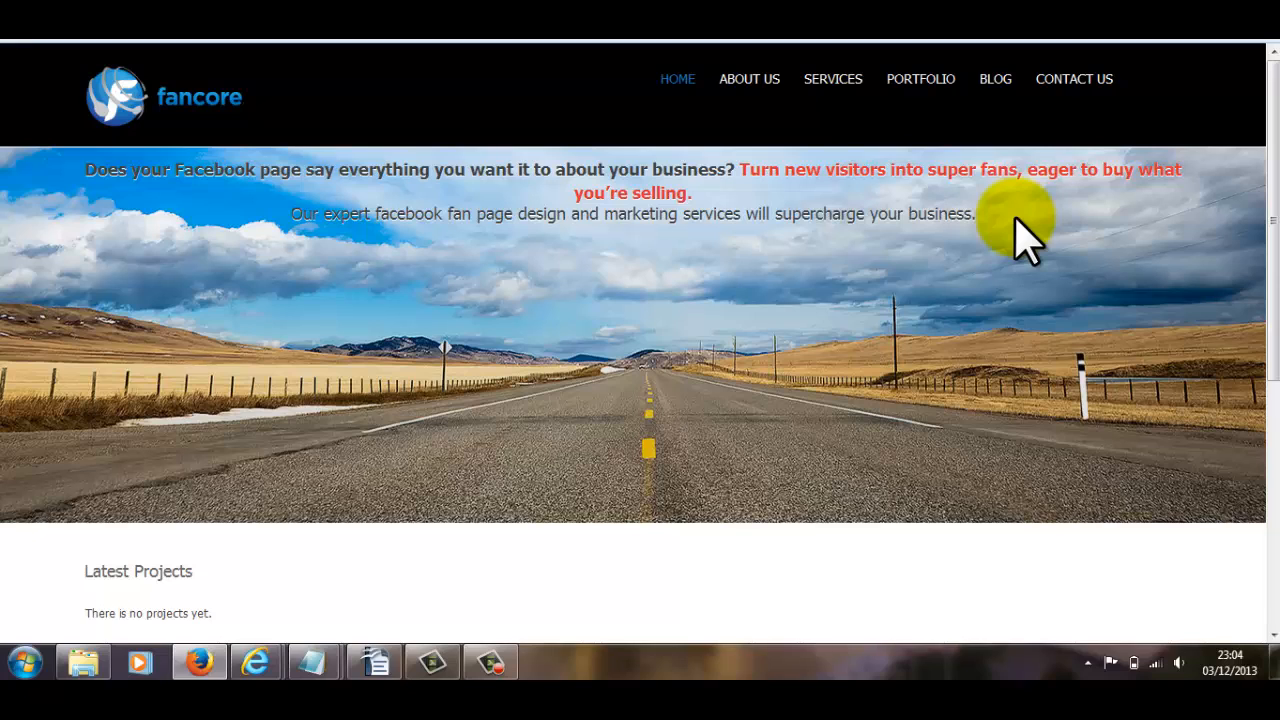
scroll(1025, 238, "down", 5)
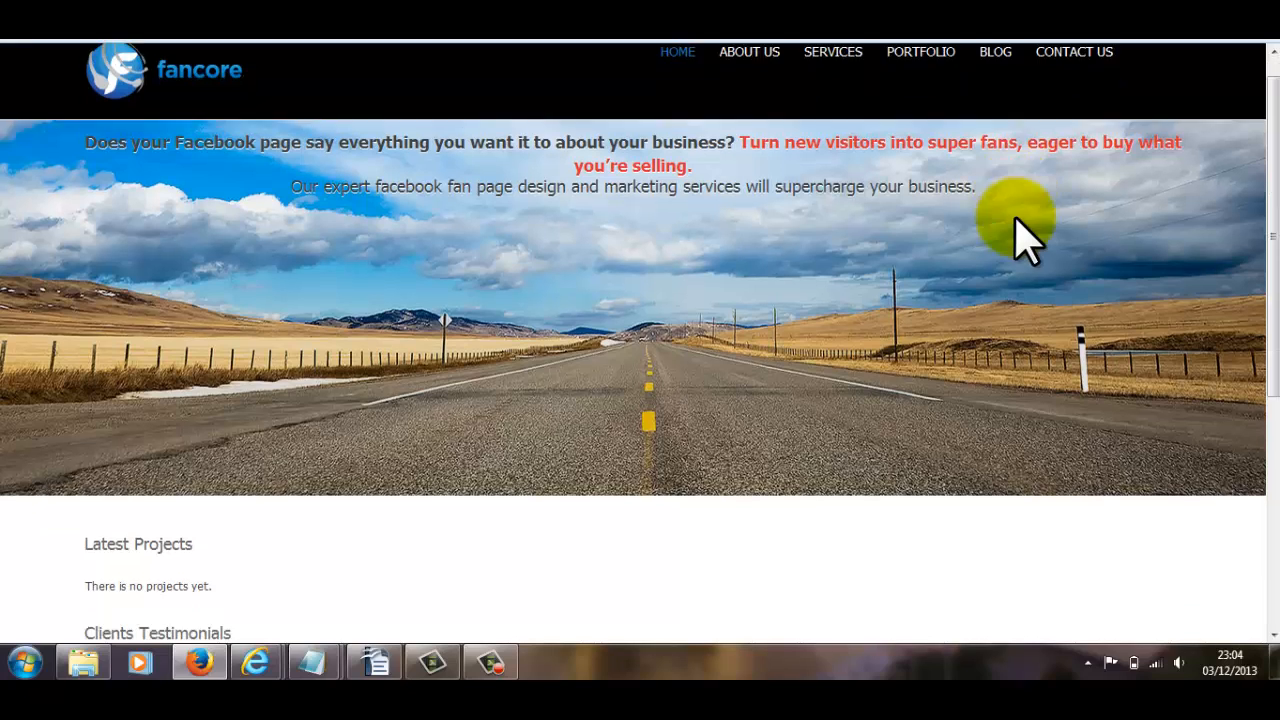
Step: Open Fancore social media's Facebook page from the site footer and look through its cover, apps and first post
left_click(1101, 467)
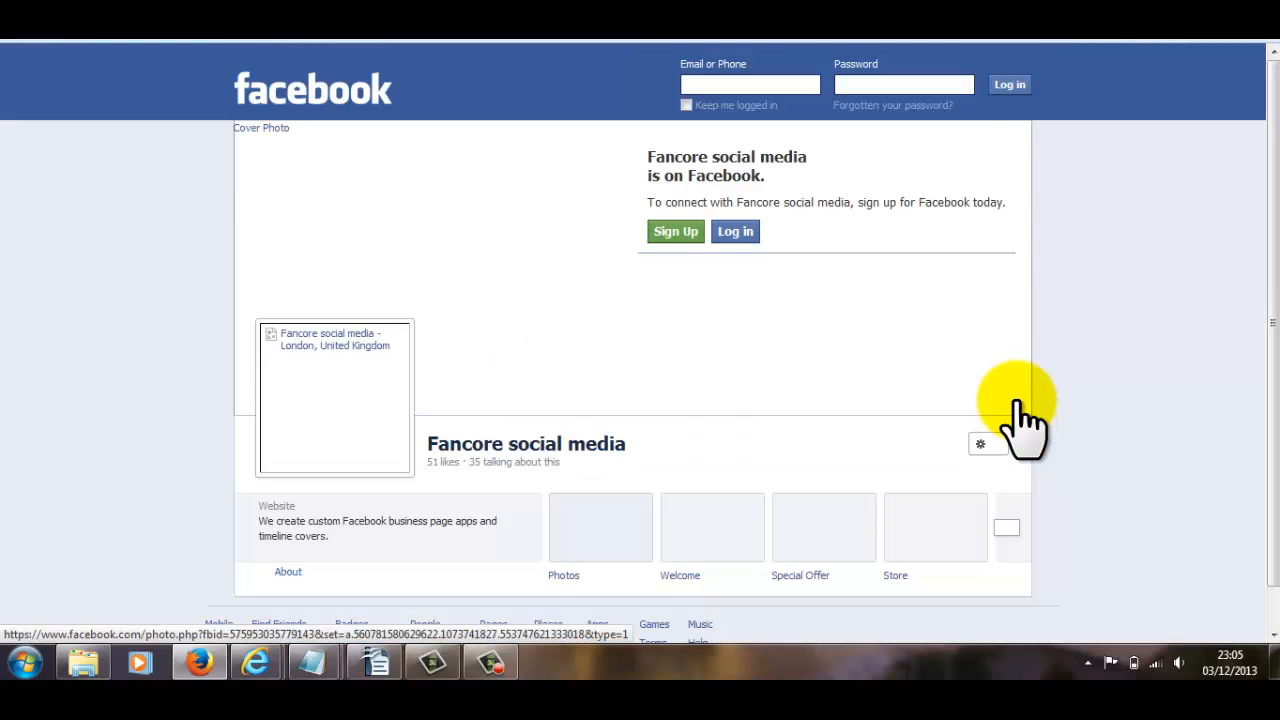
scroll(1058, 366, "down", 3)
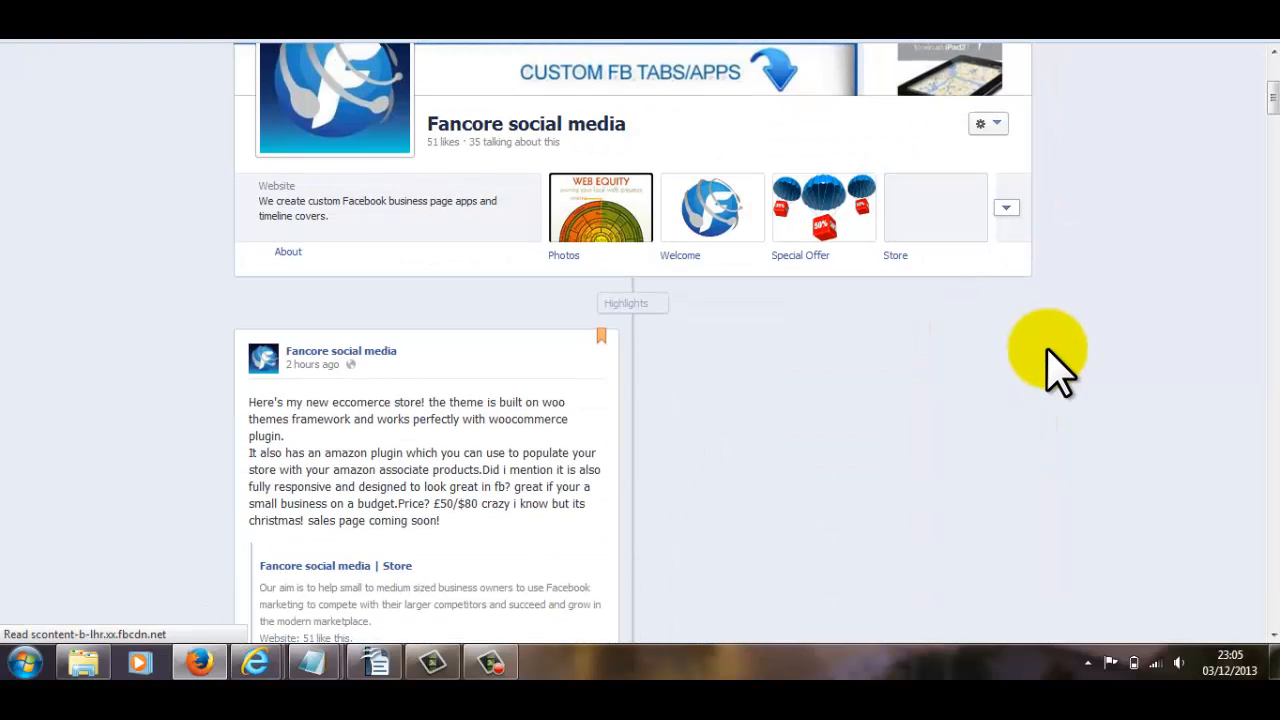
scroll(1062, 370, "up", 3)
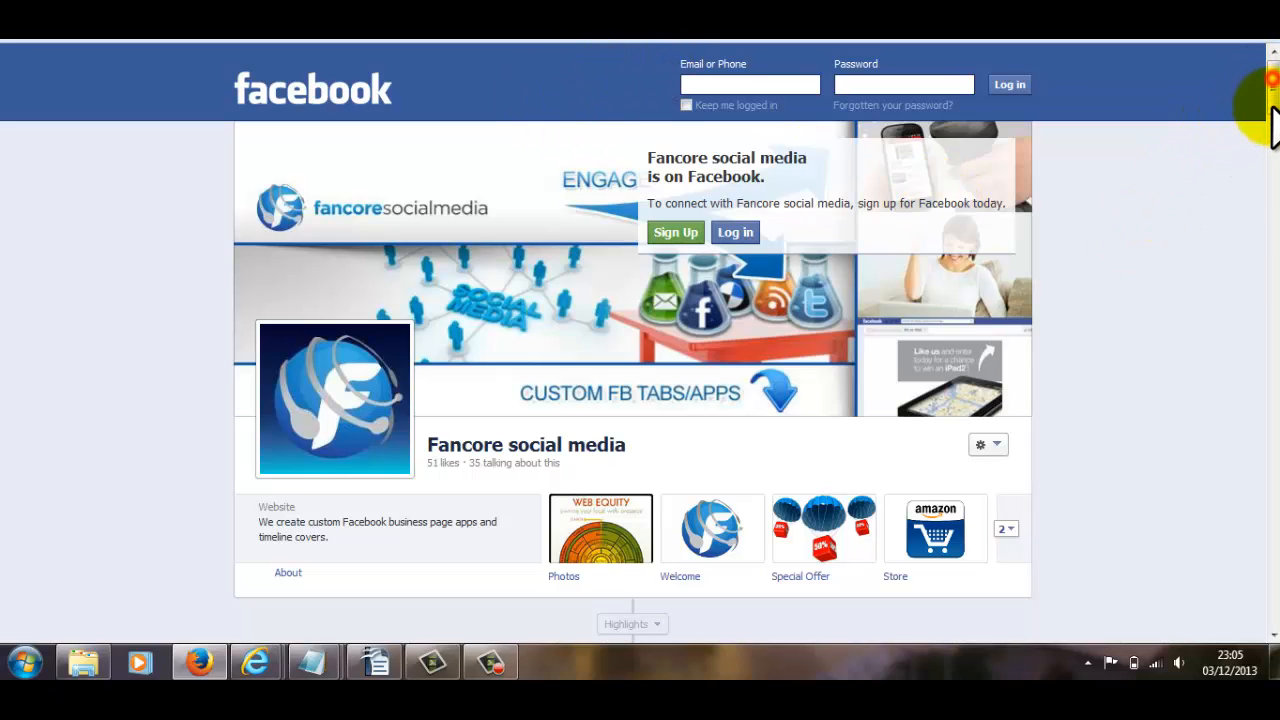
Step: Open the Store app on Fancore social media's Facebook page and look over its header, category menu and slider
key("ctrl+Tab")
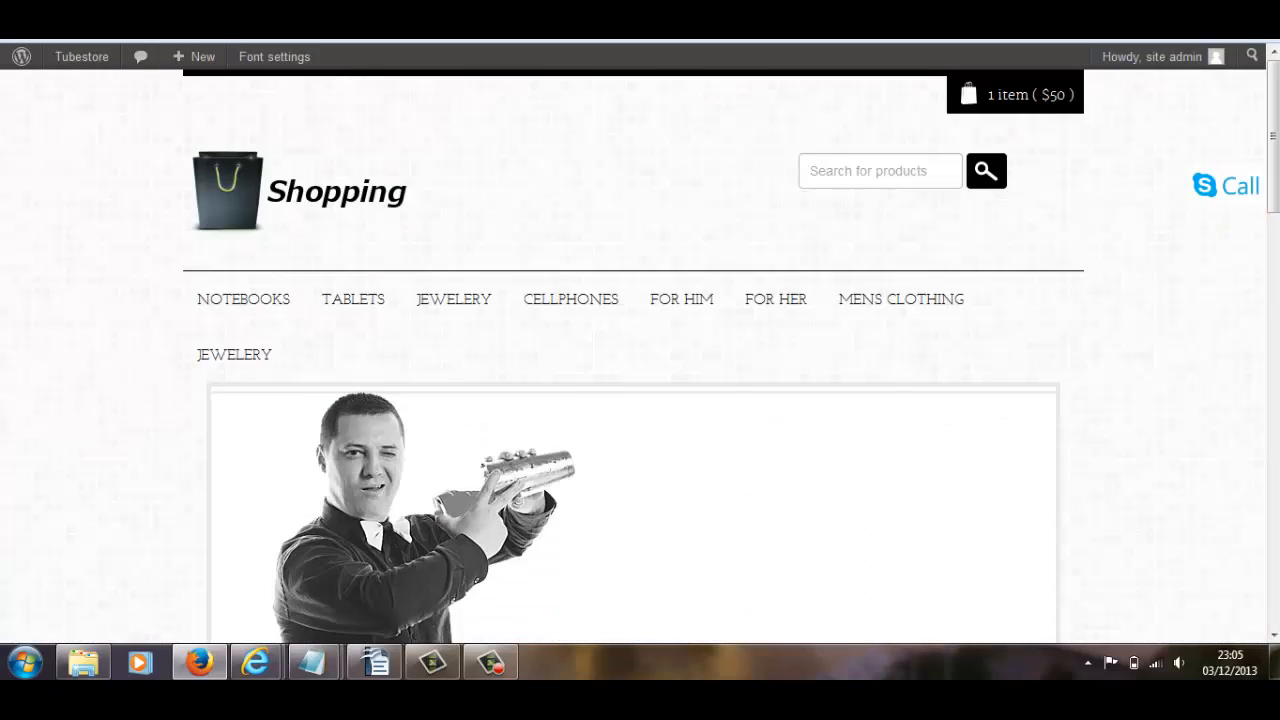
key("ctrl+shift+Tab")
scroll(1056, 202, "down", 5)
scroll(1114, 238, "up", 5)
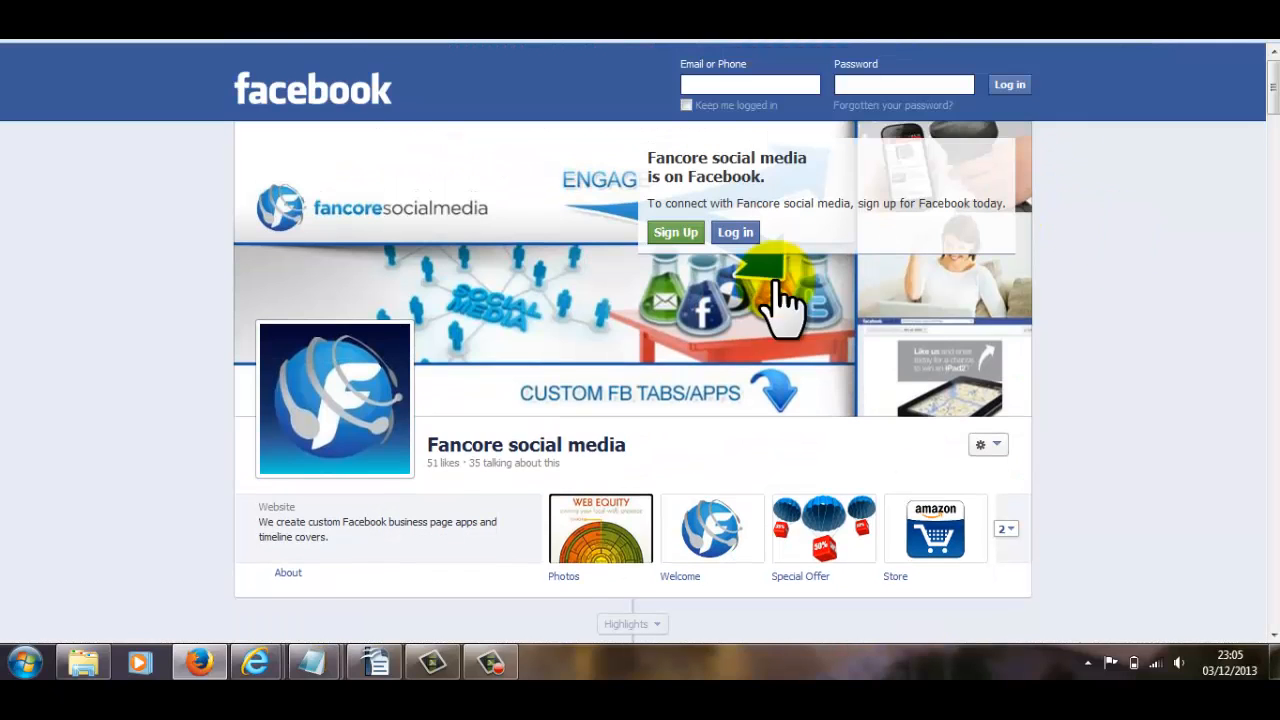
scroll(1129, 309, "down", 3)
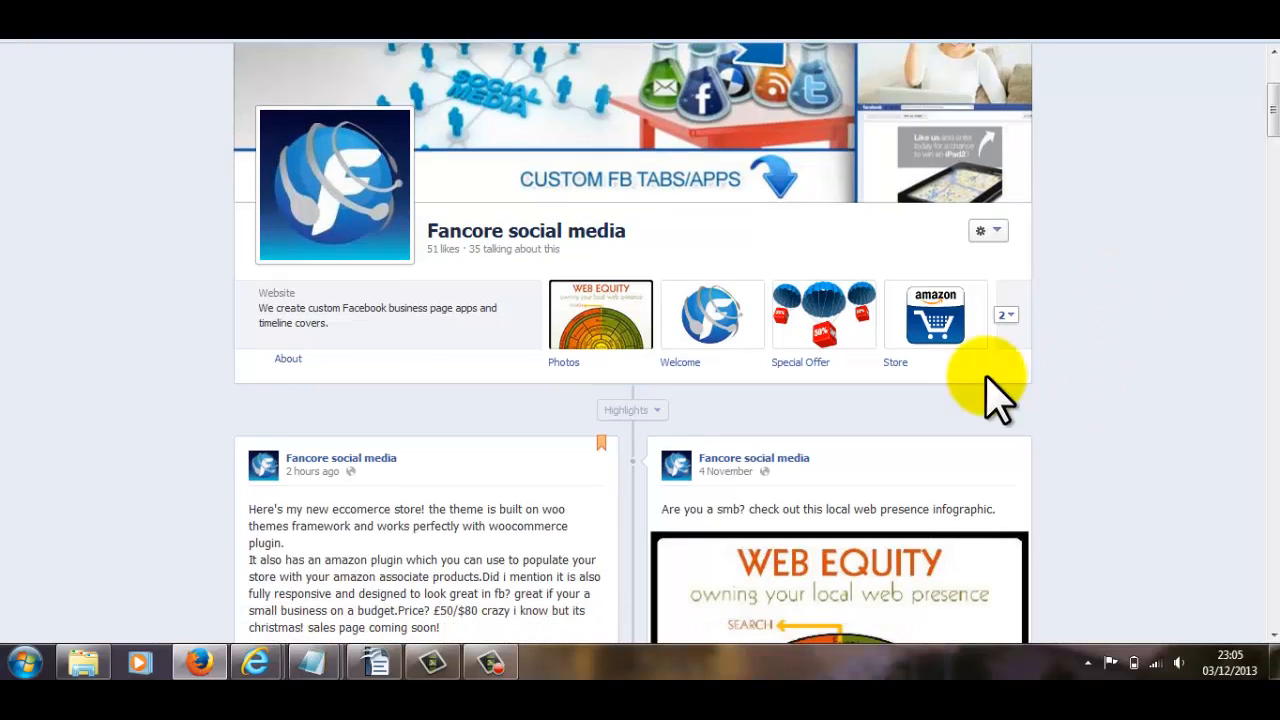
left_click(940, 345)
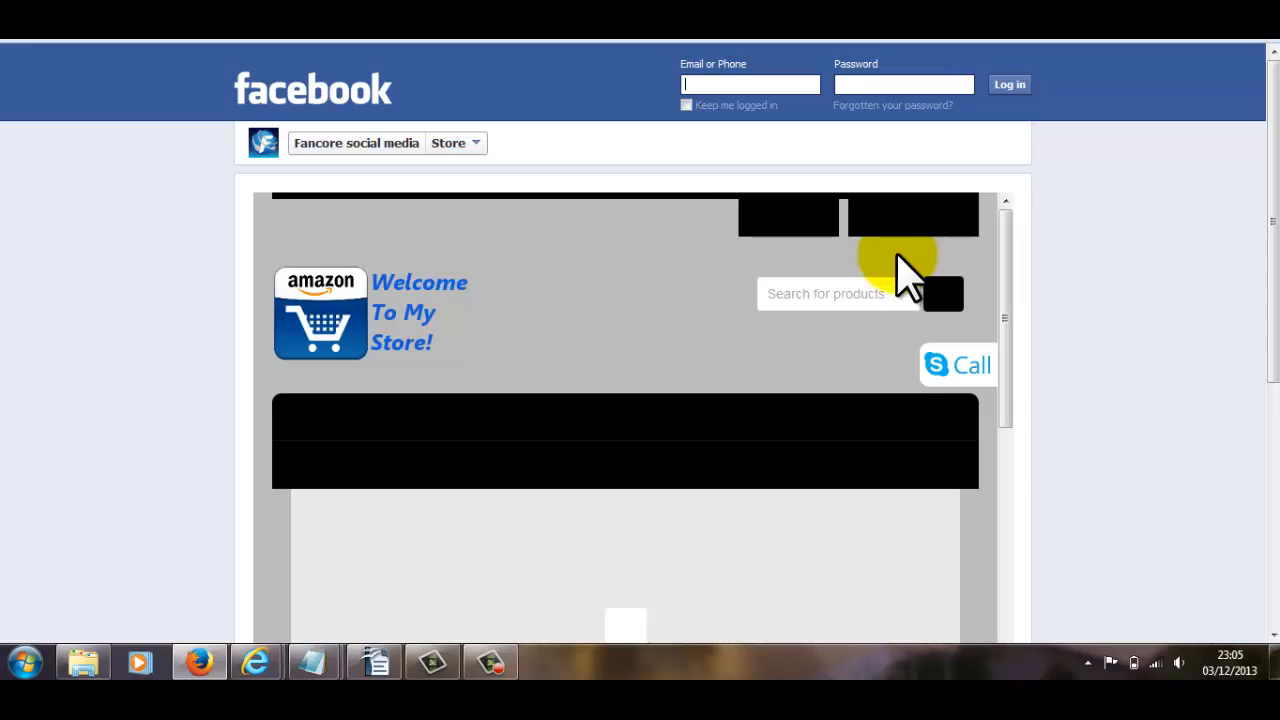
scroll(1095, 285, "down", 1)
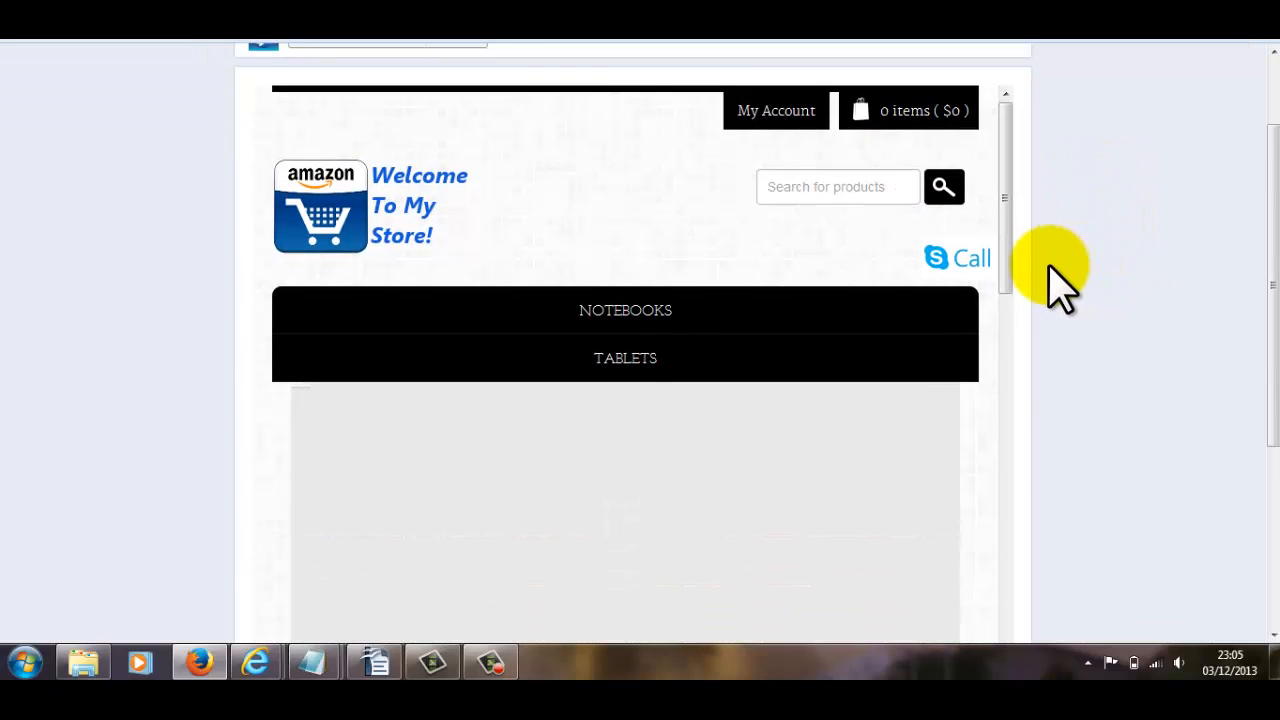
scroll(1057, 286, "up", 2)
scroll(1010, 285, "down", 3)
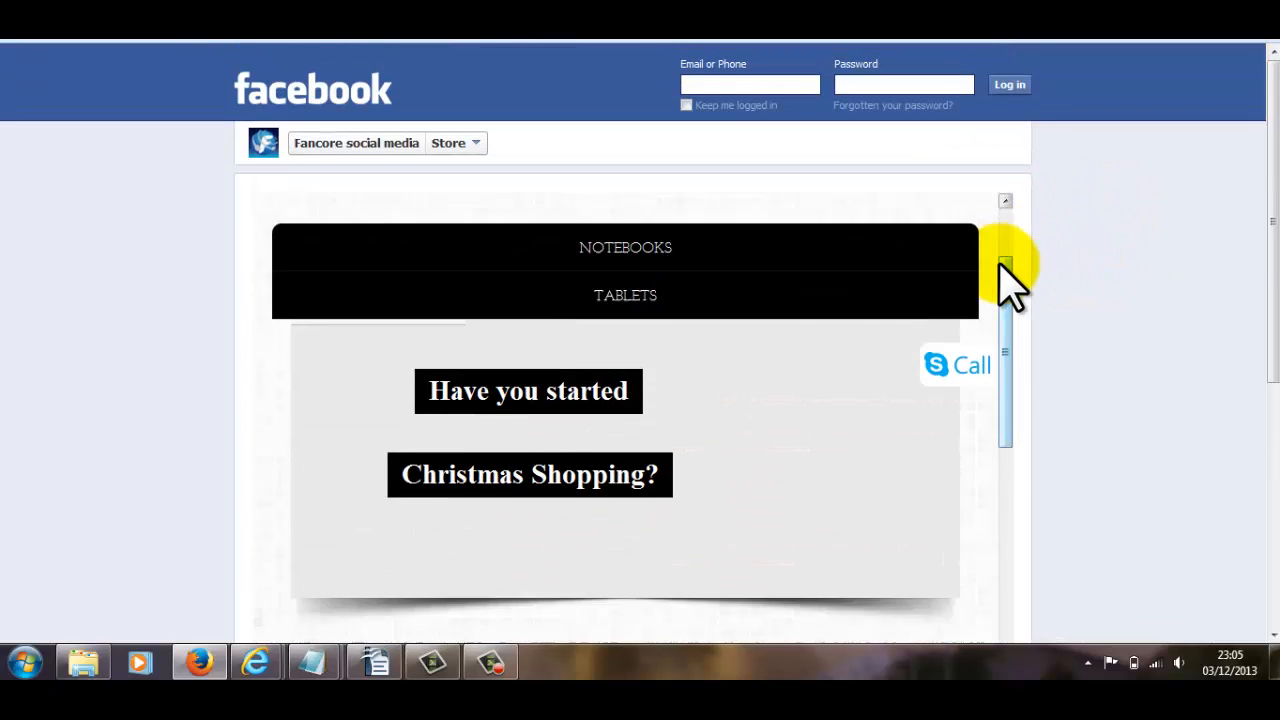
scroll(1010, 285, "up", 2)
scroll(1010, 285, "up", 1)
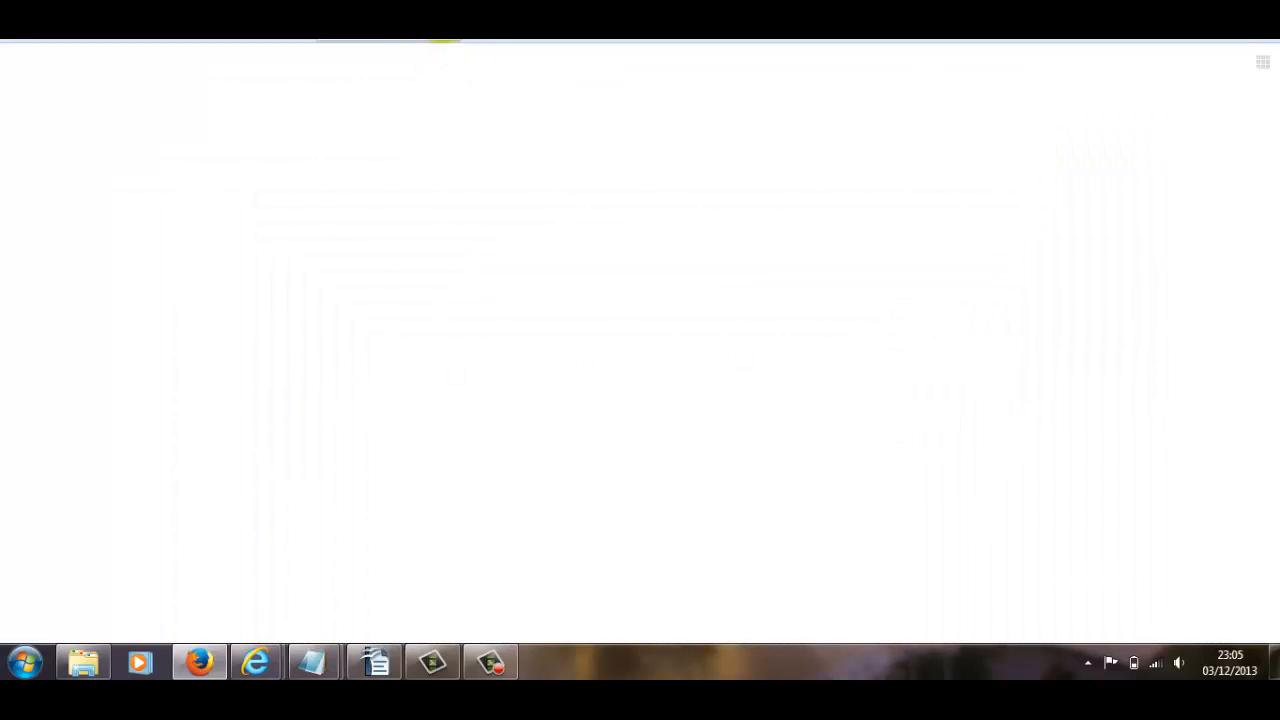
type("fa")
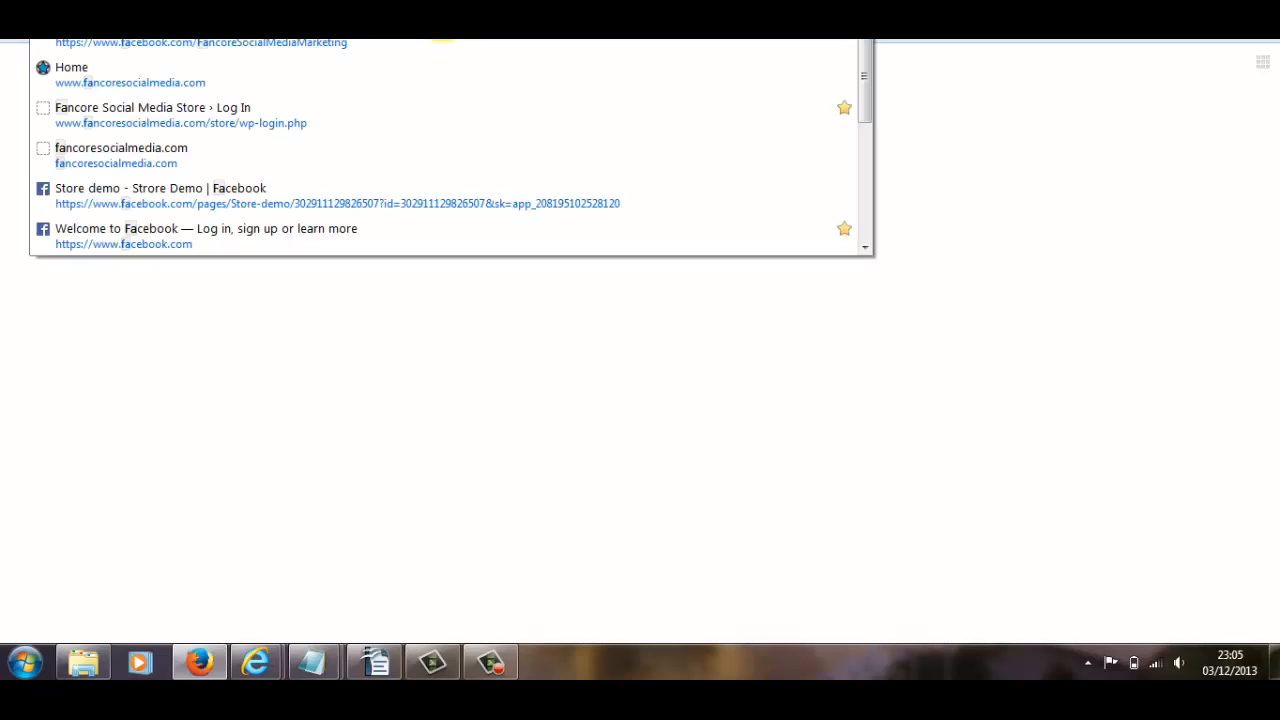
type("n")
key("Return")
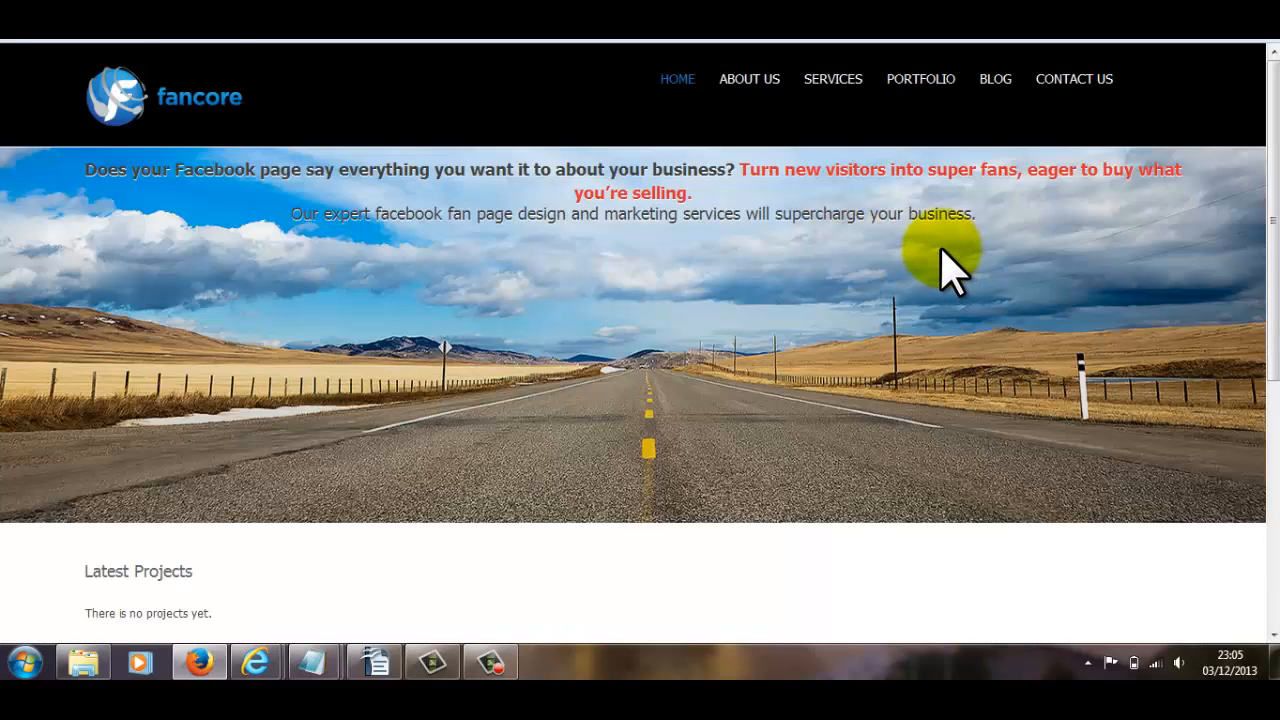
scroll(950, 270, "down", 3)
scroll(945, 262, "up", 3)
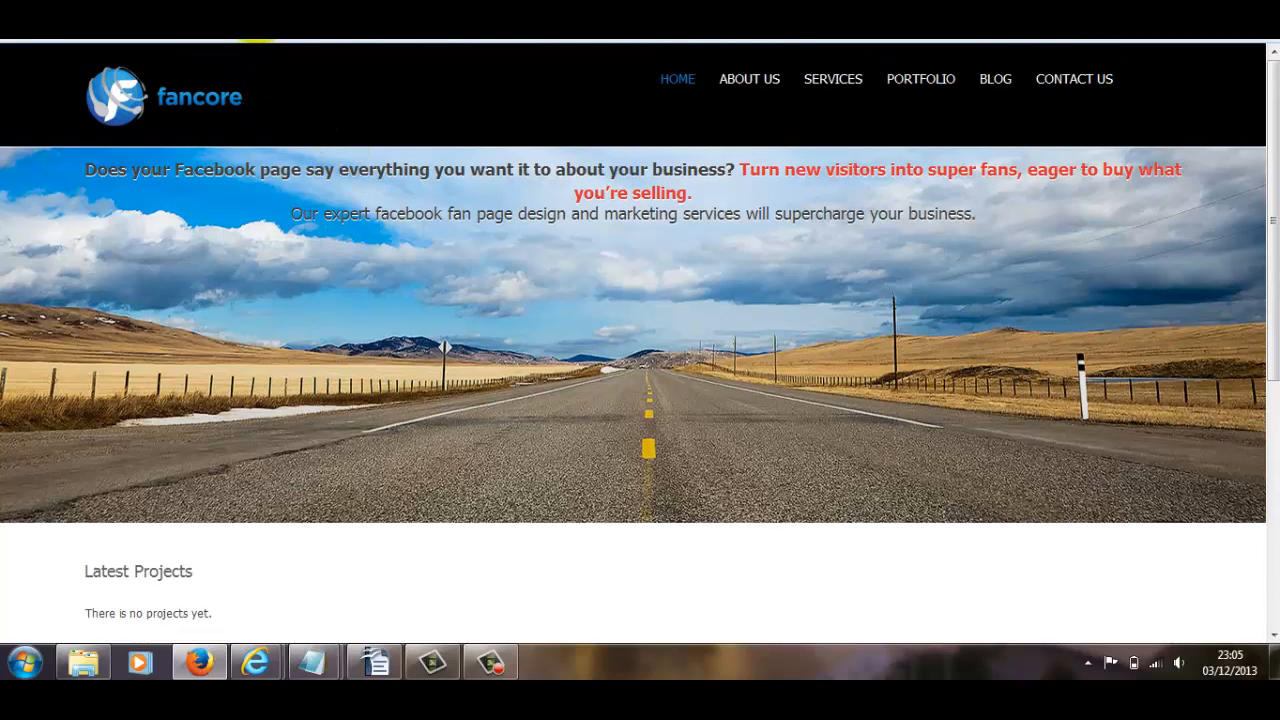
type("/s")
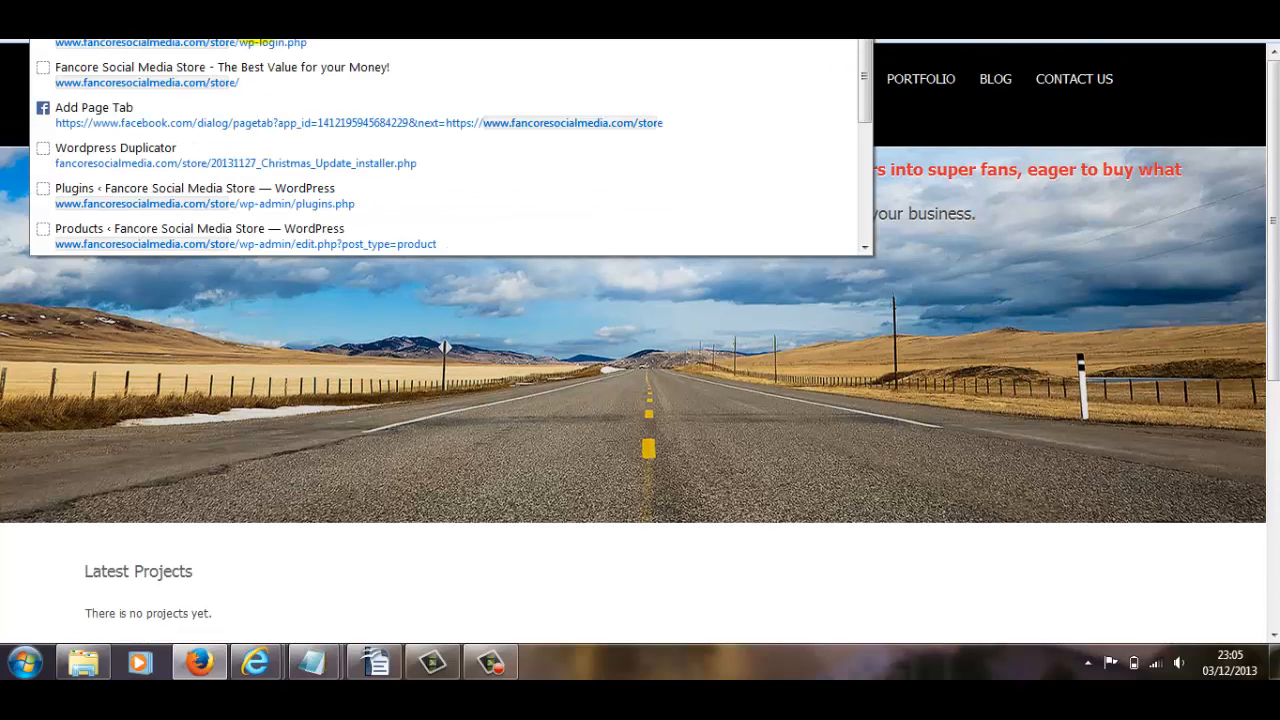
key("Return")
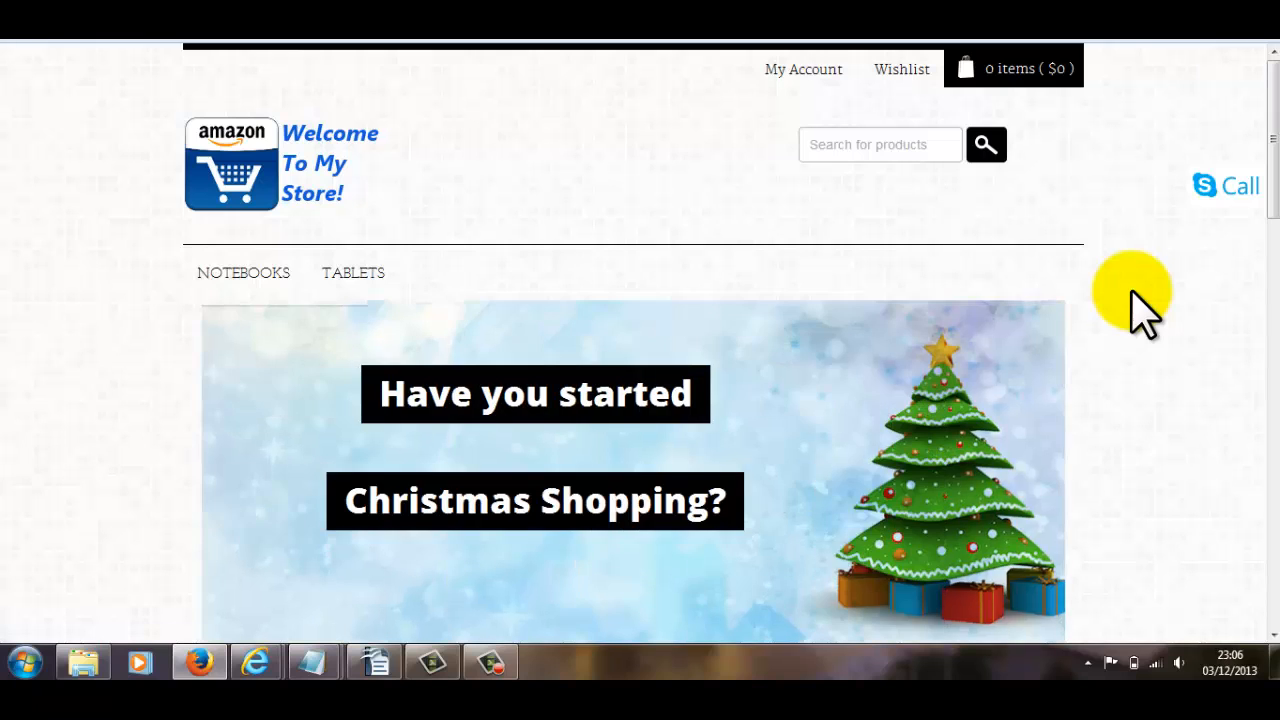
scroll(580, 243, "down", 3)
scroll(500, 208, "up", 3)
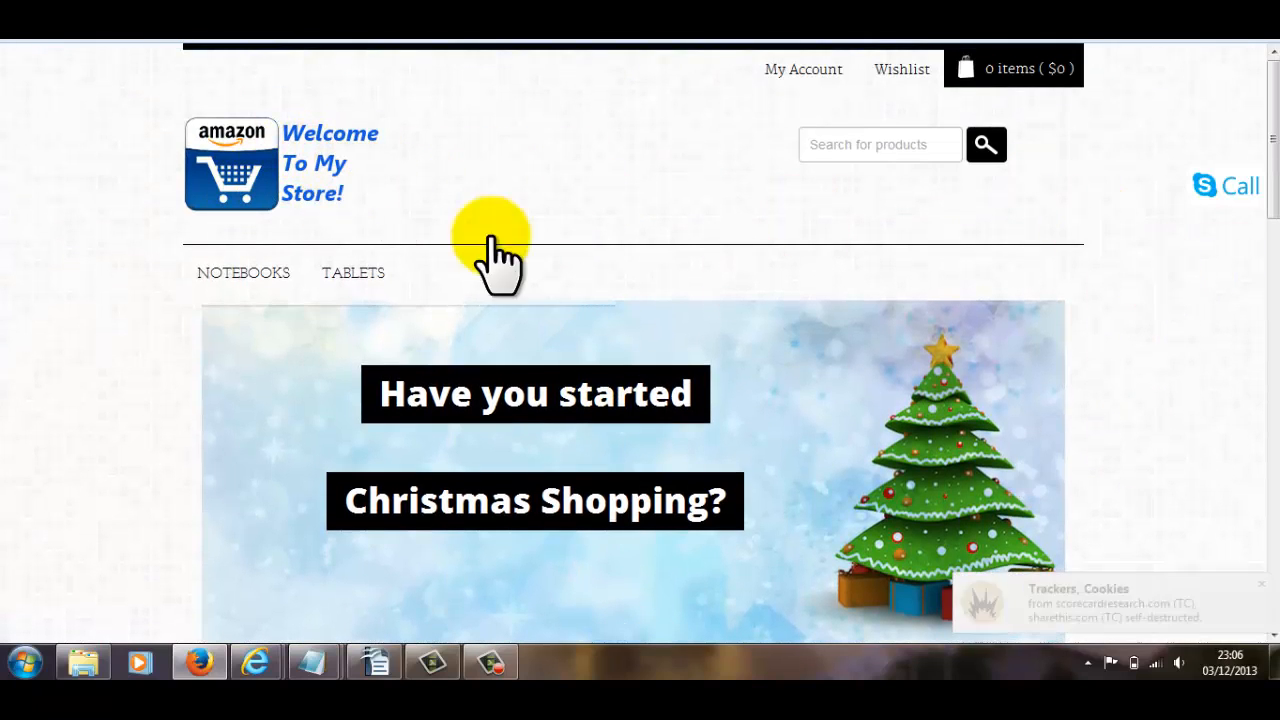
scroll(845, 250, "down", 7)
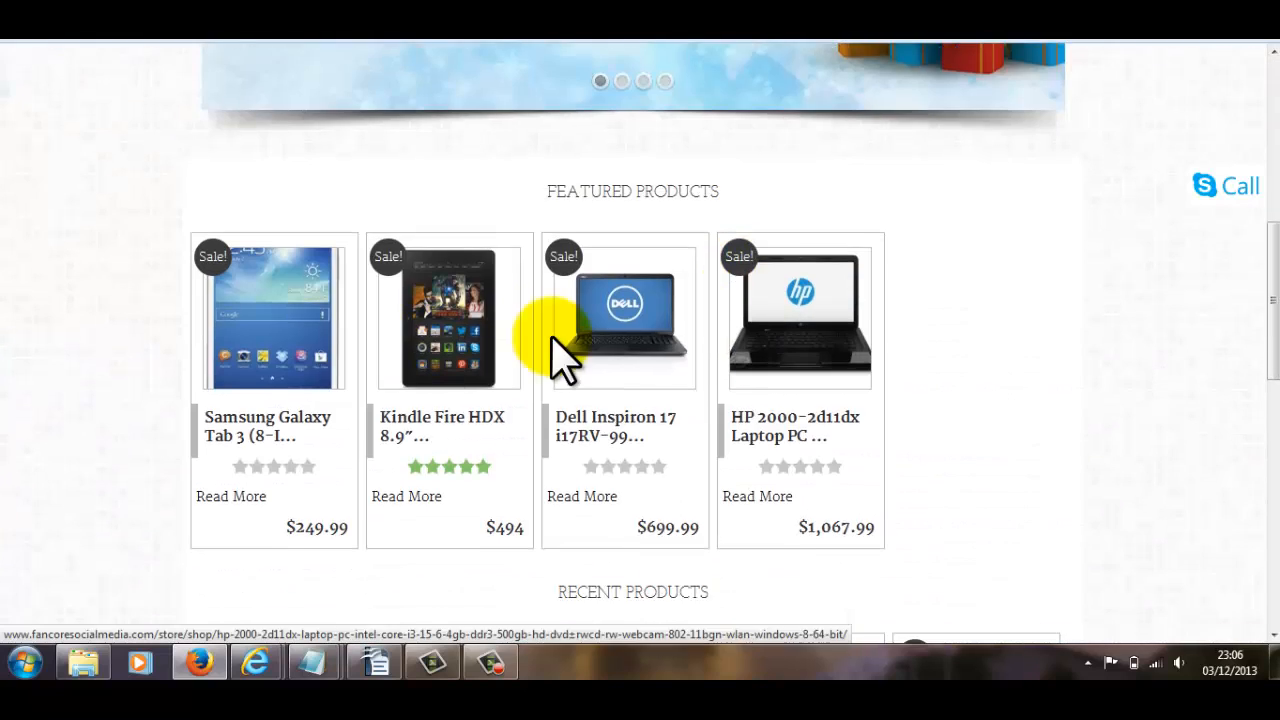
scroll(813, 362, "down", 6)
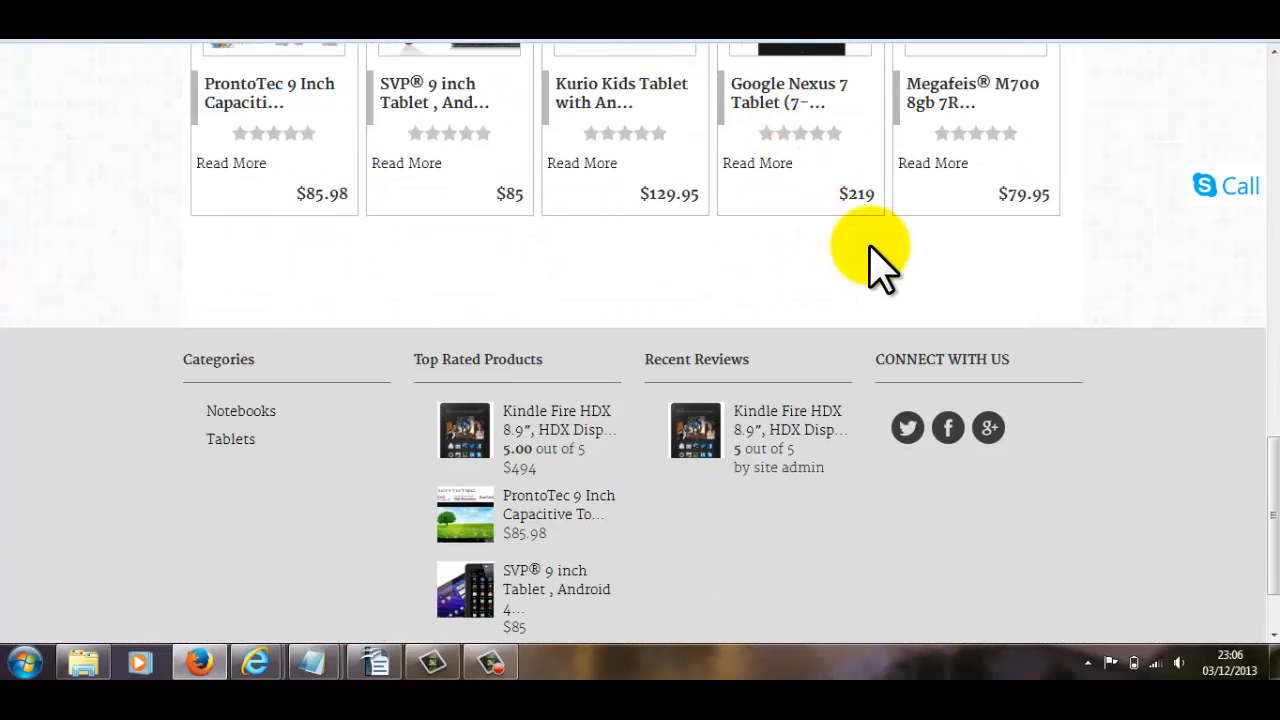
Step: Return to the Facebook Store page and examine how the embedded store's header, category menu and slider are laid out
left_click(700, 30)
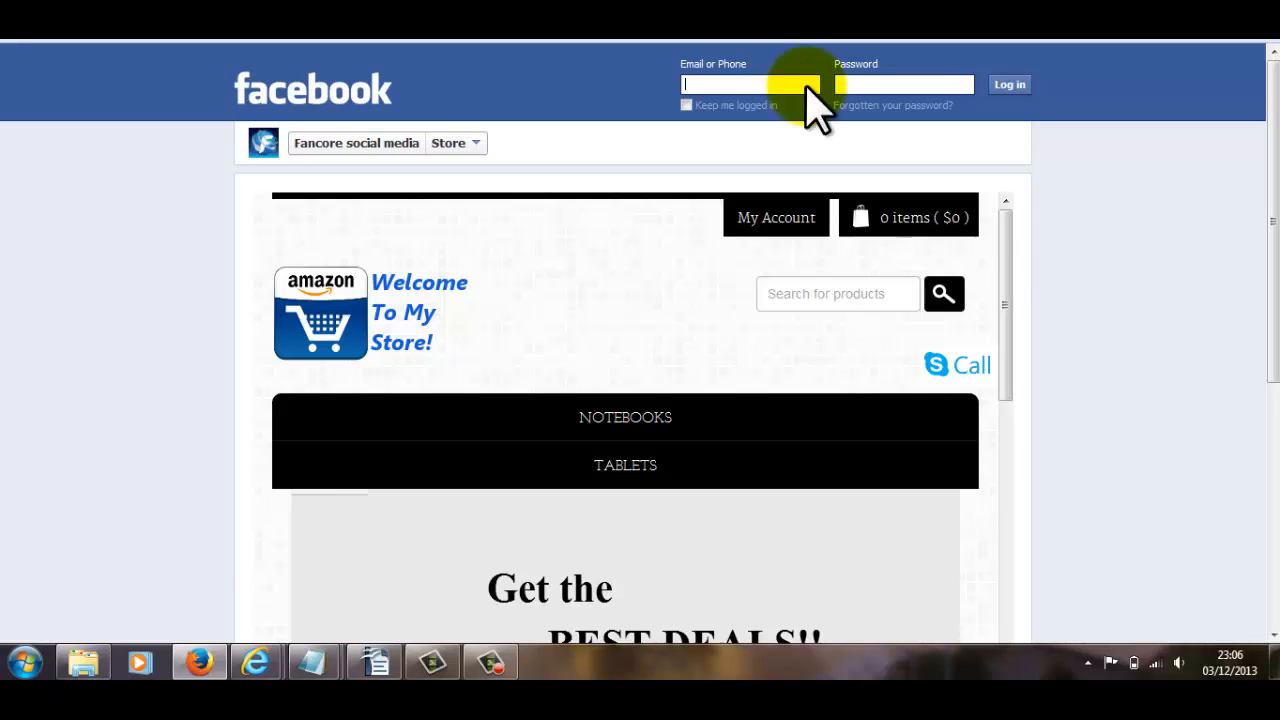
scroll(1080, 286, "down", 4)
scroll(1023, 190, "up", 2)
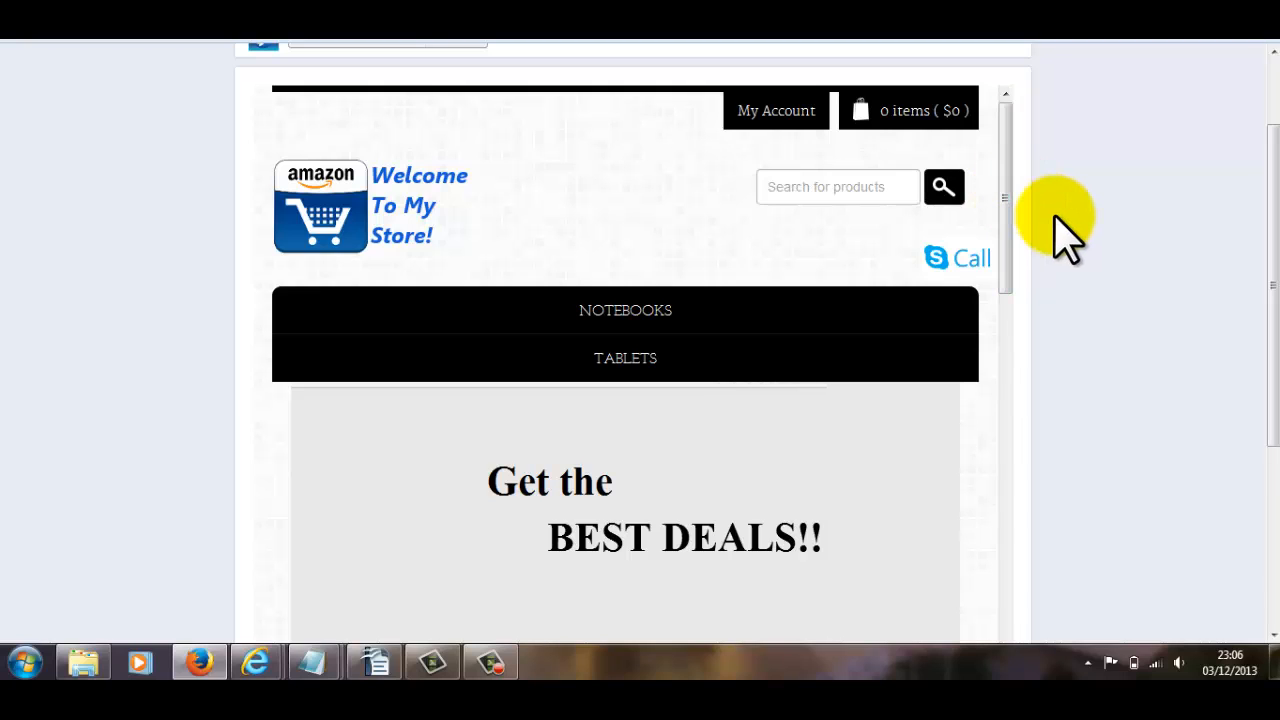
scroll(1057, 234, "up", 2)
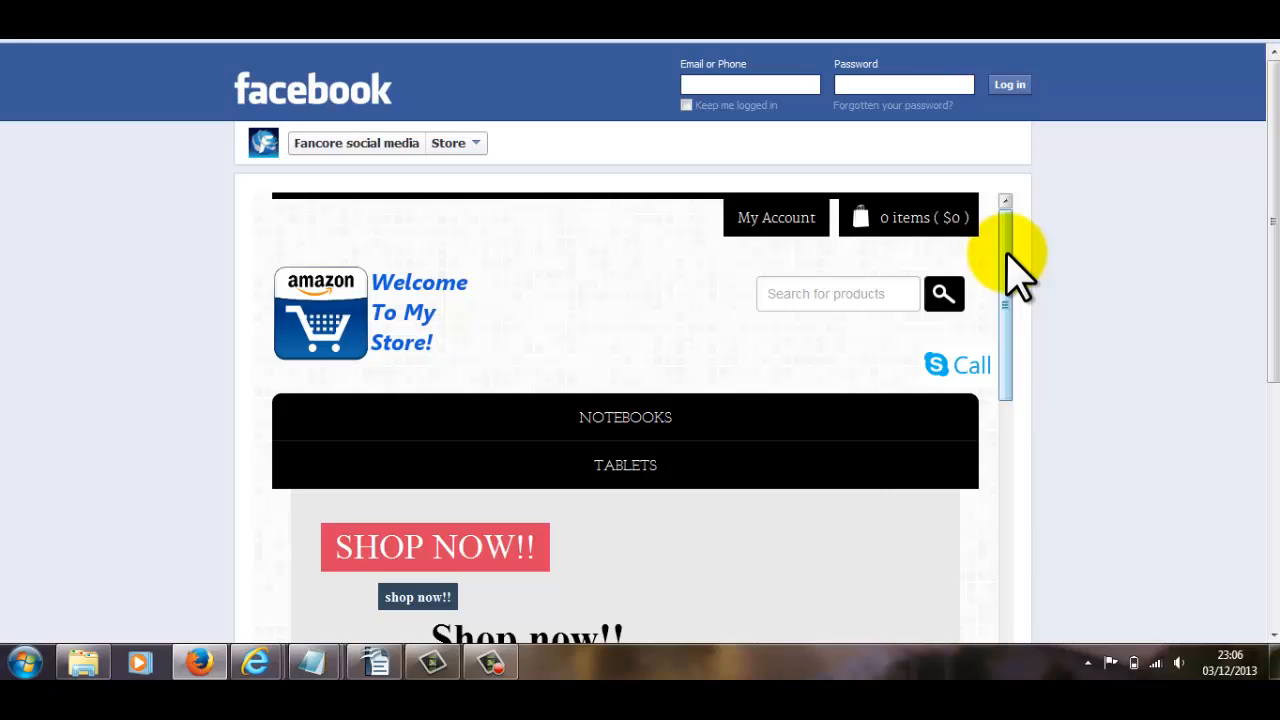
scroll(1034, 194, "down", 2)
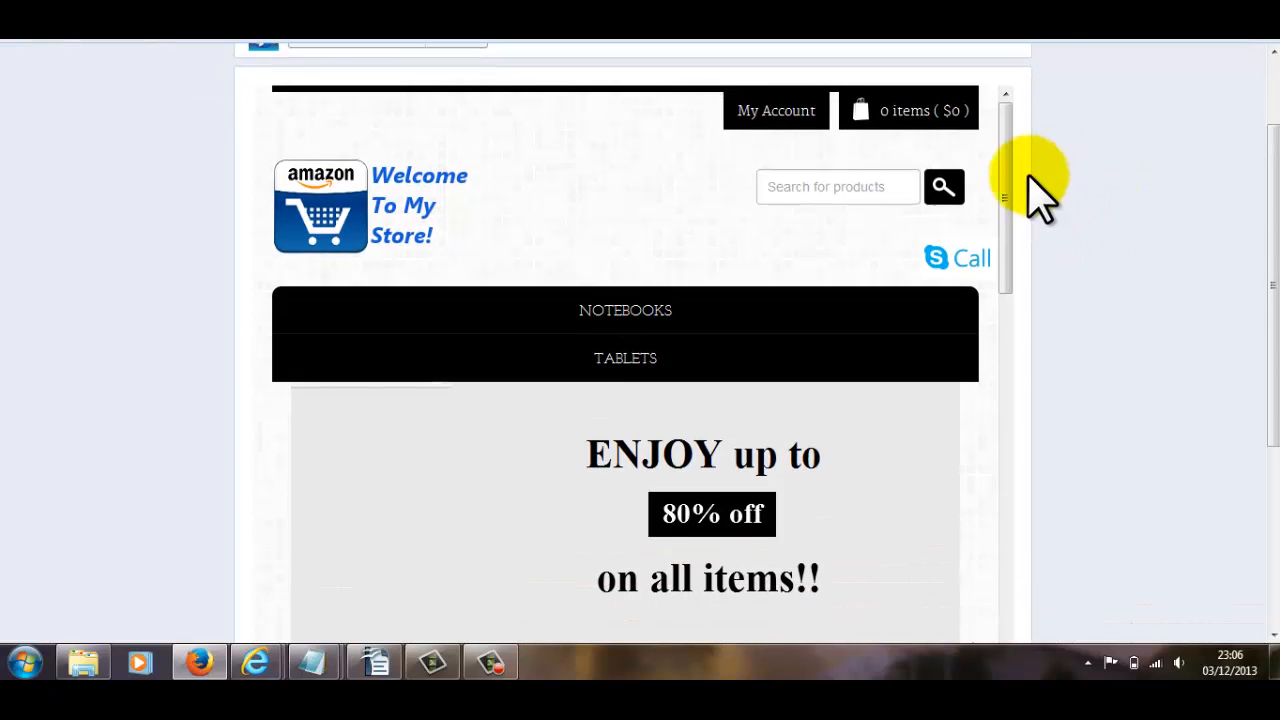
scroll(1009, 177, "down", 8)
scroll(1006, 189, "up", 7)
scroll(1009, 177, "up", 1)
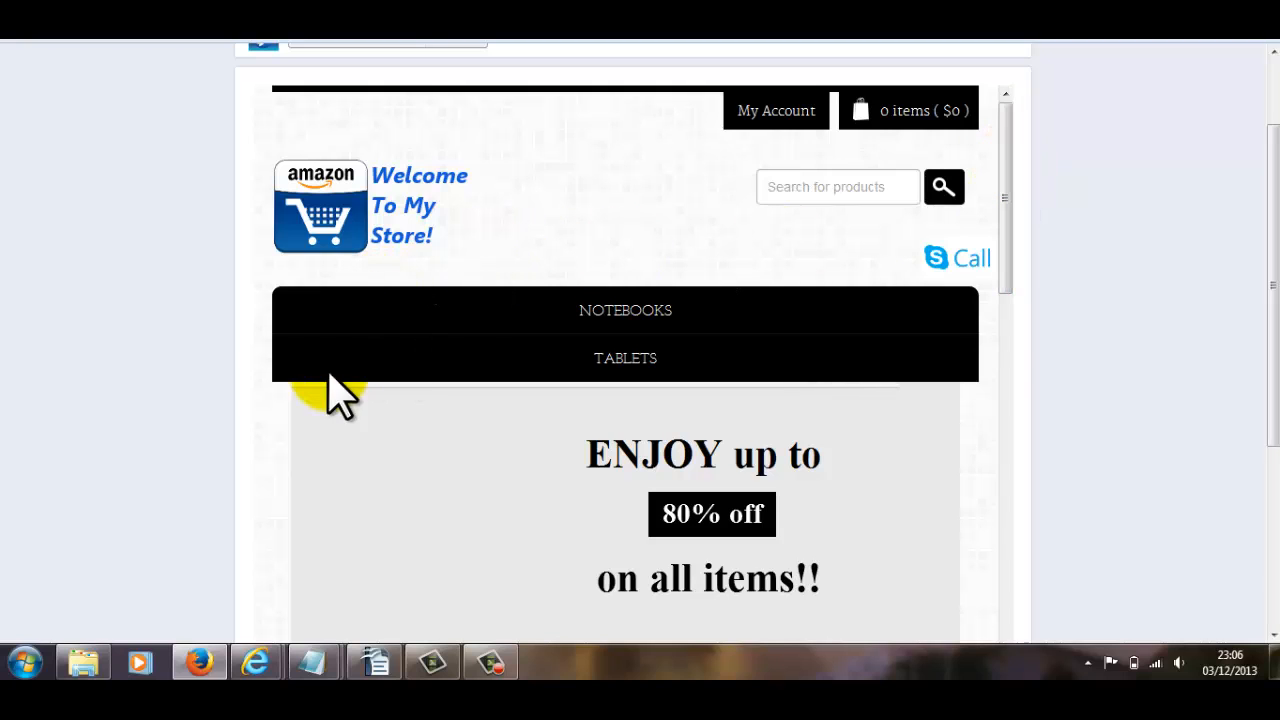
scroll(1030, 280, "down", 4)
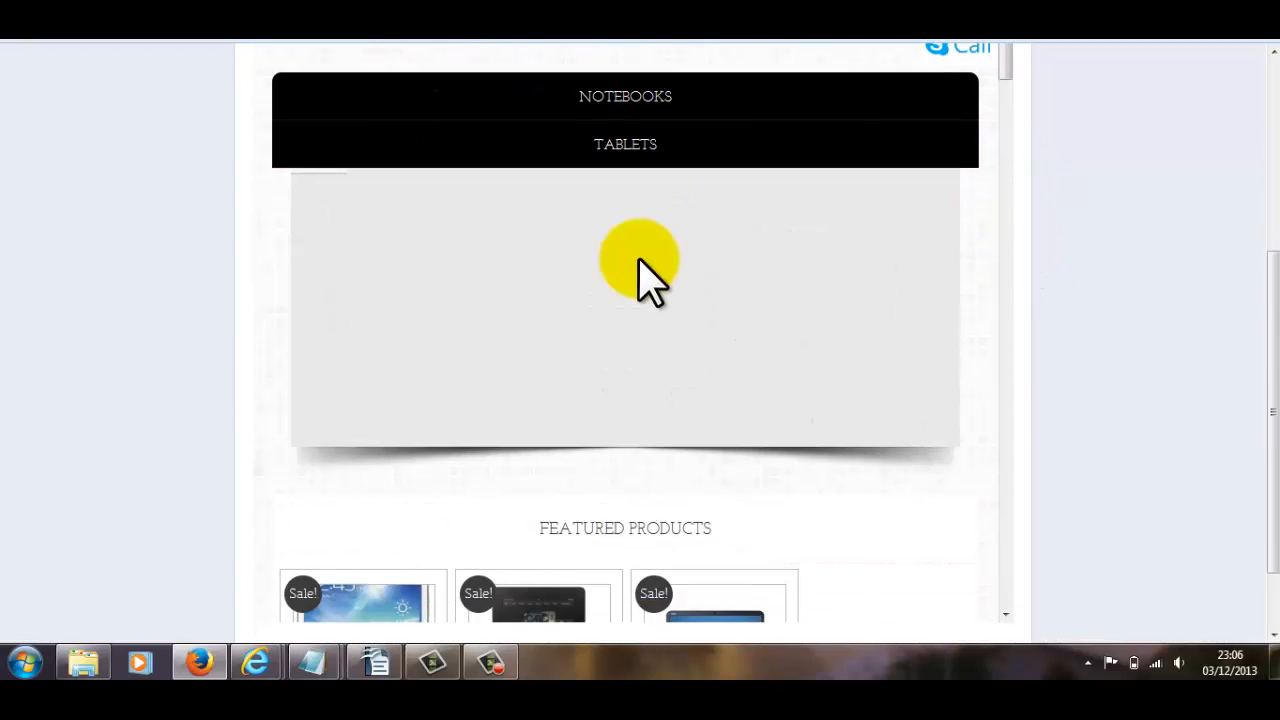
scroll(688, 288, "up", 2)
scroll(688, 288, "up", 1)
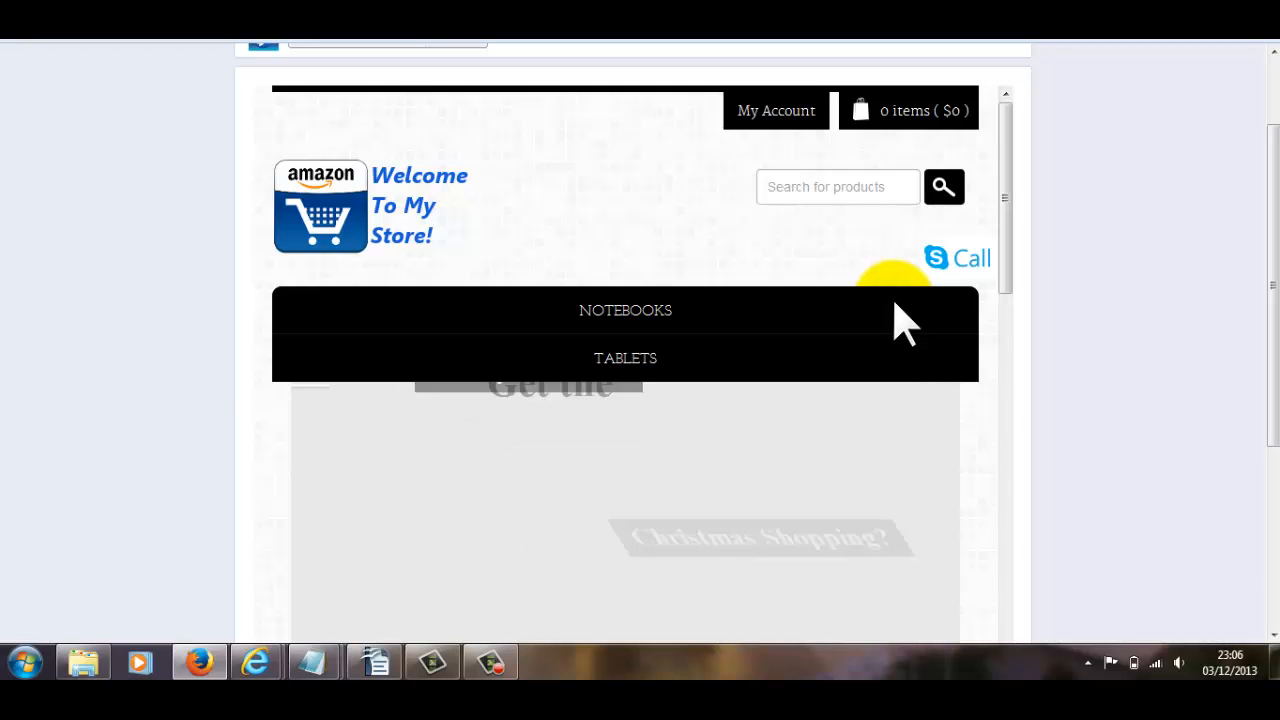
Step: Look through the embedded store's featured products and footer, ending back at its category menu
scroll(905, 320, "down", 2)
scroll(905, 320, "down", 5)
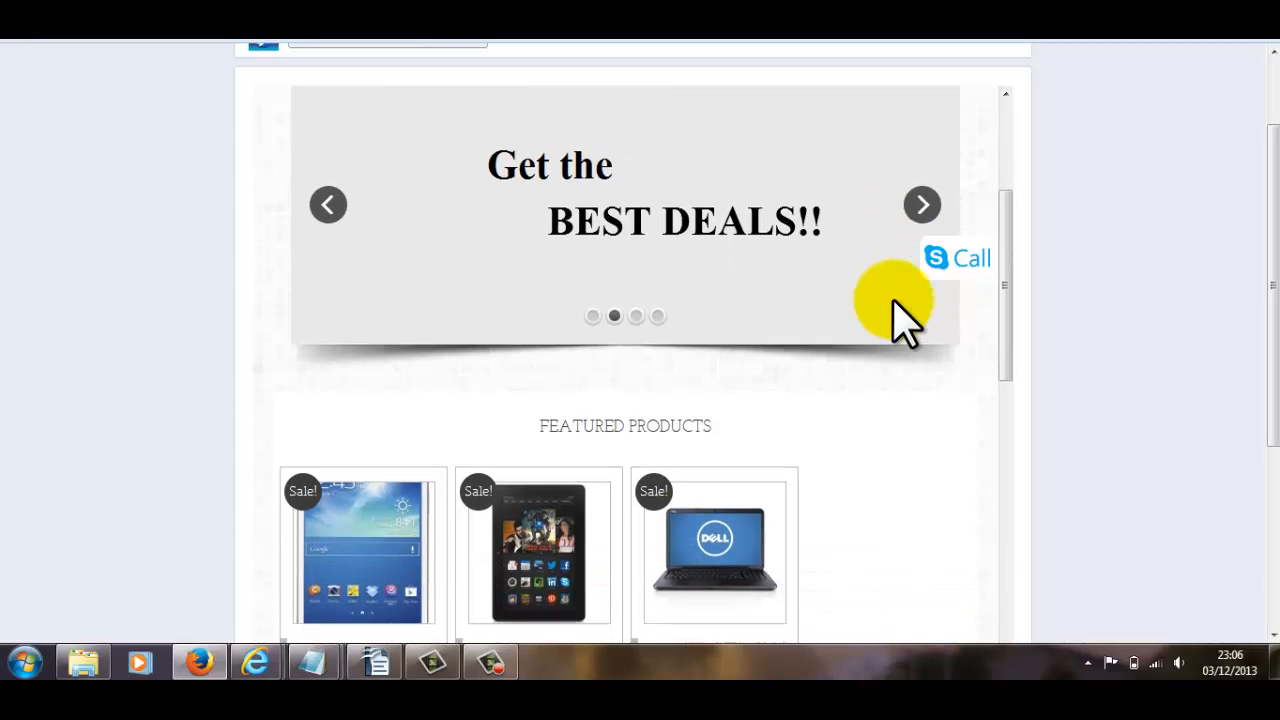
scroll(905, 320, "down", 6)
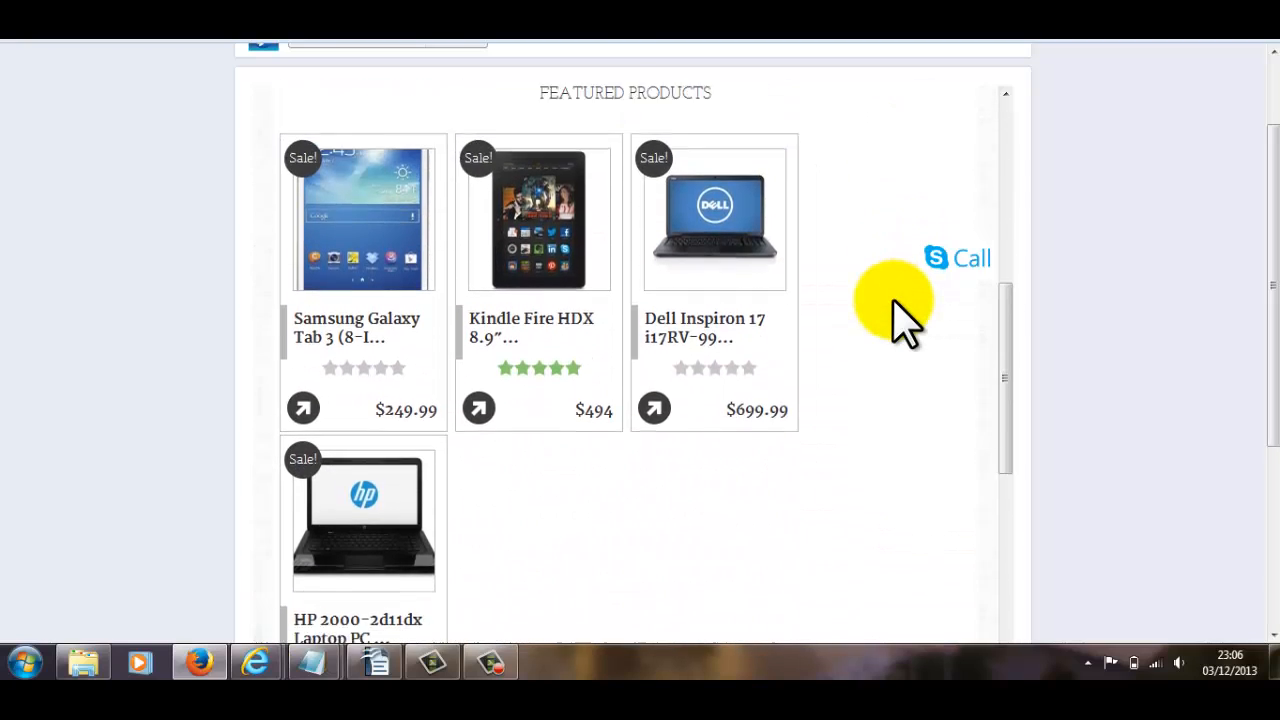
scroll(905, 320, "down", 5)
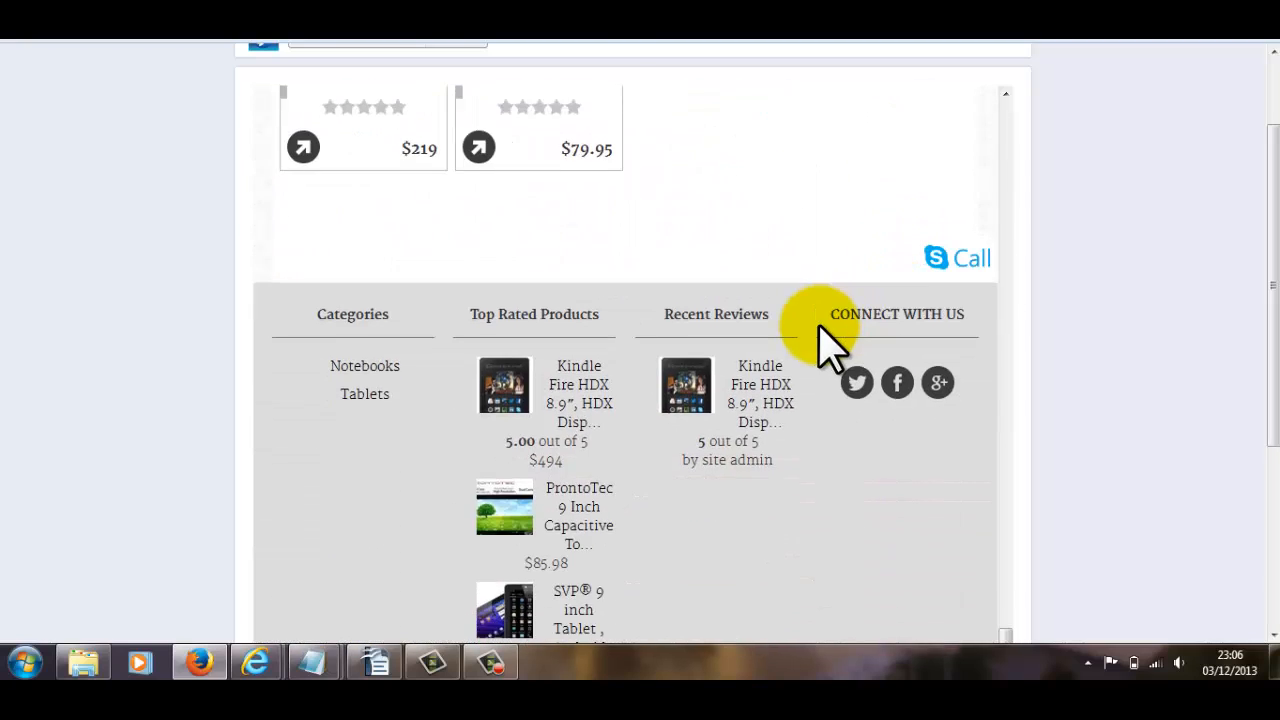
scroll(742, 392, "down", 1)
scroll(742, 392, "up", 4)
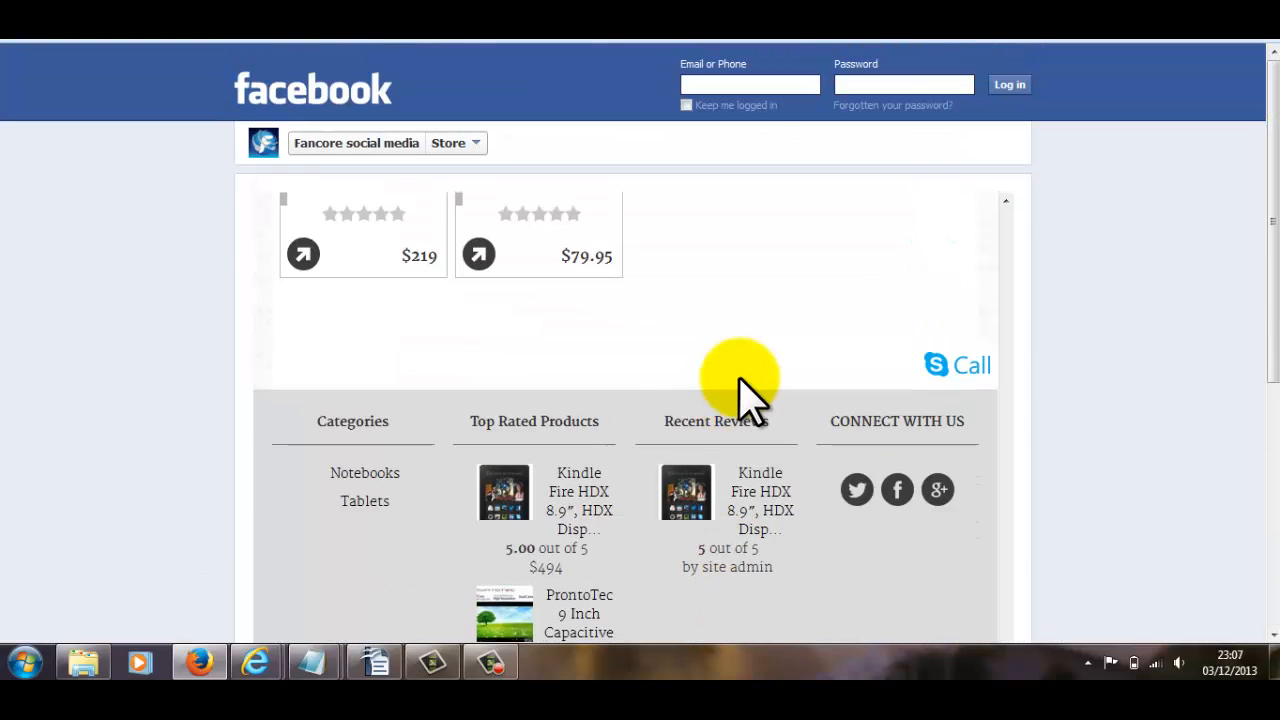
scroll(829, 400, "up", 10)
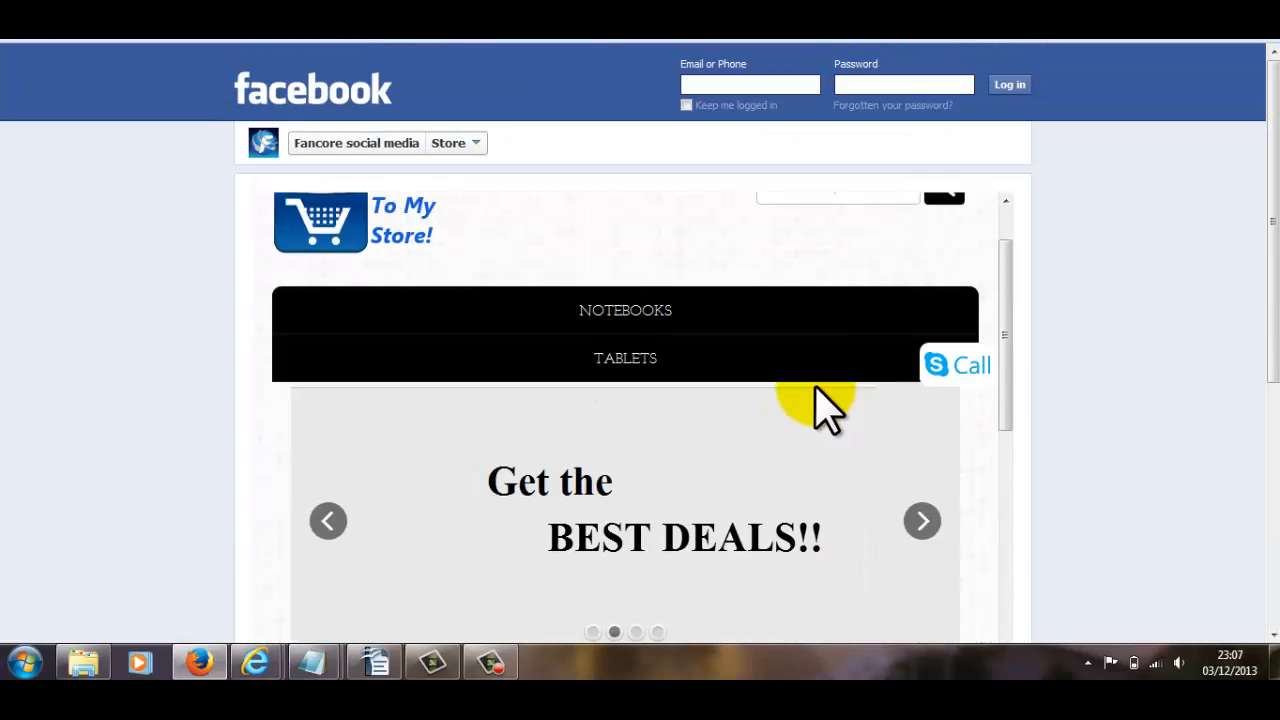
Step: Open the Notebooks category in the embedded store and look through its product listing, price filter, pagination and footer
left_click(618, 419)
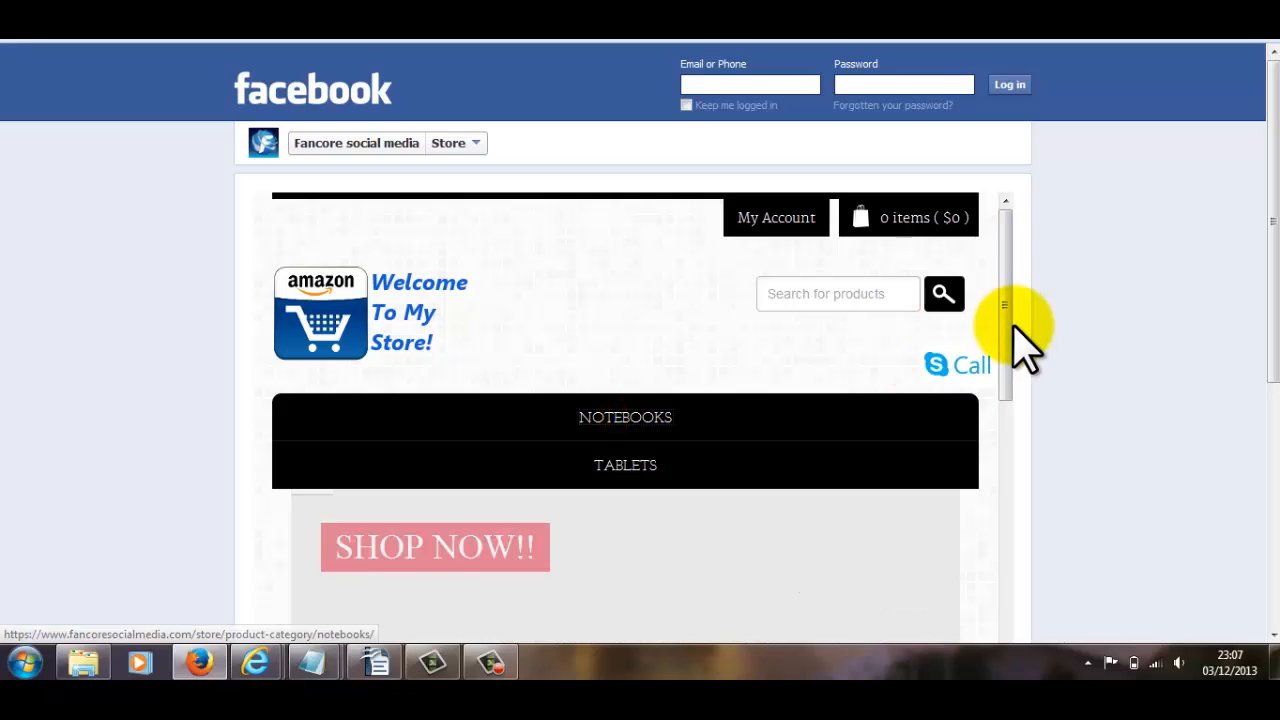
scroll(1014, 277, "down", 2)
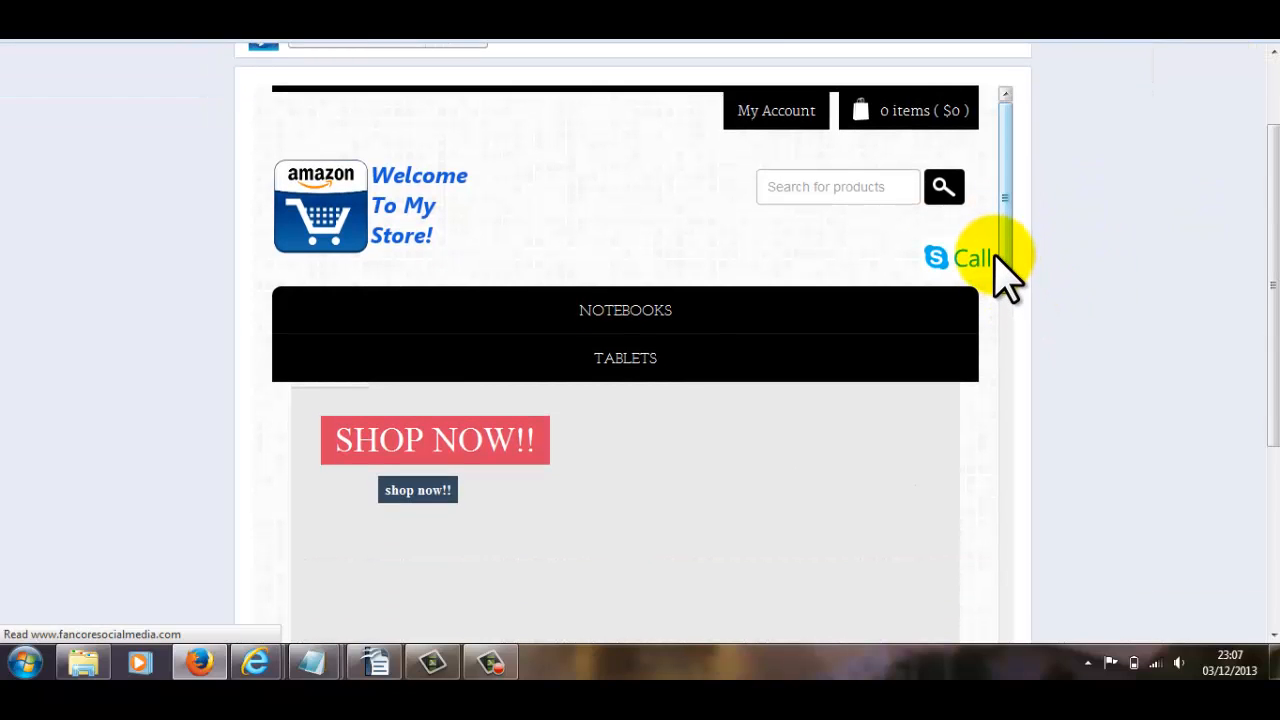
scroll(995, 262, "down", 4)
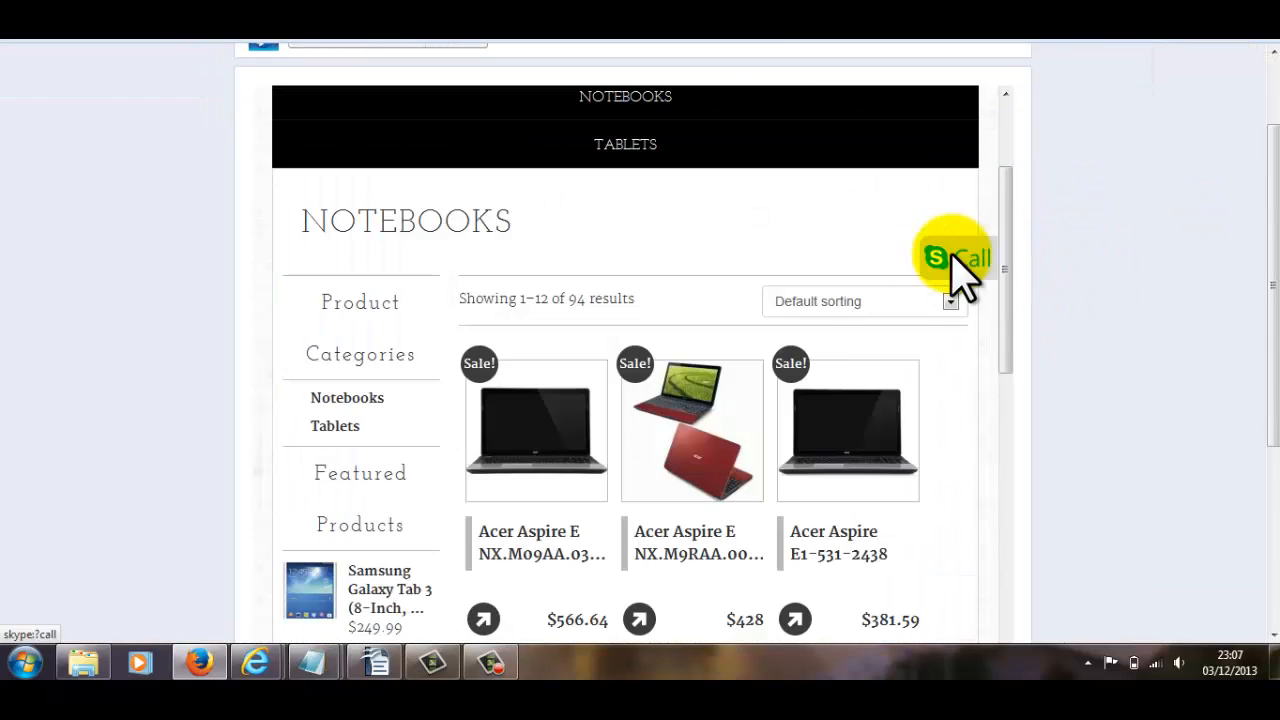
scroll(590, 312, "down", 2)
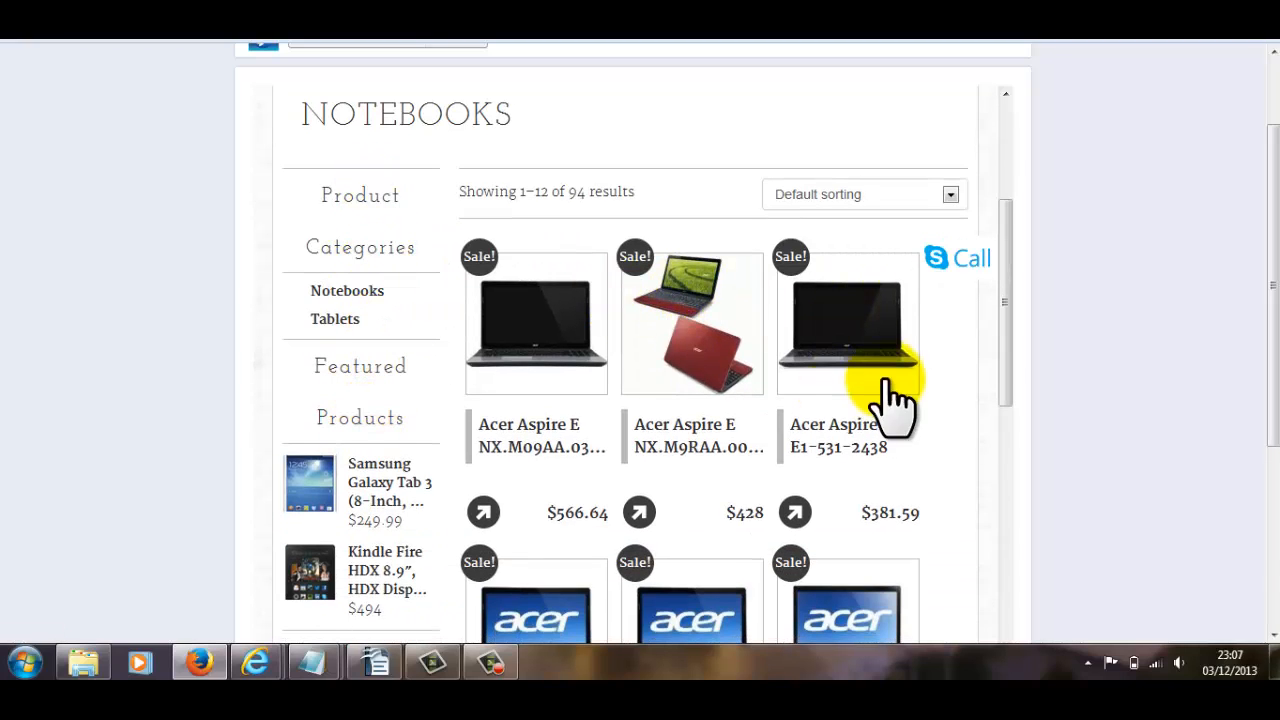
scroll(868, 380, "down", 6)
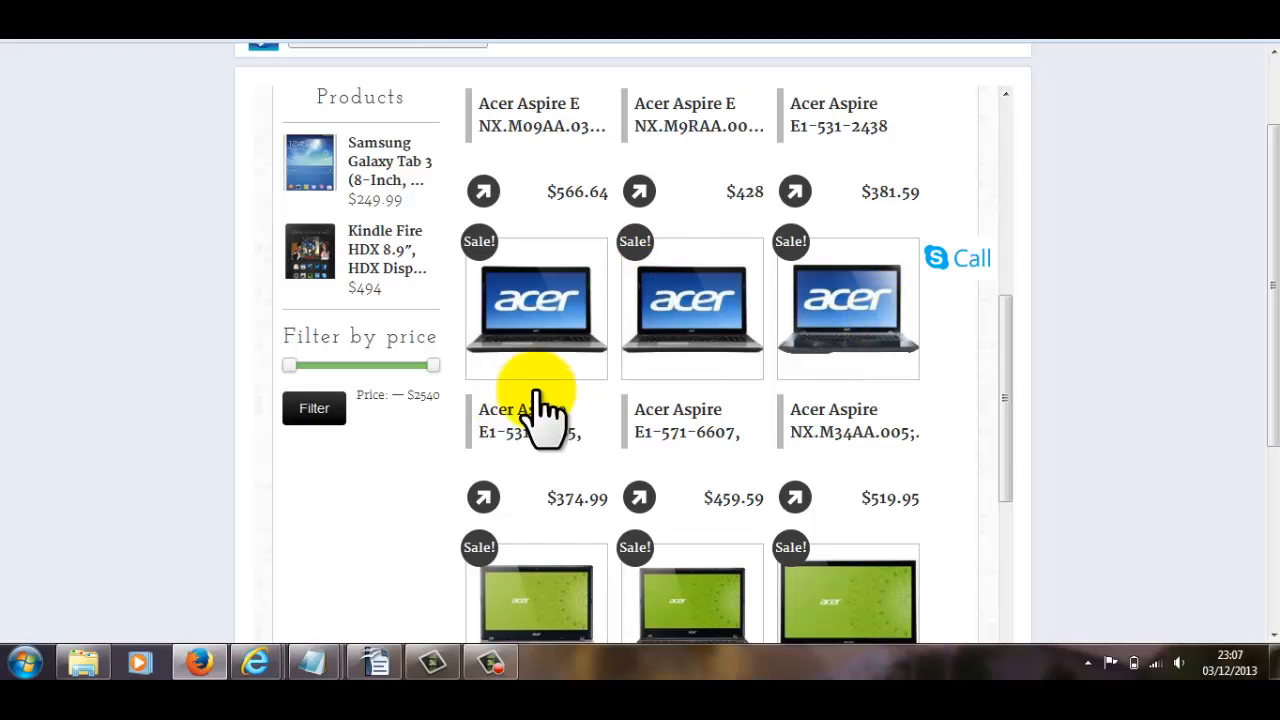
scroll(943, 375, "down", 15)
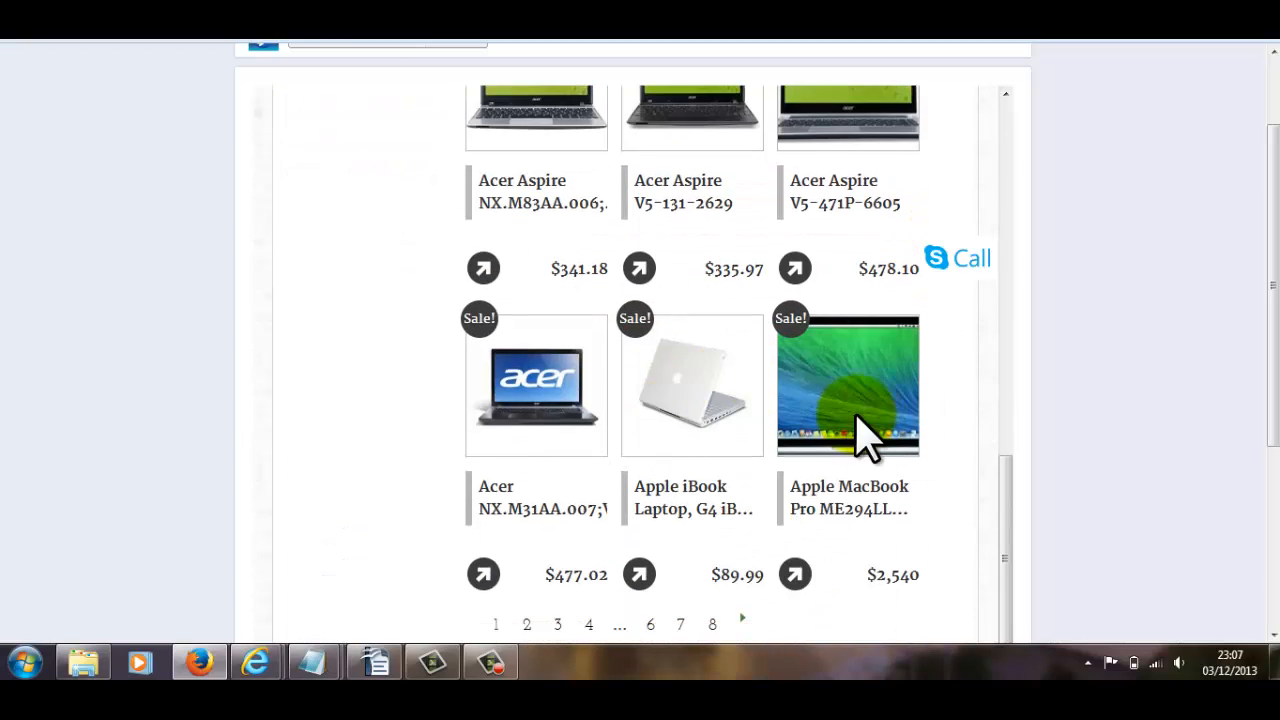
scroll(777, 451, "down", 2)
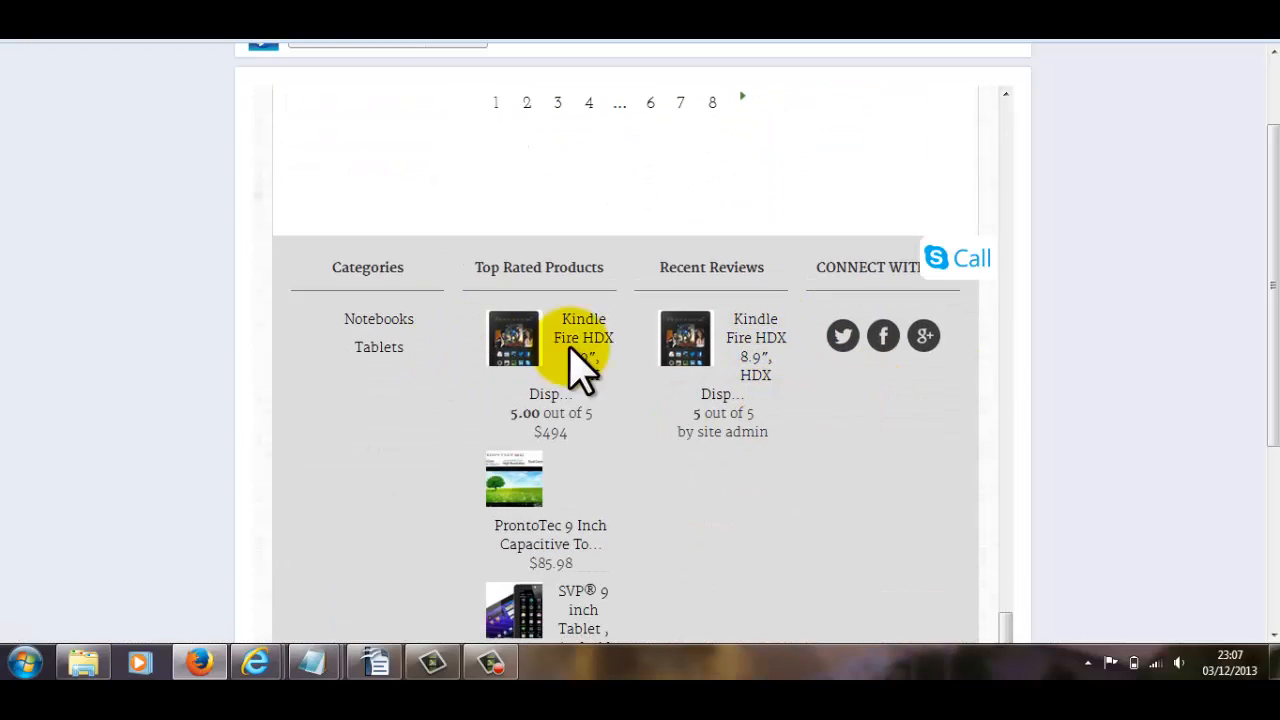
scroll(950, 410, "up", 5)
scroll(955, 415, "up", 20)
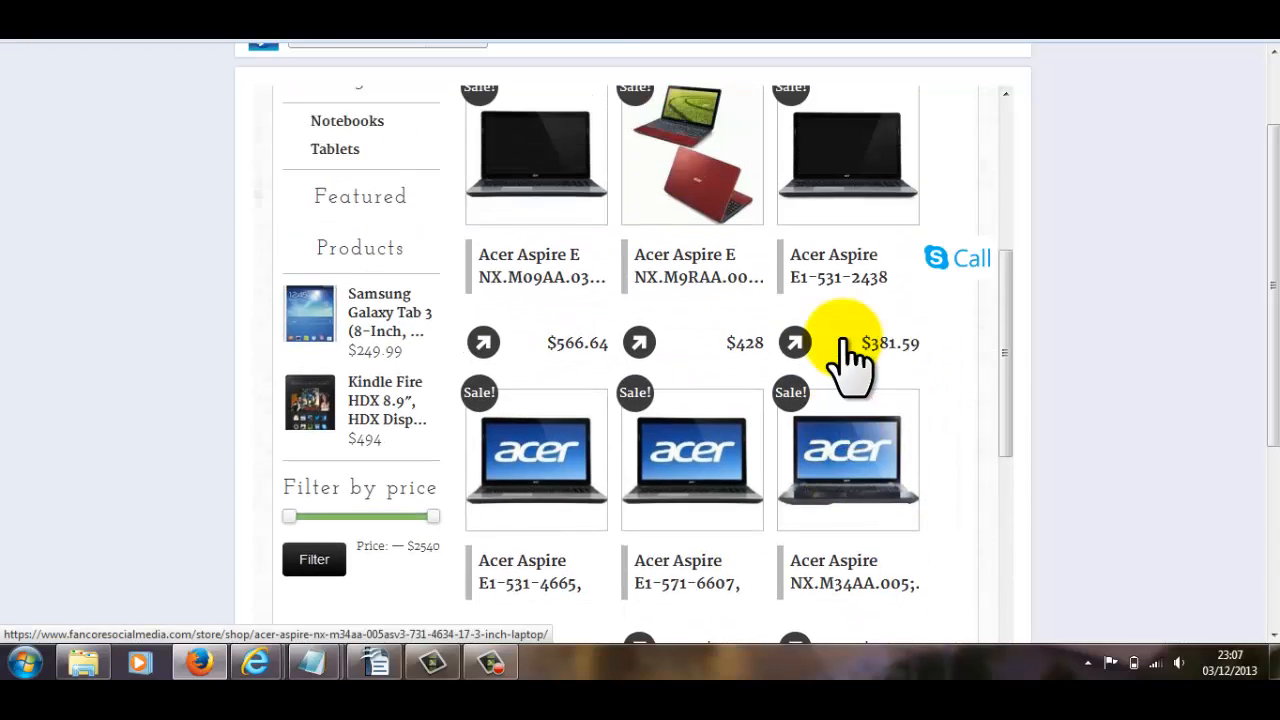
Step: Open the Acer Aspire E NX.M9RAA.006 laptop from the embedded Notebooks listing and add it to the wishlist
scroll(800, 430, "down", 3)
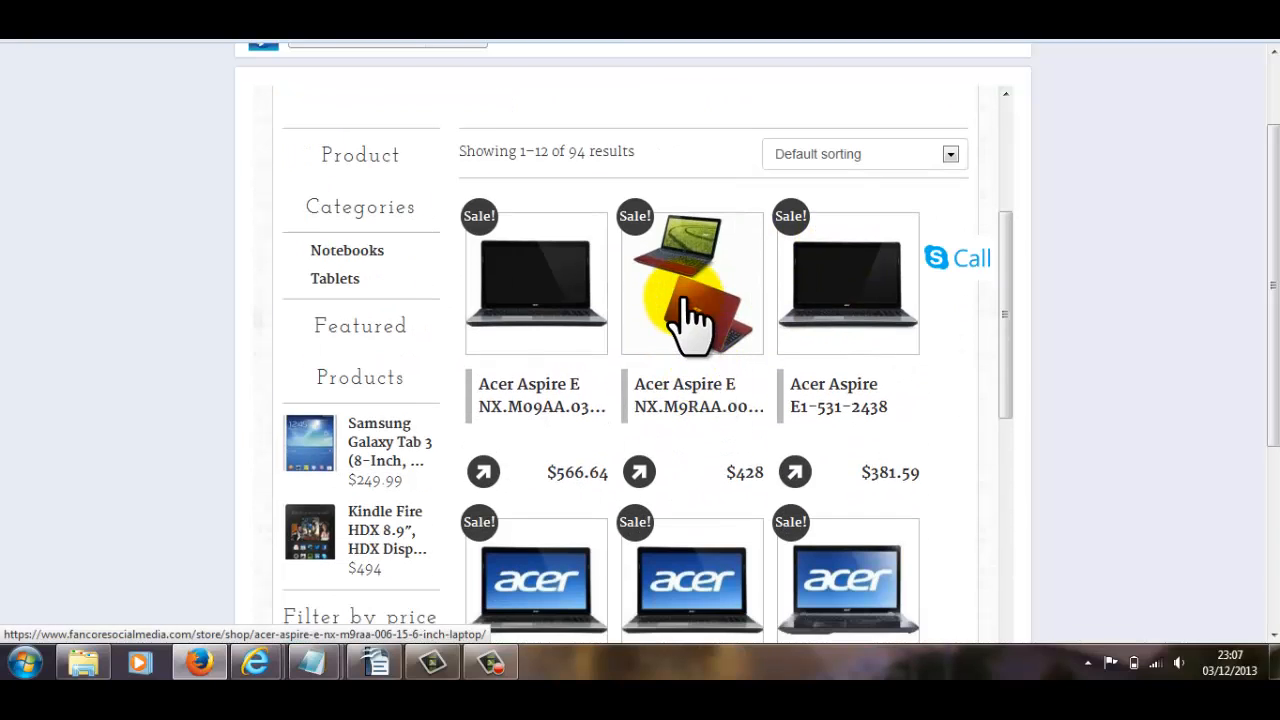
left_click(712, 305)
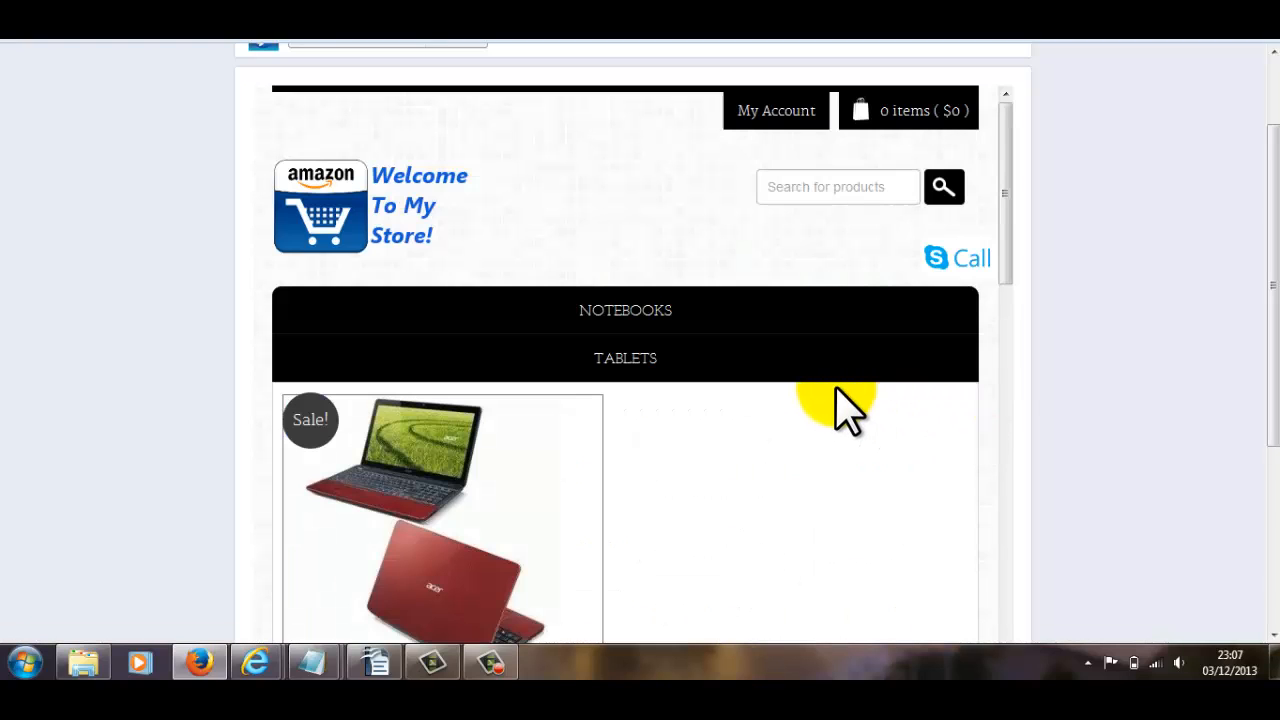
scroll(845, 410, "down", 6)
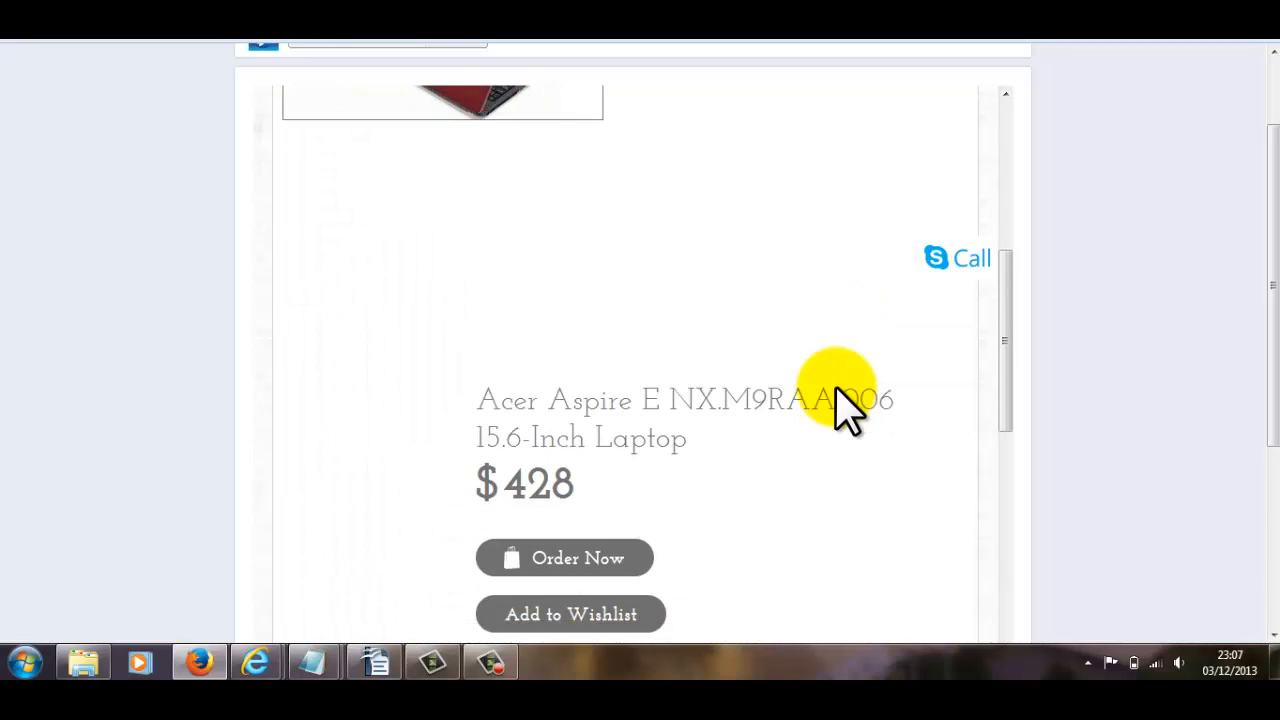
scroll(669, 414, "down", 2)
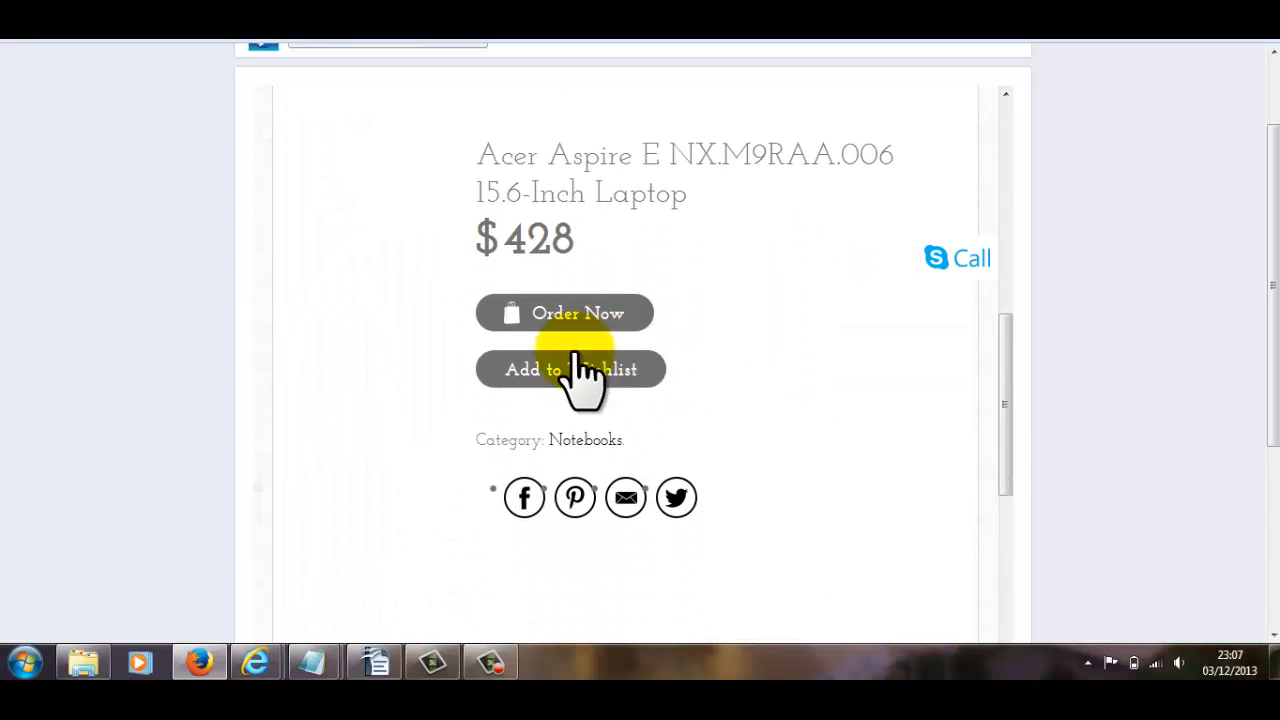
left_click(566, 368)
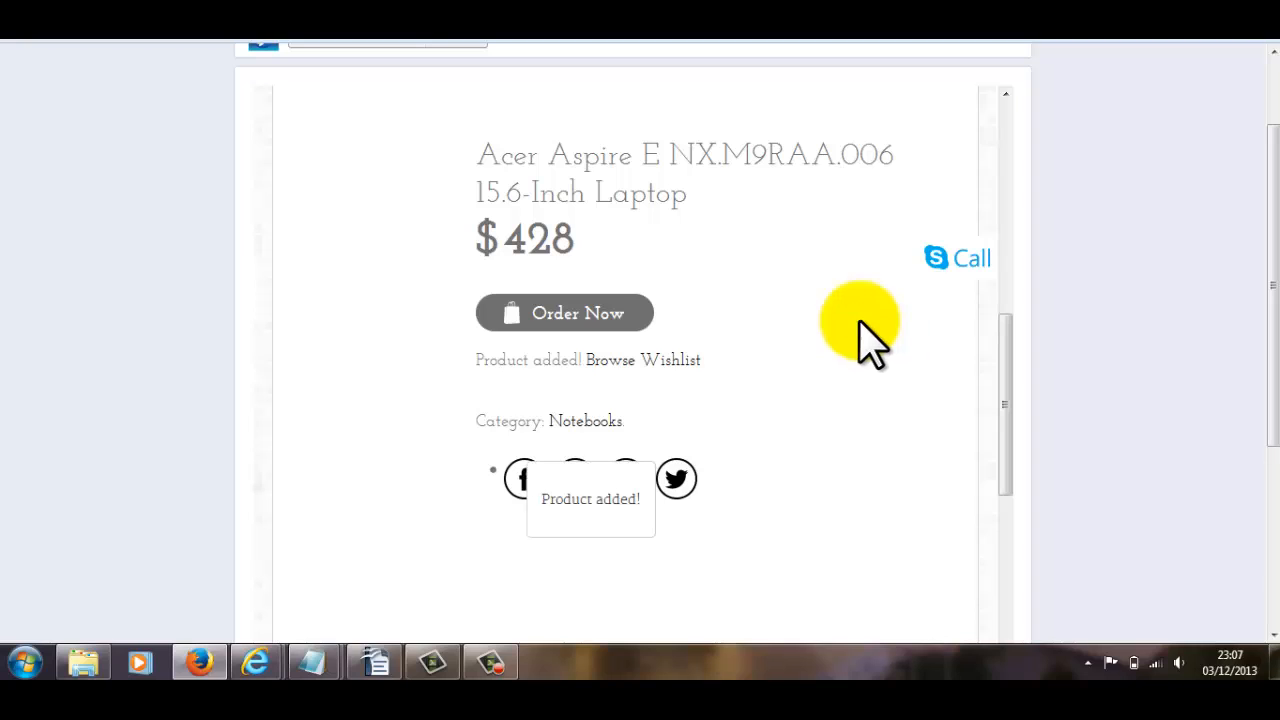
Step: Follow the laptop's Order Now link to its Amazon page, look over the listing, and return to the embedded store
left_click(572, 318)
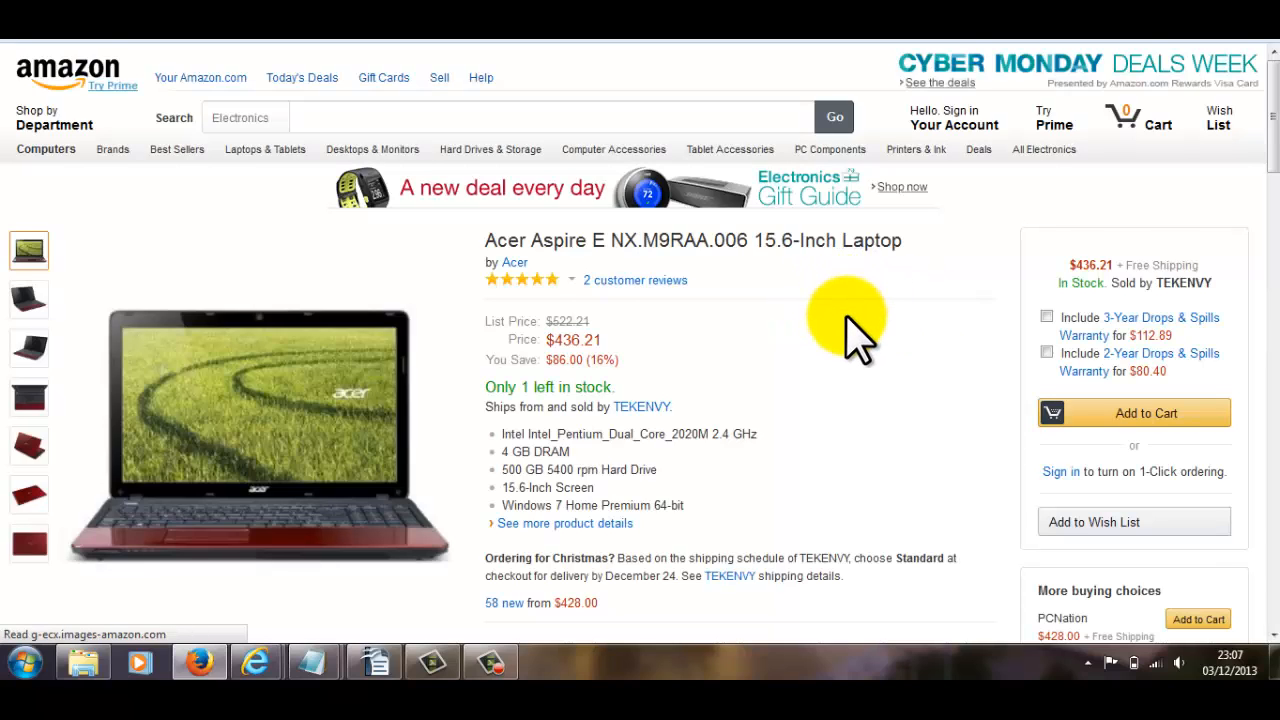
scroll(843, 308, "down", 1)
scroll(871, 100, "down", 1)
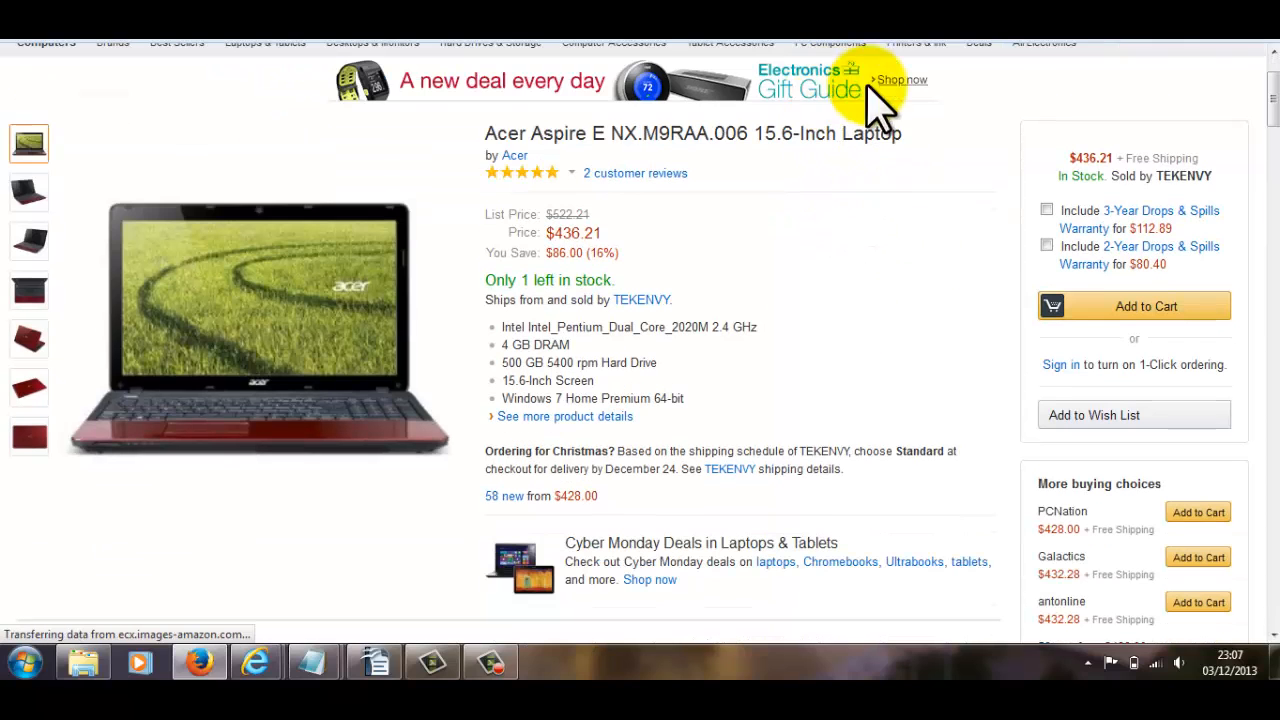
scroll(845, 45, "up", 1)
left_click(801, 16)
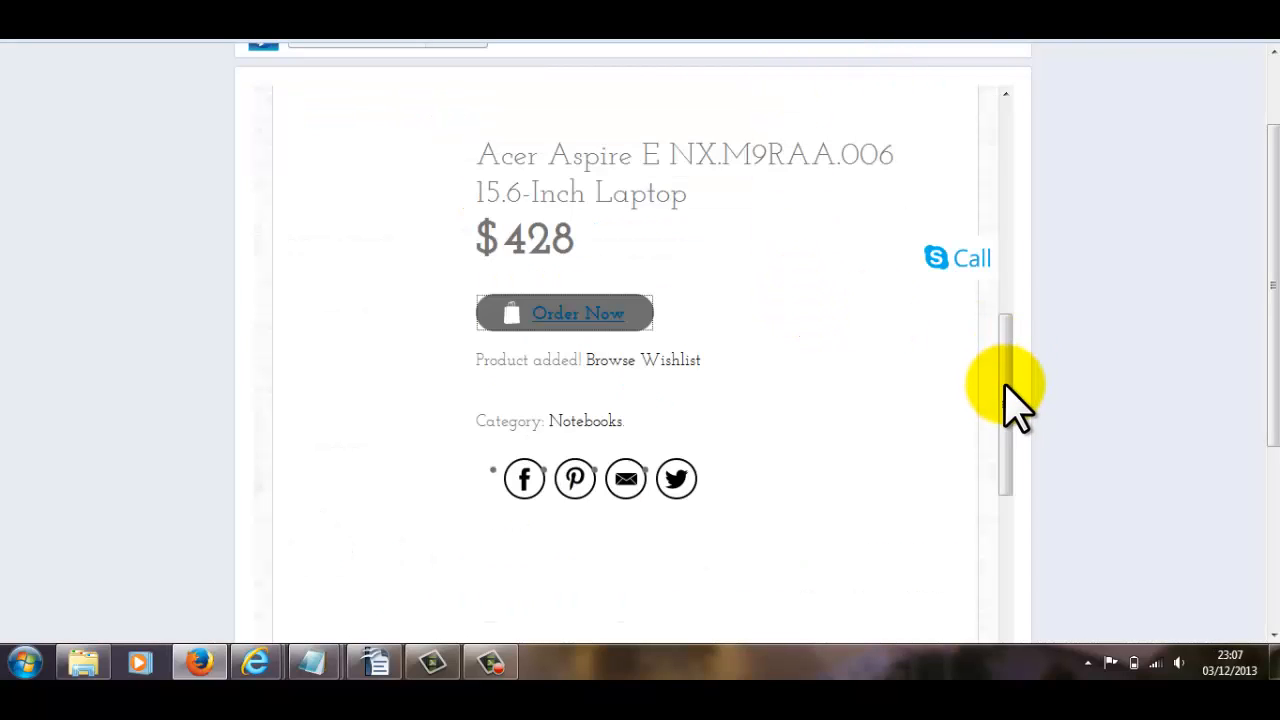
Step: Look through the embedded Acer laptop product page, ending back at the Facebook page header
left_click_drag(1006, 386, 1020, 168)
scroll(973, 251, "down", 8)
scroll(982, 250, "up", 5)
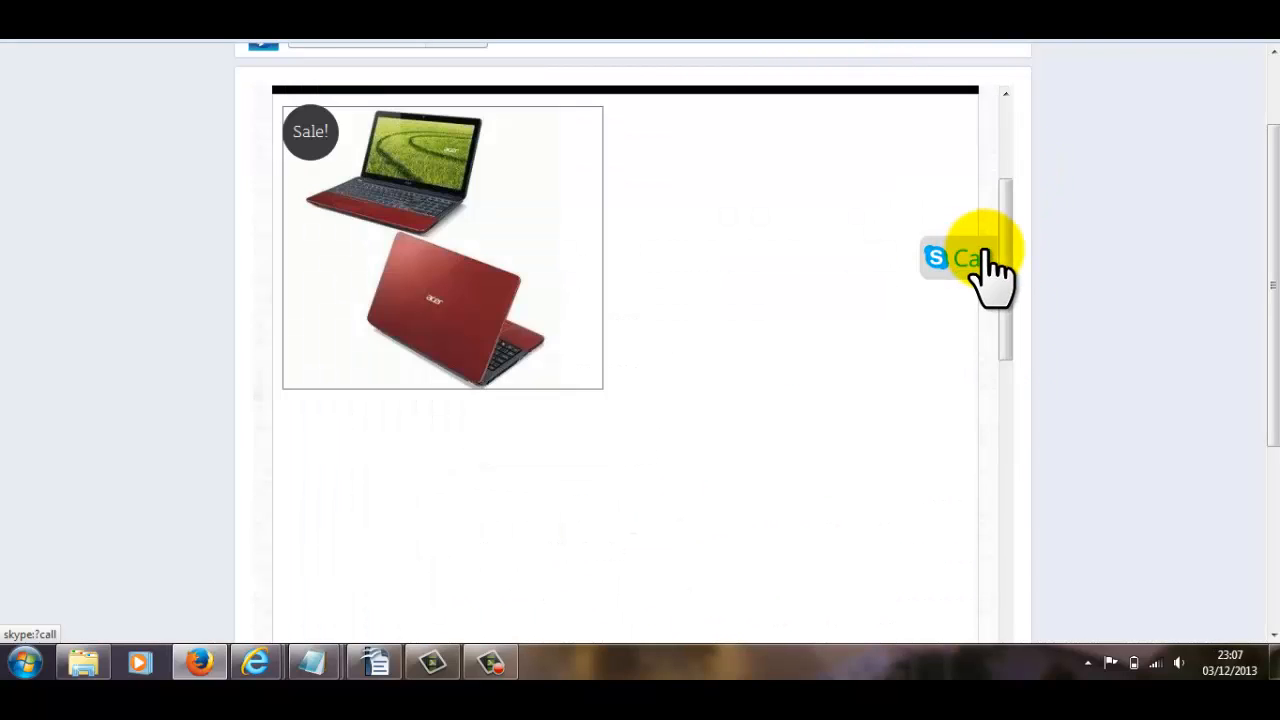
scroll(990, 270, "up", 5)
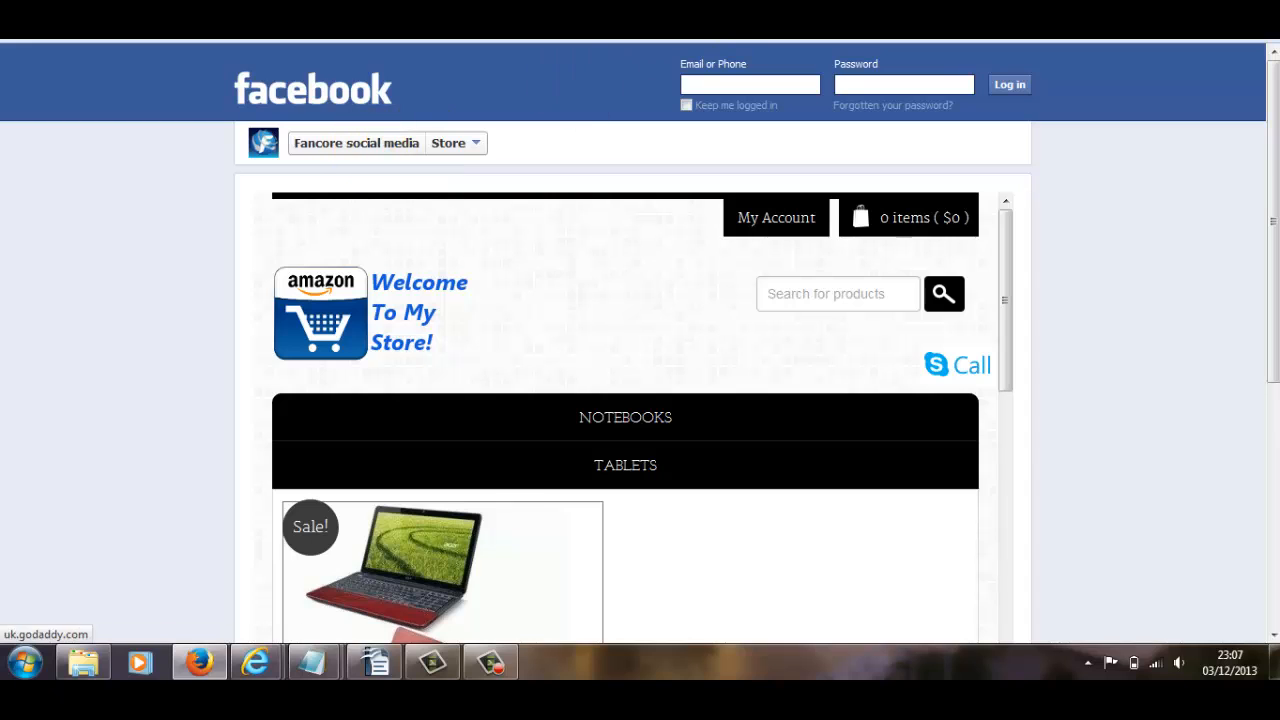
Step: Switch to the standalone store's home page and look over its header, category menu and Christmas slider
key("ctrl+Tab")
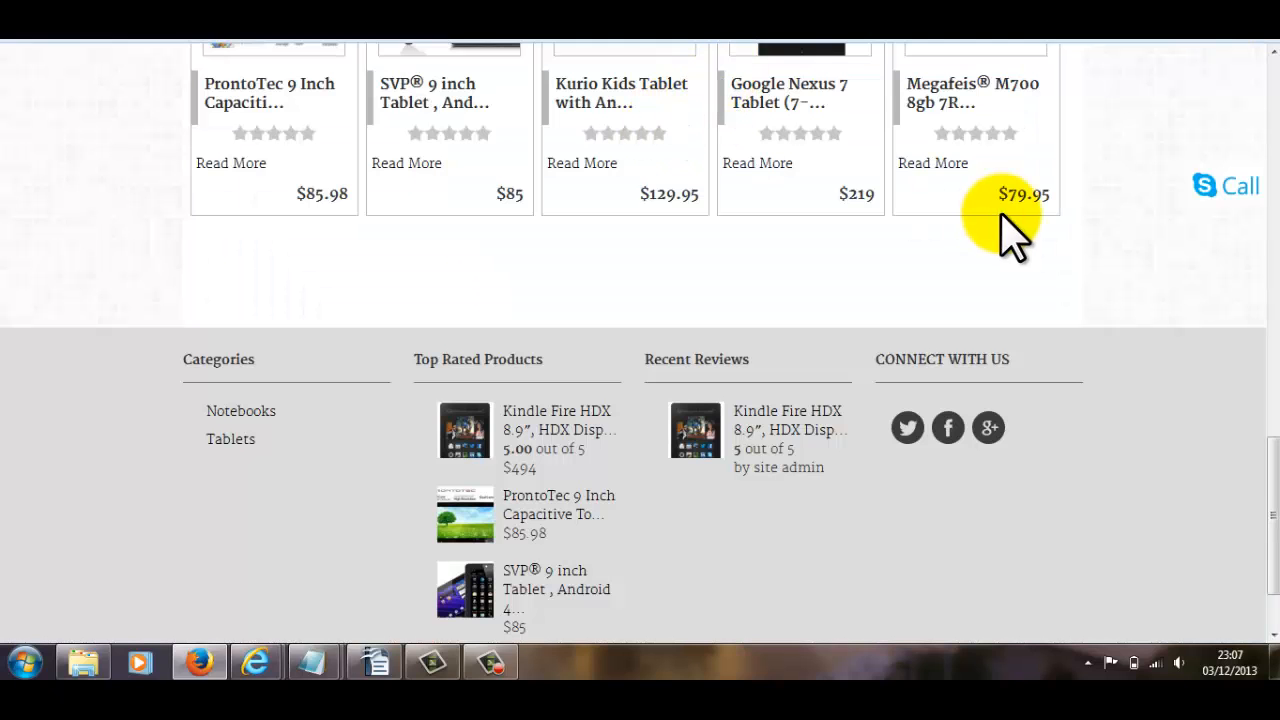
scroll(1145, 352, "up", 5)
scroll(1160, 370, "up", 7)
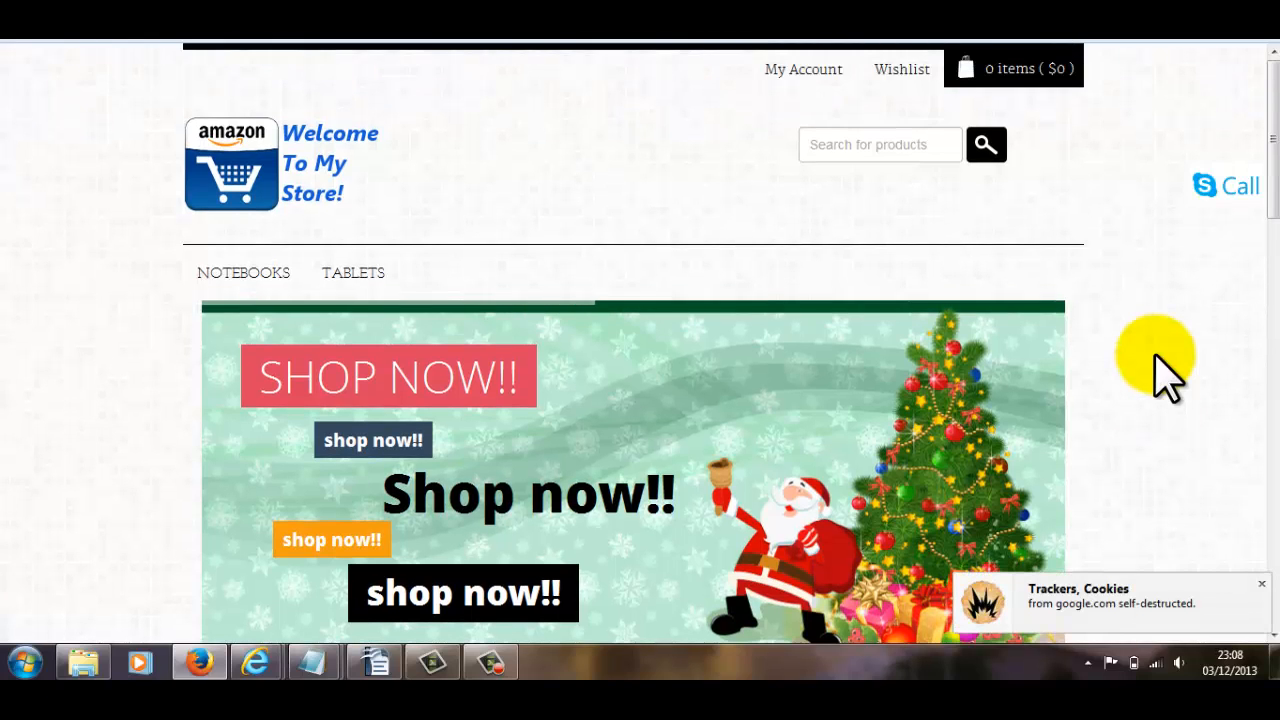
scroll(1157, 356, "down", 2)
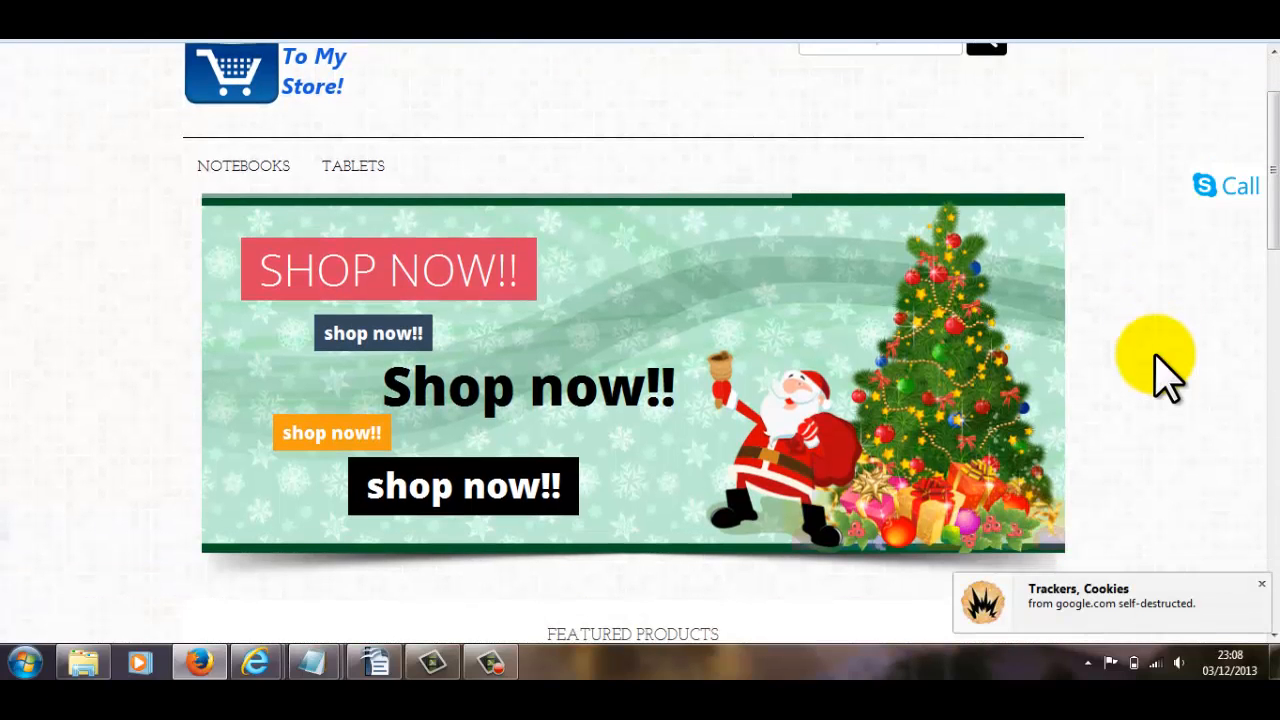